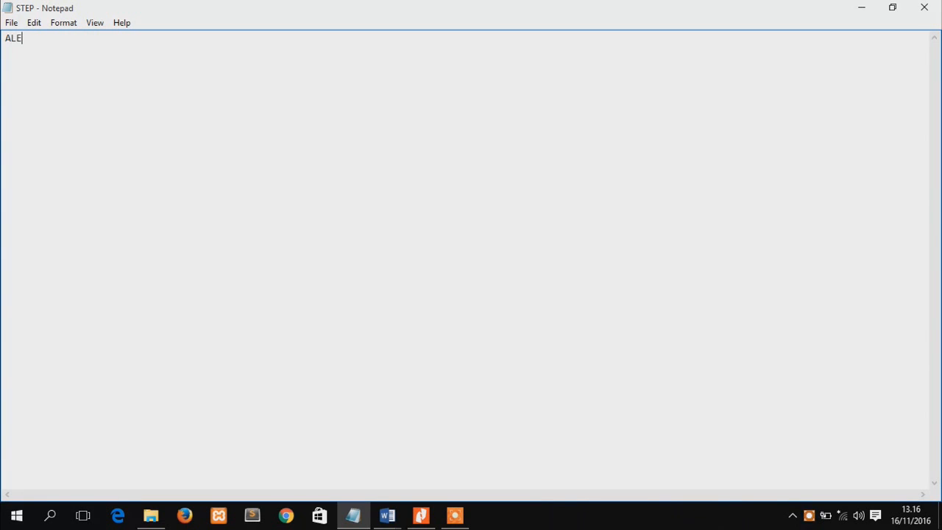
Write a header with the author's name and student number, followed by the line "SISTEM KOMPUTER 2014."
text(A )
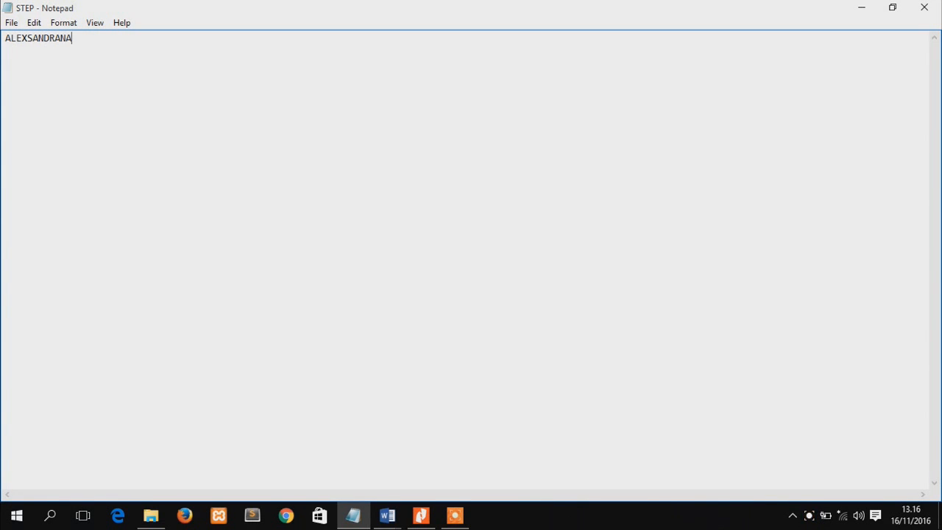
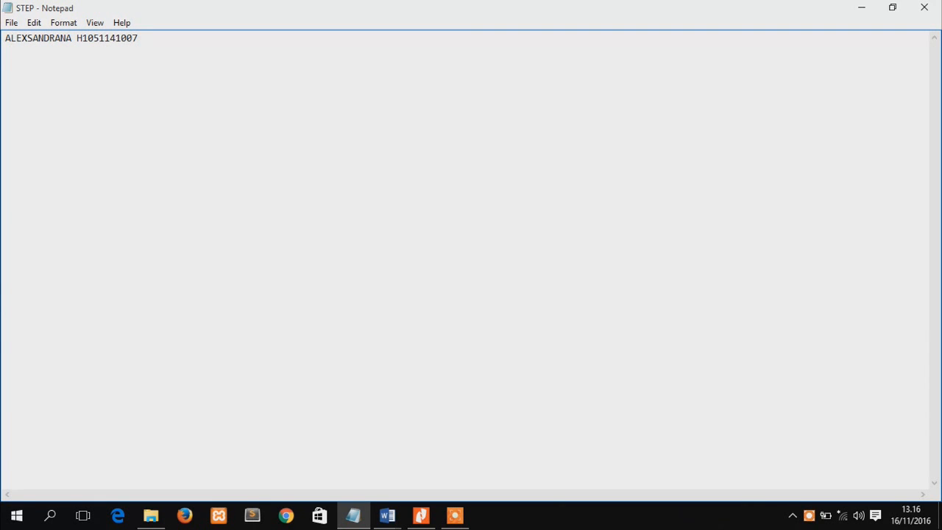
text(SISTEM KOMP)
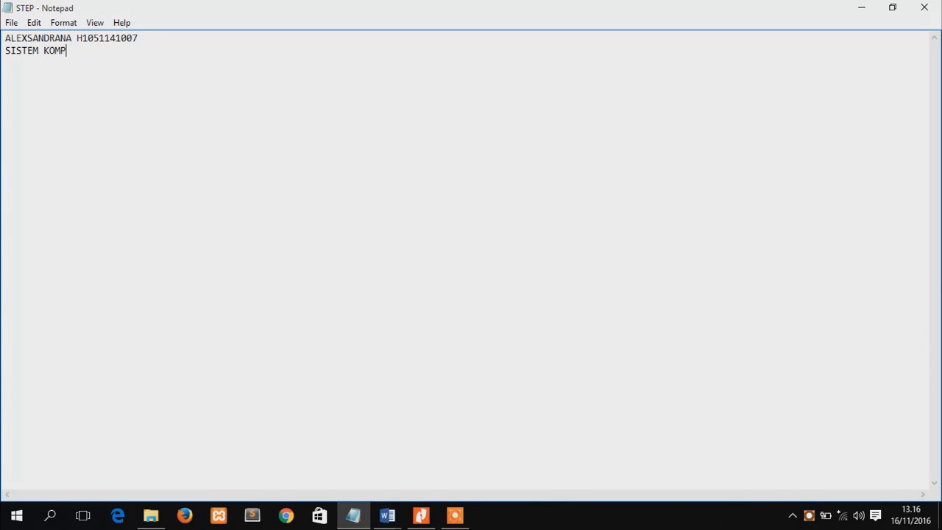
text(UTER 2014)
key(Return)
key(Return)
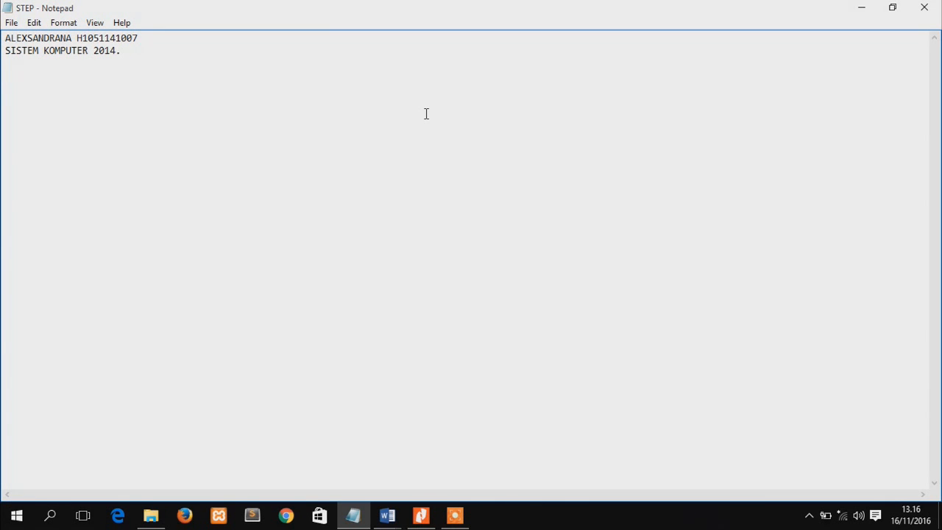
Add the note "1. Settting margin, uk kertas serta orientation kertas yang akan kita pakai." below the header
text(1. Settting margin, uk kertas s)
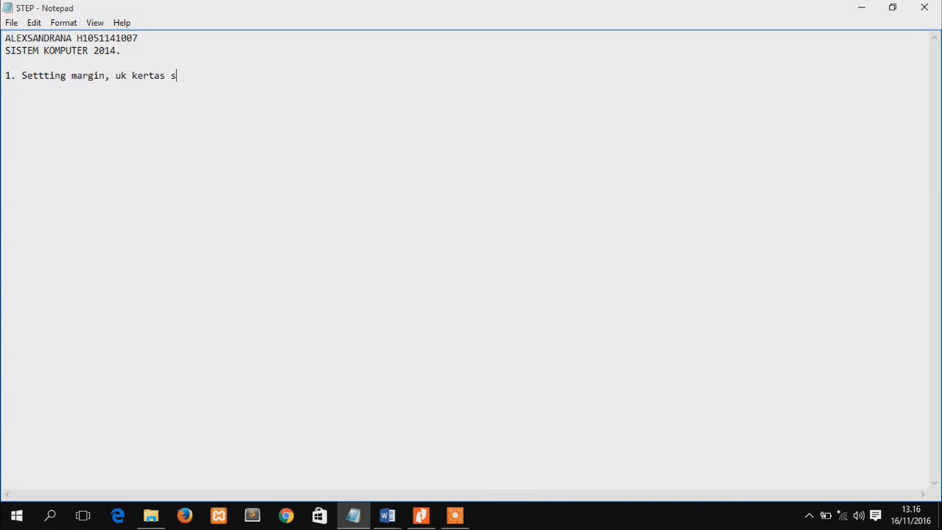
text(erta orientation kertas yang kana k)
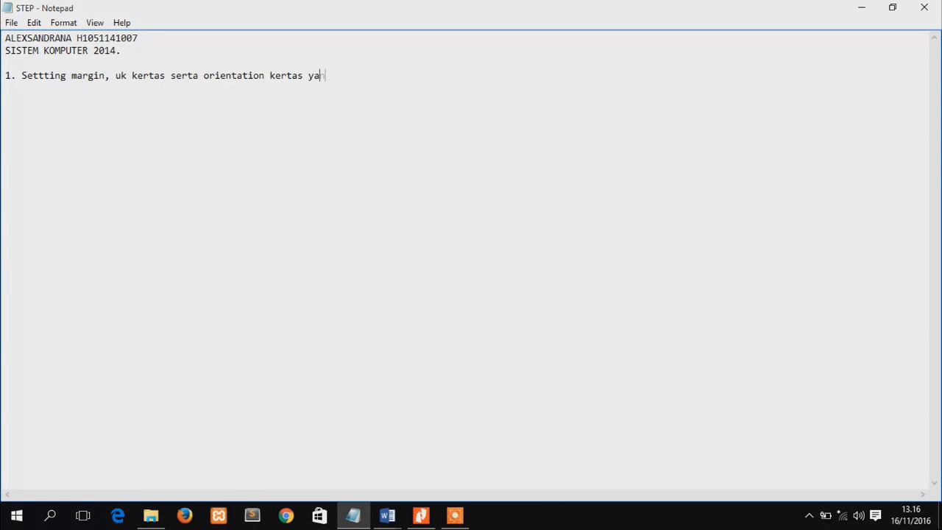
key(BackSpace)
key(BackSpace)
key(BackSpace)
key(BackSpace)
key(BackSpace)
key(BackSpace)
text(akan kiata pakai.)
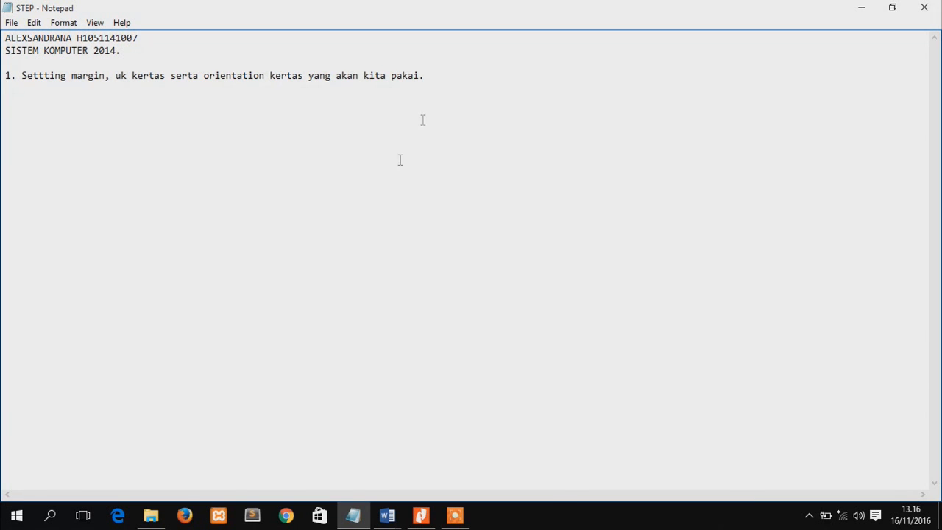
Switch to the File_UTS document in Word and apply the last custom margins: top and left 4 cm, bottom and right 3 cm
mouse_move(387, 515)
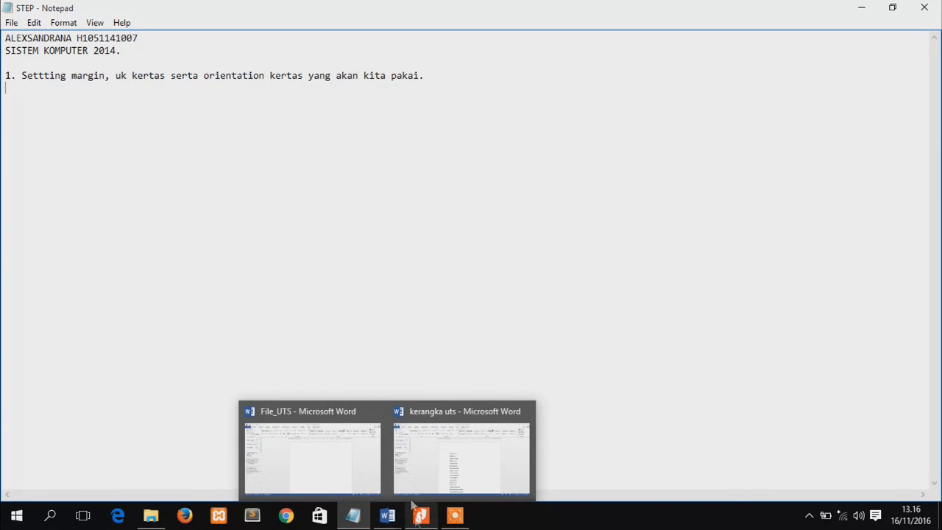
click(341, 451)
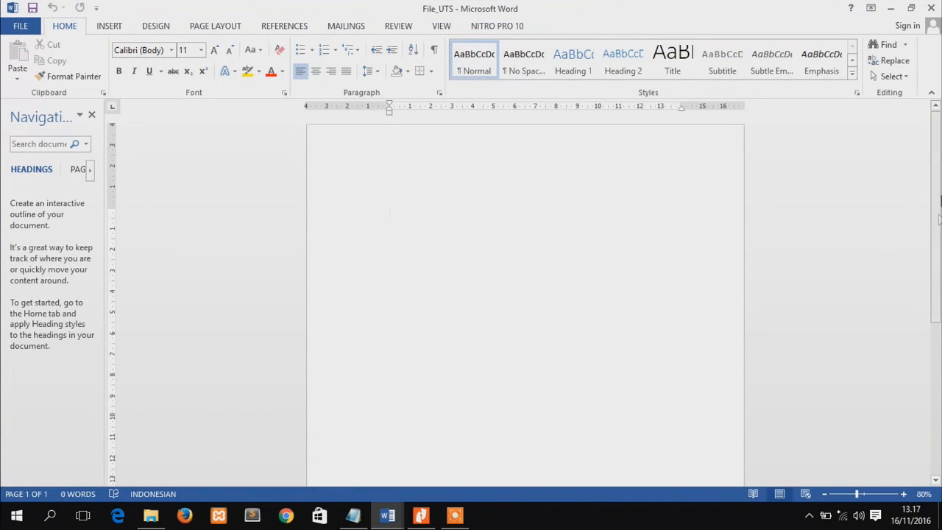
click(220, 26)
click(16, 57)
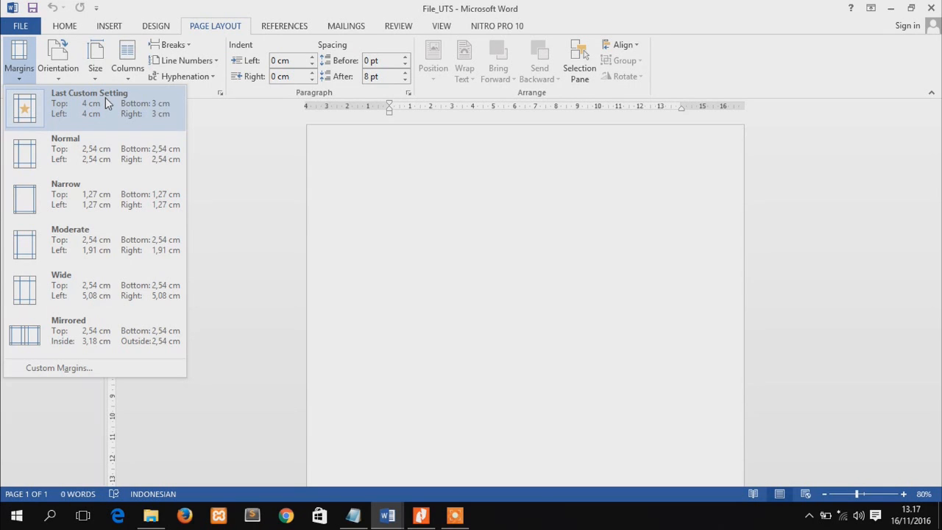
click(105, 97)
Set the paper size to A4 (21 cm x 29,7 cm) and the page orientation to Portrait
click(95, 73)
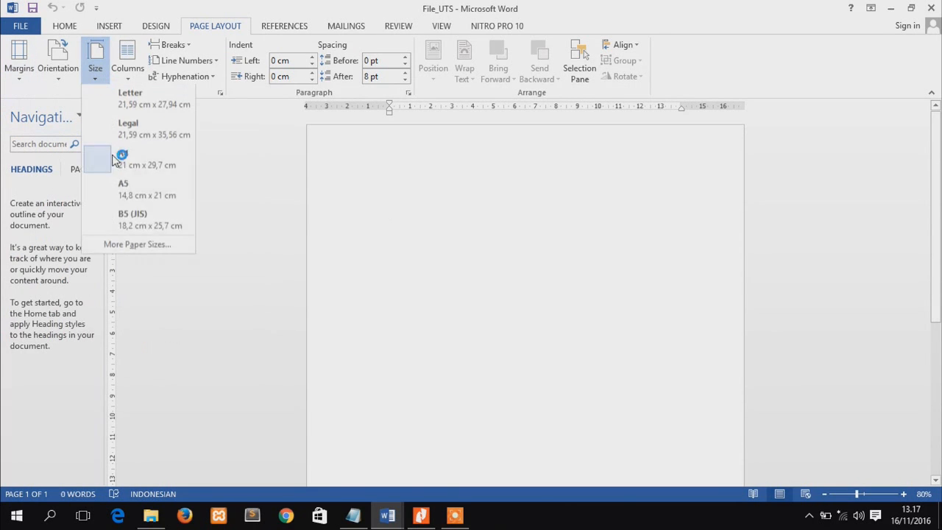
click(168, 168)
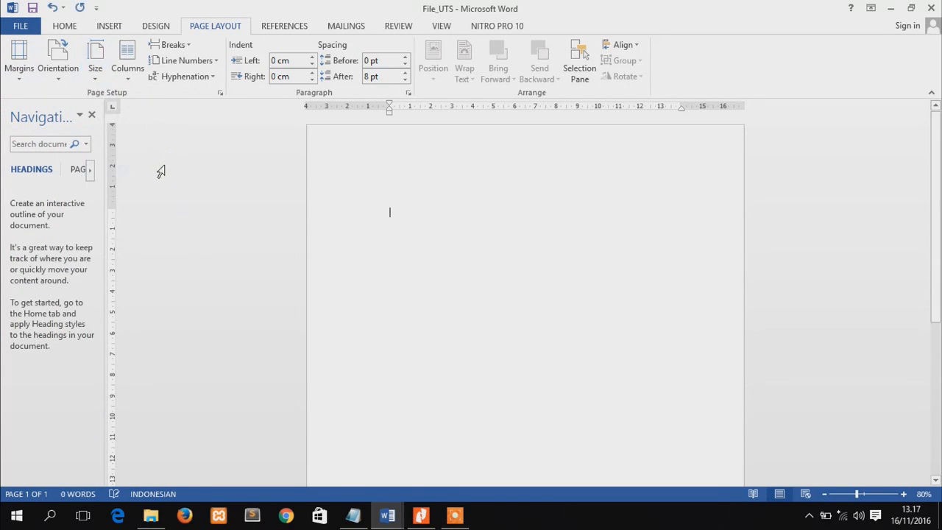
click(60, 74)
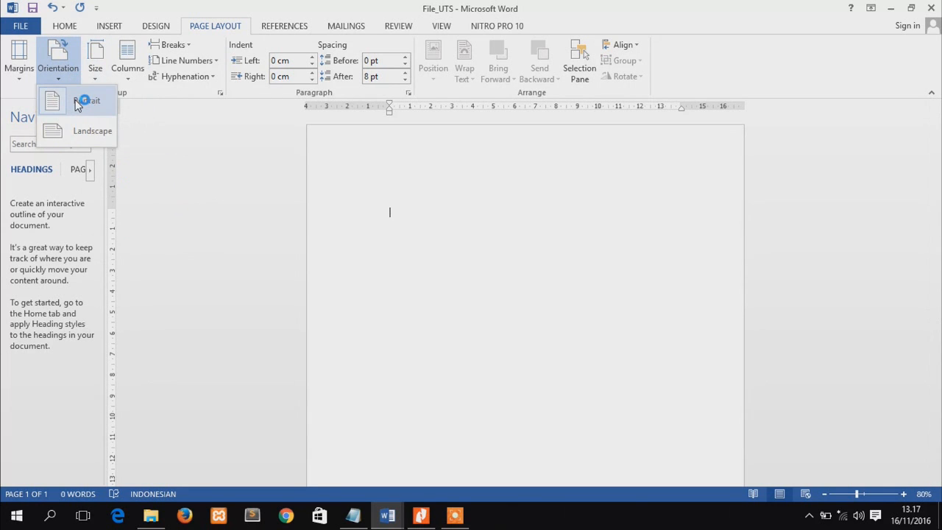
click(82, 99)
click(57, 27)
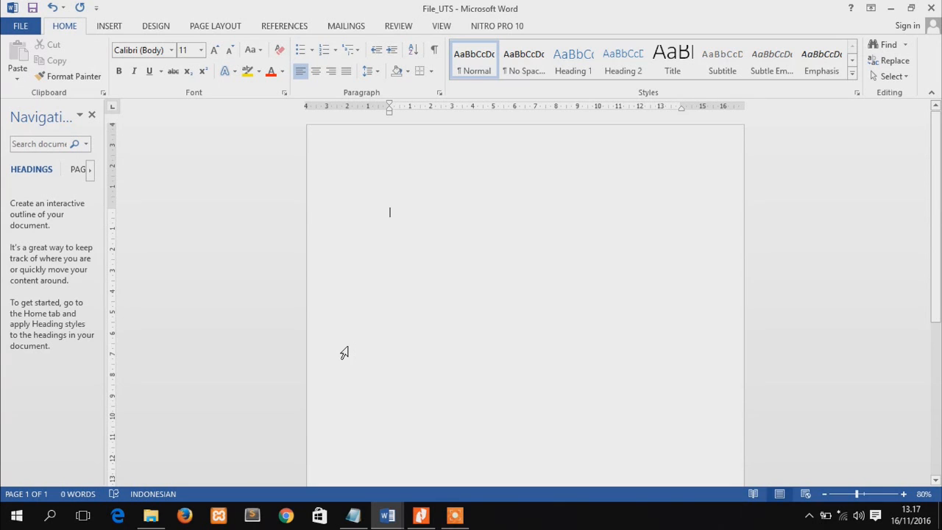
Switch to the STEP file in Notepad, add "2. menuliskan struktur / kerangka dari penulisan." and start a line numbered "3."
click(354, 517)
text(2)
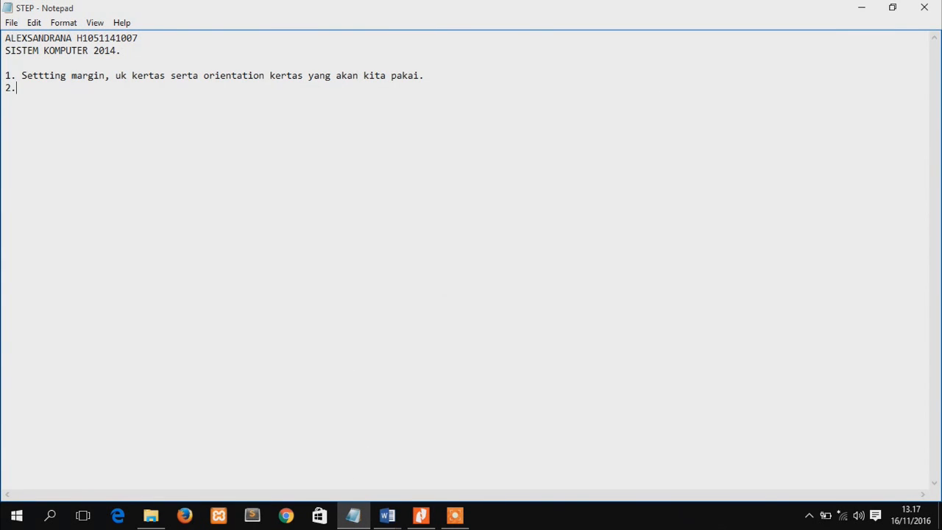
text(. menuliskan struktur /)
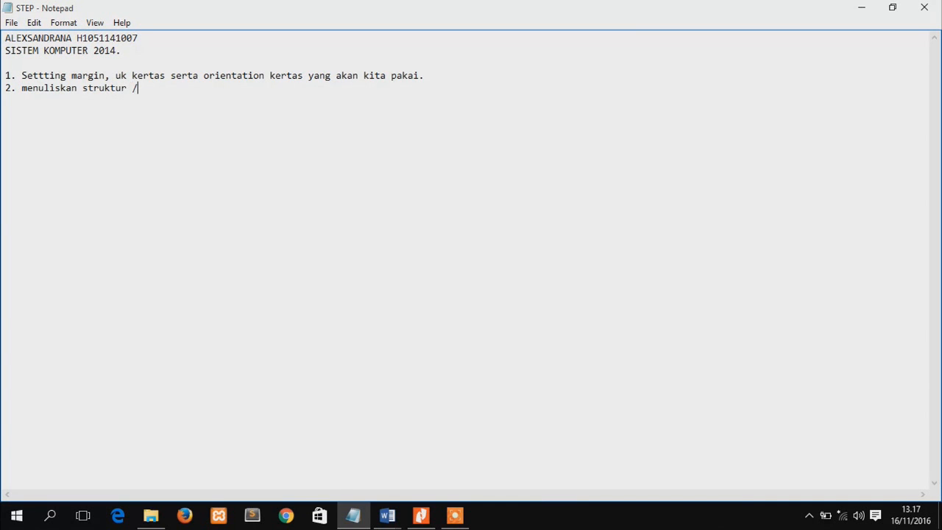
text( kerangka dari penu)
text(san)
key(BackSpace)
key(BackSpace)
text(lisan.)
key(Return)
text(3.)
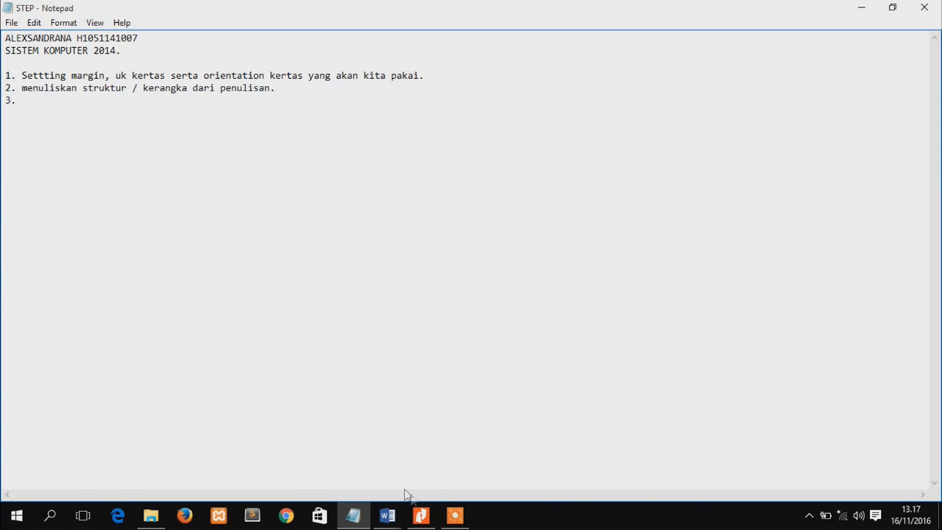
Switch to the kerangka uts document in Word and copy its entire outline
mouse_move(387, 515)
click(459, 445)
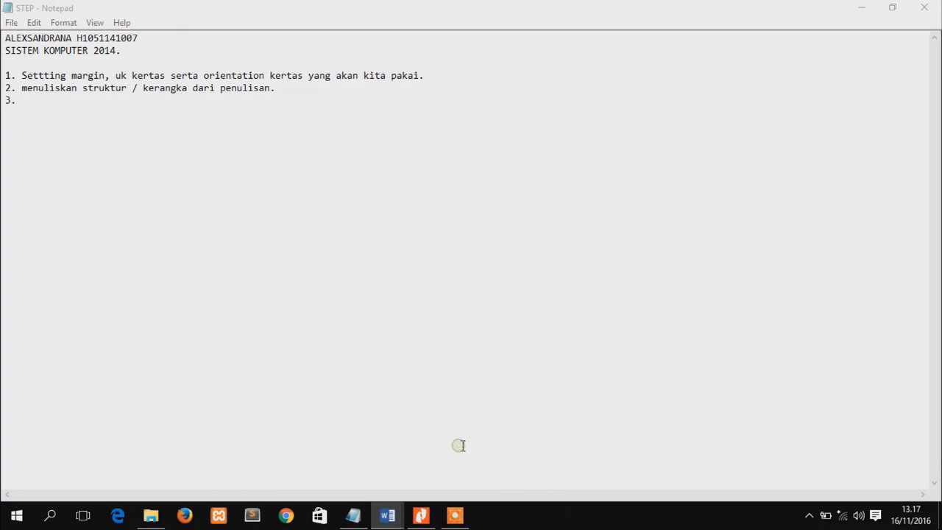
mouse_move(938, 164)
mouse_down()
mouse_move(939, 342)
mouse_move(938, 172)
mouse_up()
click(396, 280)
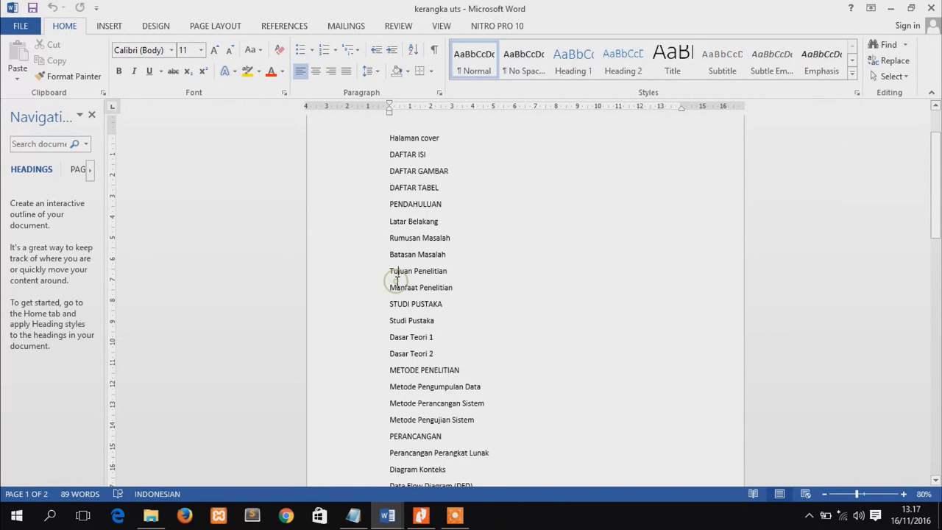
key(ctrl+a)
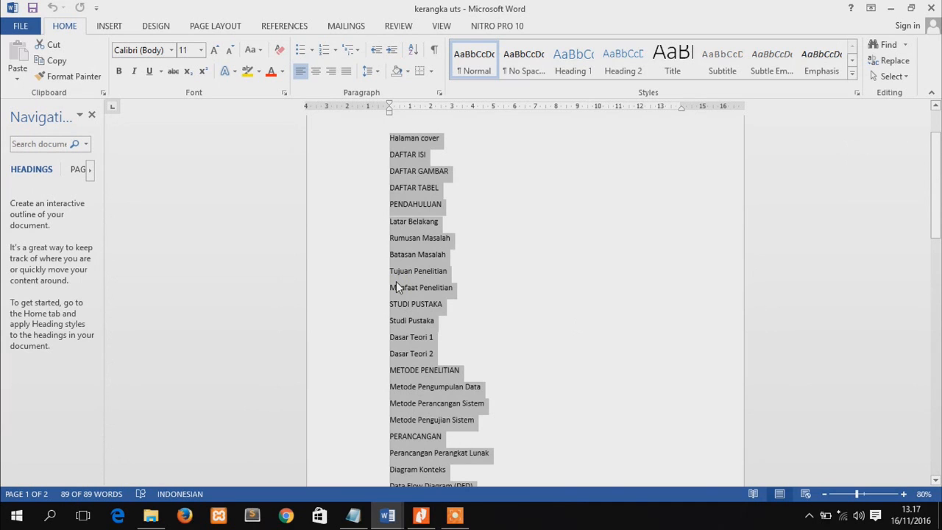
key(ctrl+c)
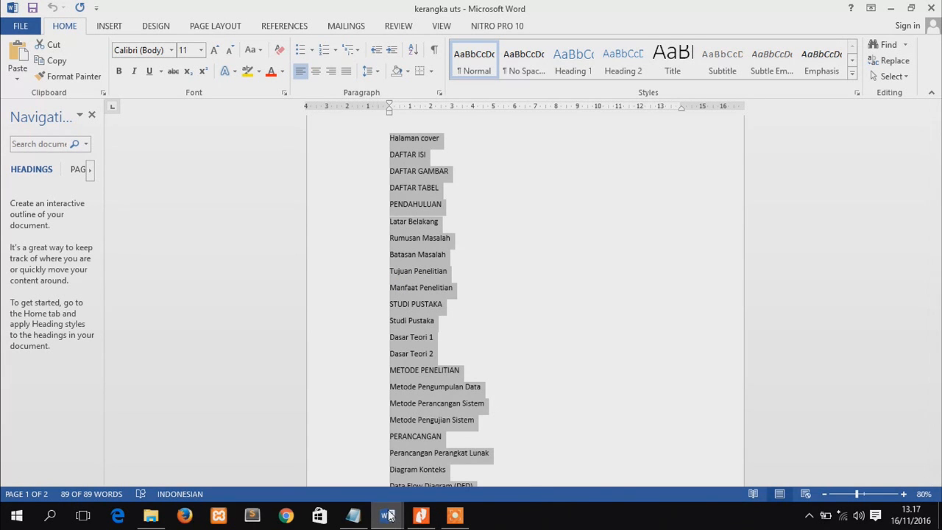
Paste the copied outline into the File_UTS document and close the kerangka uts document
mouse_move(387, 515)
click(320, 459)
key(ctrl+v)
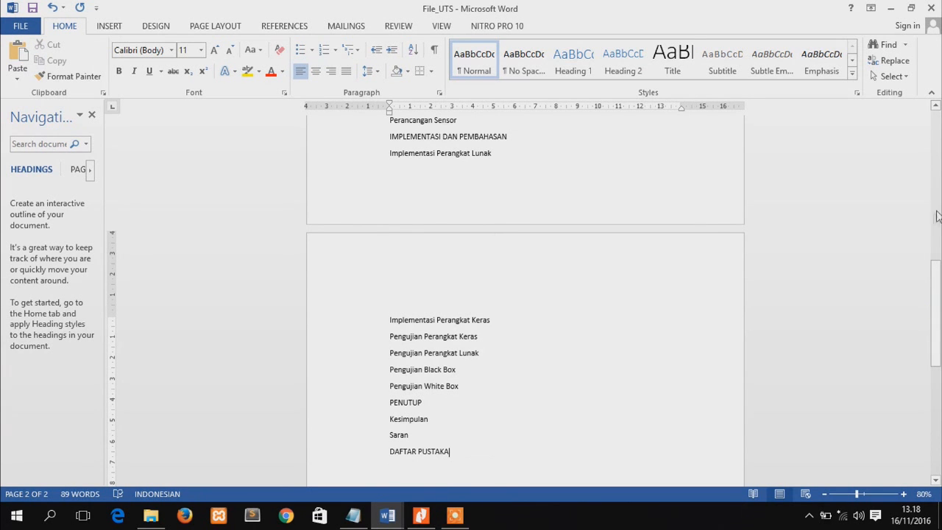
drag(939, 292, 940, 149)
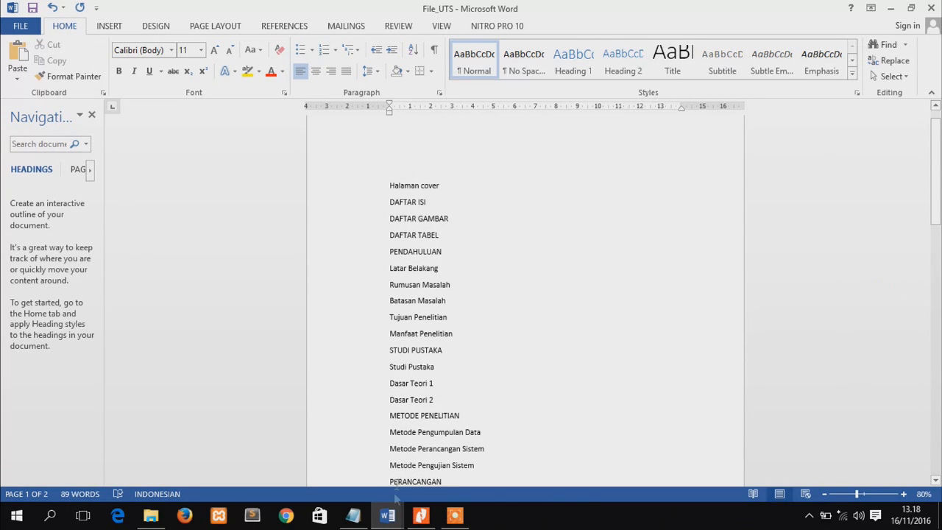
mouse_move(388, 513)
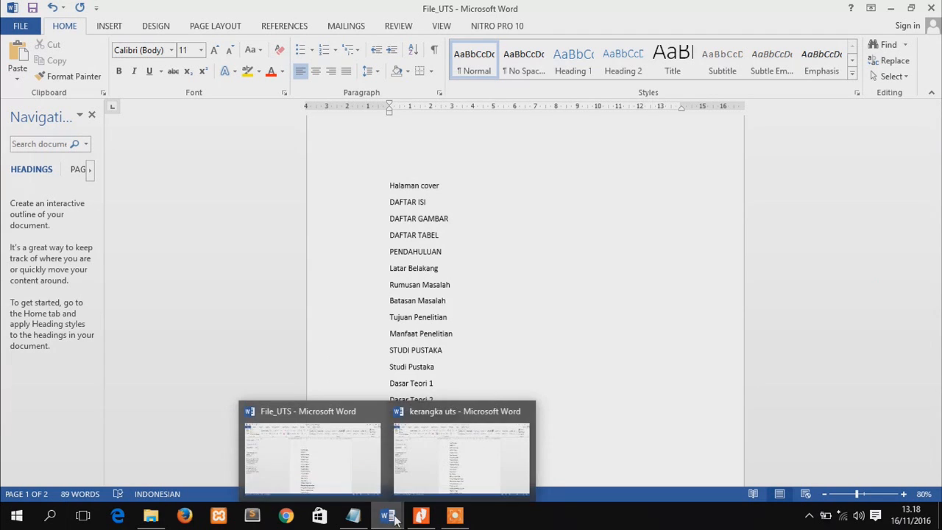
click(466, 447)
click(925, 8)
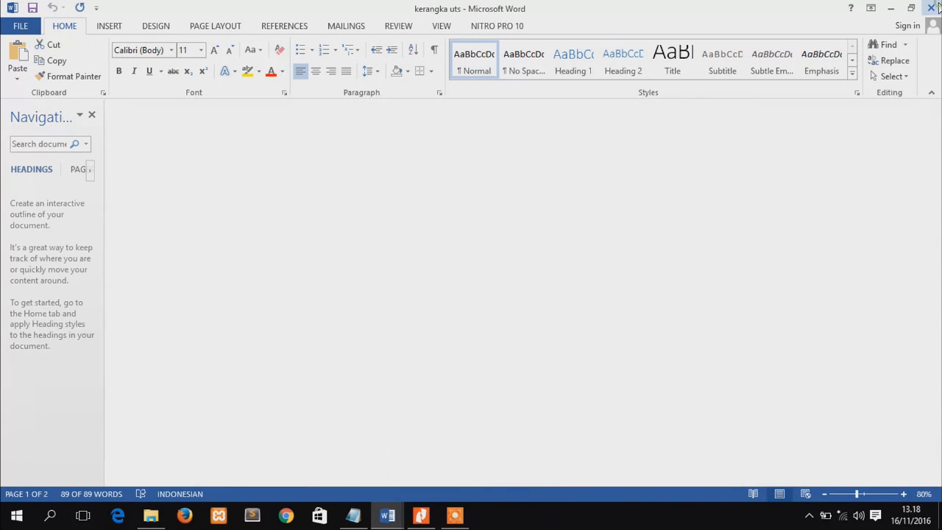
Switch to the STEP file in Notepad and complete point 3 with "membuat multilevel list"
click(353, 518)
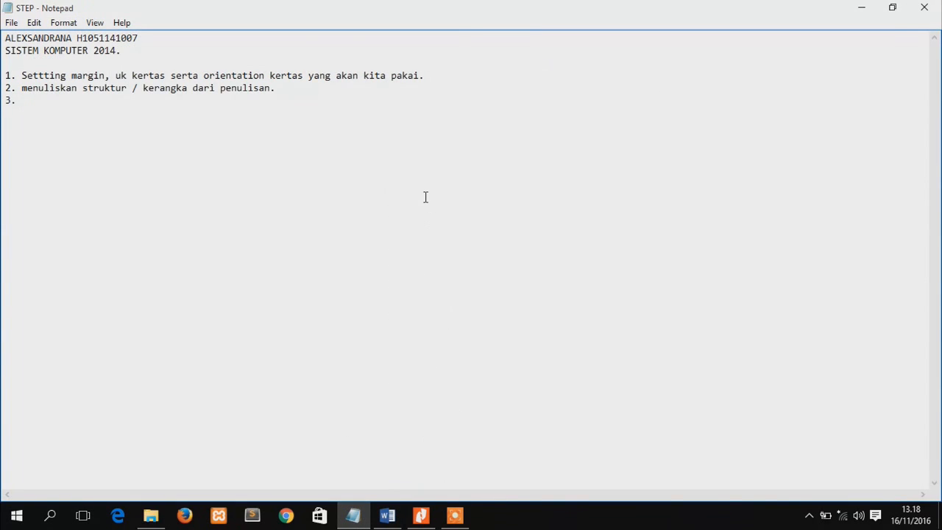
text(membuat multilevel)
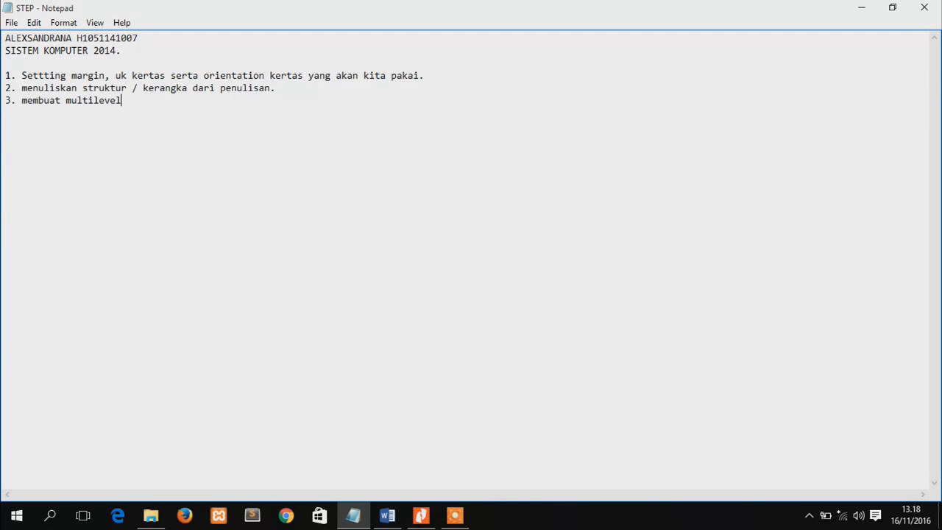
text( list.)
Return to File_UTS in Word and apply the "1 Heading 1, 1.1 Heading 2, 1.1.1 Heading 3" multilevel list to everything from DAFTAR ISI onward
key(alt+Tab)
drag(940, 156, 940, 133)
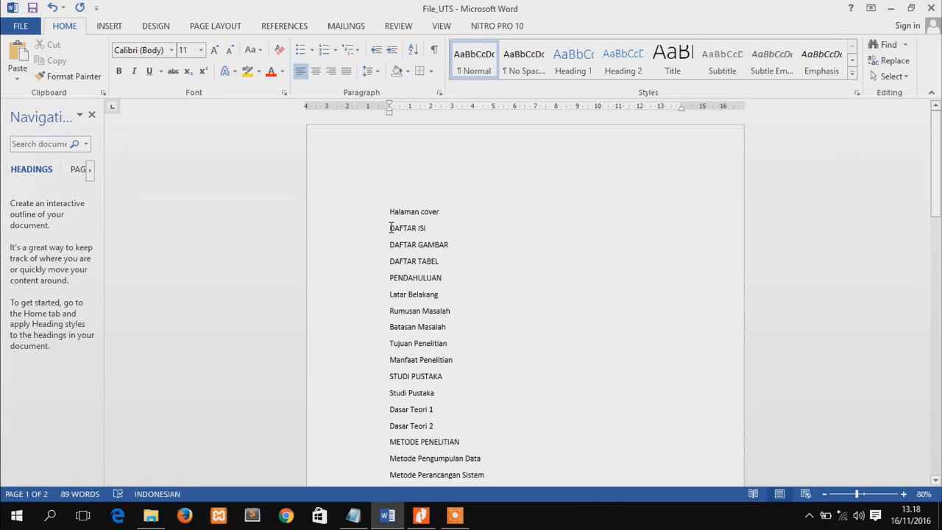
drag(388, 228, 451, 376)
drag(935, 335, 935, 162)
drag(941, 207, 940, 206)
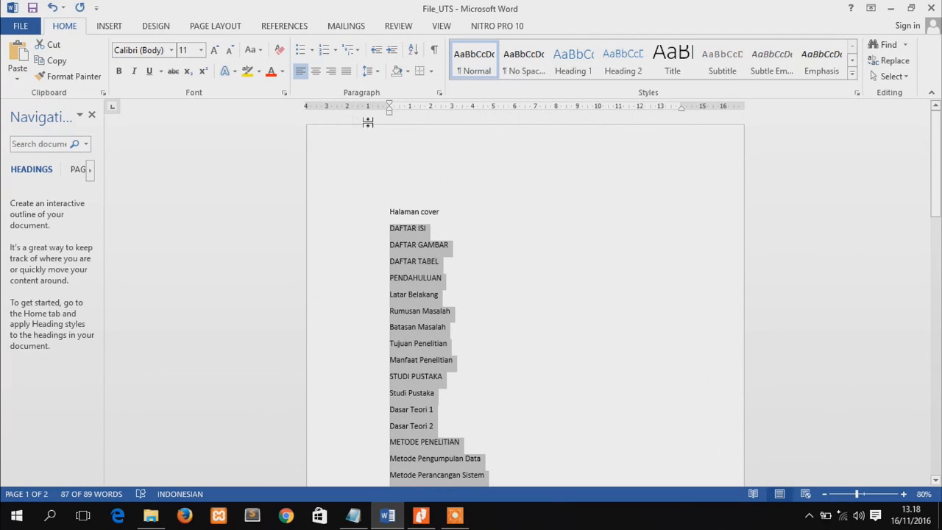
click(363, 54)
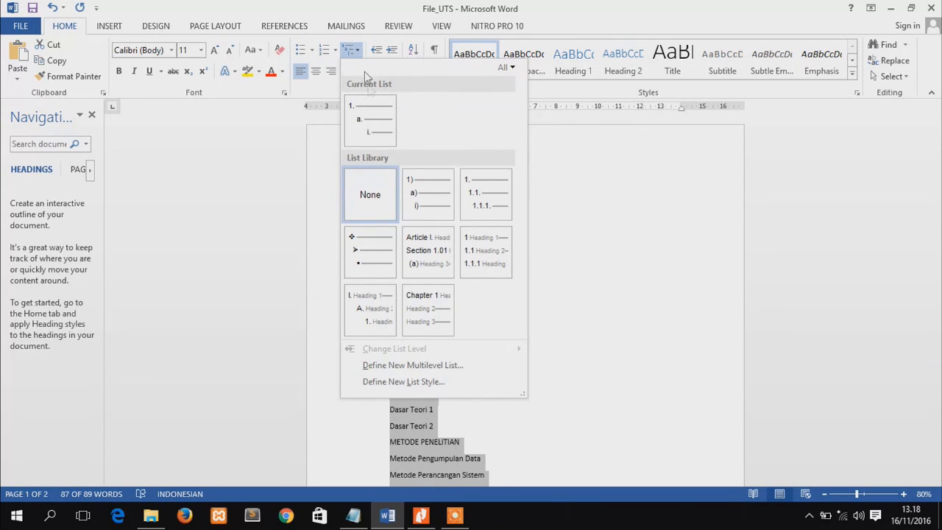
mouse_move(487, 262)
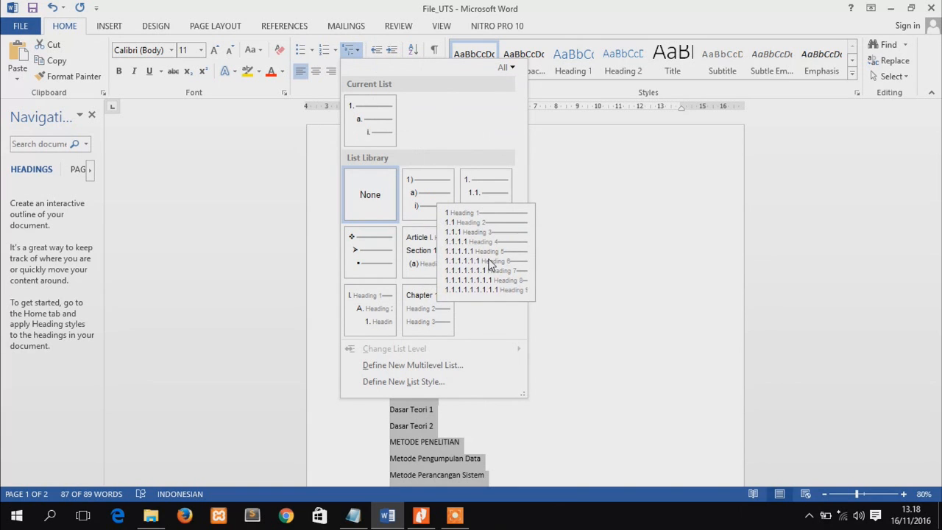
click(488, 262)
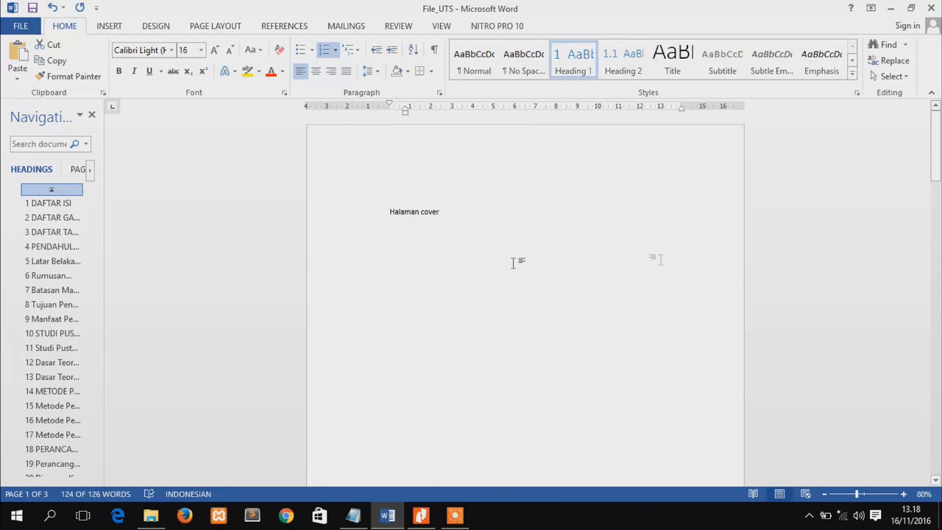
Define a new multilevel list for the selected outline with level 1 numbered in the format "BAB 1"
drag(940, 160, 940, 297)
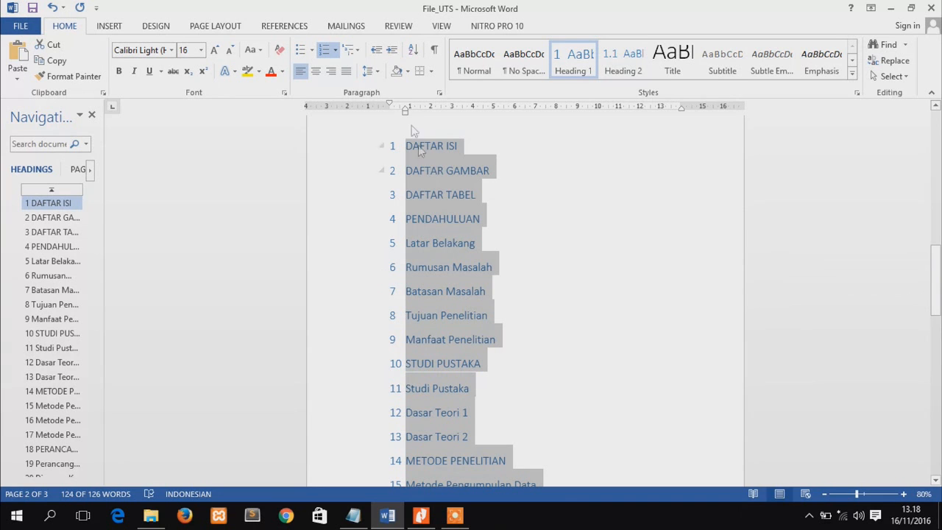
click(350, 49)
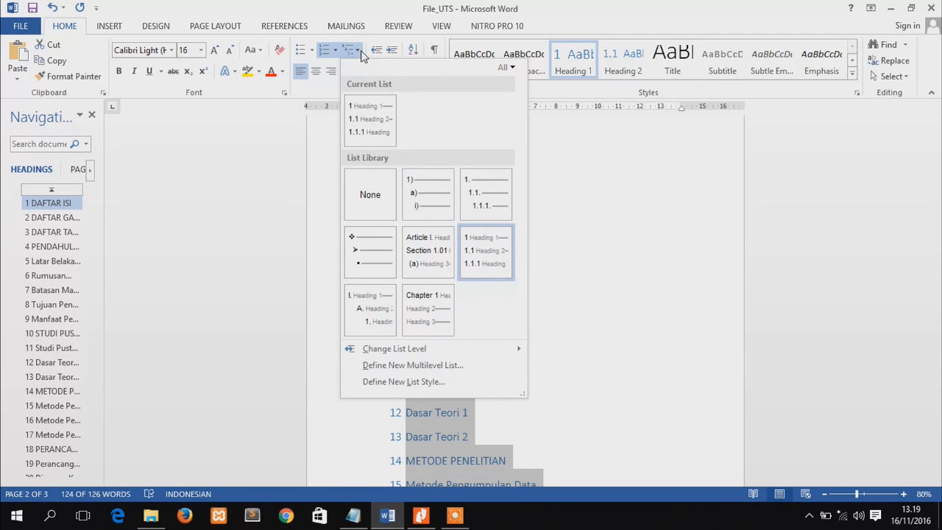
click(384, 364)
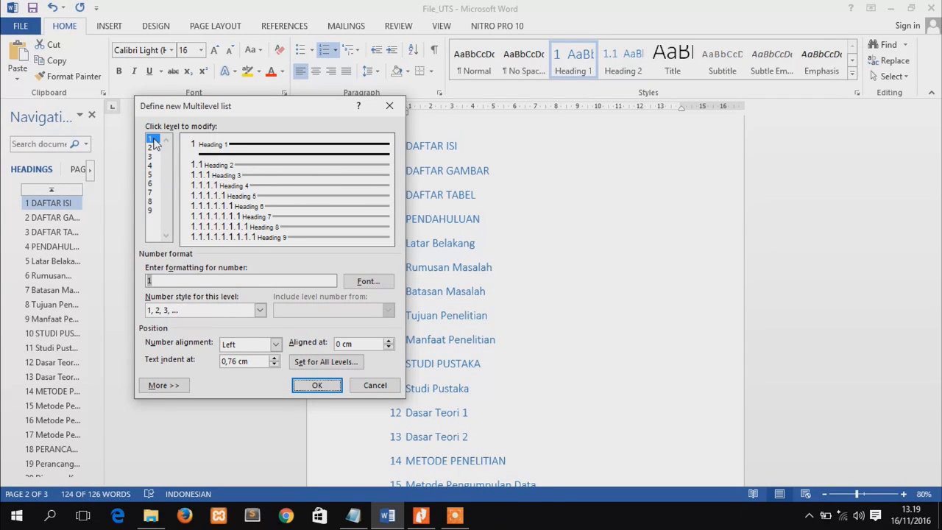
click(148, 280)
text(BAB)
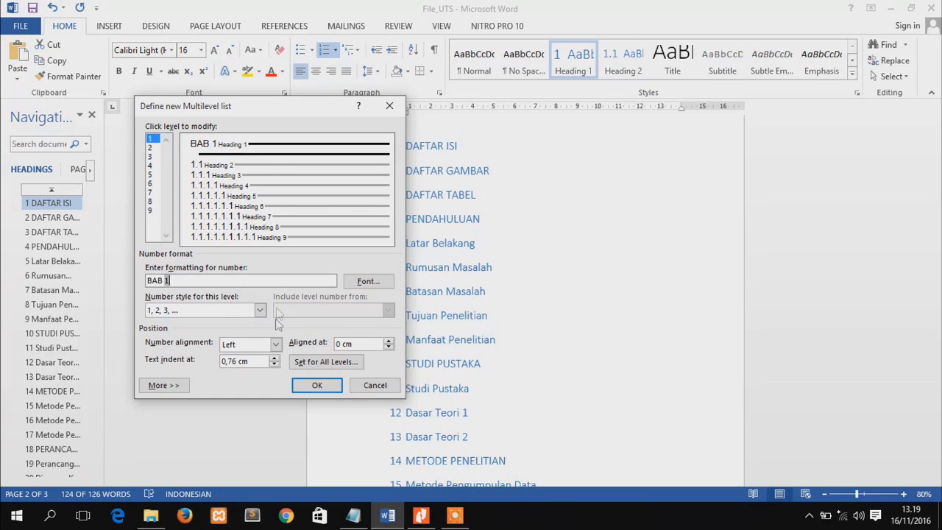
click(317, 387)
Remove the numbering from the DAFTAR ISI, DAFTAR GAMBAR and DAFTAR TABEL headings
drag(940, 251, 940, 259)
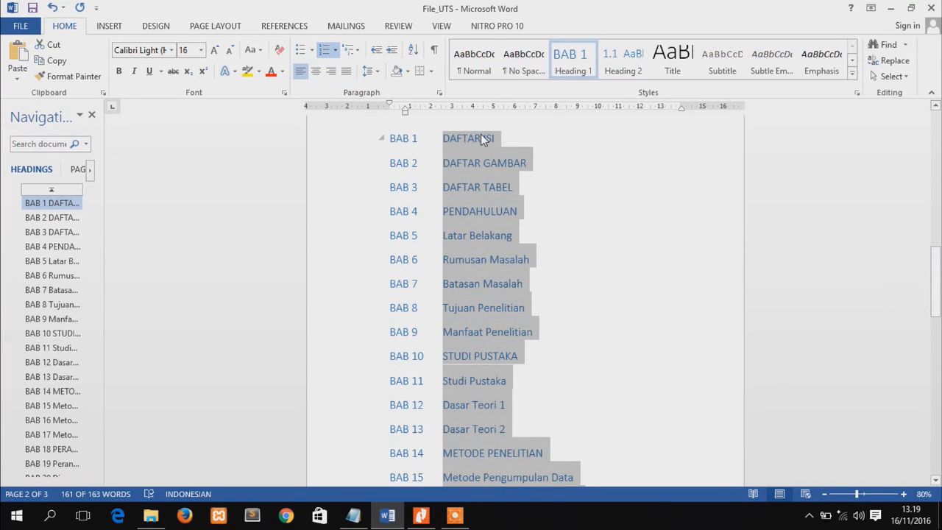
click(527, 191)
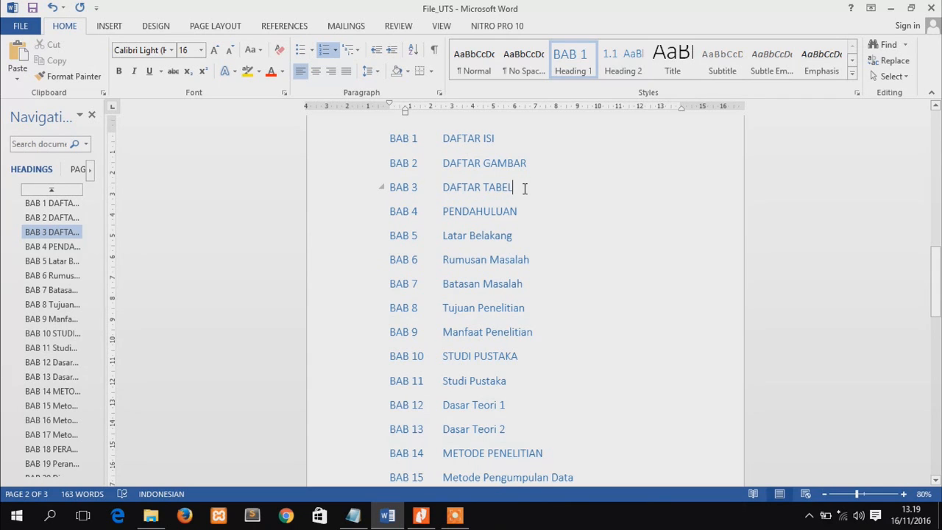
drag(515, 188, 446, 150)
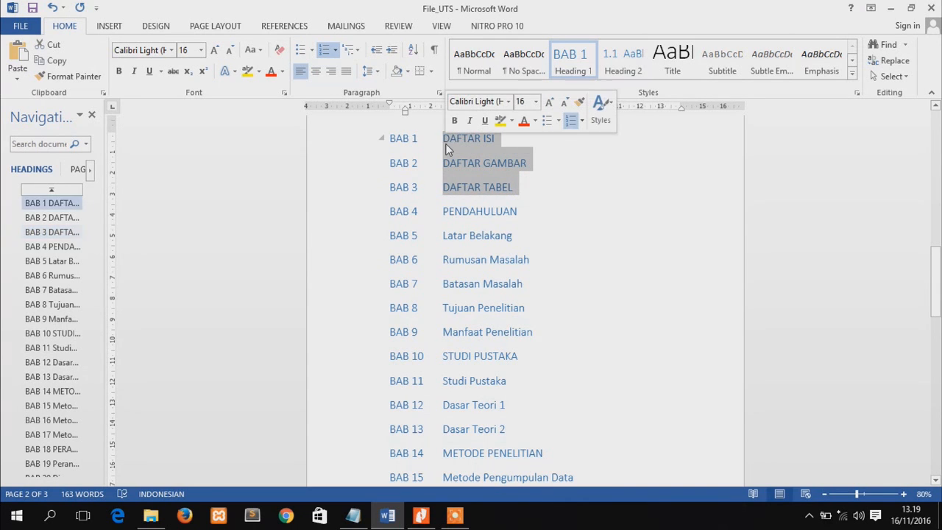
click(324, 56)
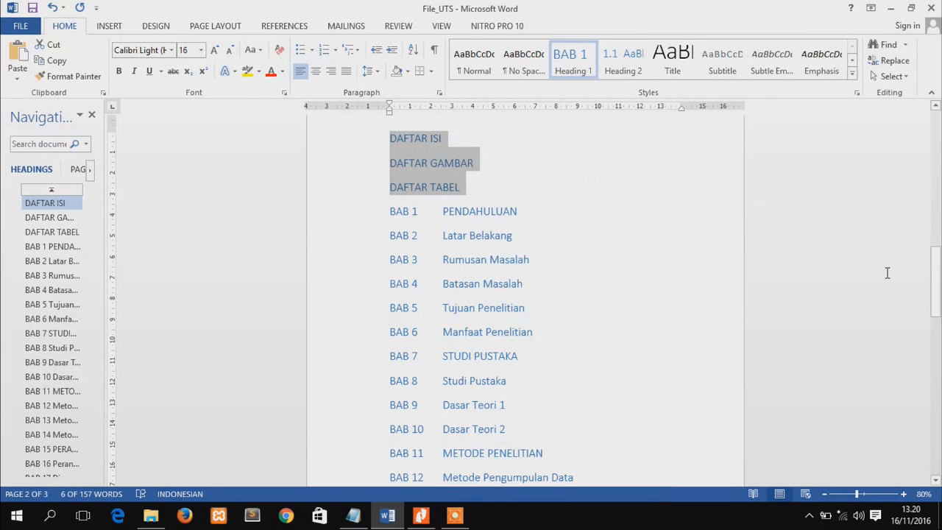
Demote the five headings from Latar Belakang to Manfaat Penelitian to Heading 2 under PENDAHULUAN
drag(939, 284, 940, 293)
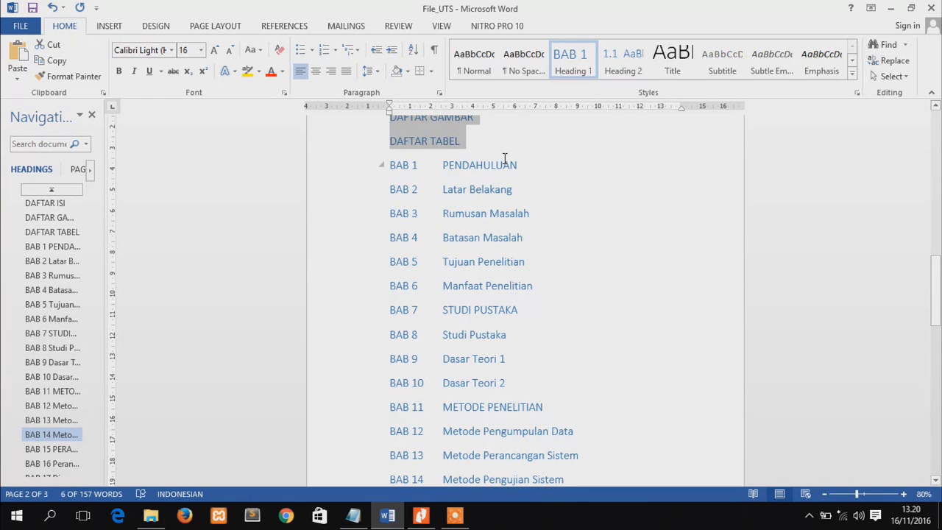
click(538, 287)
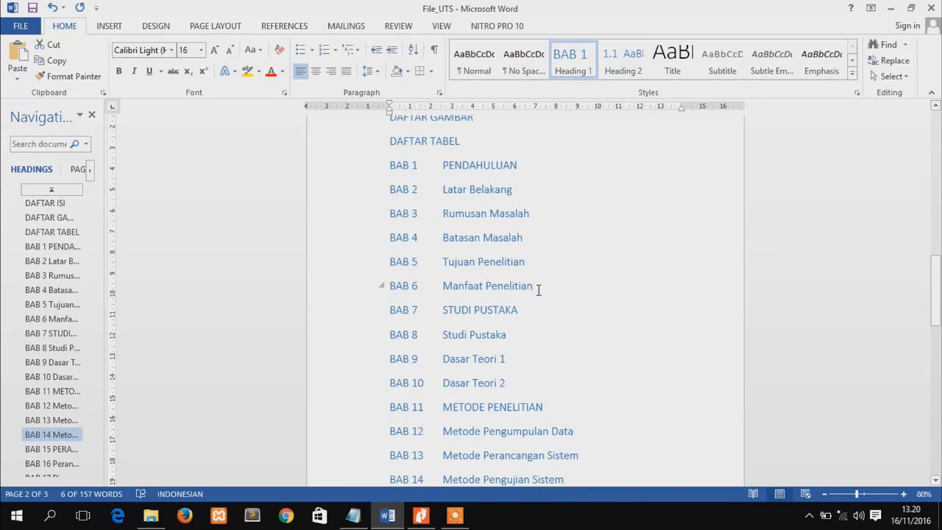
drag(536, 286, 441, 193)
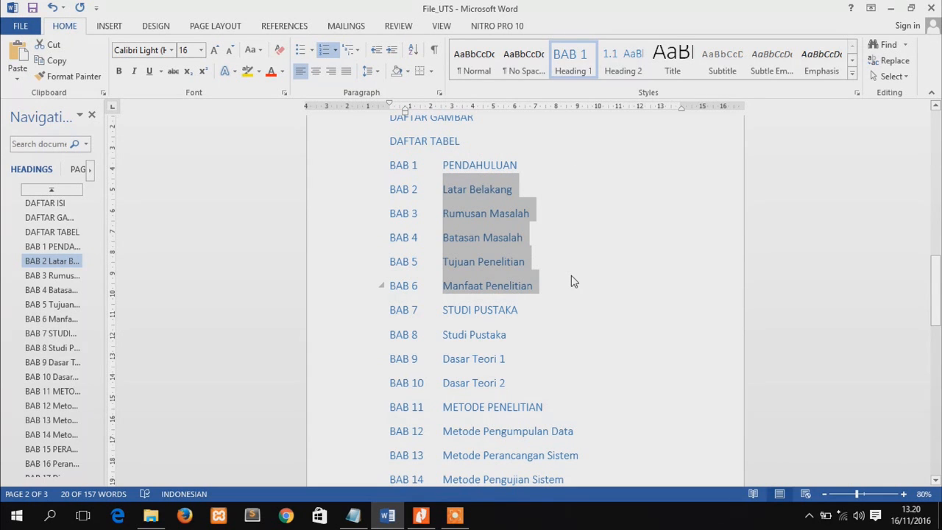
key(Tab)
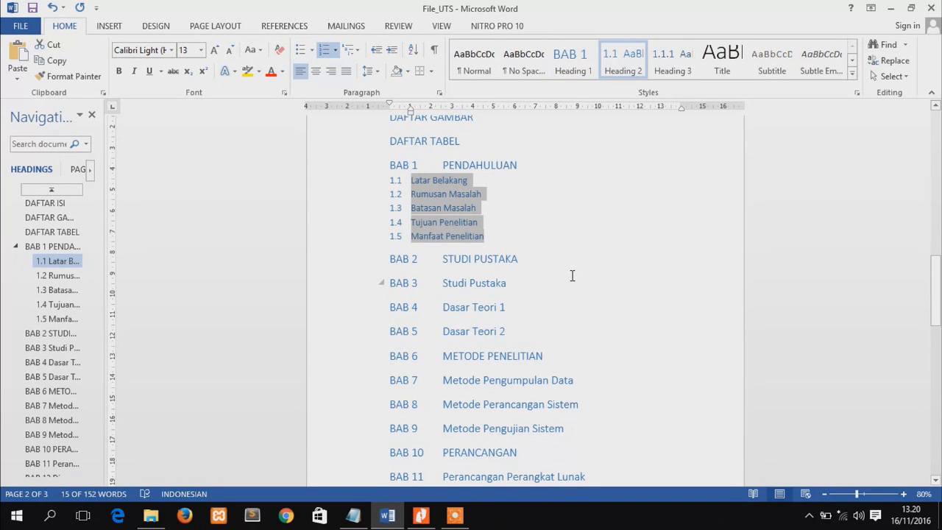
Demote the three entries below STUDI PUSTAKA and the three below METODE PENELITIAN to Heading 2
mouse_move(937, 281)
mouse_down()
mouse_move(938, 300)
mouse_move(939, 291)
mouse_up()
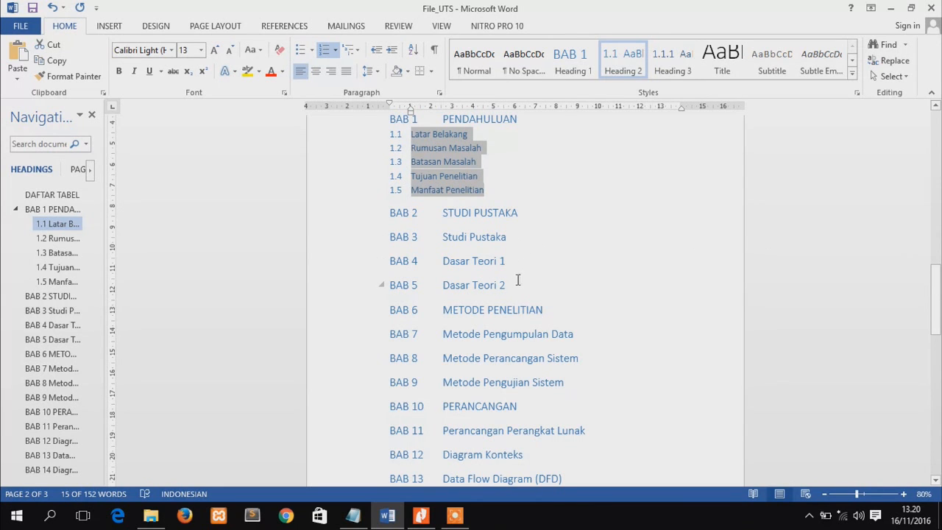
drag(512, 285, 447, 241)
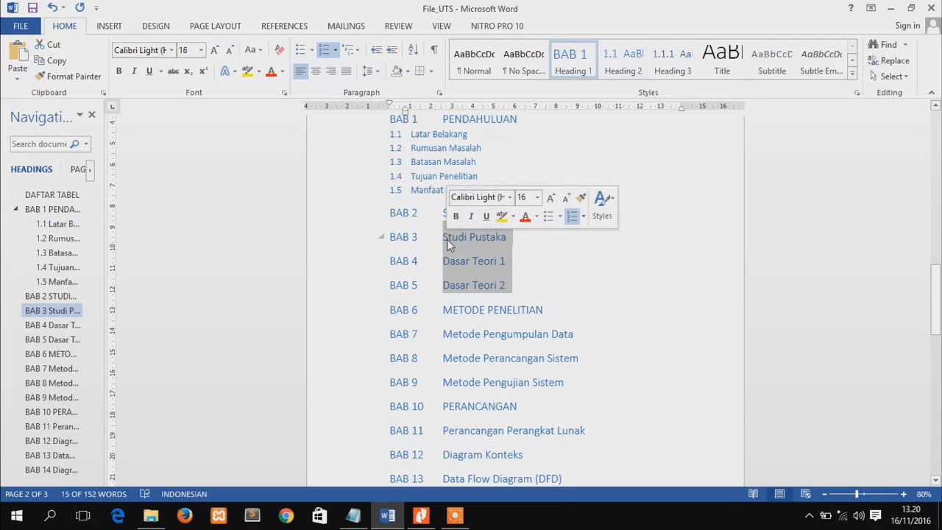
key(Tab)
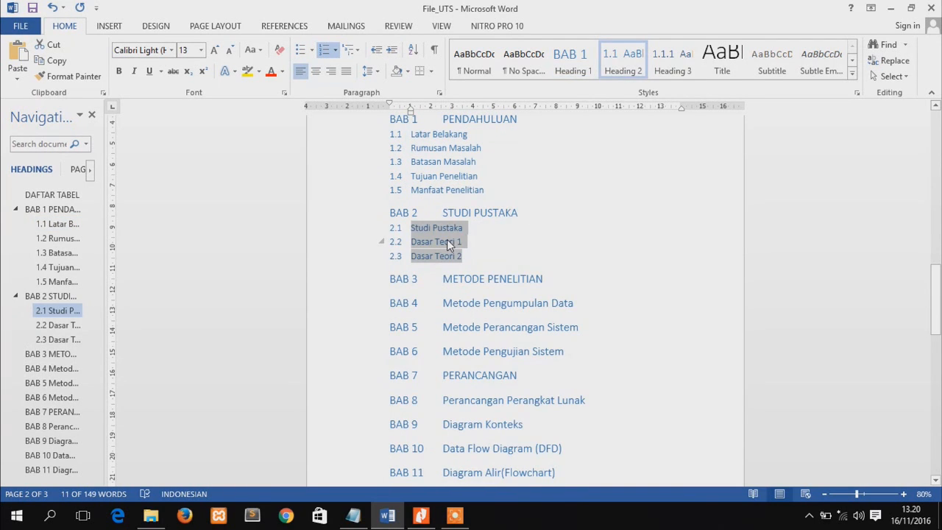
drag(936, 302, 936, 322)
drag(580, 248, 447, 199)
key(Tab)
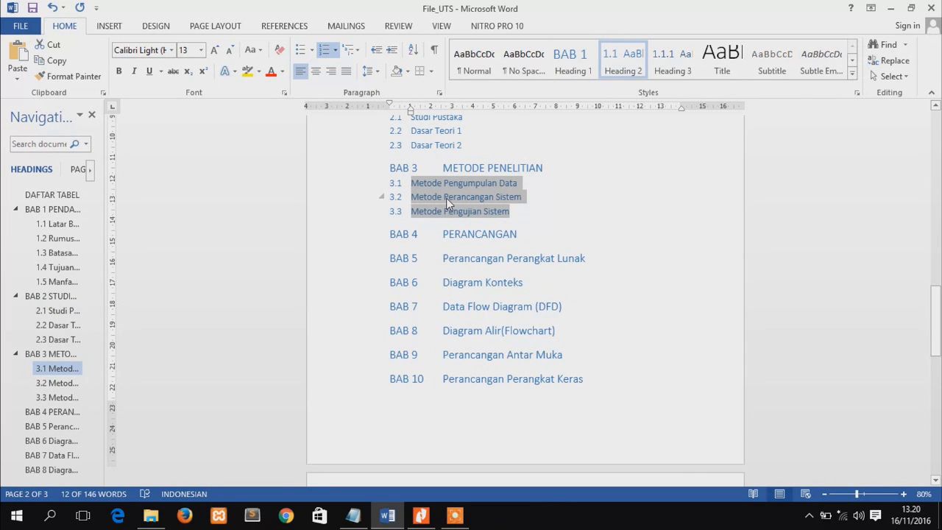
Make Perancangan Perangkat Lunak a Heading 2 and the four entries from Diagram Konteks to Perancangan Antar Muka Heading 3
drag(936, 304, 939, 310)
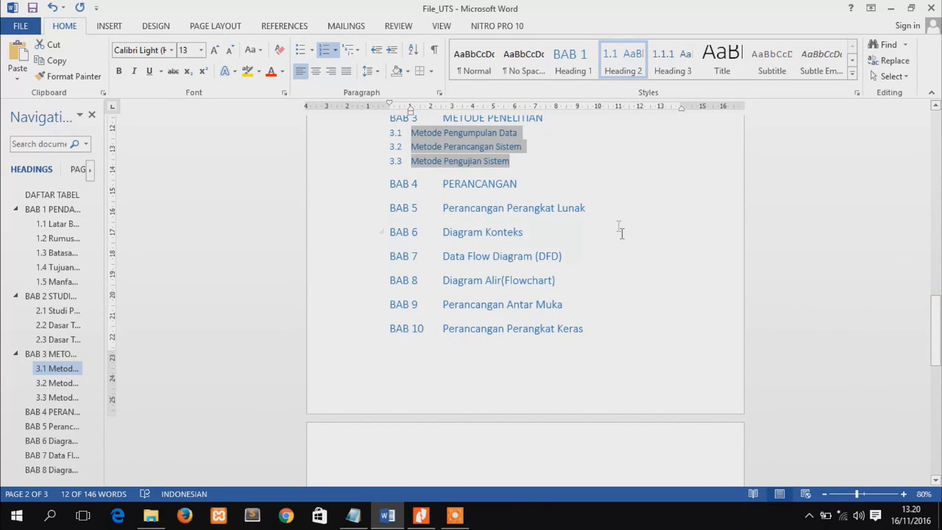
drag(597, 208, 455, 210)
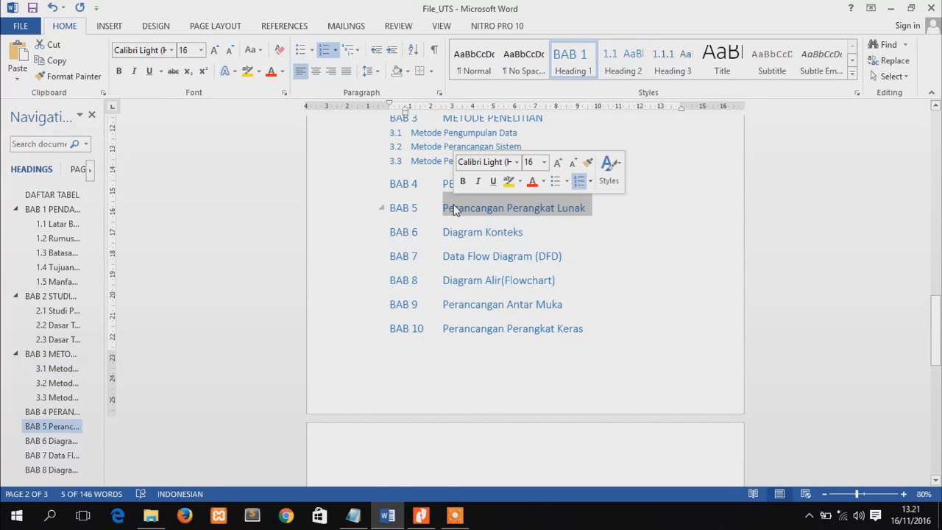
key(Tab)
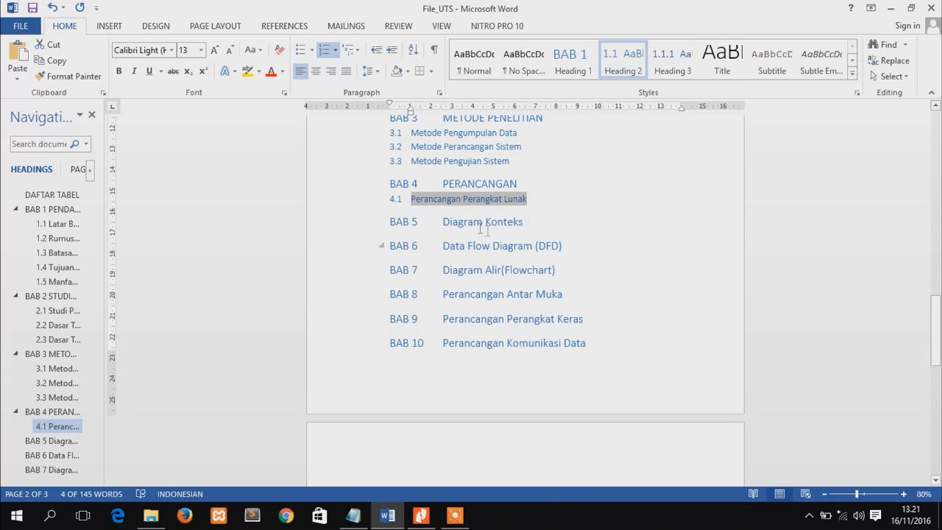
drag(440, 220, 567, 293)
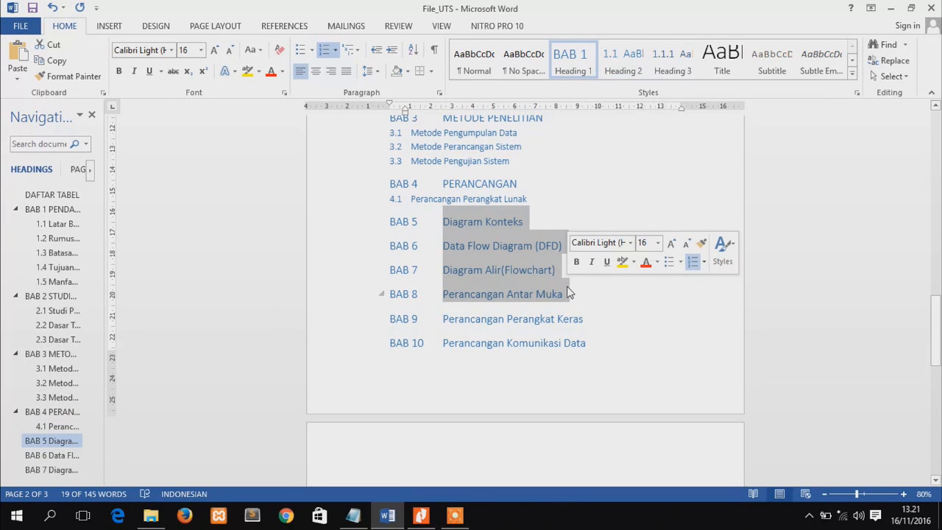
key(ctrl+alt+2)
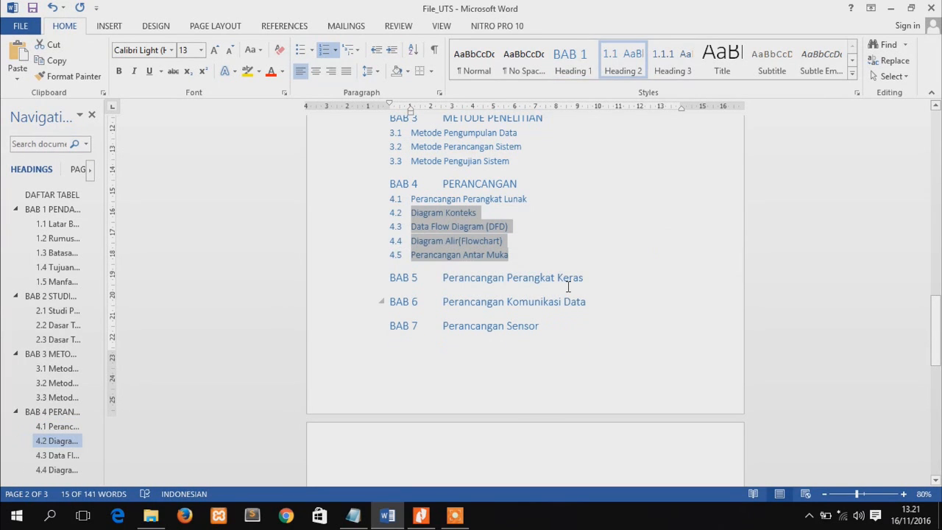
key(ctrl+alt+3)
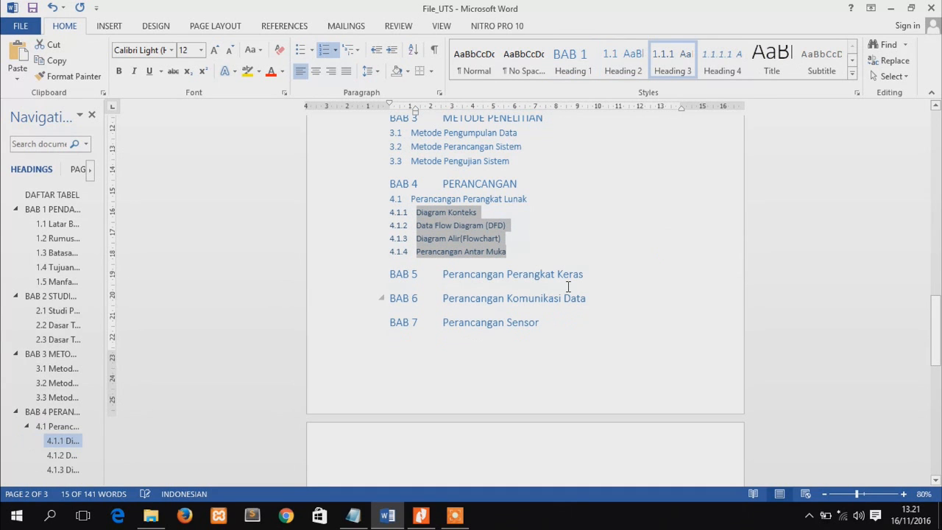
Make Perancangan Perangkat Keras a Heading 2, and Perancangan Komunikasi Data and Perancangan Sensor Heading 3
drag(936, 309, 936, 321)
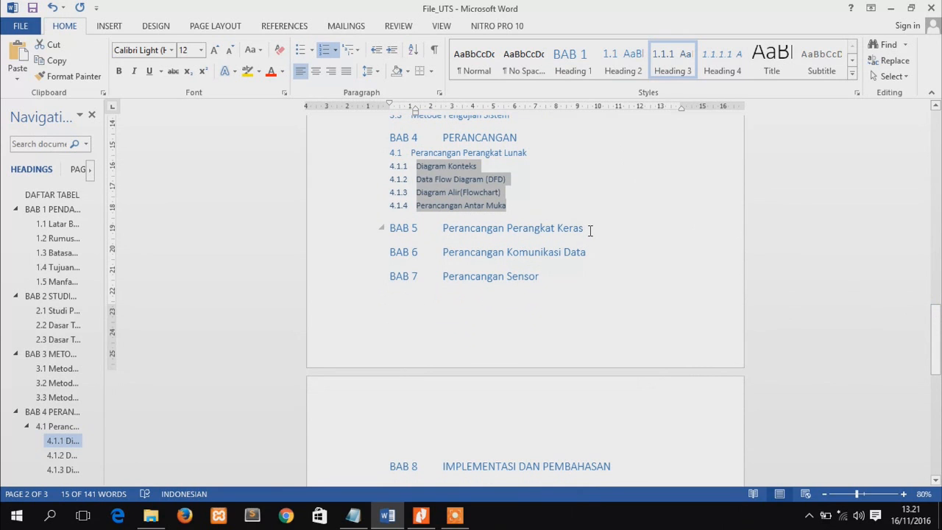
drag(590, 230, 430, 230)
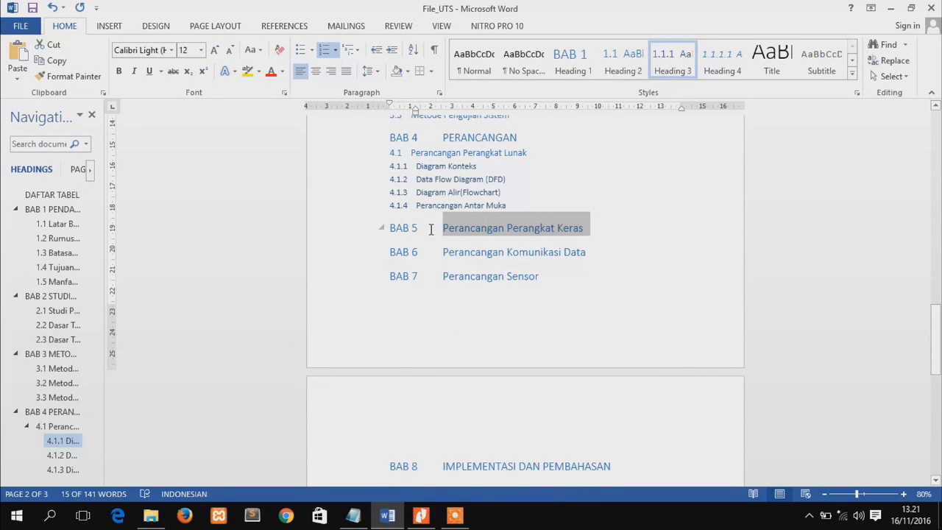
key(ctrl+alt+2)
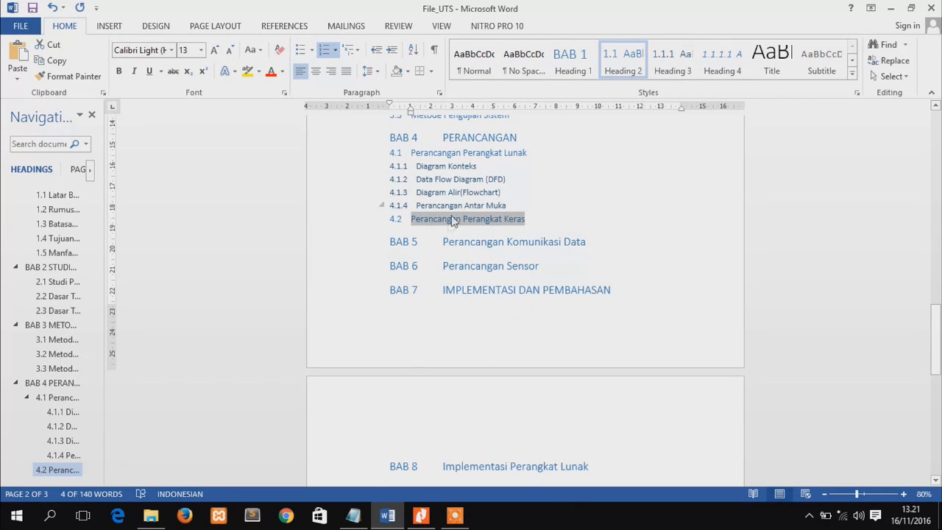
click(444, 242)
drag(443, 241, 538, 268)
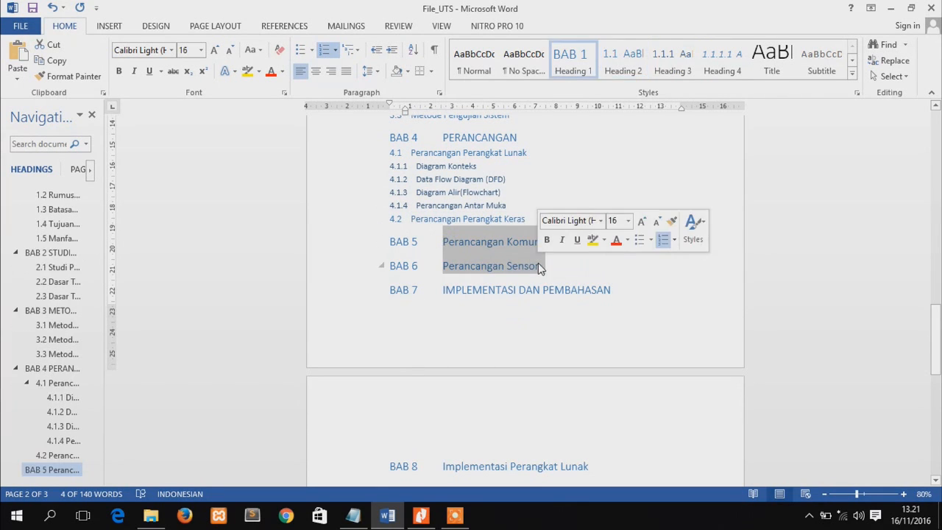
key(alt+shift+Right)
key(alt+shift+Right)
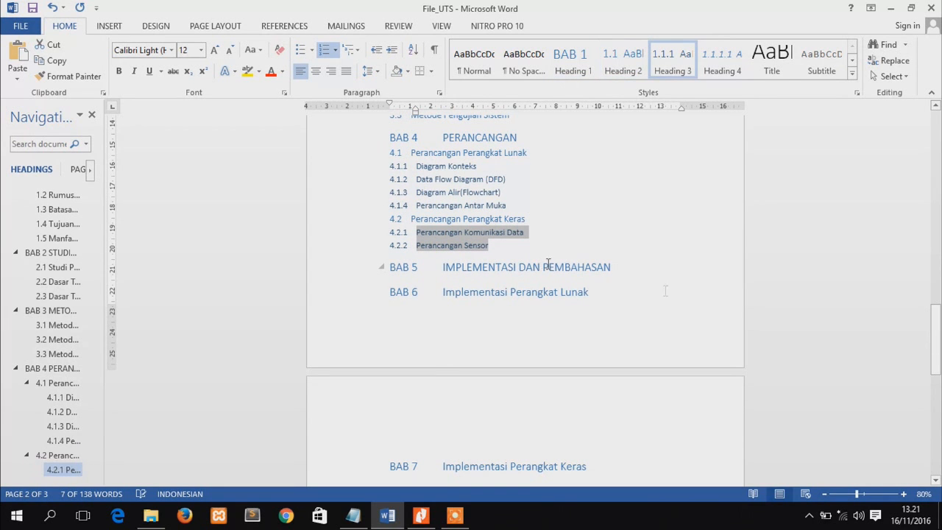
Demote Implementasi Perangkat Lunak through Pengujian Perangkat Lunak to Heading 2, and Pengujian Black Box and Pengujian White Box to Heading 3
drag(936, 343, 939, 361)
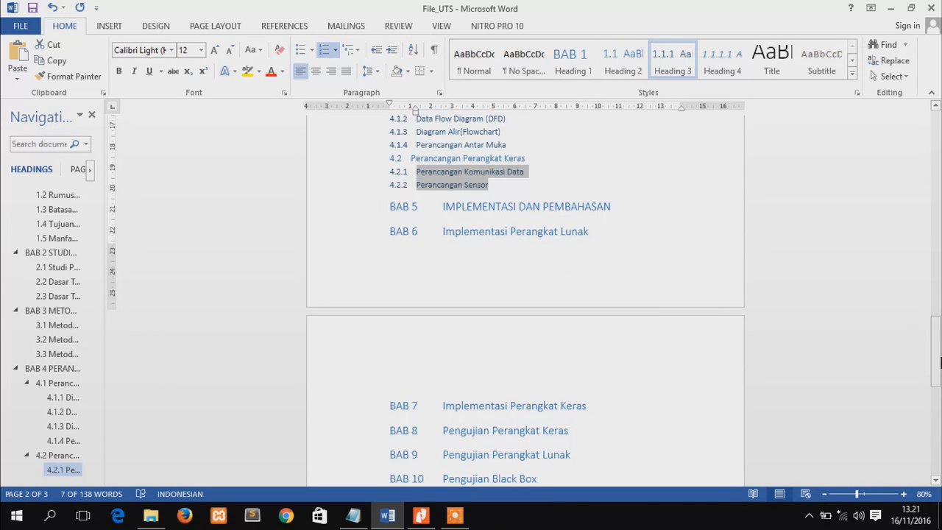
click(441, 229)
drag(441, 229, 579, 456)
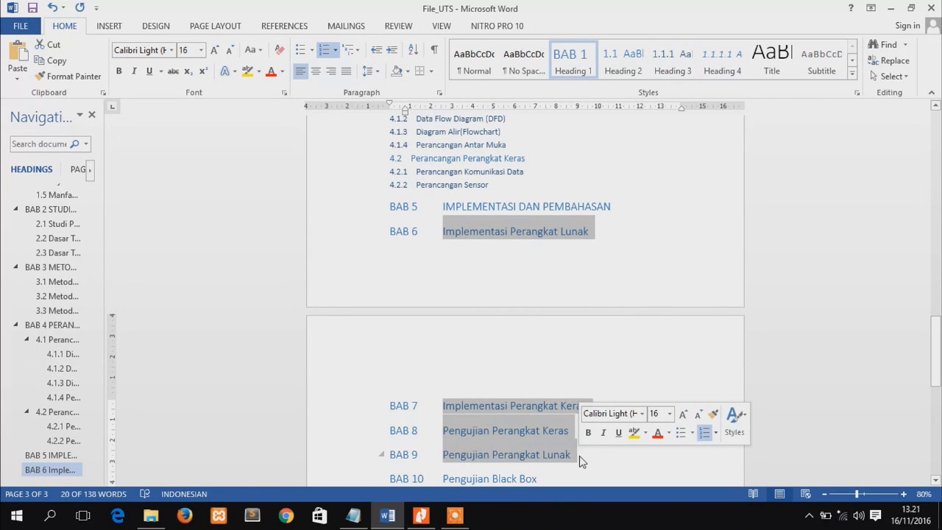
key(ctrl+alt+2)
drag(935, 352, 941, 401)
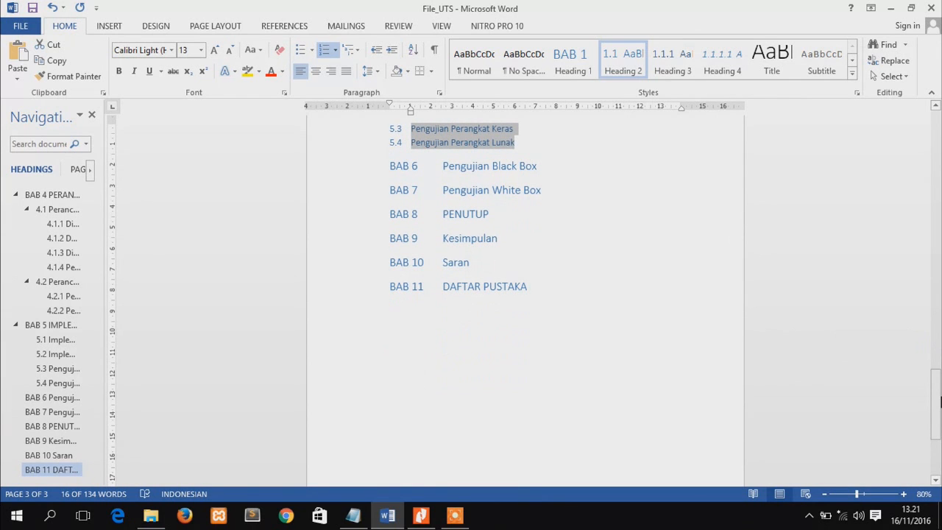
click(442, 163)
drag(443, 164, 546, 190)
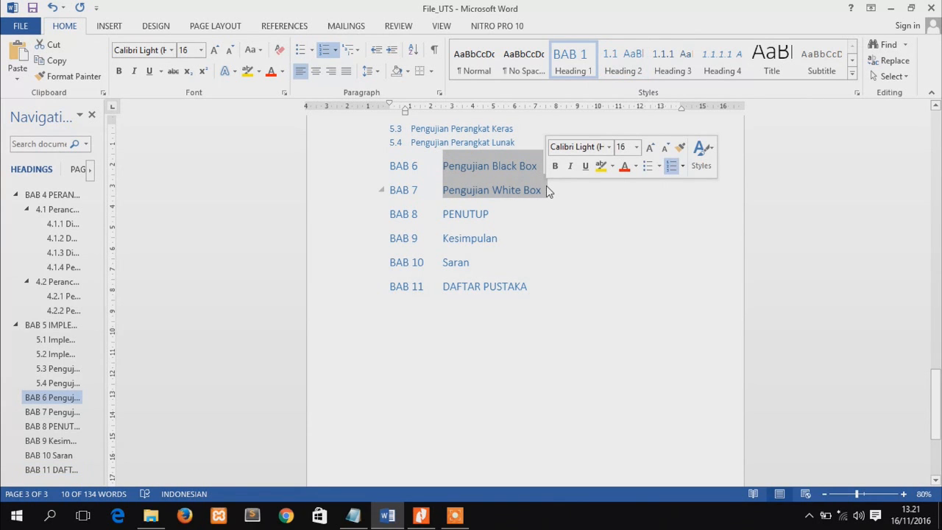
key(ctrl+alt+2)
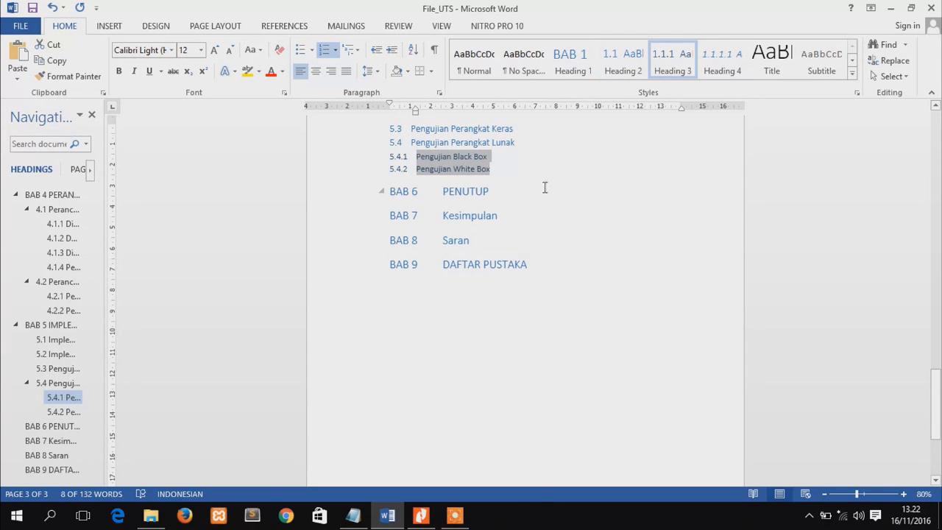
Demote Kesimpulan and Saran to Heading 2 under PENUTUP
click(442, 218)
drag(442, 218, 473, 244)
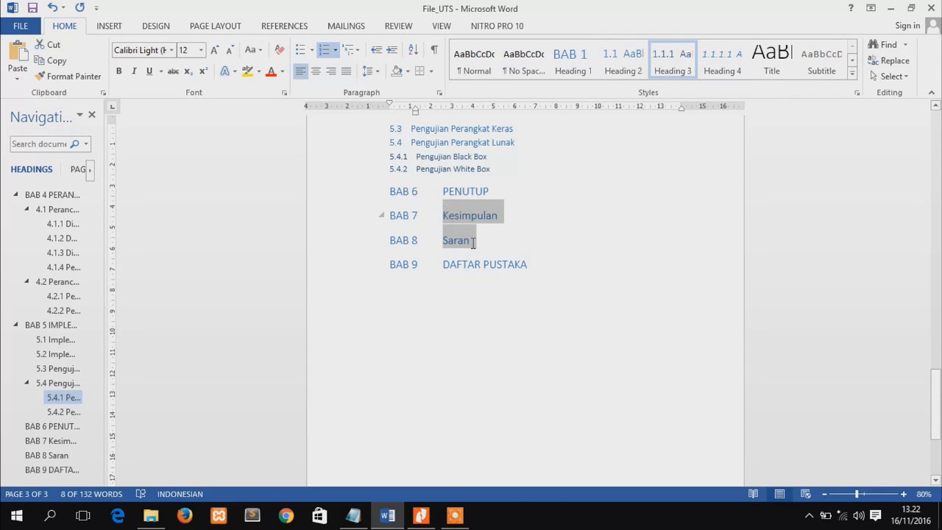
key(ctrl+alt+2)
Switch to Notepad and add the line "4. Mengatur format dari tiap-tiap heading yang kita pakai." to the step list
drag(940, 383, 940, 265)
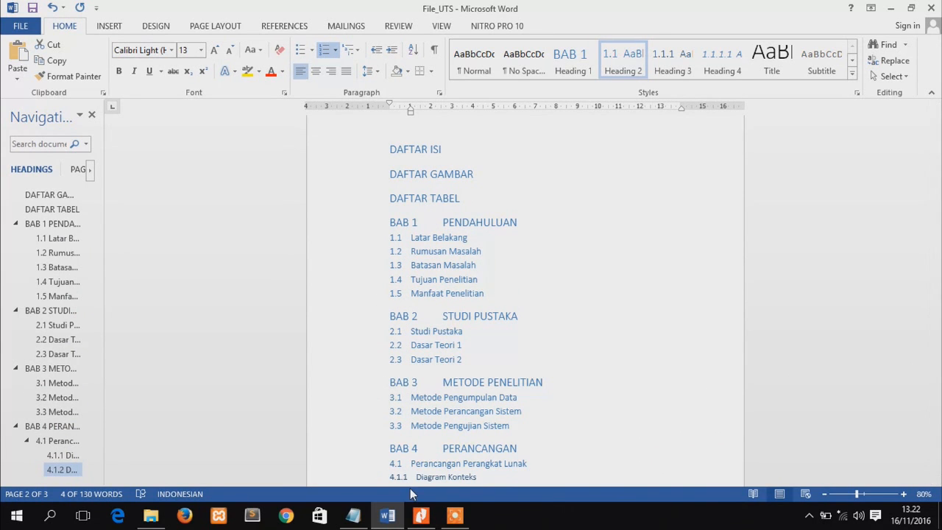
click(352, 515)
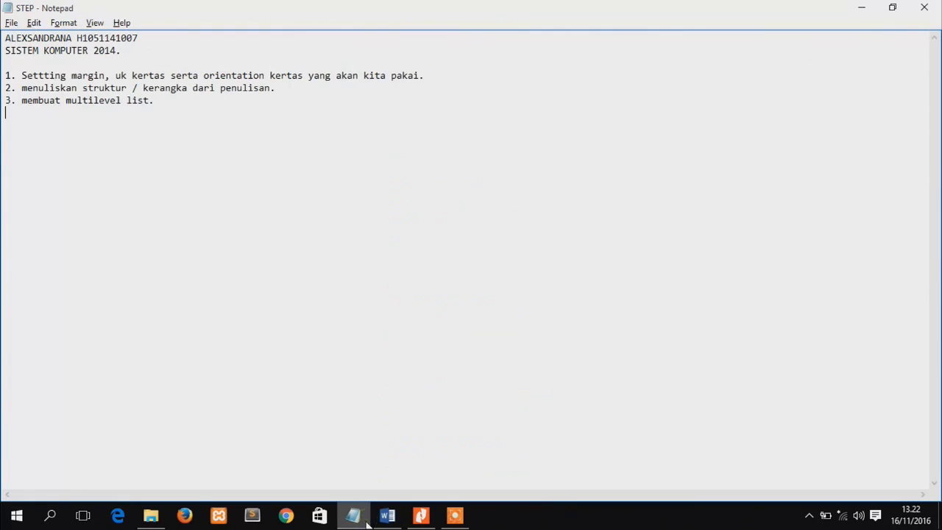
text(4)
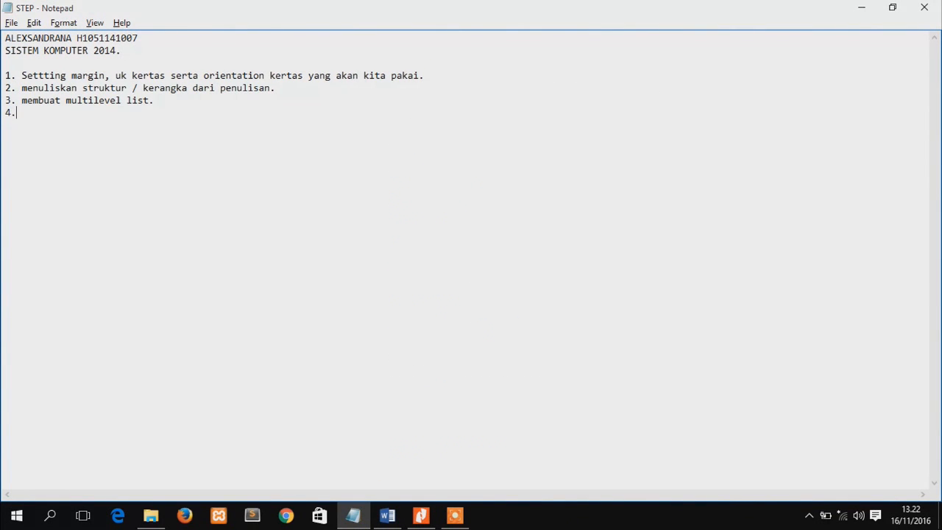
text(. Mengatur format da)
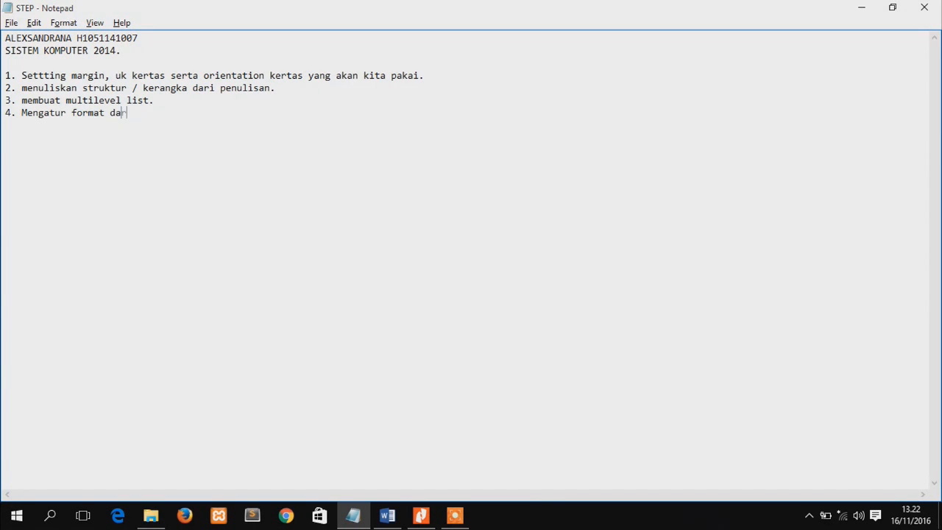
text(ri tiap-tiap headin)
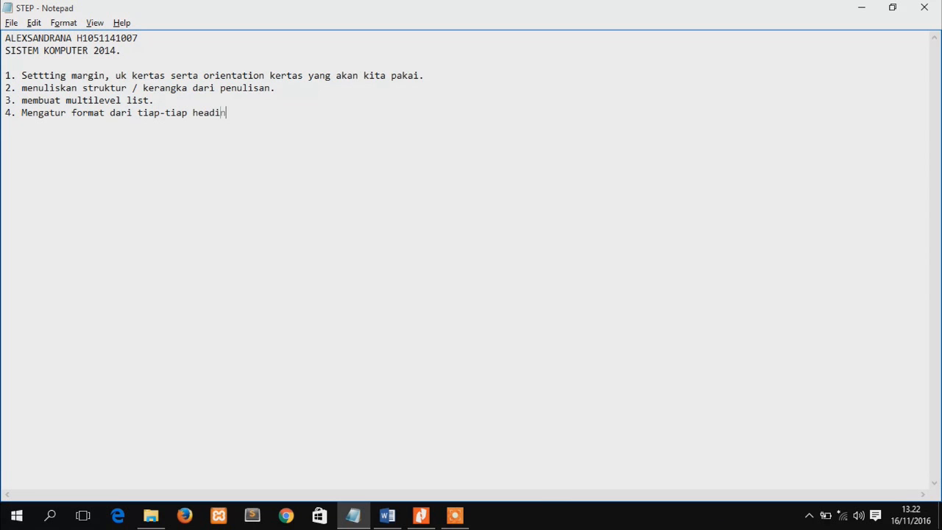
text(g yang kita pakai.)
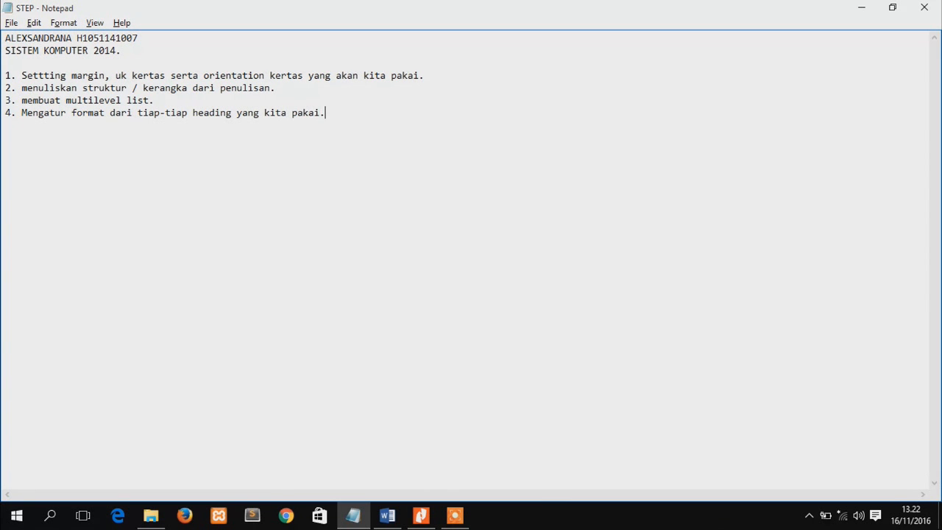
Back in Word, modify the Heading 1 style to use Times New Roman, 14 pt, bold, in black
key(alt+Tab)
drag(939, 254, 940, 273)
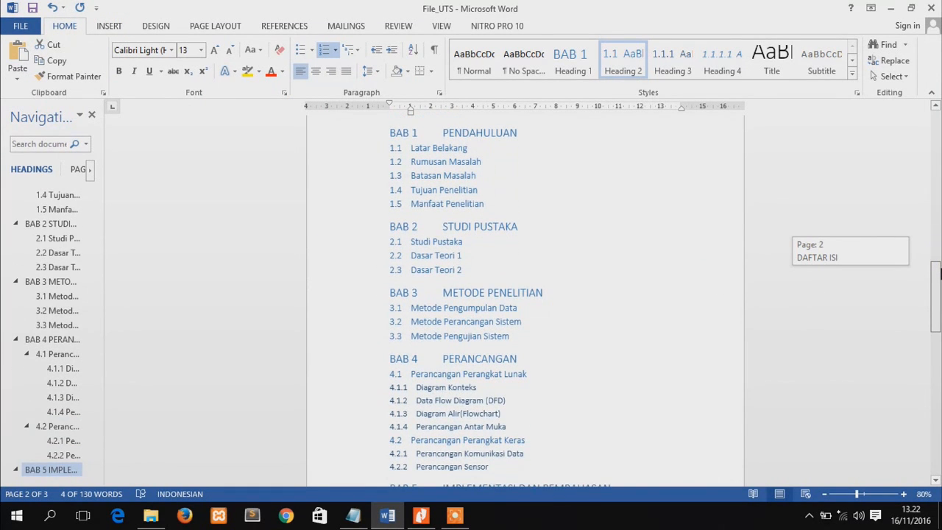
drag(939, 276, 936, 242)
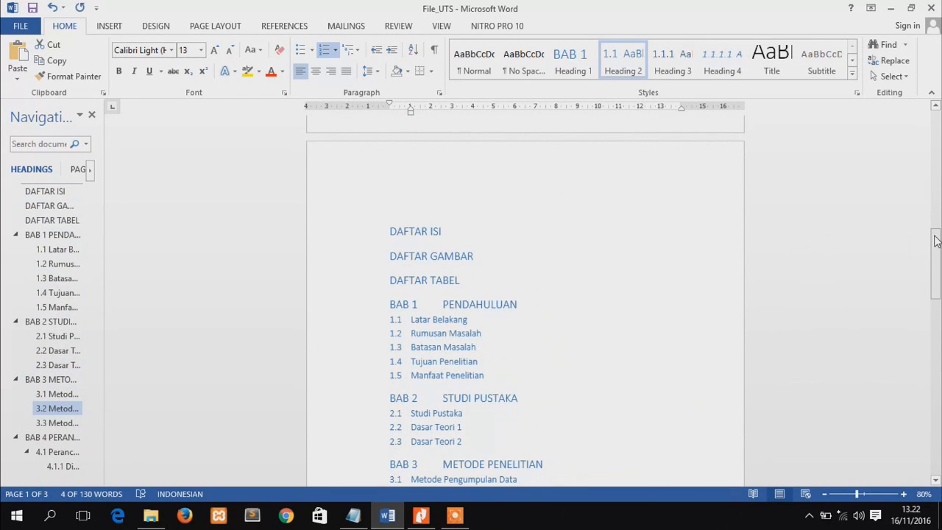
right_click(581, 56)
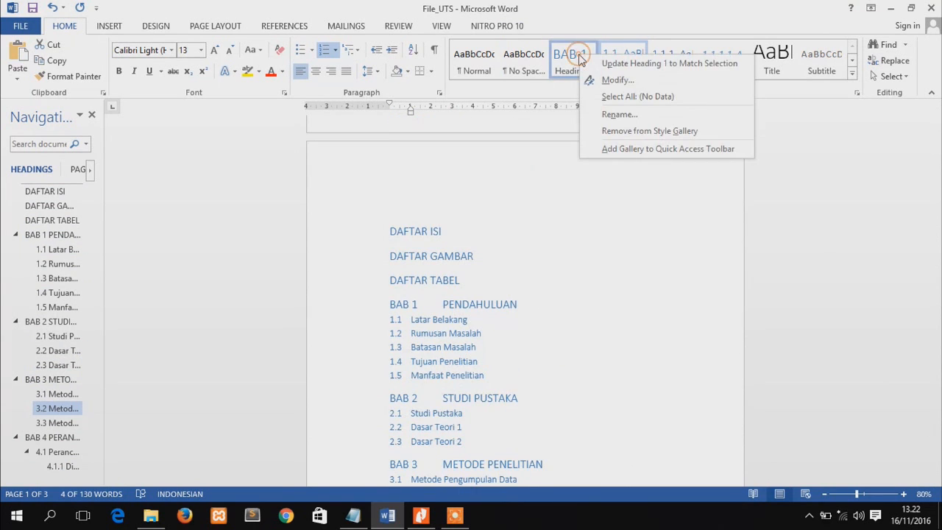
click(591, 79)
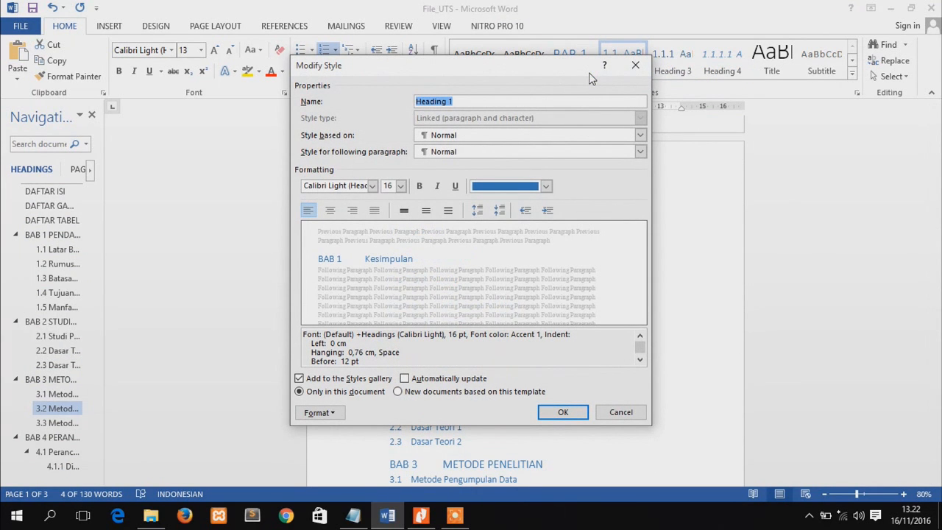
click(371, 187)
click(368, 231)
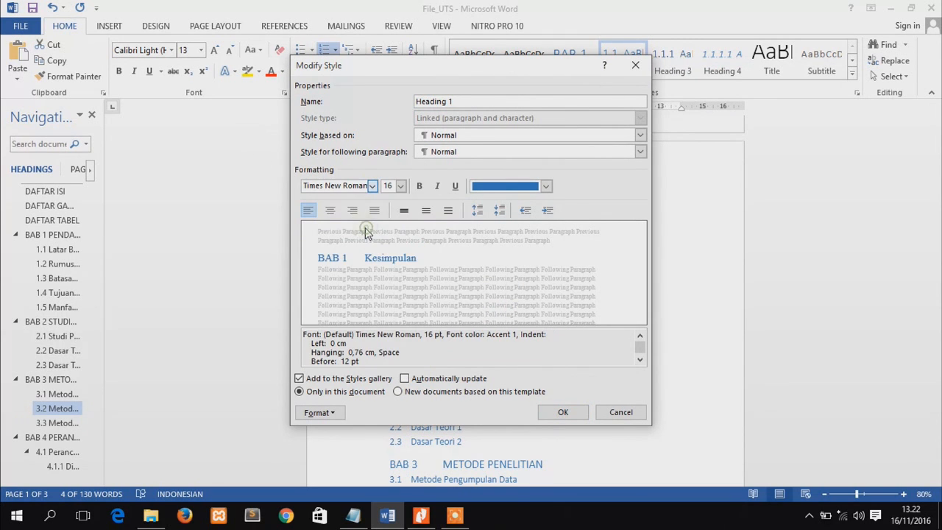
click(401, 186)
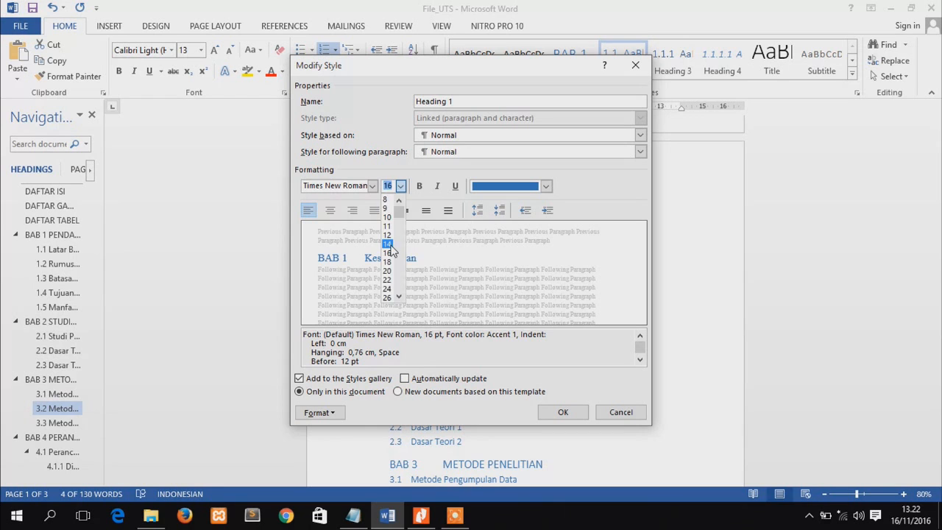
click(387, 244)
click(419, 187)
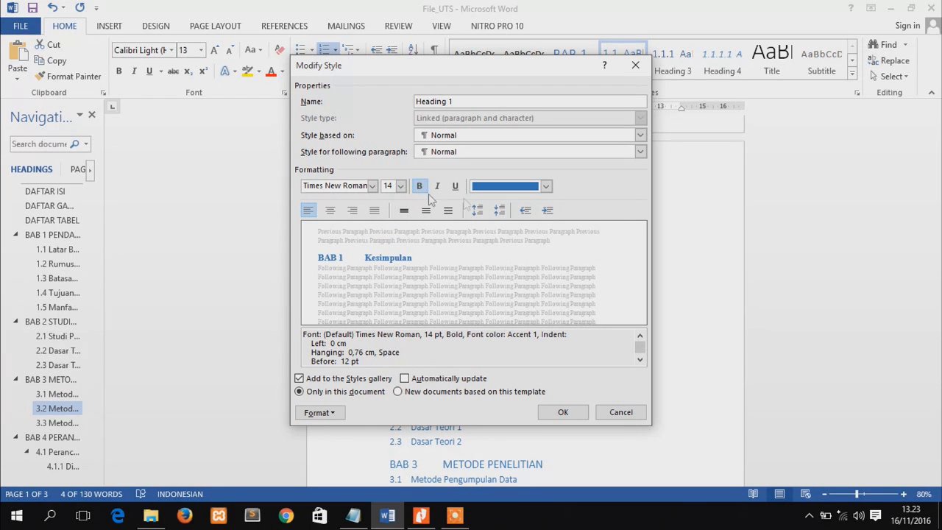
click(486, 186)
click(488, 224)
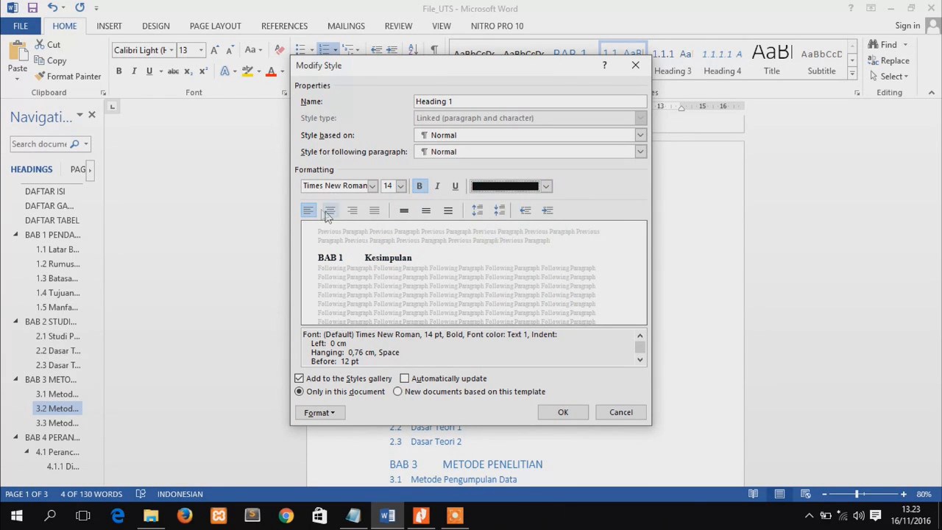
Centre the Heading 1 style with 1.5 line spacing and apply the style changes
click(329, 211)
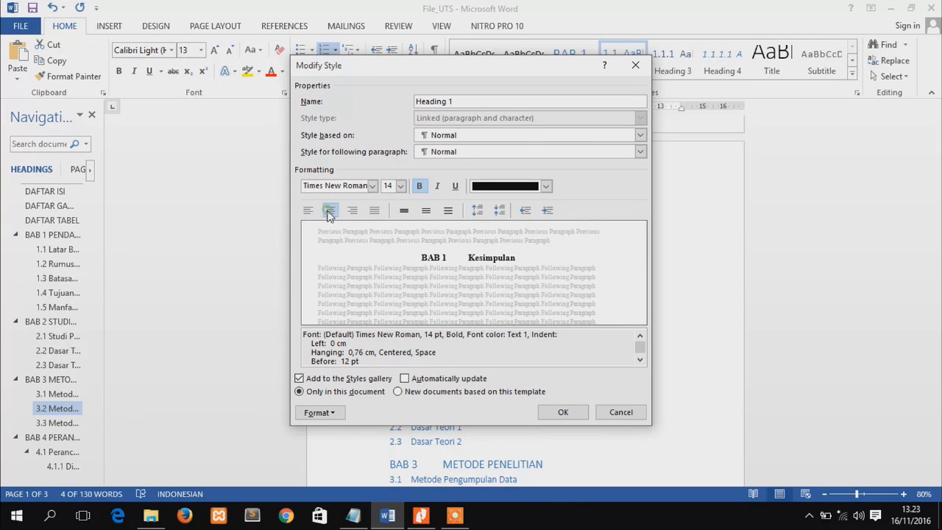
click(425, 210)
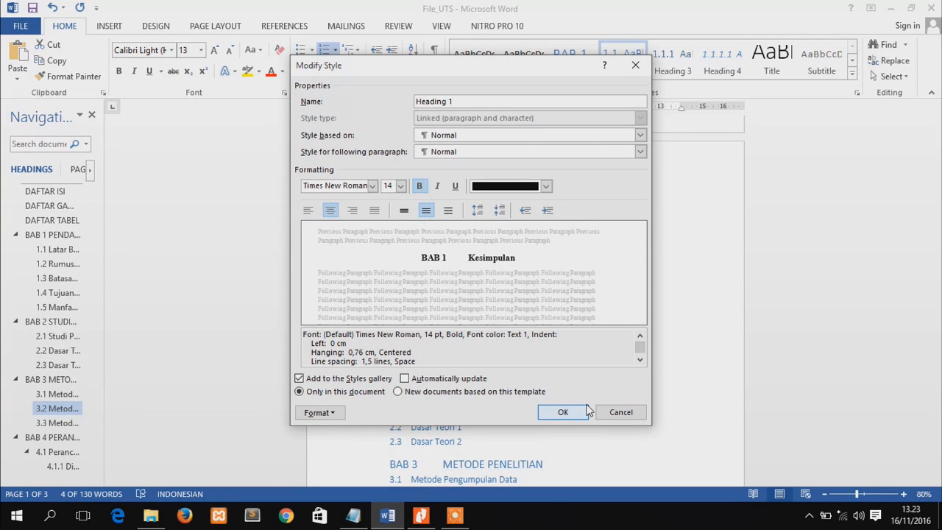
click(563, 412)
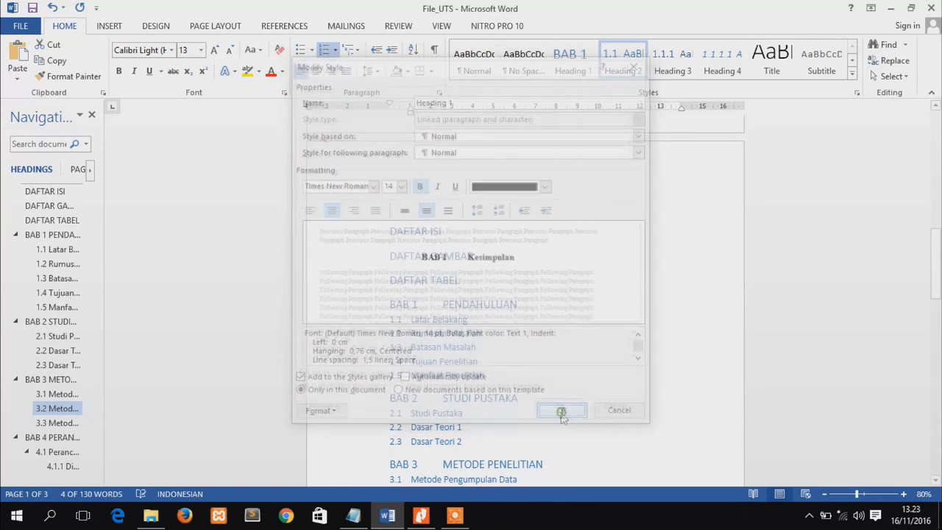
Modify the Heading 2 style to use Times New Roman, 12 pt, in black
drag(940, 260, 940, 296)
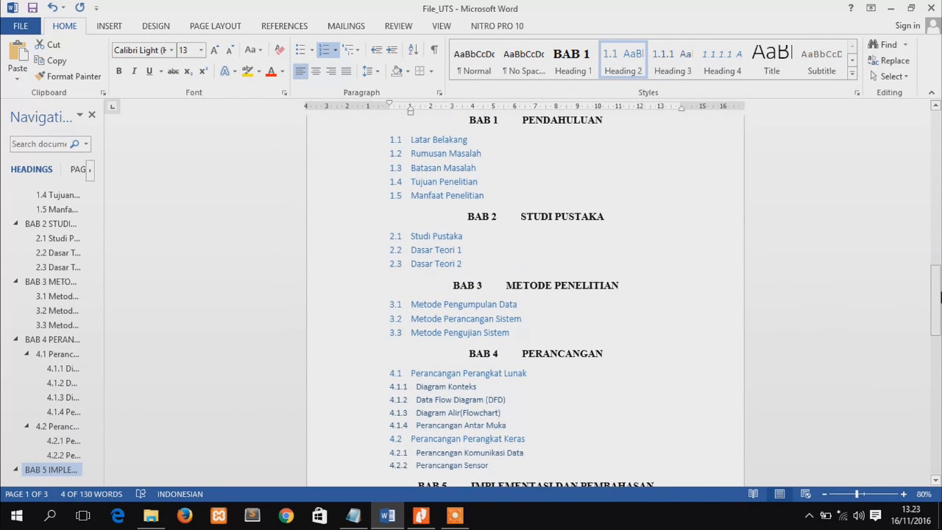
right_click(623, 56)
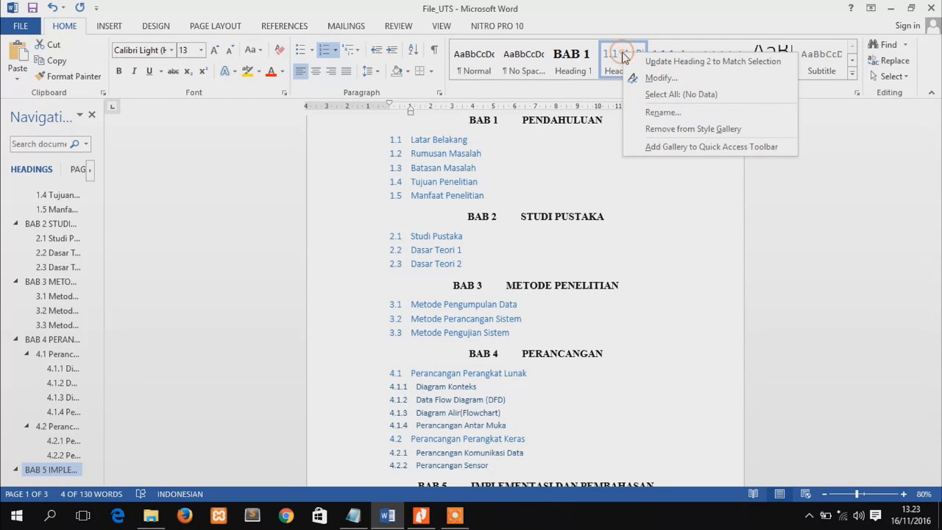
click(658, 77)
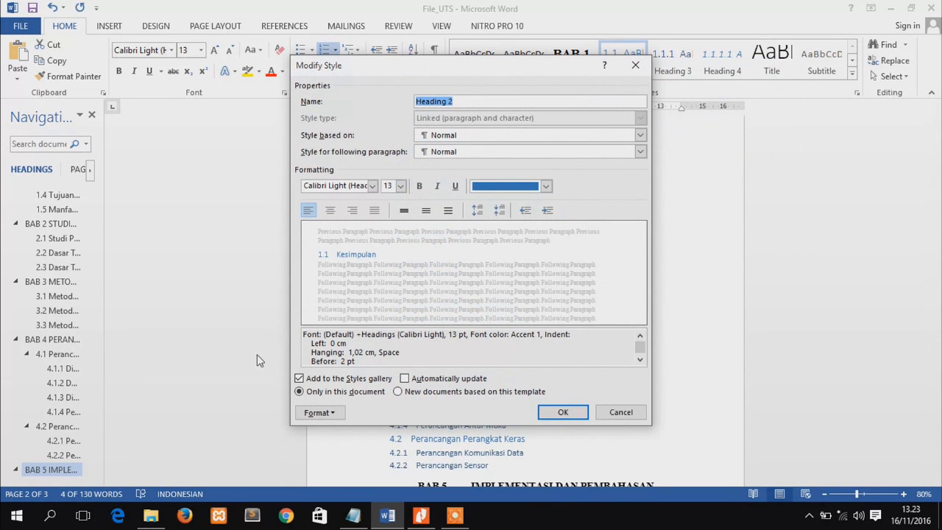
click(373, 185)
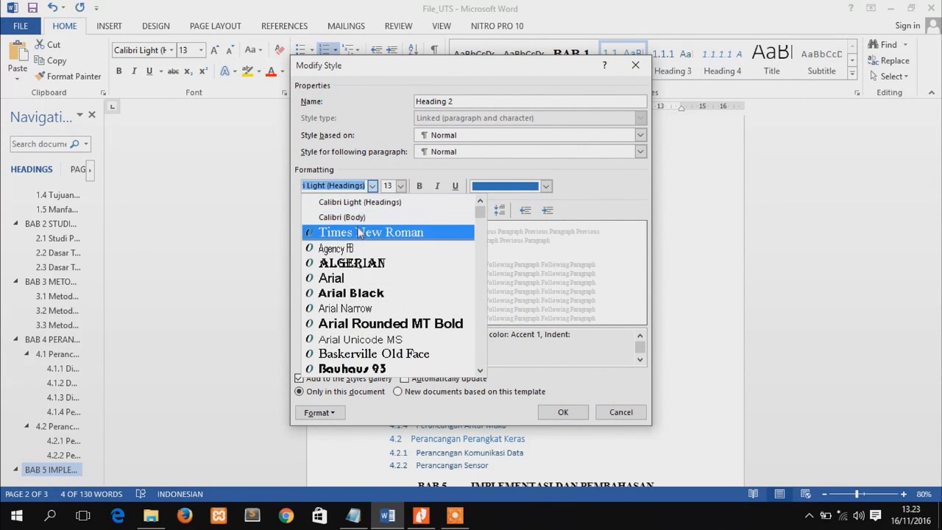
click(359, 232)
click(400, 186)
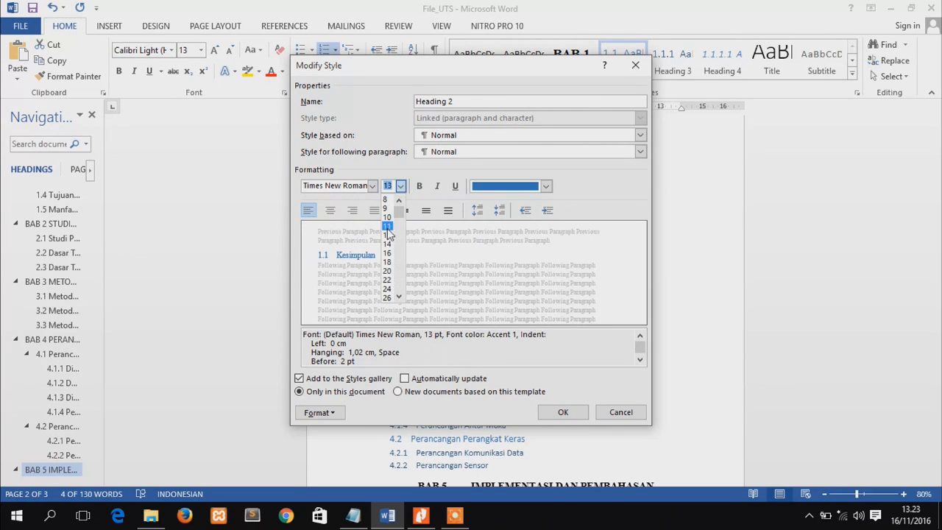
click(387, 235)
click(546, 186)
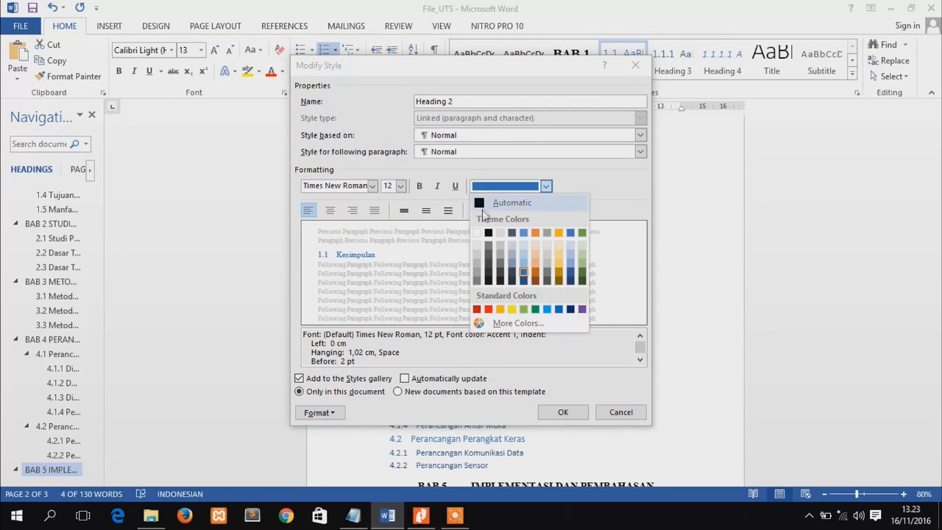
click(487, 232)
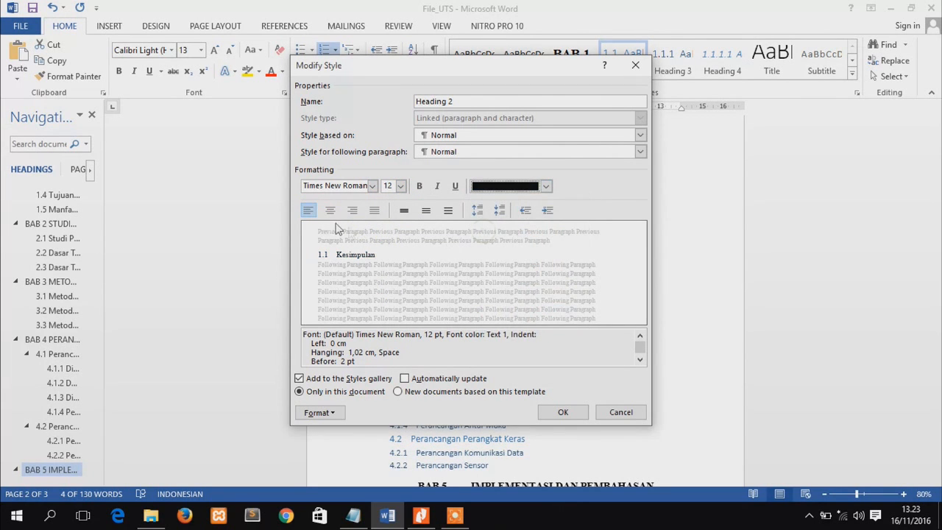
Justify the Heading 2 style with 1.5 line spacing and apply the style changes
click(375, 210)
click(426, 210)
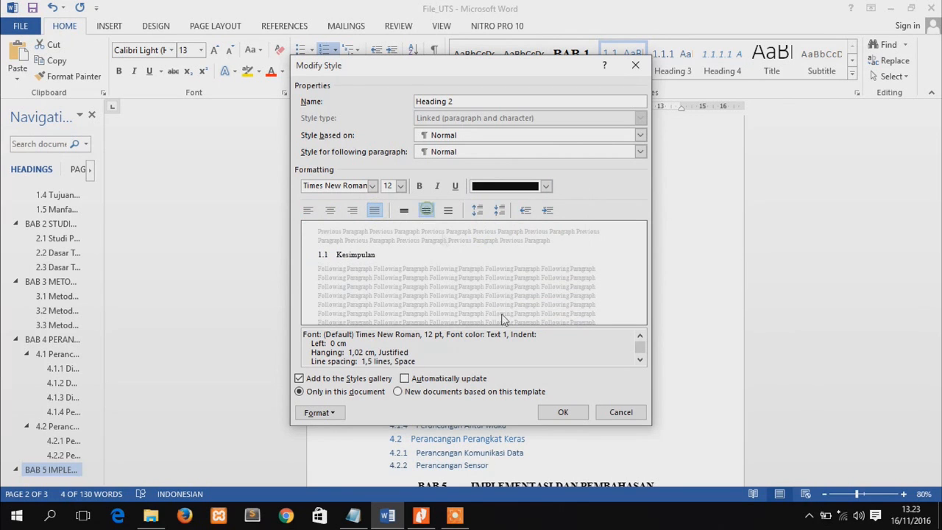
click(563, 413)
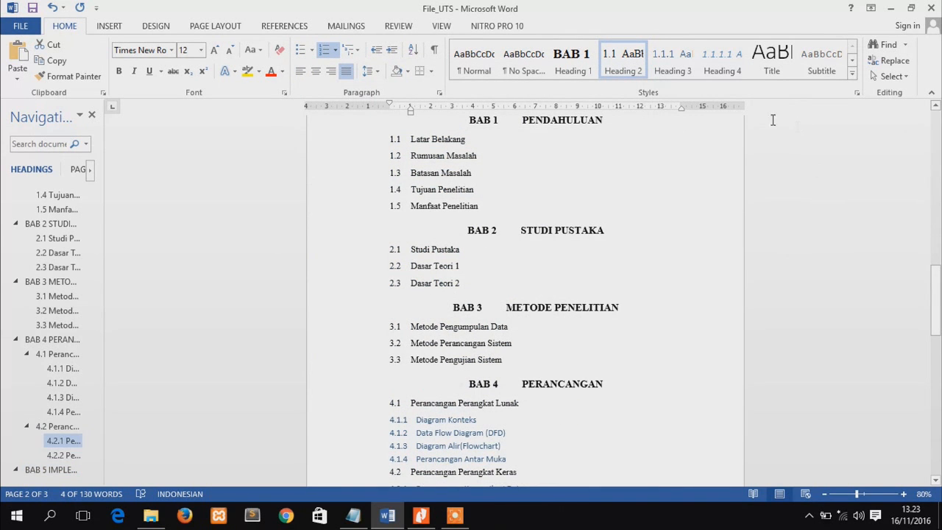
Modify the Heading 3 style to use Times New Roman in black
right_click(689, 57)
click(709, 82)
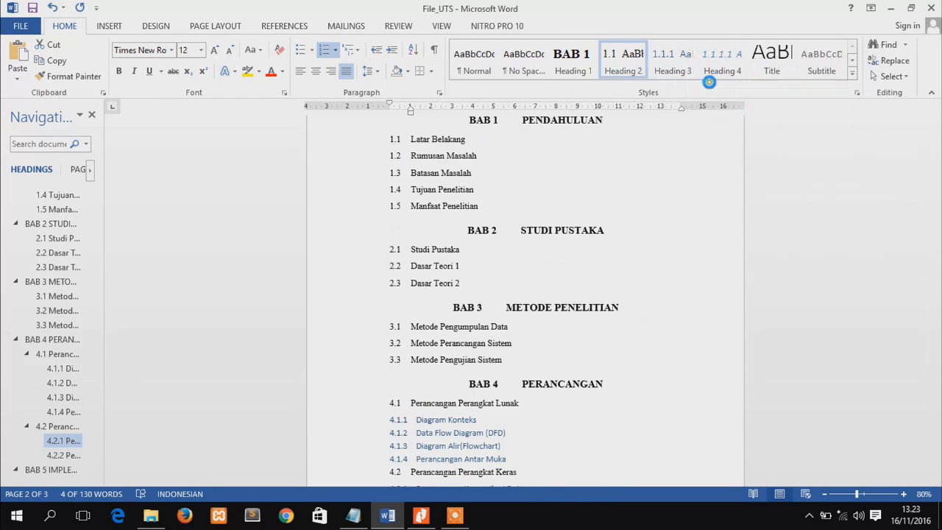
click(365, 184)
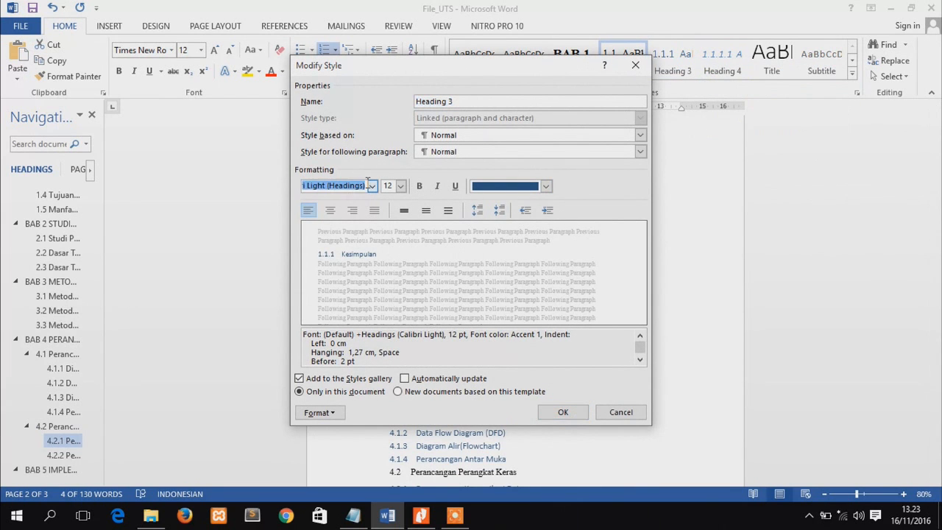
click(372, 186)
click(355, 230)
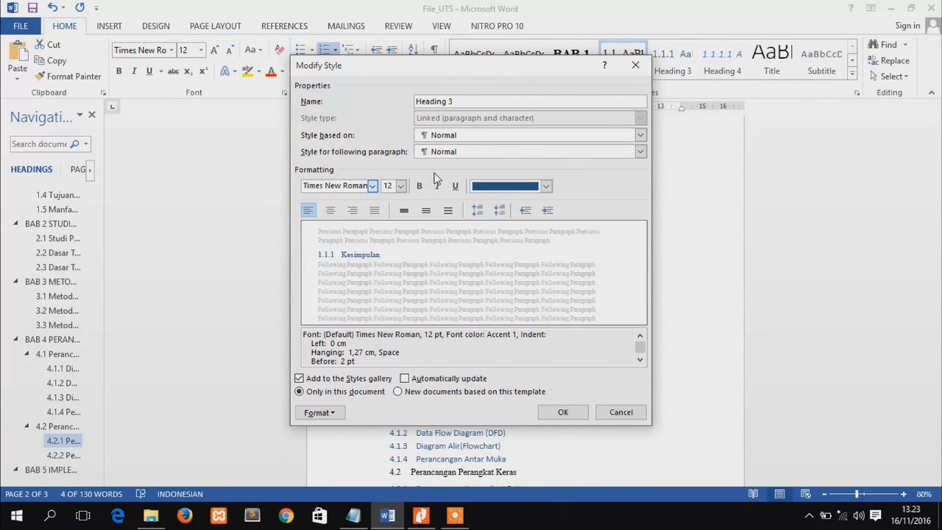
click(546, 186)
click(487, 234)
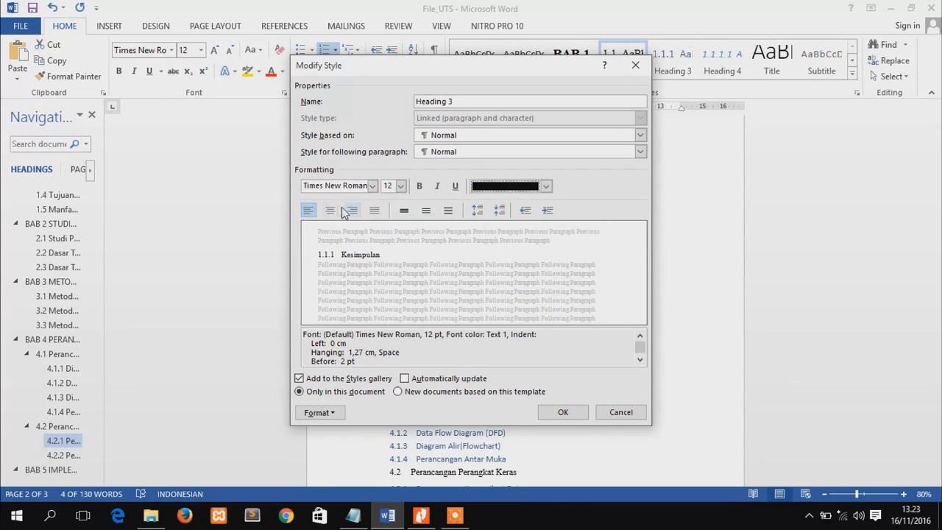
Apply justified alignment and 1.5 line spacing to the Heading 3 style, and place the cursor before DAFTAR ISI
click(377, 211)
click(426, 210)
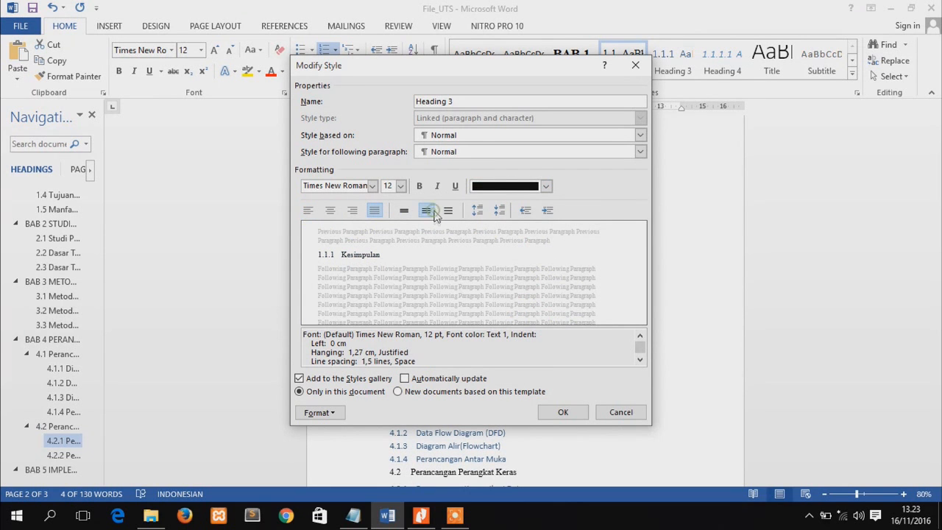
click(561, 413)
drag(939, 217, 934, 250)
click(507, 212)
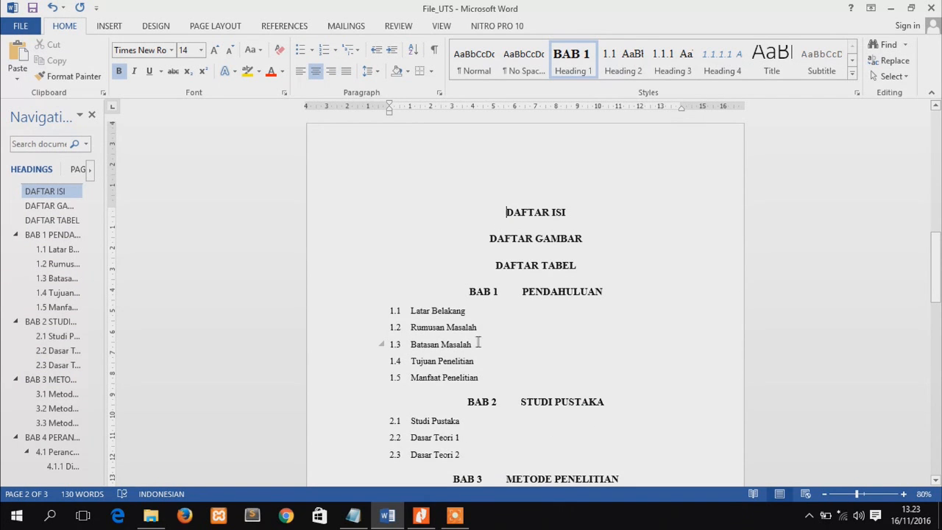
Switch to Notepad, add the line "5. Membuat penomoran halaman" to the step list, and return to Word
click(353, 517)
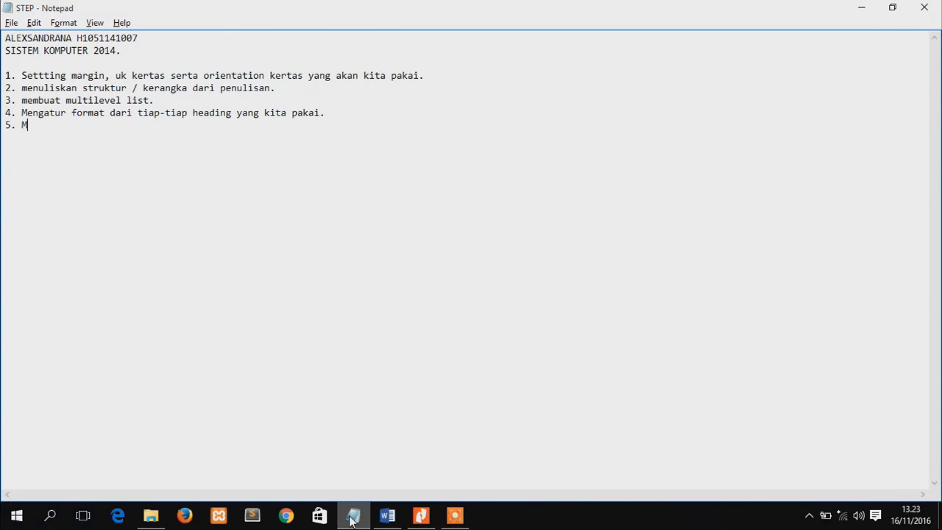
text(buat penomoran halaman.)
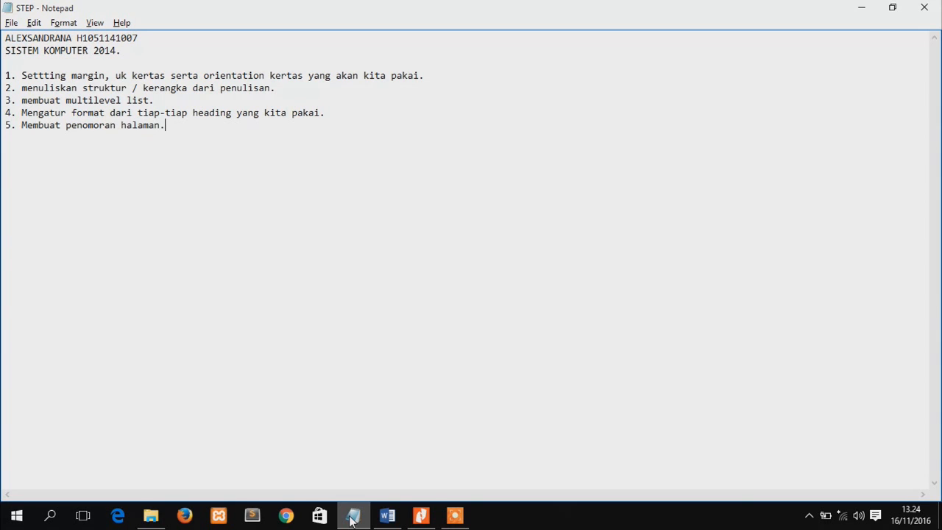
key(alt+Tab)
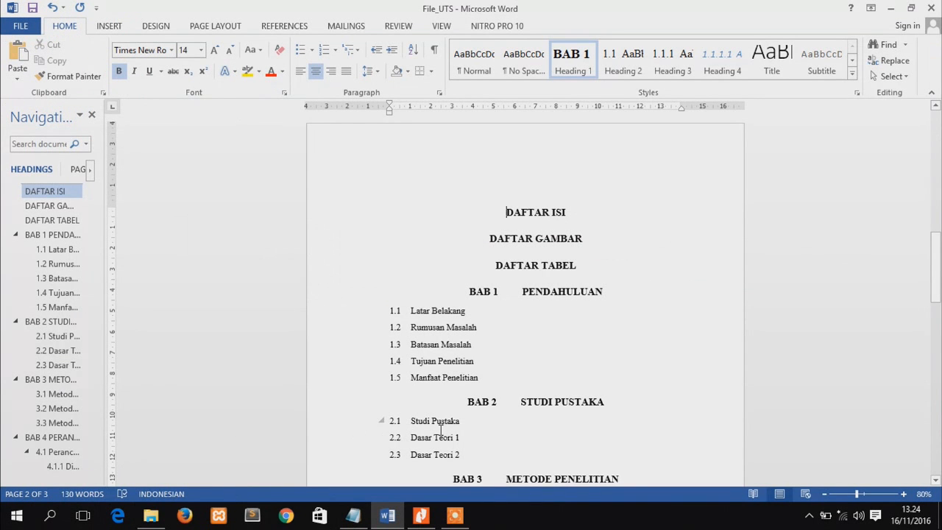
Look at the header area of the DAFTAR ISI page and return the cursor to before DAFTAR ISI
drag(939, 230, 939, 266)
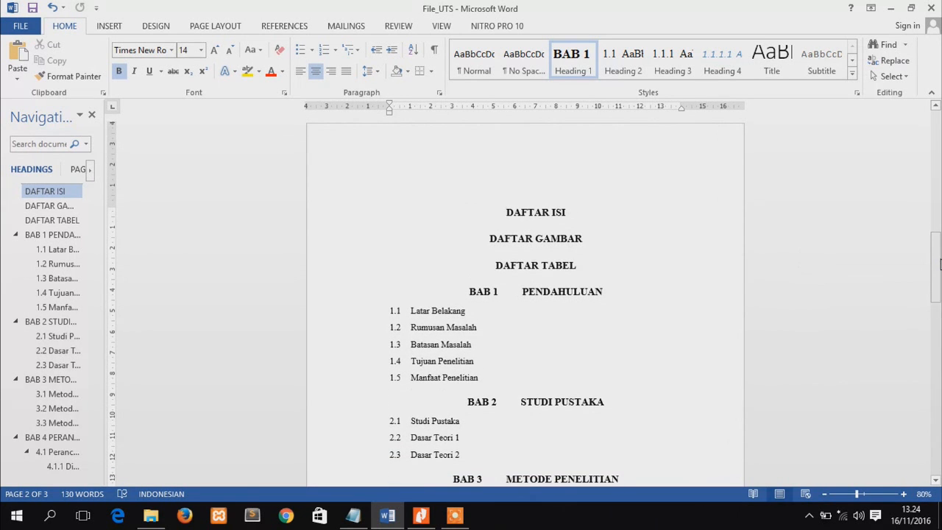
click(197, 25)
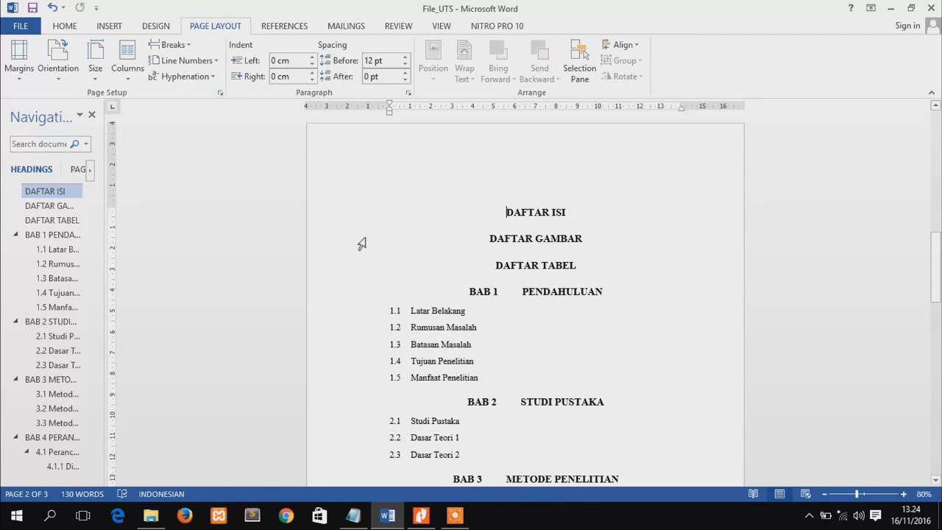
mouse_move(940, 287)
mouse_down()
mouse_move(940, 232)
mouse_move(940, 290)
mouse_up()
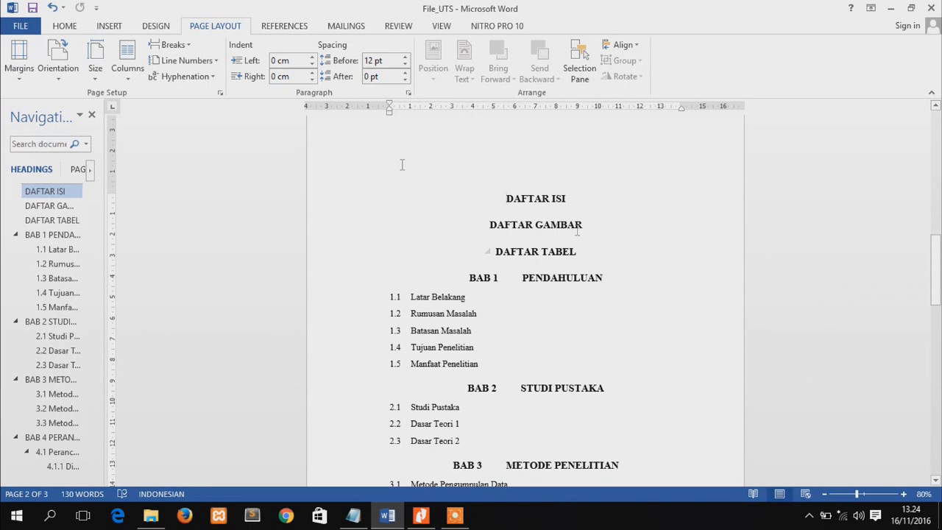
drag(936, 273, 874, 259)
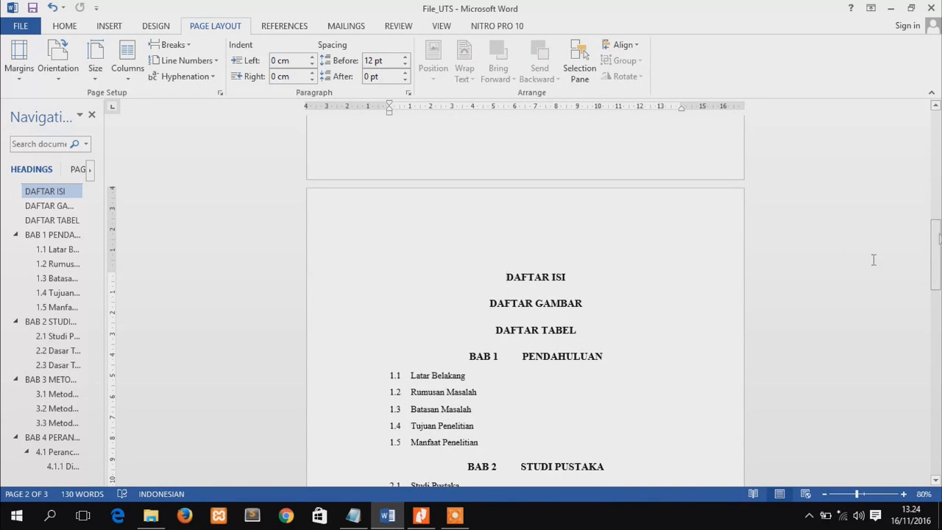
double_click(418, 226)
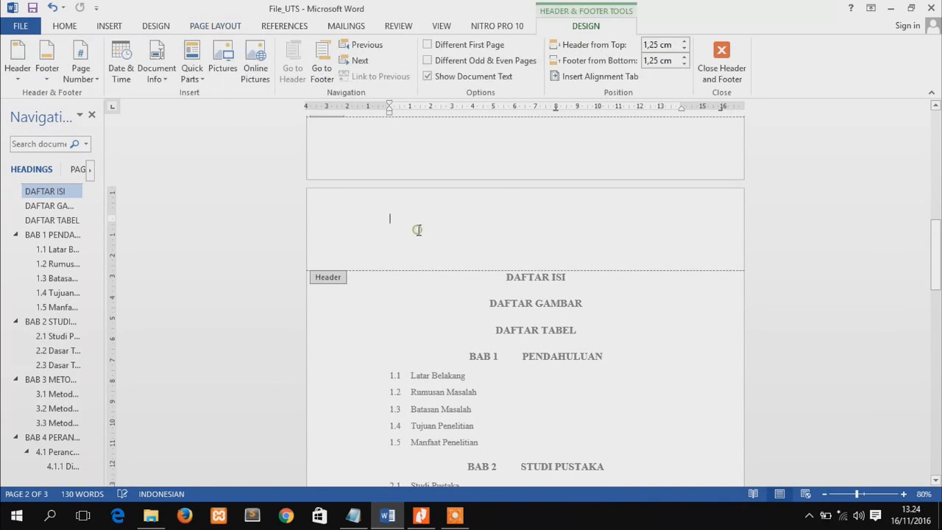
double_click(508, 277)
click(508, 279)
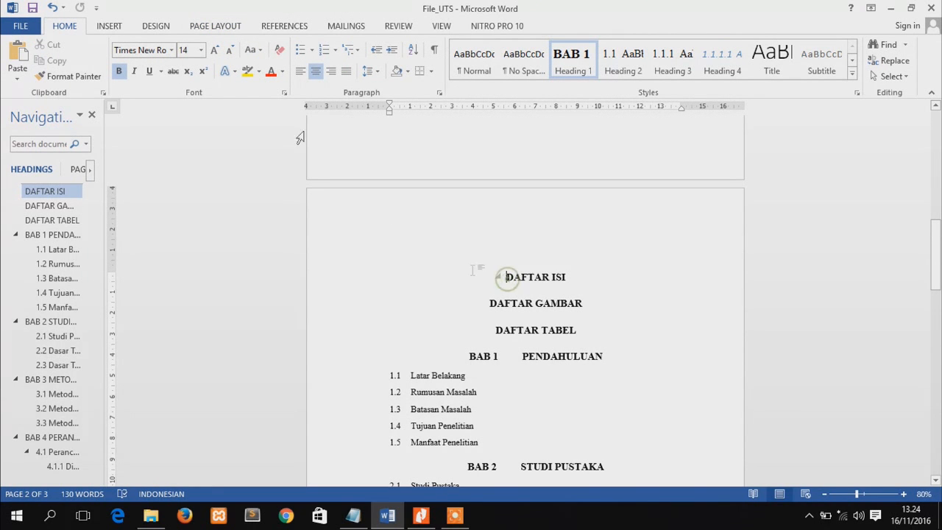
Insert a next-page section break before DAFTAR ISI and check the section labels in the header and footer
click(204, 29)
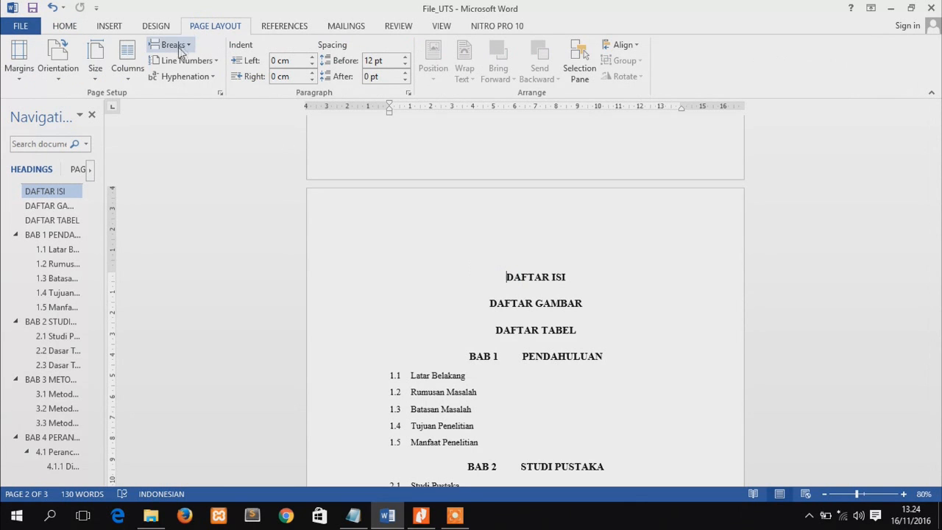
click(175, 48)
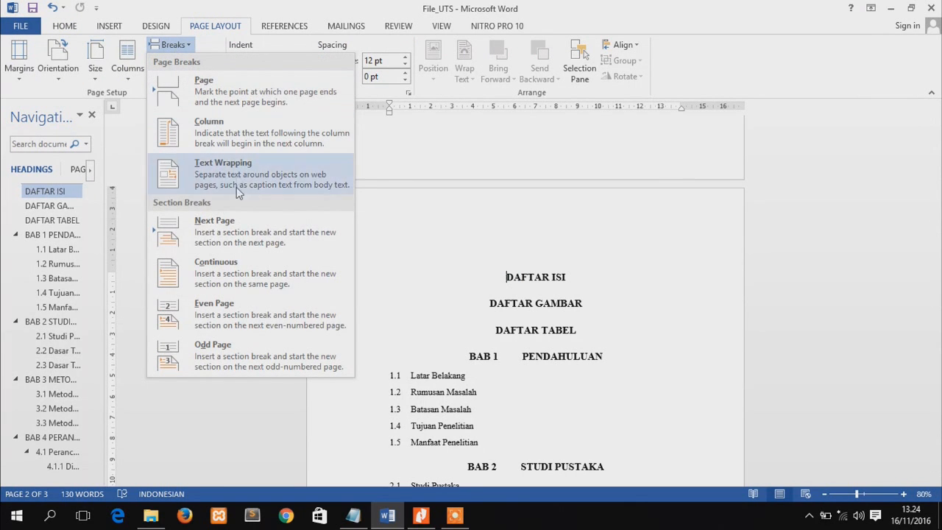
click(241, 240)
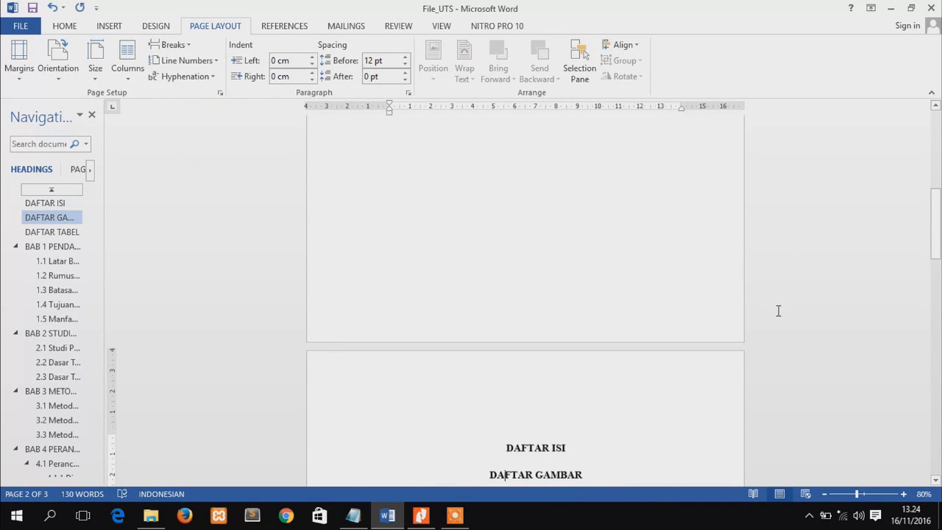
key(Up)
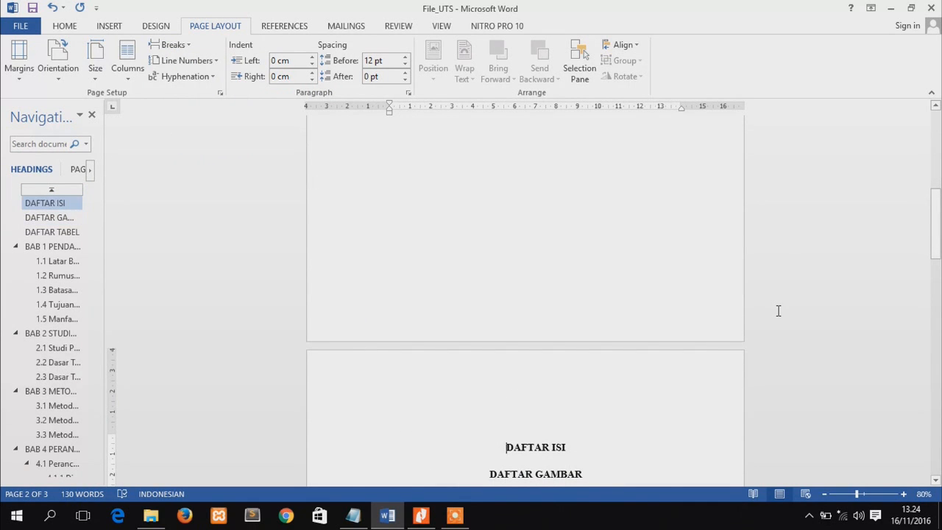
double_click(474, 383)
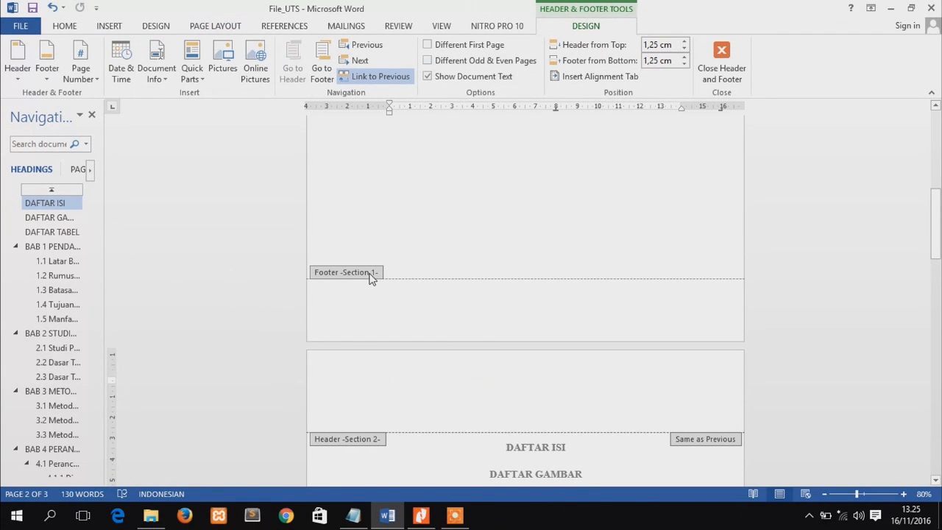
double_click(505, 450)
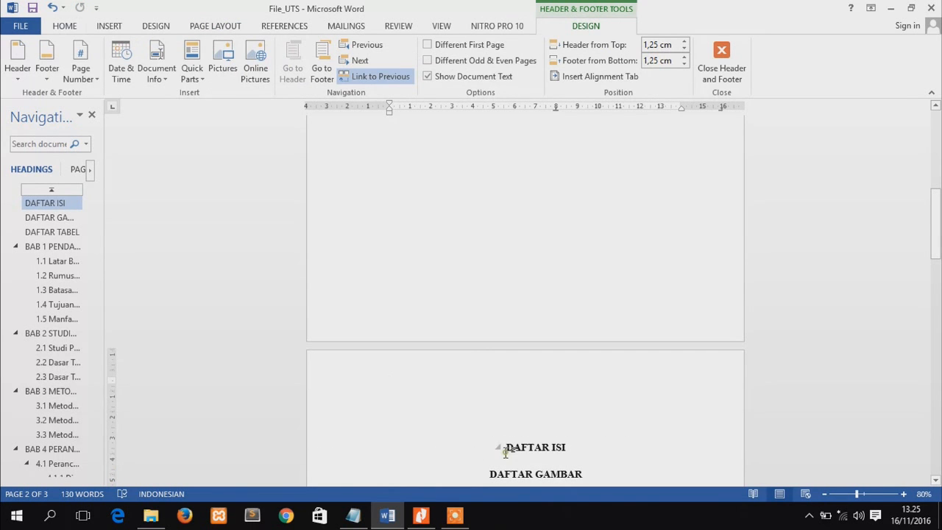
Insert page breaks before the DAFTAR GAMBAR and DAFTAR TABEL headings so each starts a new page
drag(939, 228, 939, 287)
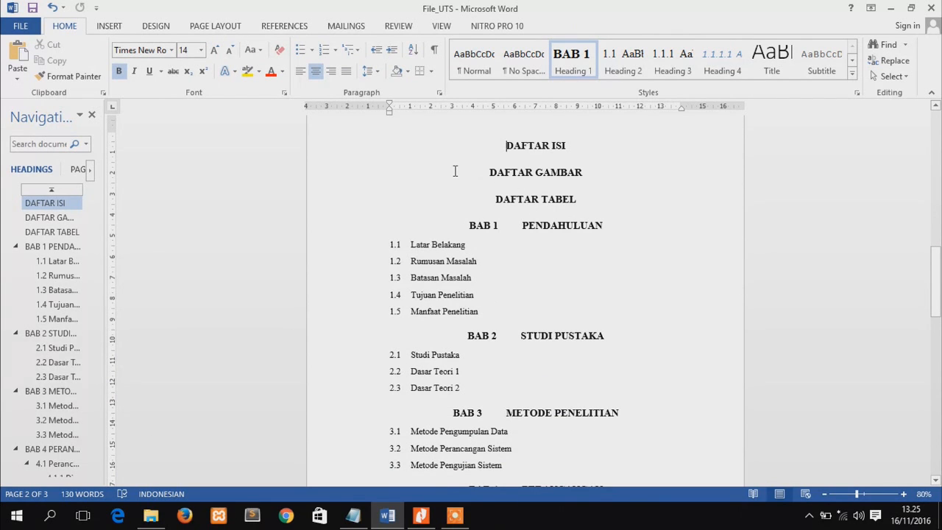
click(493, 173)
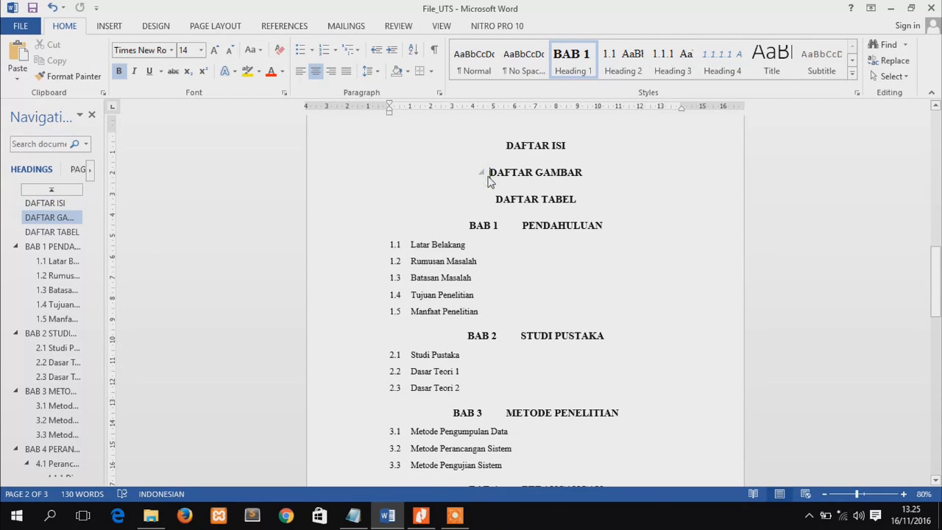
click(110, 26)
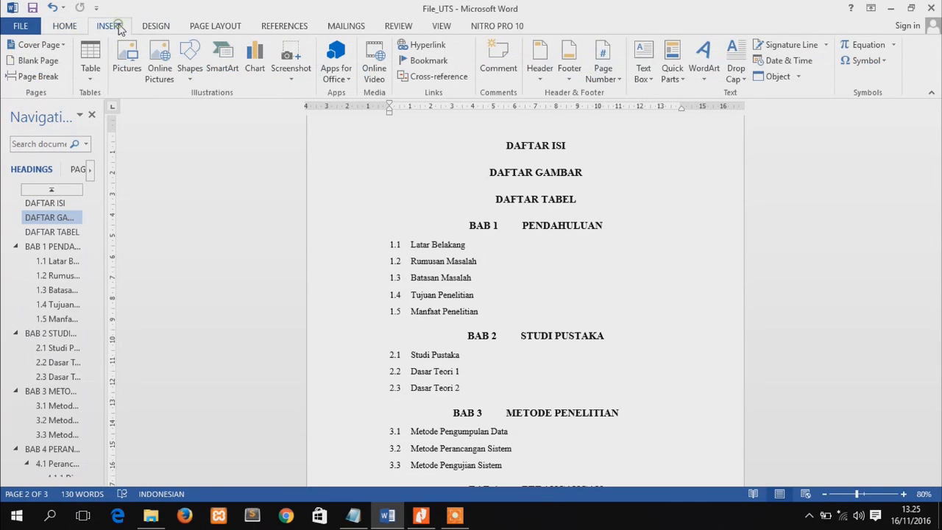
click(52, 76)
key(Down)
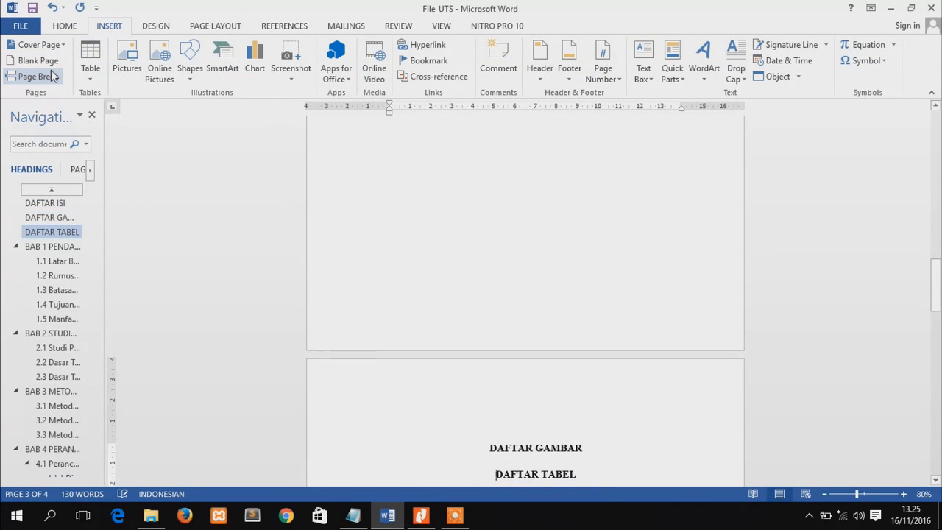
click(55, 76)
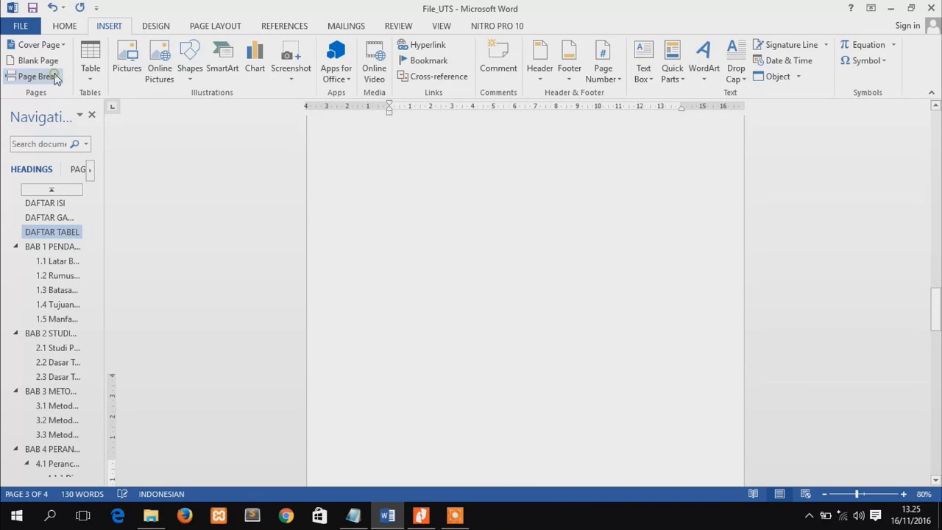
Insert a next-page section break before the BAB 1 PENDAHULUAN heading
drag(934, 302, 935, 325)
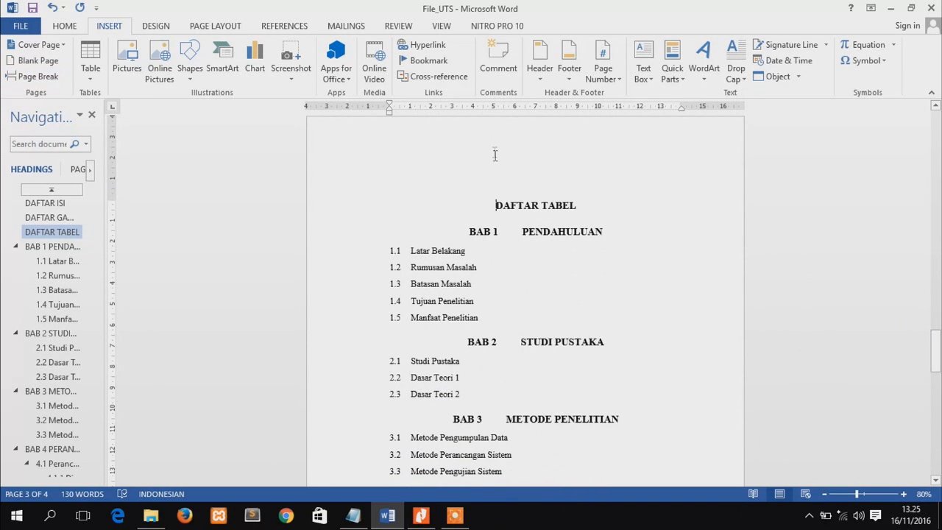
click(521, 231)
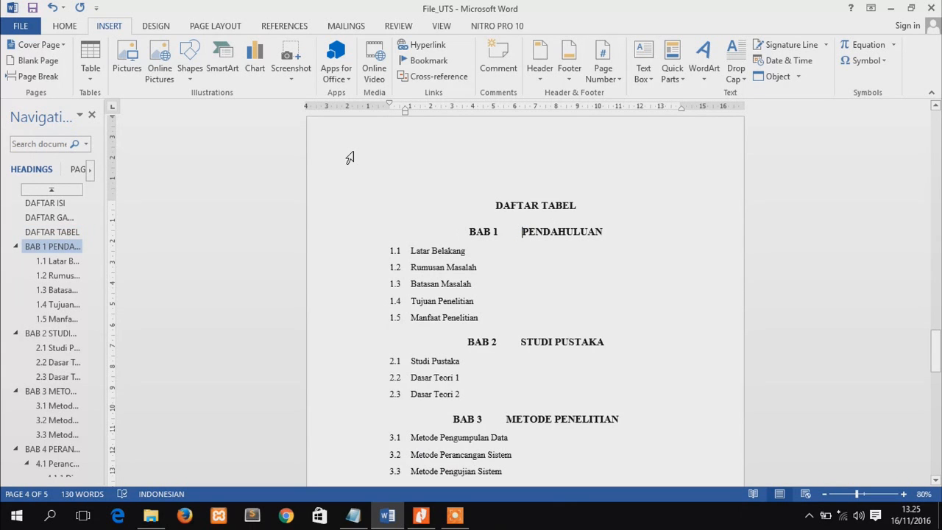
click(221, 27)
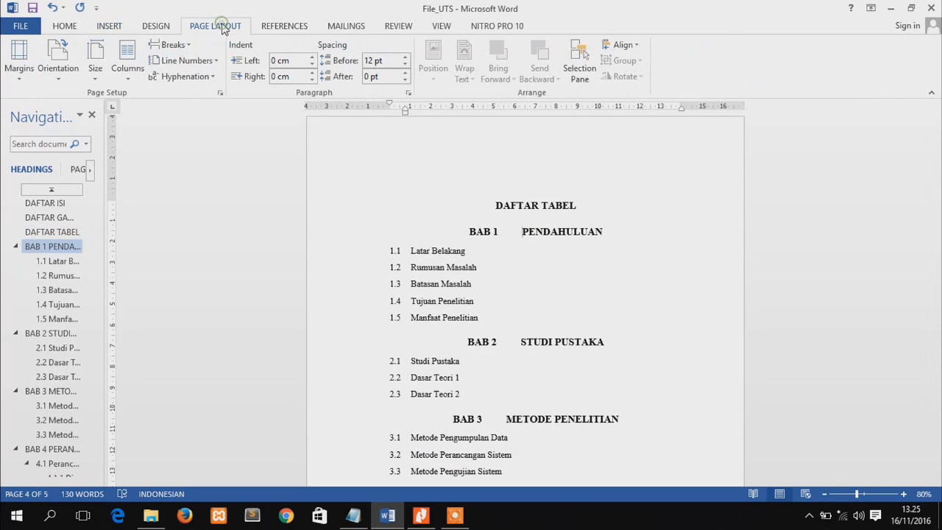
click(184, 46)
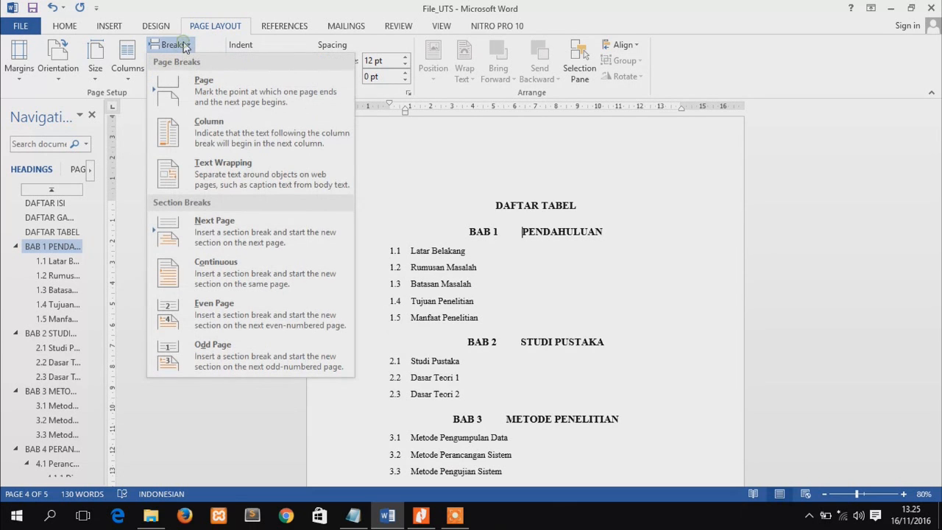
click(290, 230)
Insert a next-page section break before the 1.2 Rumusan Masalah subheading
drag(940, 362, 940, 376)
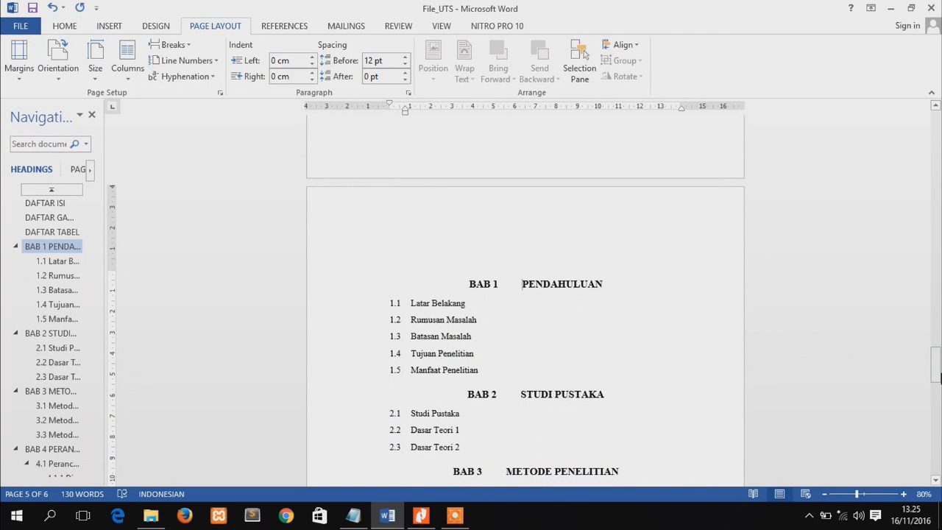
drag(937, 377, 939, 384)
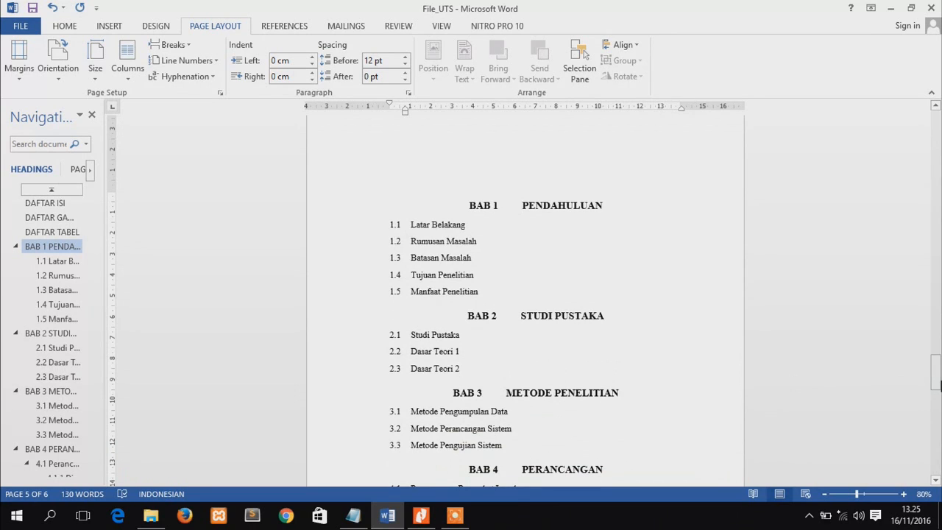
click(413, 243)
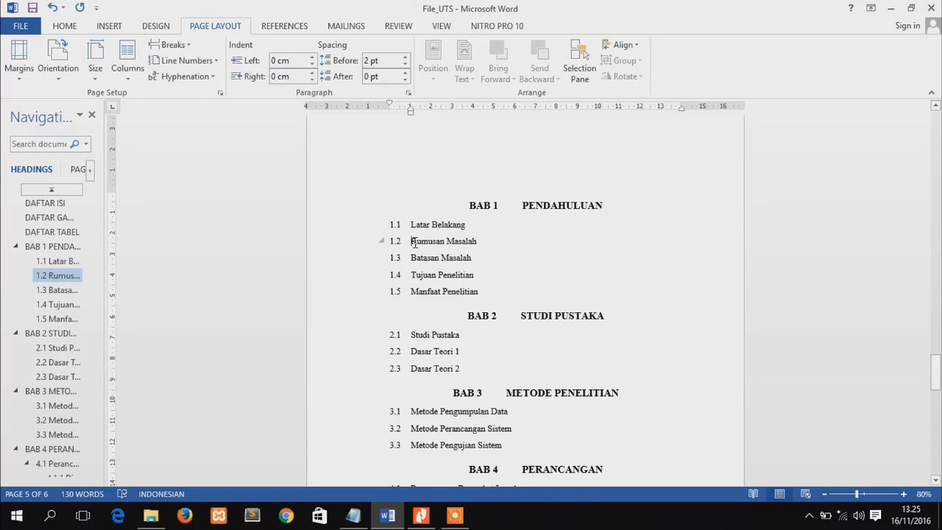
click(189, 46)
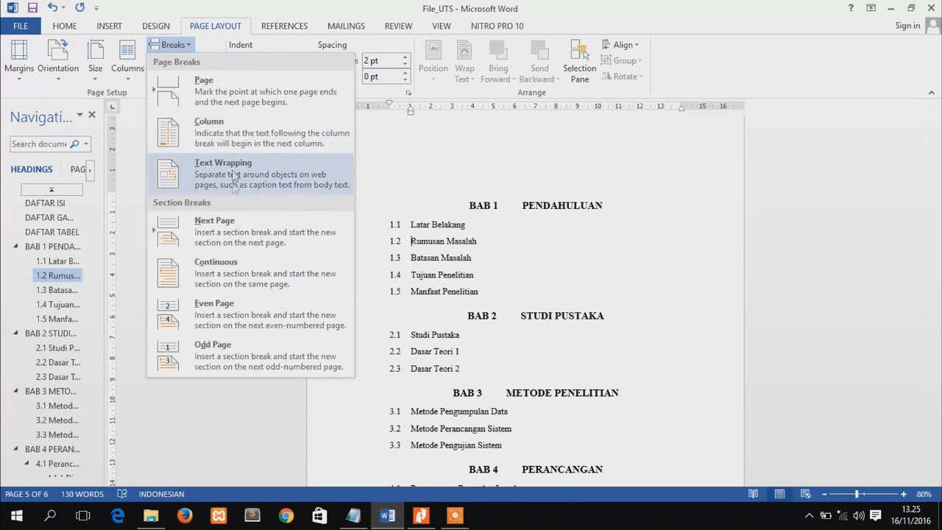
click(225, 230)
Insert a page break before the 1.4 Tujuan Penelitian subheading
drag(939, 351, 939, 366)
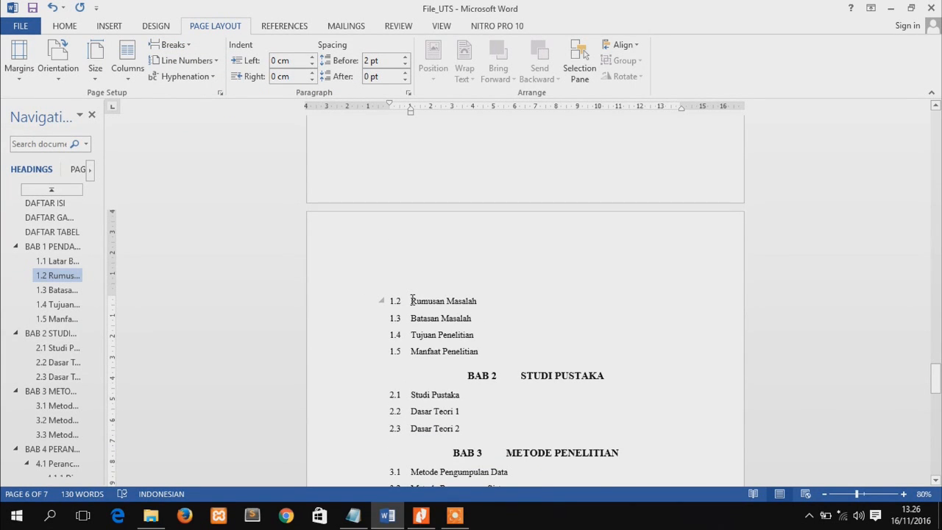
click(411, 334)
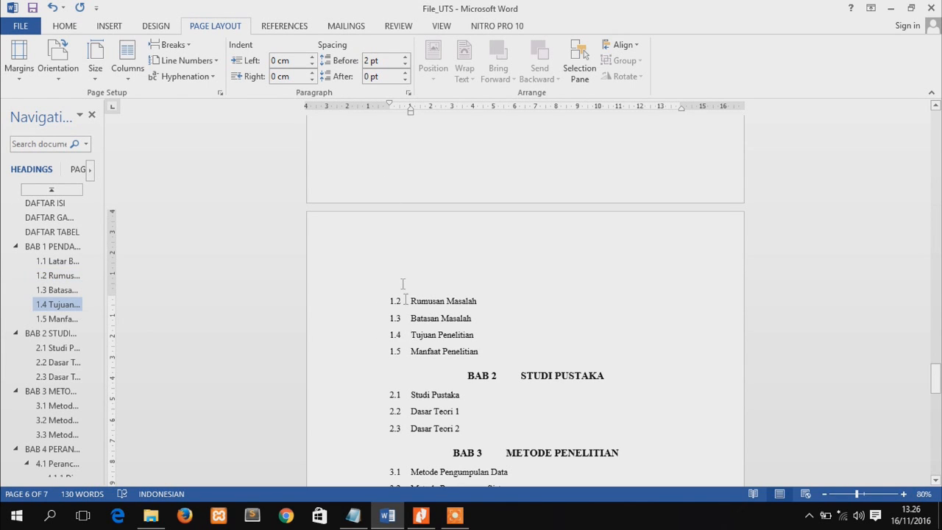
click(112, 27)
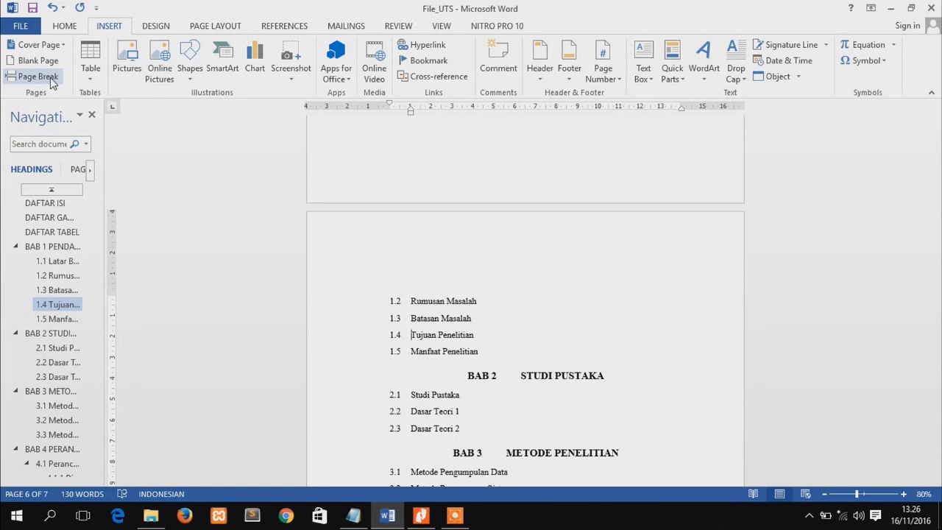
click(51, 81)
Insert a next-page section break before the BAB 2 STUDI PUSTAKA heading
drag(939, 383, 939, 407)
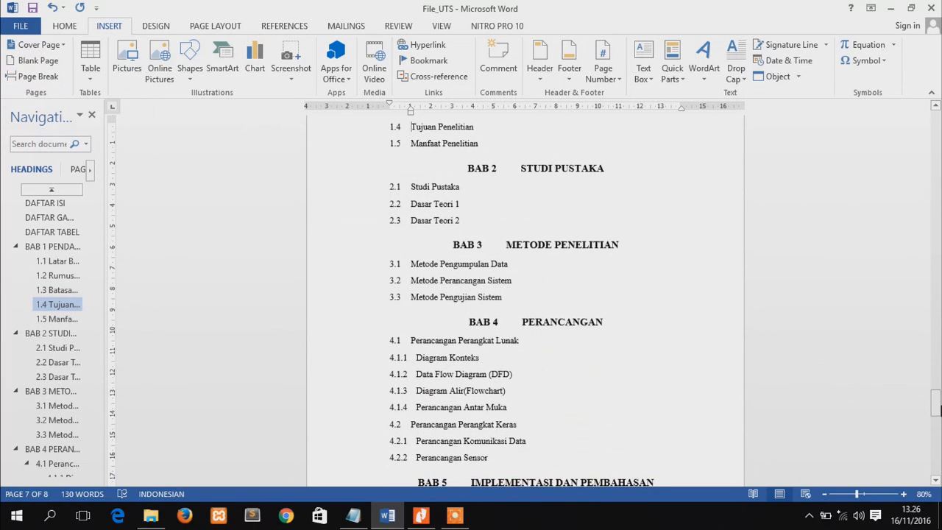
click(521, 166)
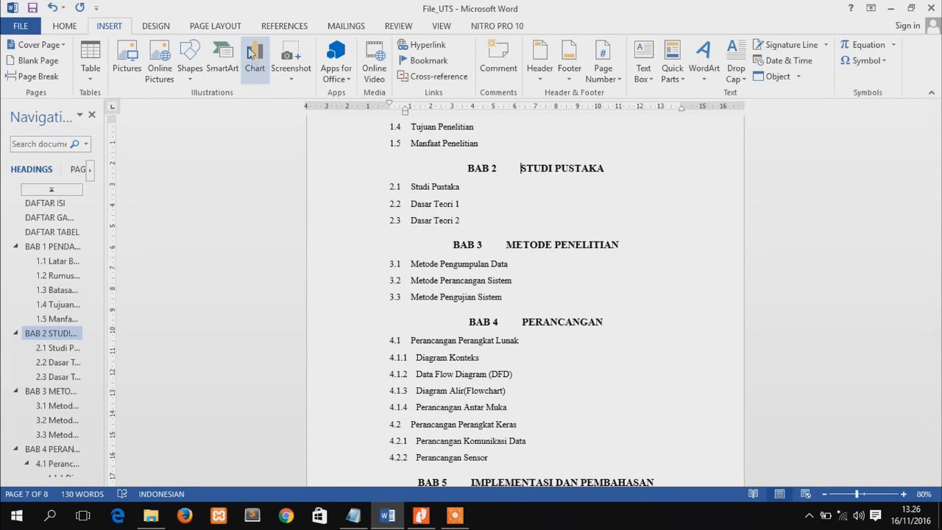
click(229, 28)
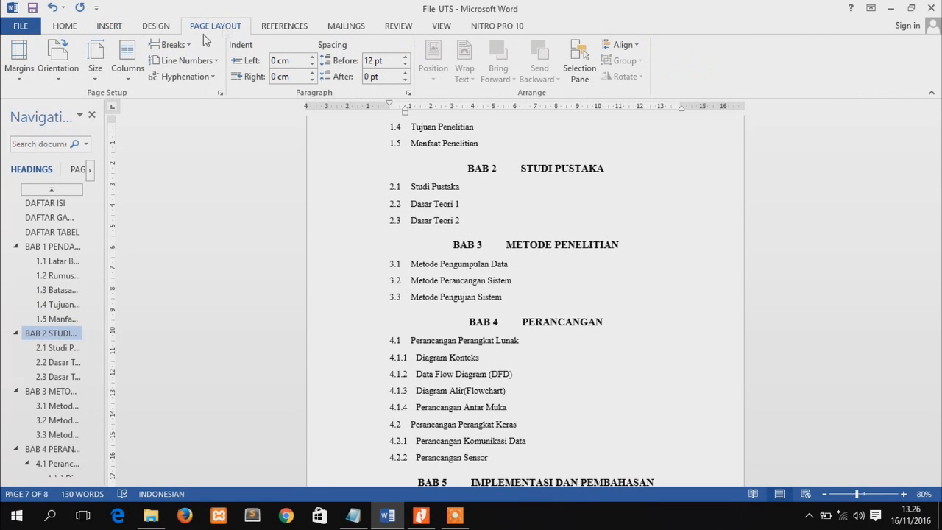
click(175, 44)
click(212, 248)
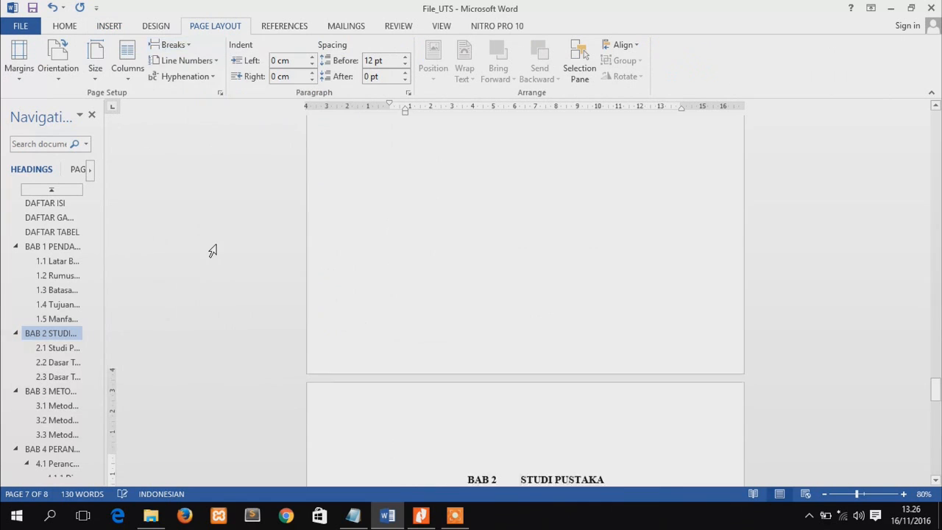
Insert a next-page section break before the 2.2 Dasar Teori 1 subheading
drag(935, 390, 936, 417)
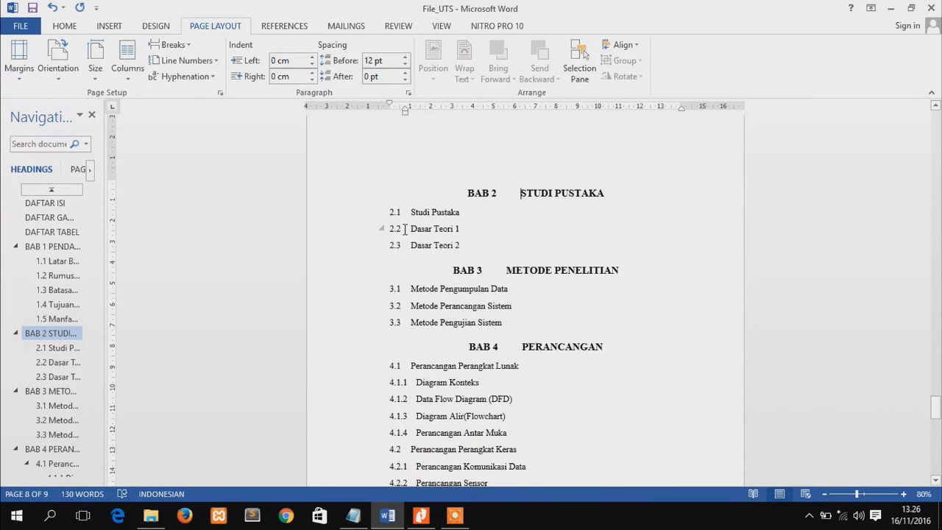
click(404, 229)
click(185, 45)
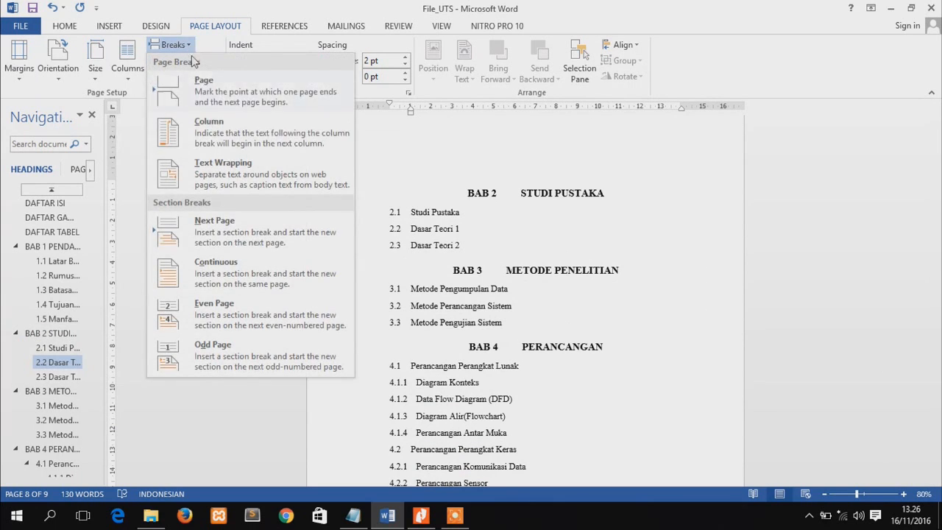
click(251, 233)
drag(935, 395, 935, 409)
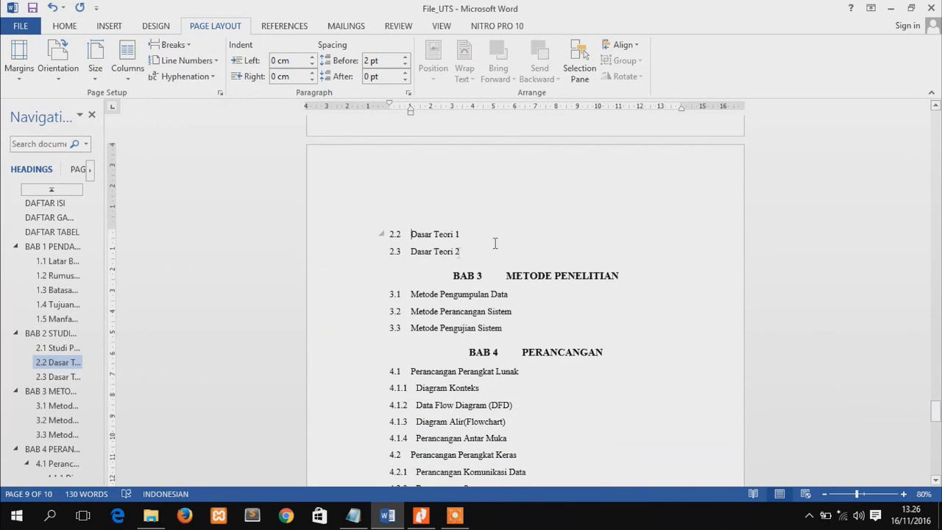
Insert a page break before the 2.3 Dasar Teori 2 subheading
click(410, 251)
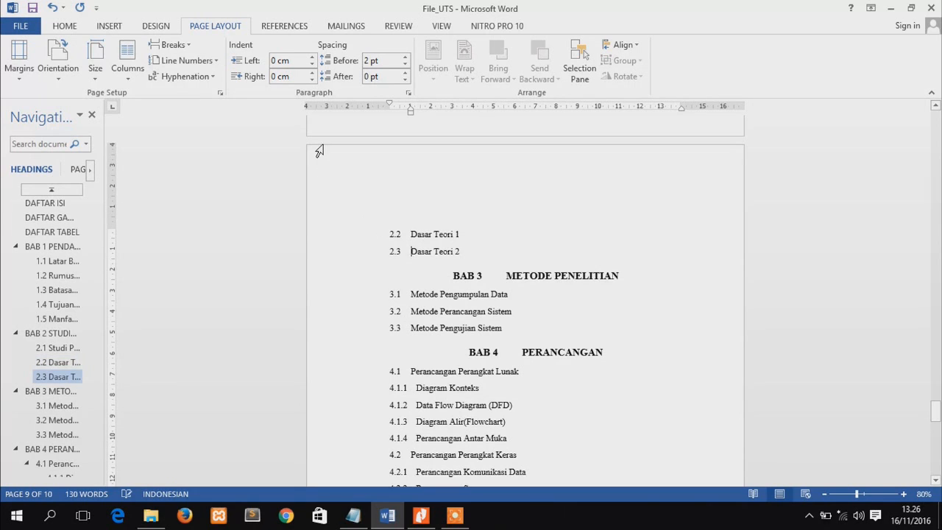
click(109, 27)
click(57, 78)
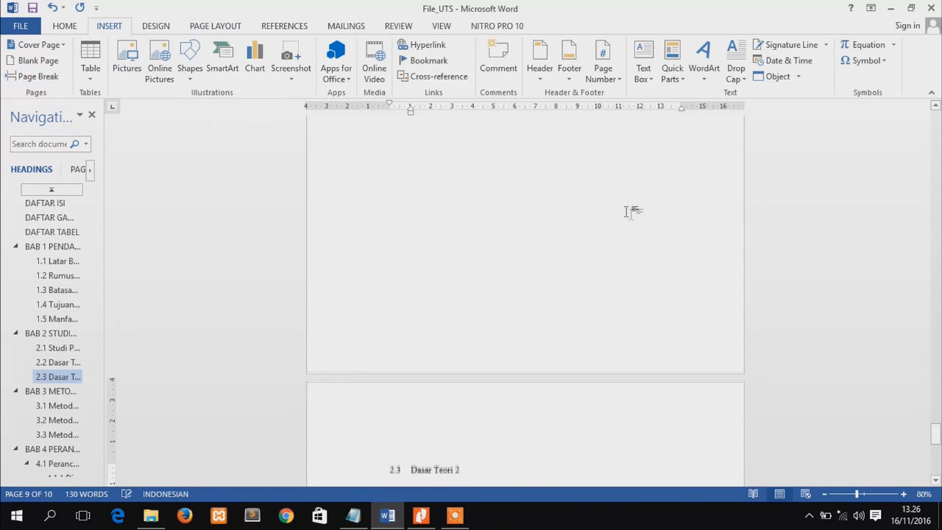
Insert a next-page section break before the BAB 3 METODE PENELITIAN heading
drag(937, 432, 937, 450)
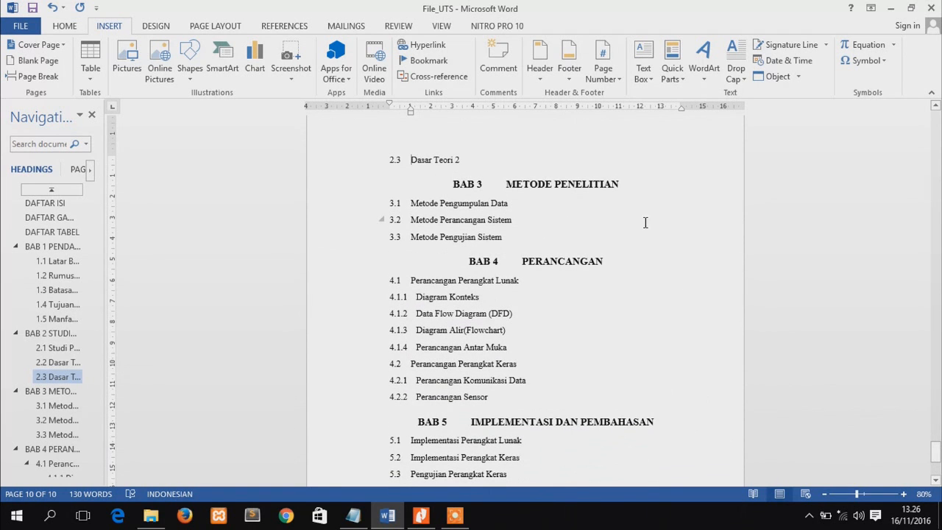
click(503, 184)
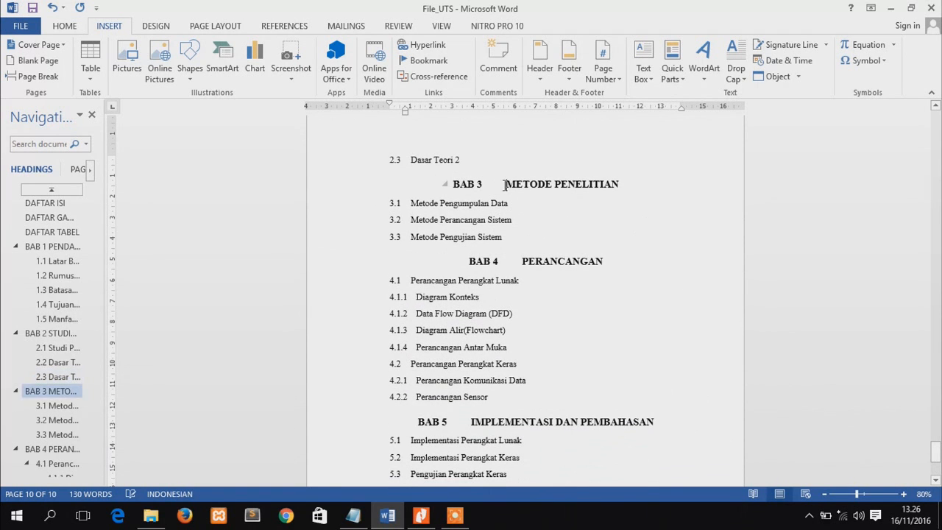
click(214, 26)
click(173, 45)
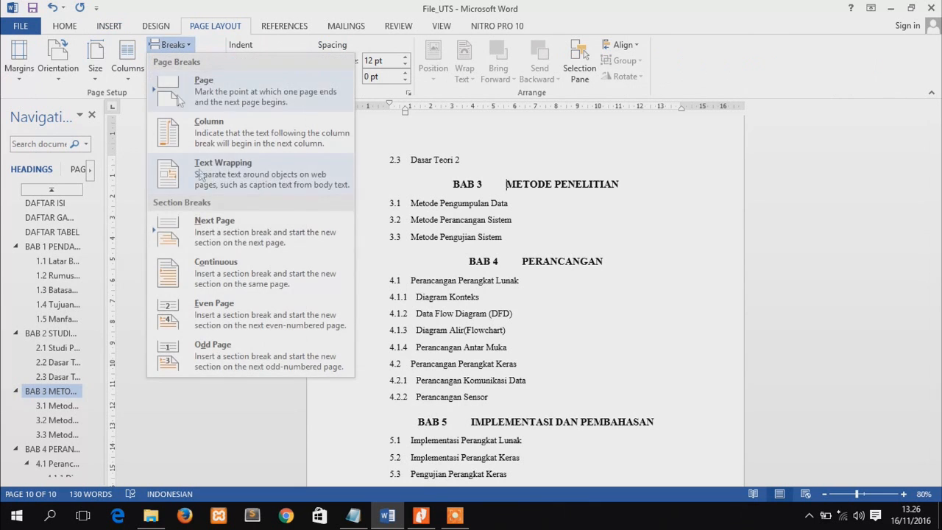
click(214, 236)
Insert a next-page section break before the 3.2 Metode Perancangan Sistem subheading
drag(939, 451, 937, 462)
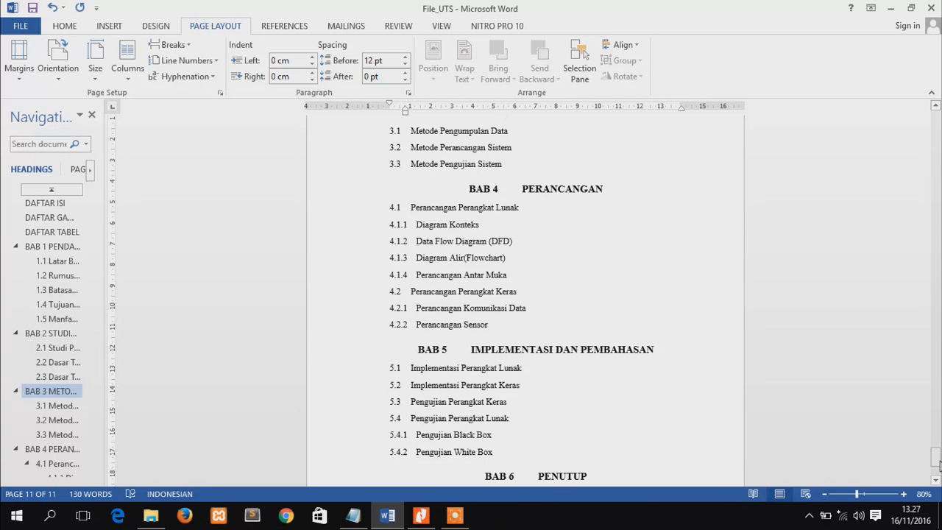
click(409, 150)
click(175, 45)
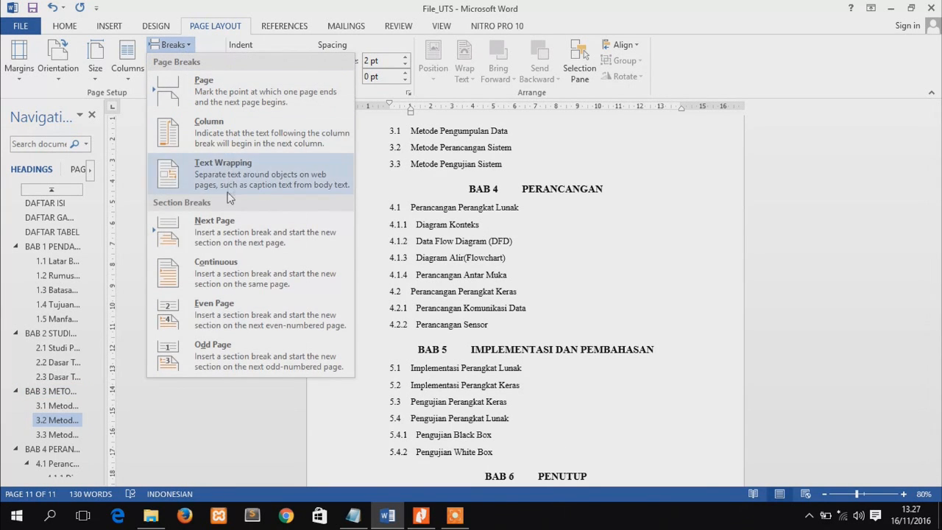
click(222, 222)
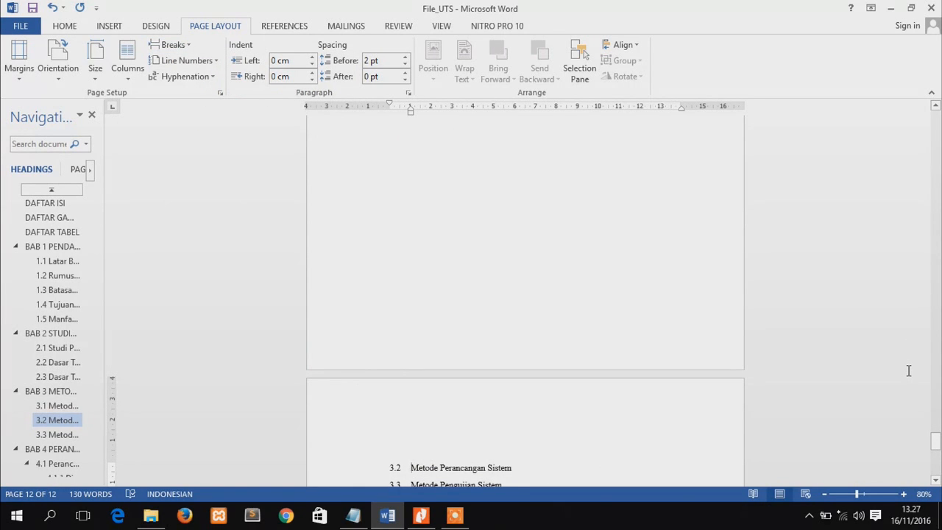
Insert a next-page section break before the BAB 4 PERANCANGAN heading
drag(935, 438, 937, 455)
click(527, 210)
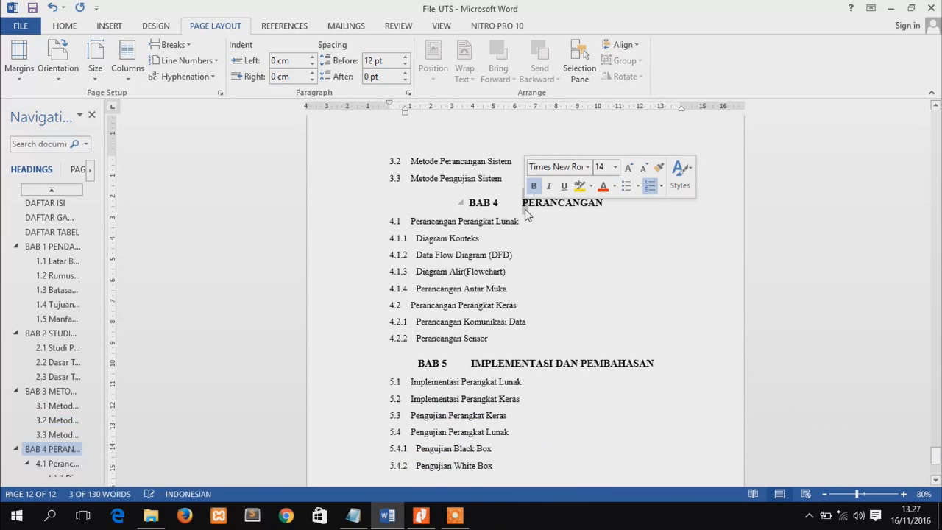
click(191, 48)
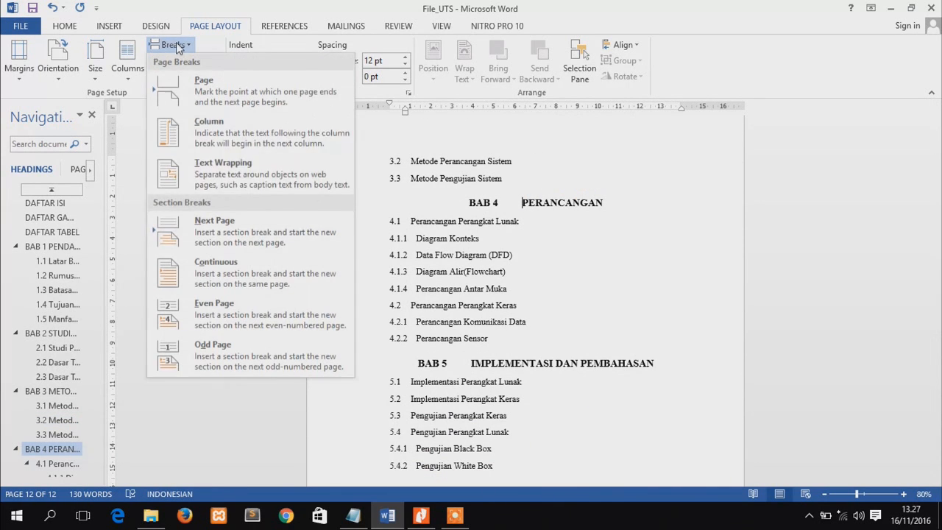
click(259, 233)
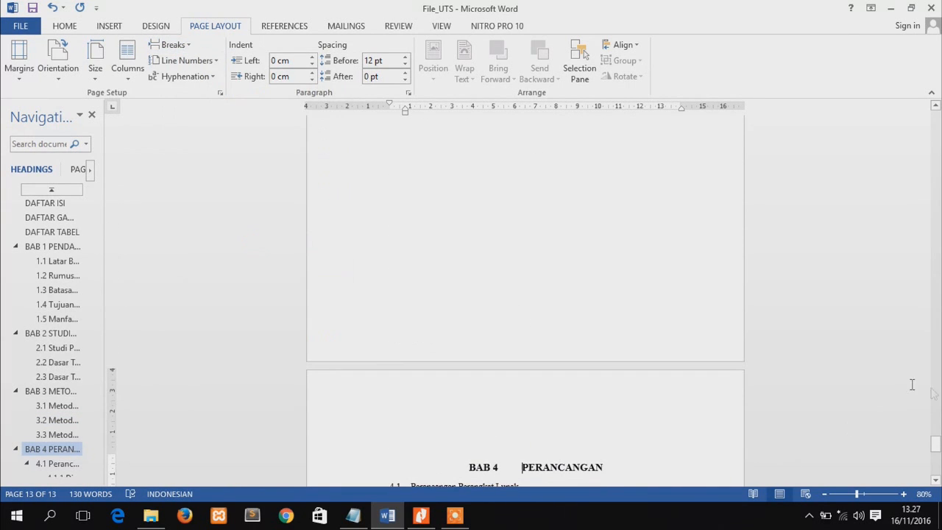
Insert a next-page section break before the 4.1.3 Diagram Alir(Flowchart) subheading
drag(936, 446, 936, 464)
click(537, 225)
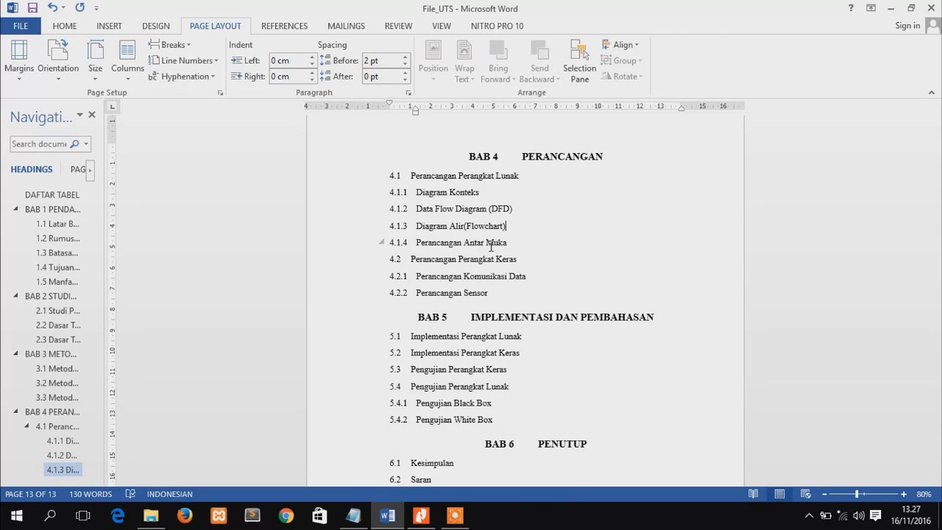
double_click(421, 229)
click(420, 229)
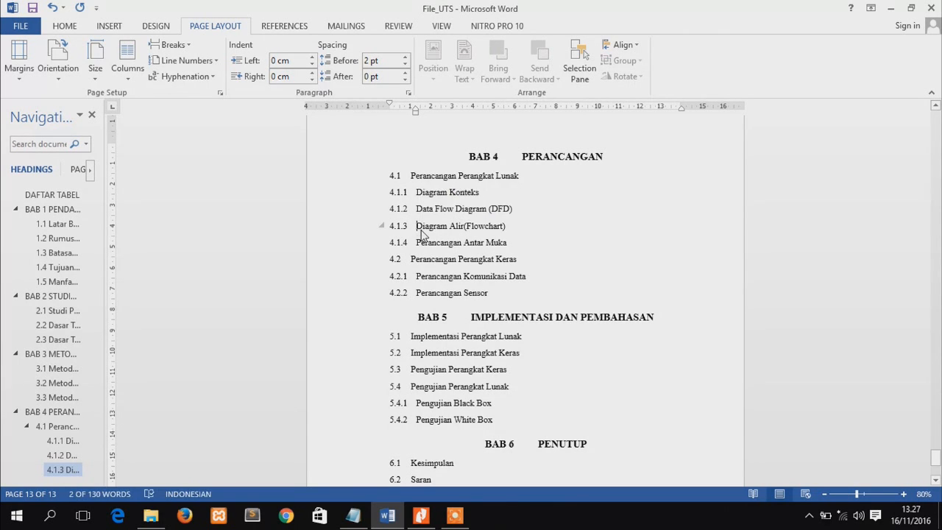
click(180, 44)
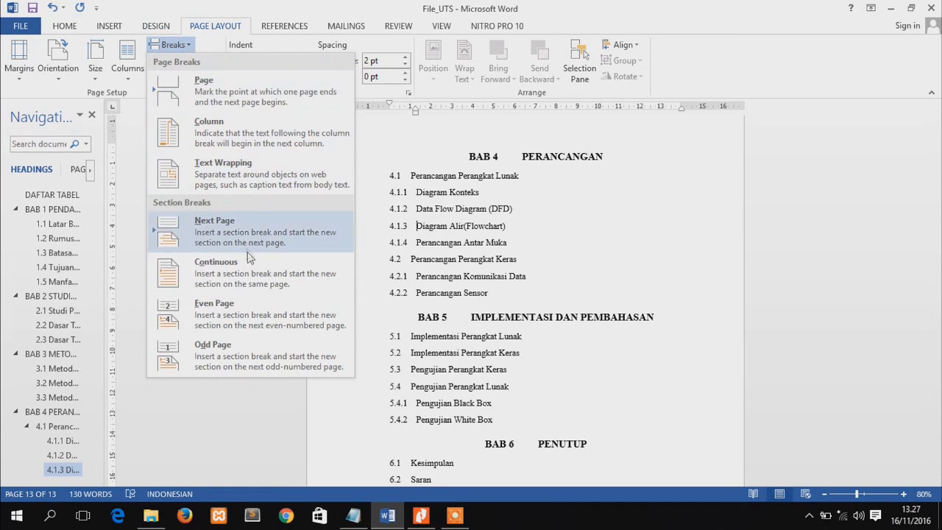
click(247, 232)
Insert a next-page section break before the BAB 5 IMPLEMENTASI DAN PEMBAHASAN heading
drag(937, 445, 938, 464)
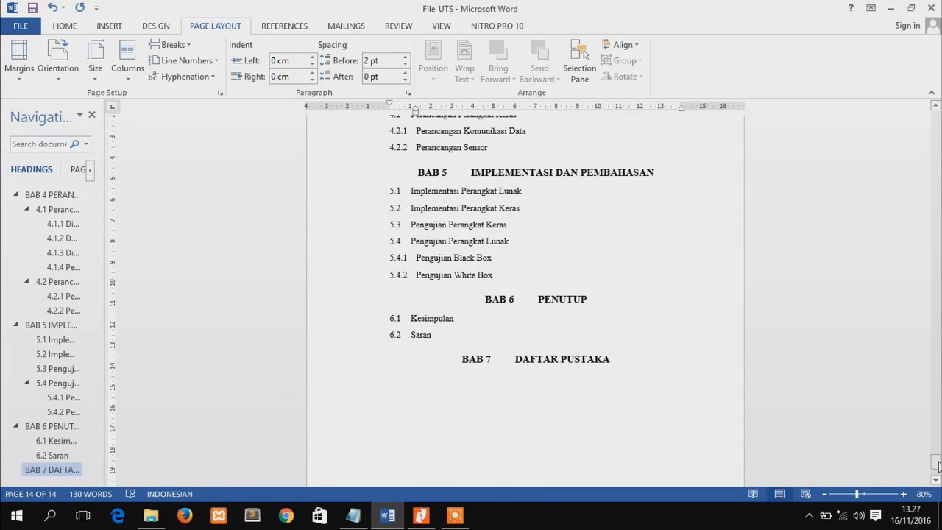
click(471, 171)
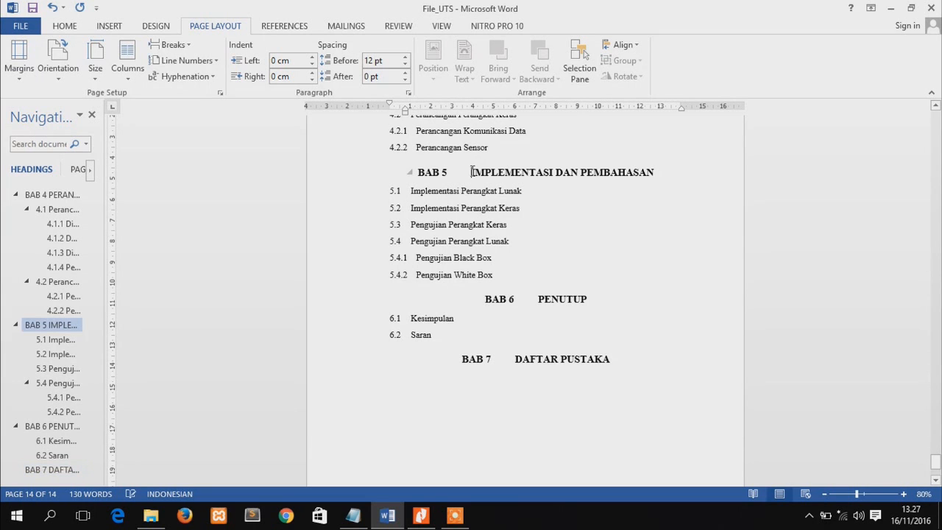
click(179, 58)
click(177, 45)
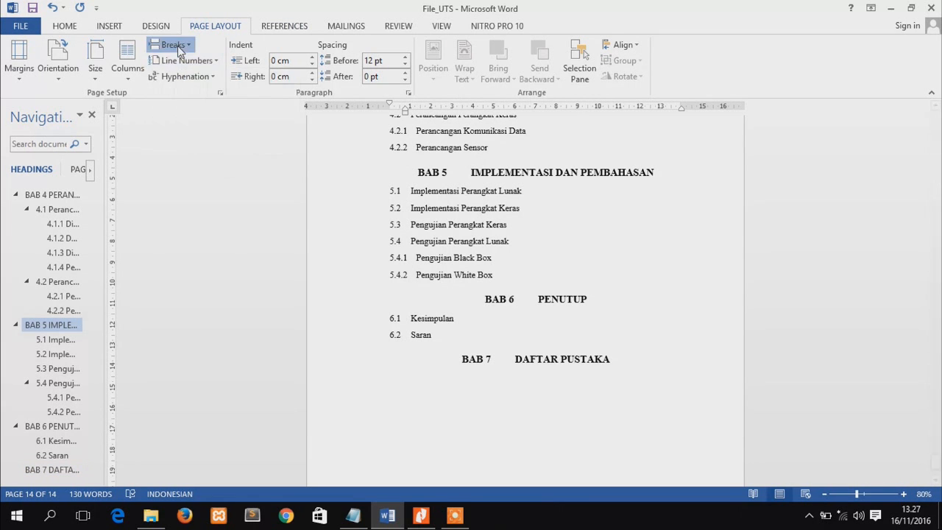
click(219, 235)
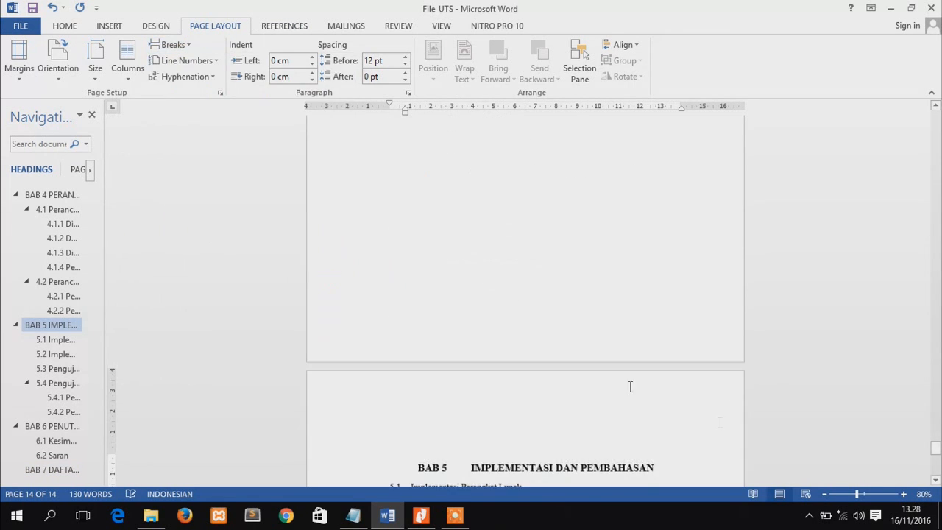
Insert a next-page section break before the 5.4.1 Pengujian Black Box subheading
key(Down)
key(Down)
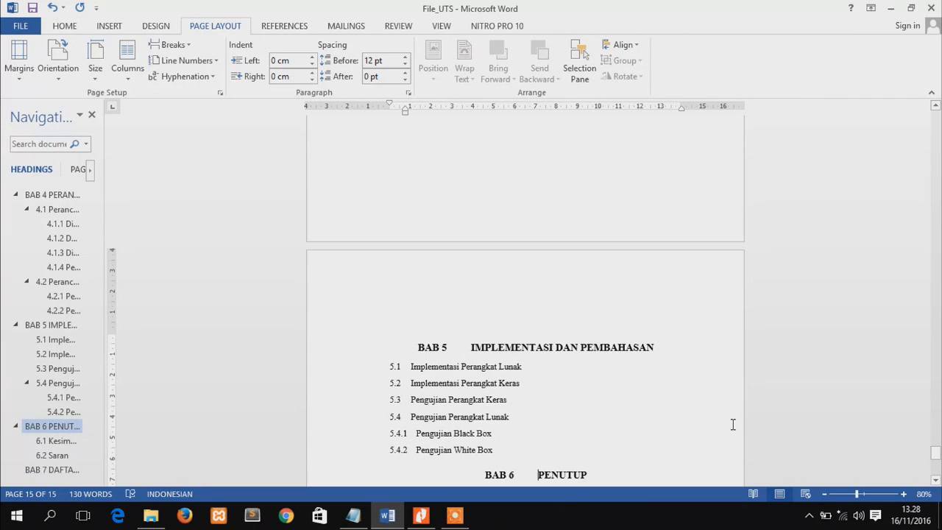
click(415, 436)
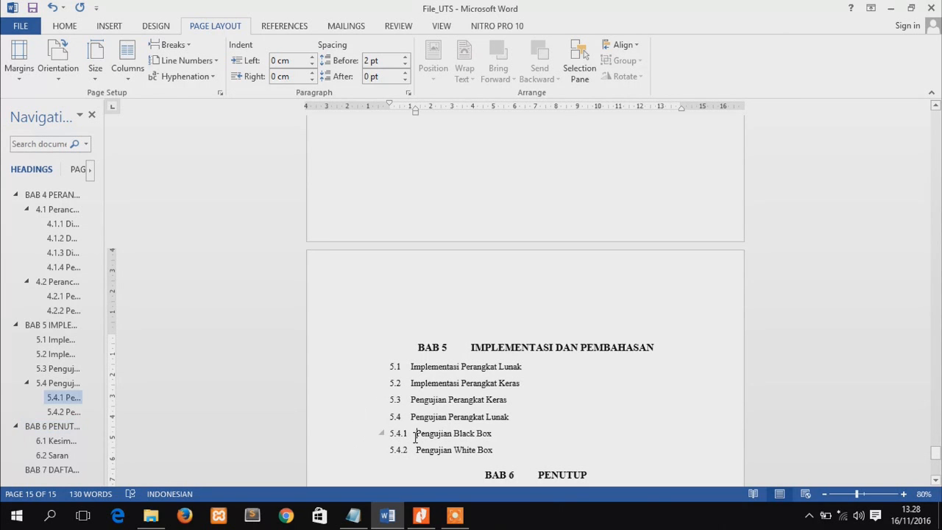
click(189, 46)
click(256, 229)
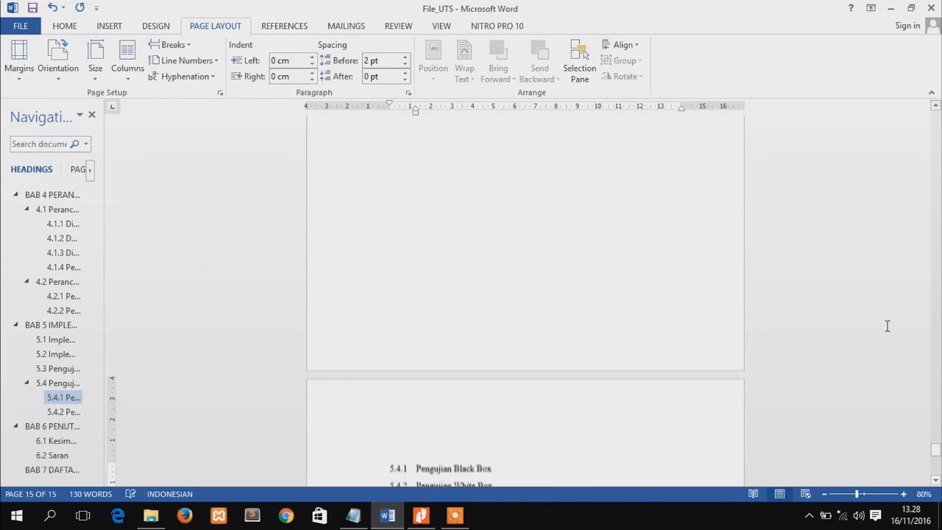
Insert a next-page section break before the BAB 6 PENUTUP heading
drag(935, 447, 936, 463)
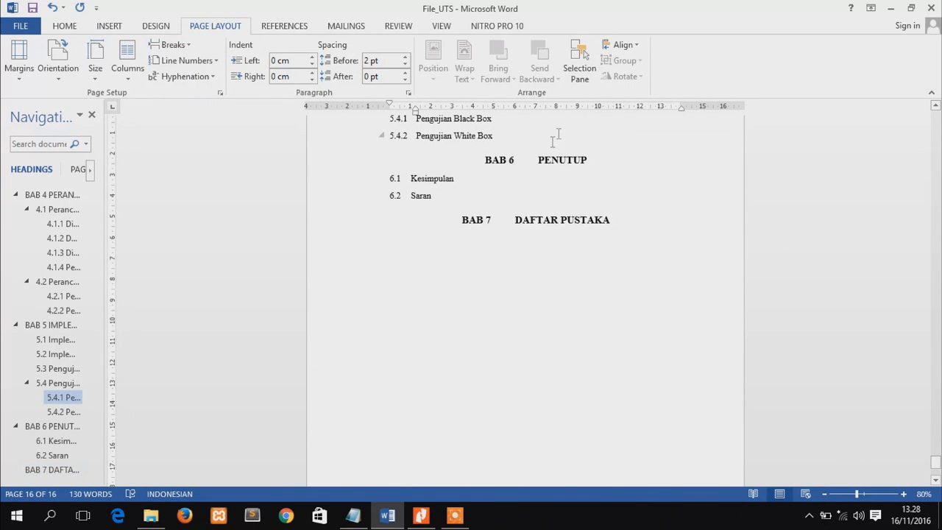
click(538, 165)
click(173, 45)
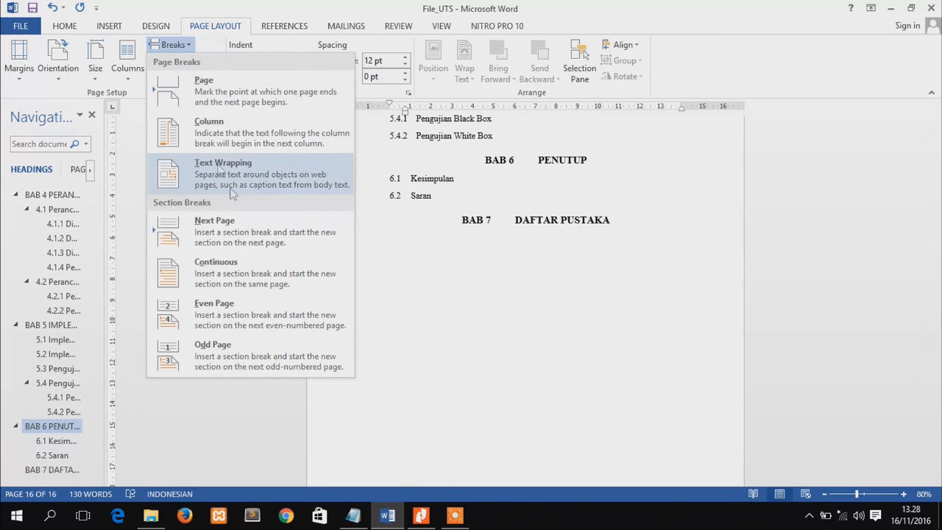
click(235, 219)
Insert a next-page section break before the BAB 7 DAFTAR PUSTAKA heading
drag(936, 449, 936, 459)
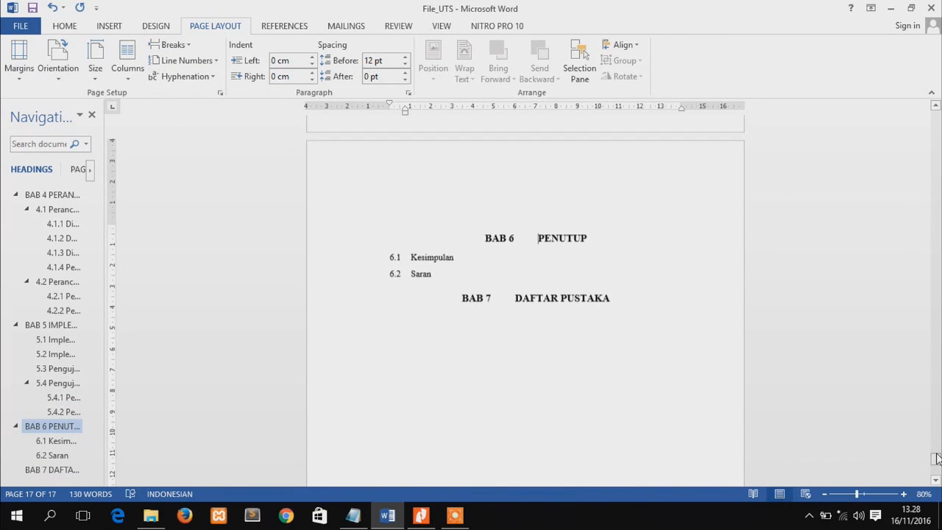
click(510, 305)
click(187, 47)
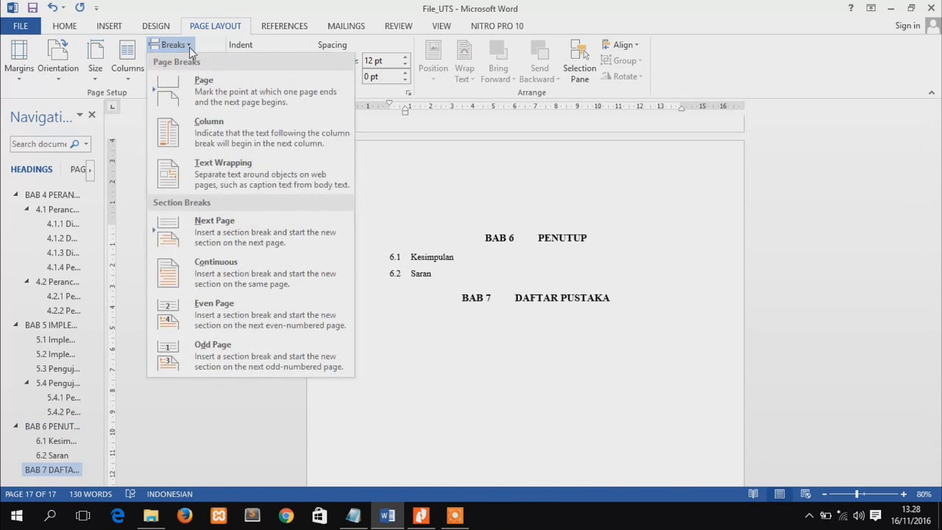
click(220, 223)
Add an empty line below the DAFTAR ISI heading on page 2
drag(938, 462, 935, 135)
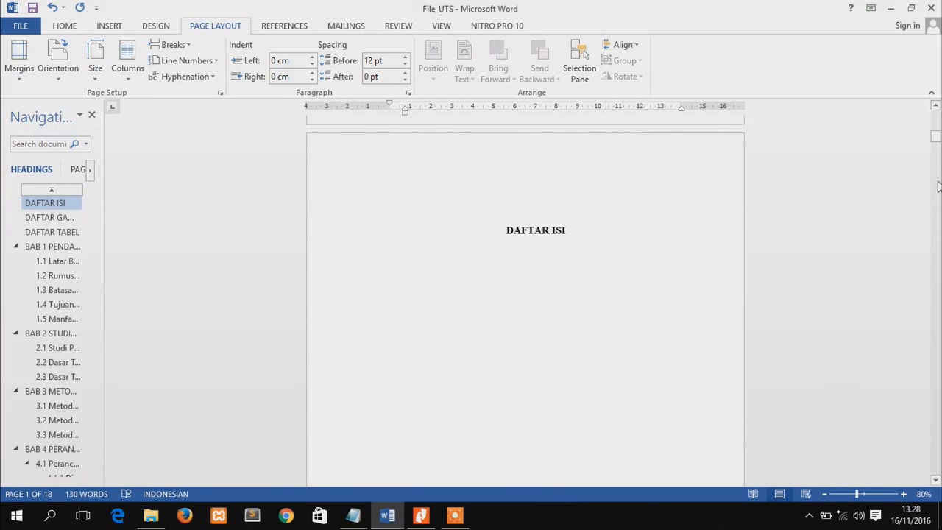
drag(937, 138, 938, 140)
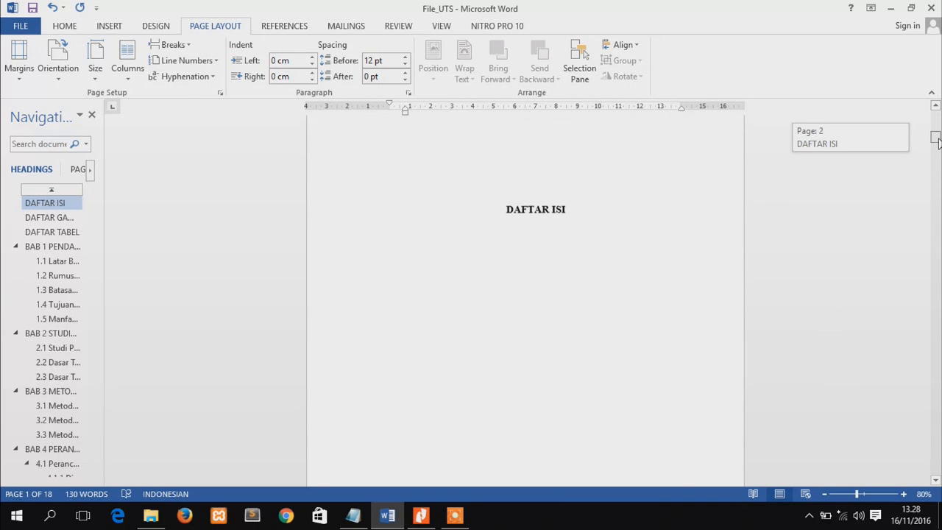
click(591, 212)
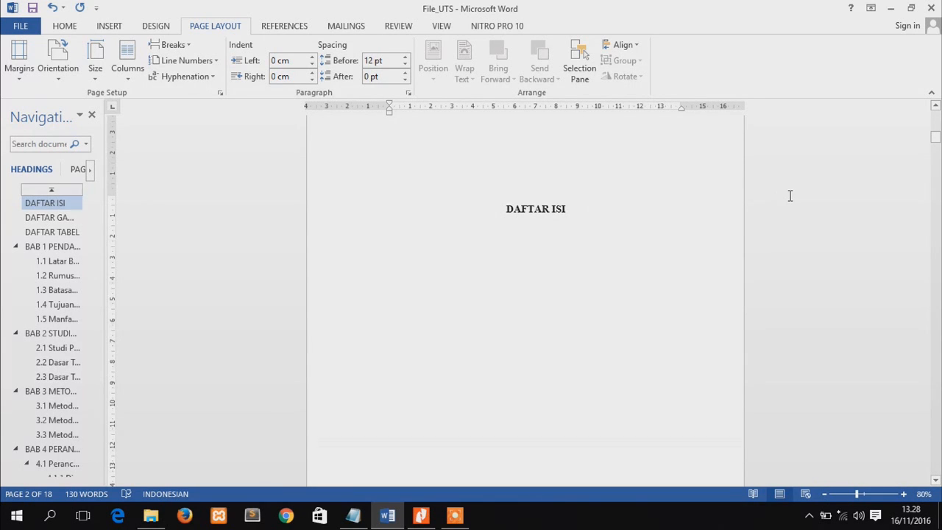
key(Return)
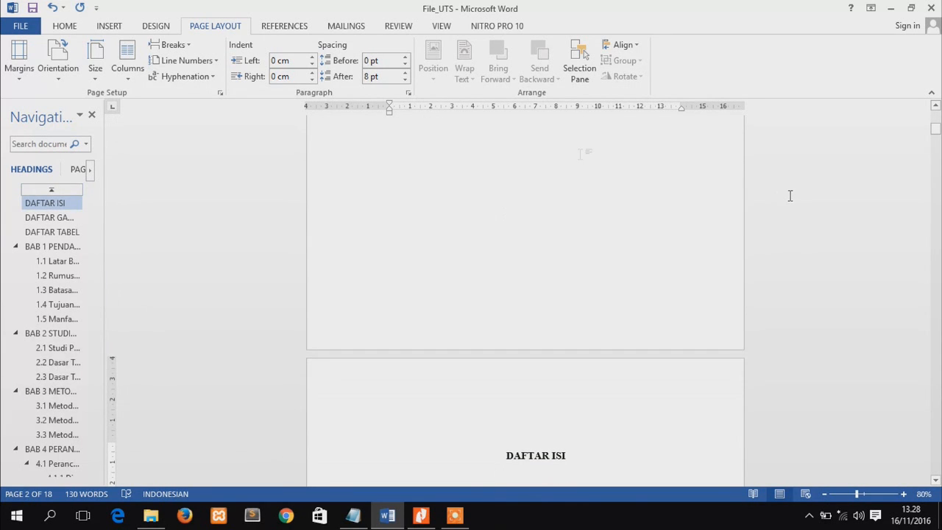
Insert bottom-of-page numbering in the centred Plain Number 2 style, starting from the DAFTAR ISI page
click(116, 24)
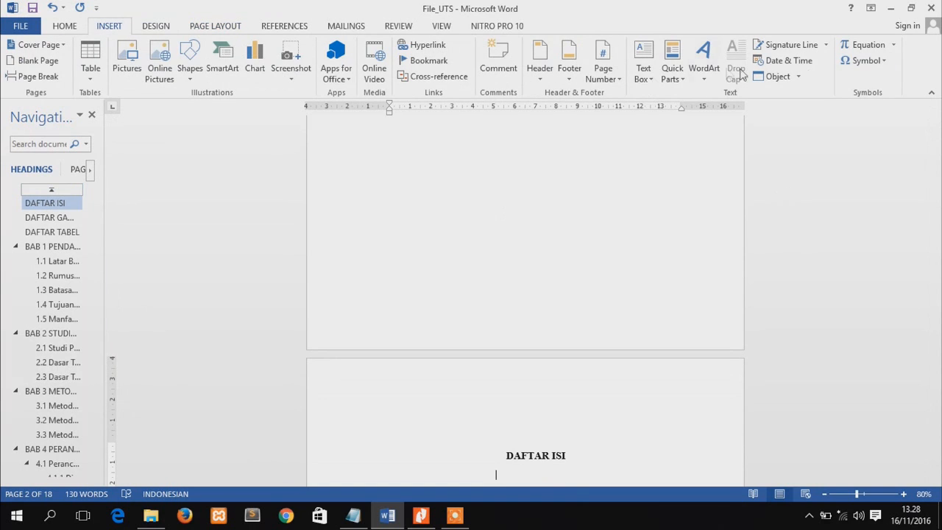
click(604, 70)
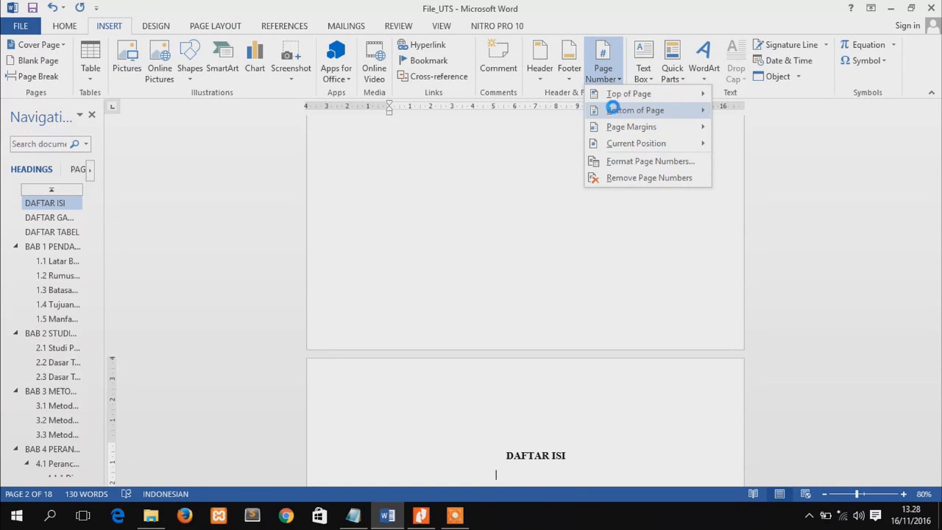
click(613, 110)
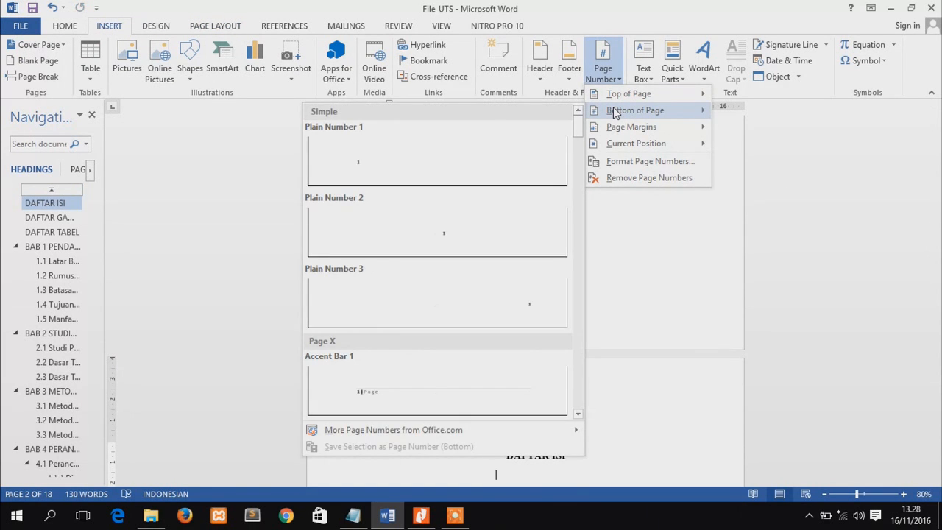
click(519, 221)
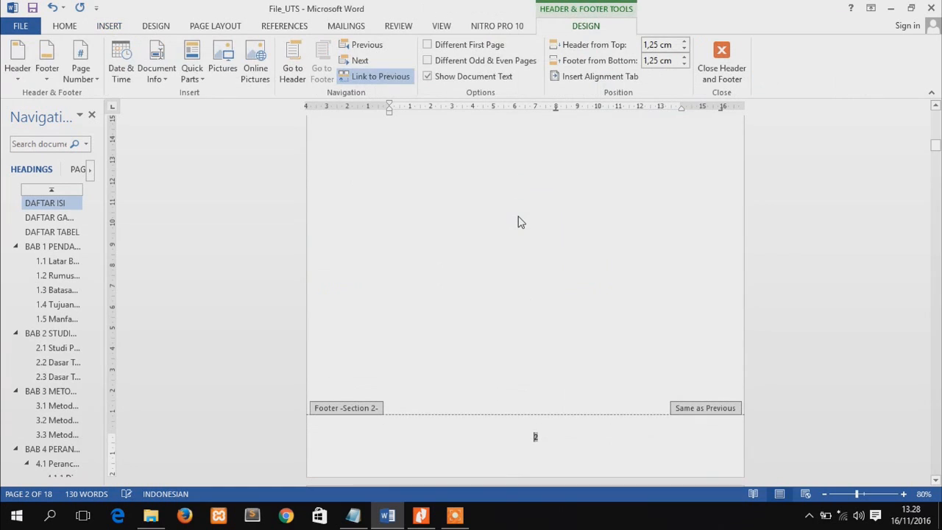
mouse_move(936, 144)
mouse_down()
mouse_move(936, 125)
mouse_move(937, 147)
mouse_up()
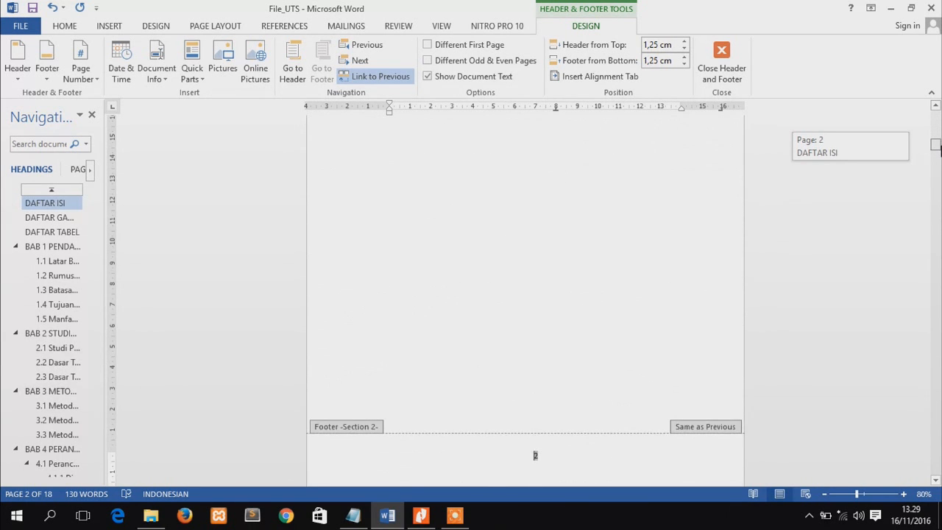
mouse_move(938, 147)
mouse_down()
mouse_move(937, 172)
mouse_move(935, 145)
mouse_up()
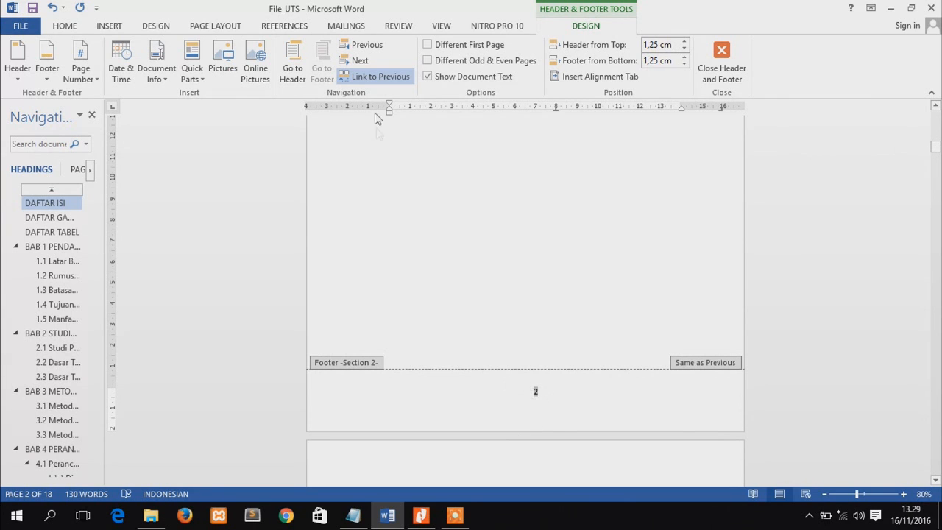
Unlink the Section 2 footer from the previous section and format its page numbers as i, ii, iii, starting at i
click(375, 77)
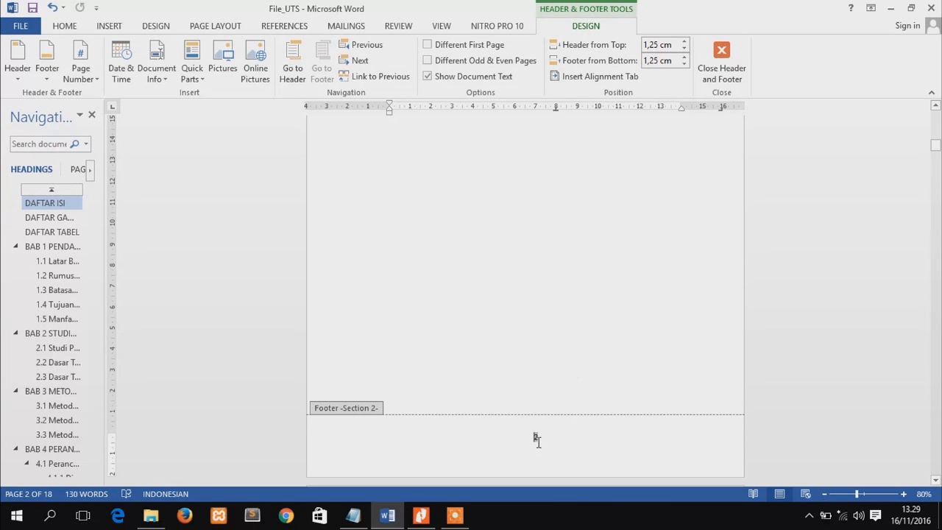
right_click(535, 437)
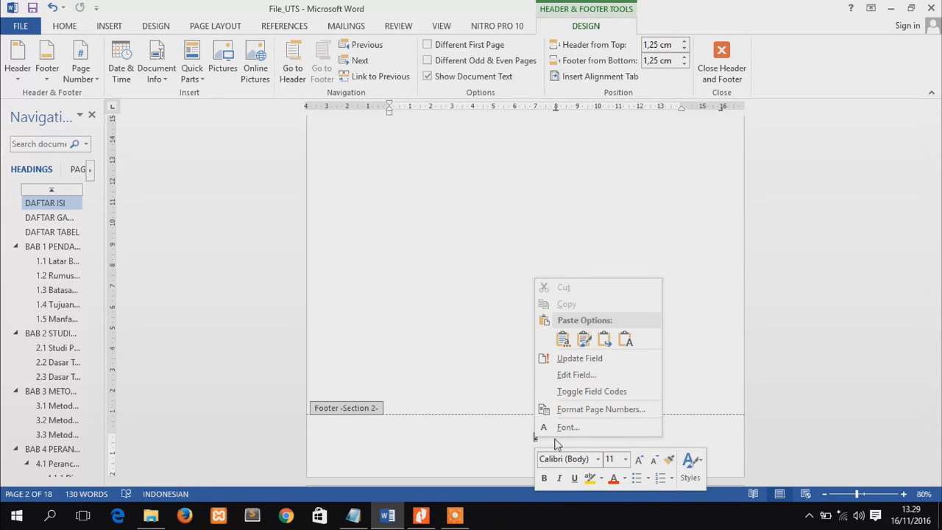
click(616, 413)
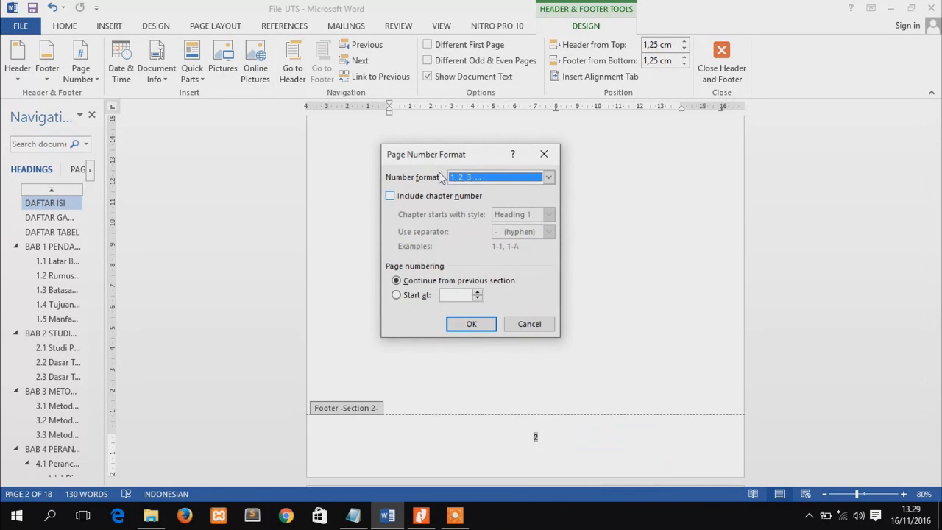
click(464, 182)
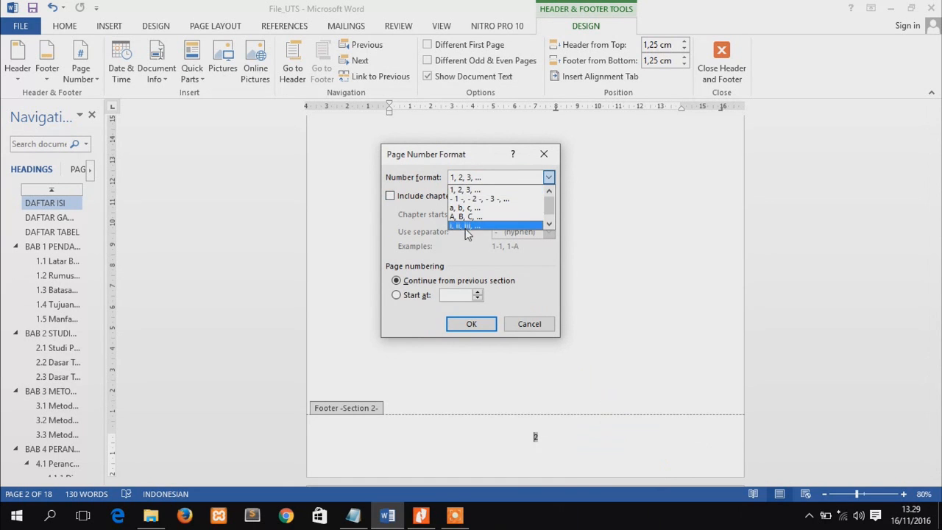
click(480, 233)
click(418, 298)
click(476, 324)
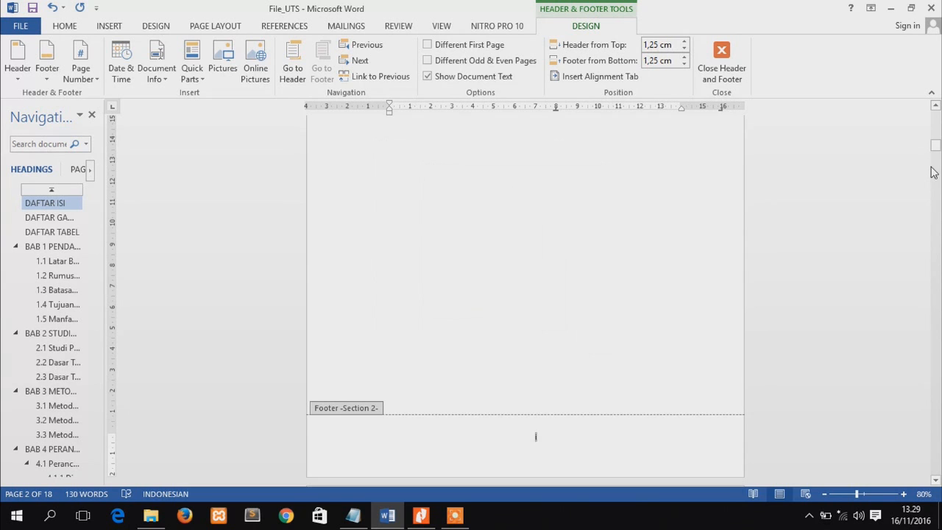
Delete the page number from the Section 1 footer on the first page
drag(935, 147, 936, 130)
click(557, 277)
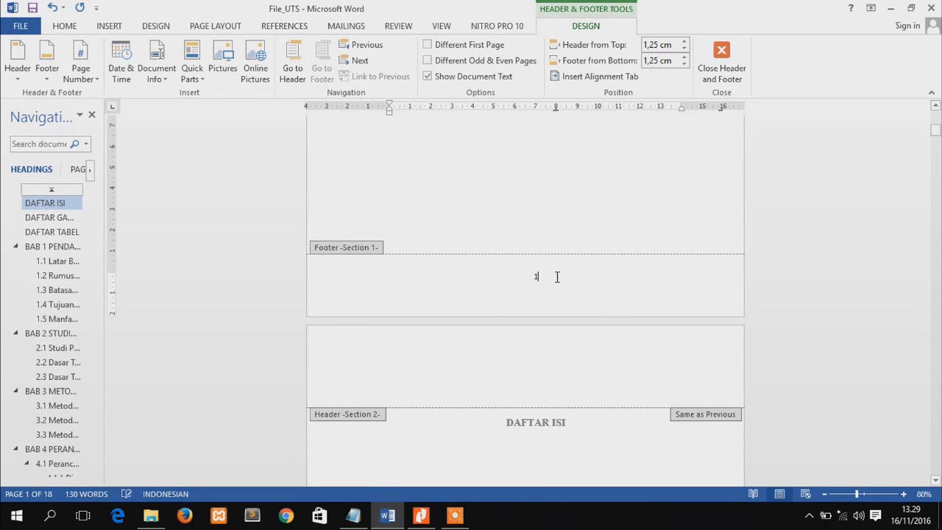
key(BackSpace)
Unlink the Section 3 footer on the BAB 1 page from the previous section and start its page numbering at 1
mouse_move(936, 133)
mouse_down()
mouse_move(937, 124)
mouse_move(937, 136)
mouse_up()
drag(937, 140, 939, 205)
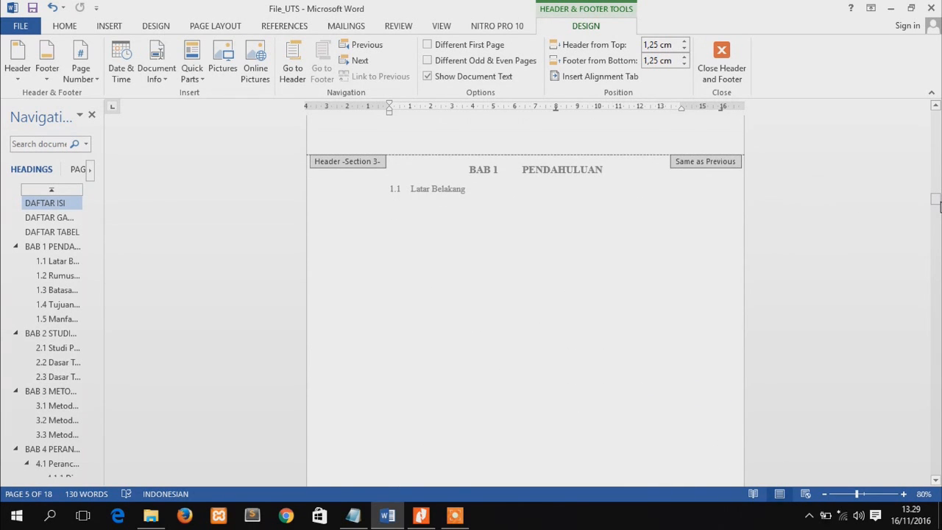
drag(939, 205, 938, 211)
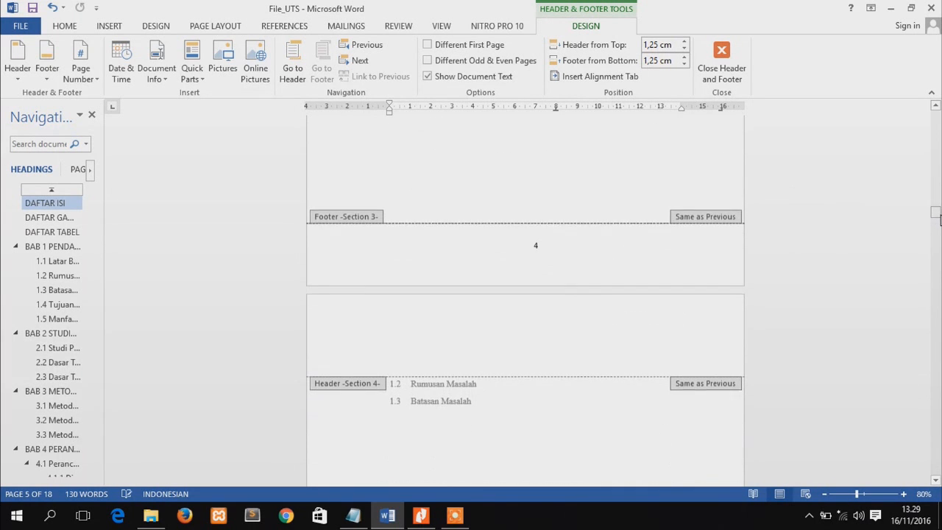
click(537, 246)
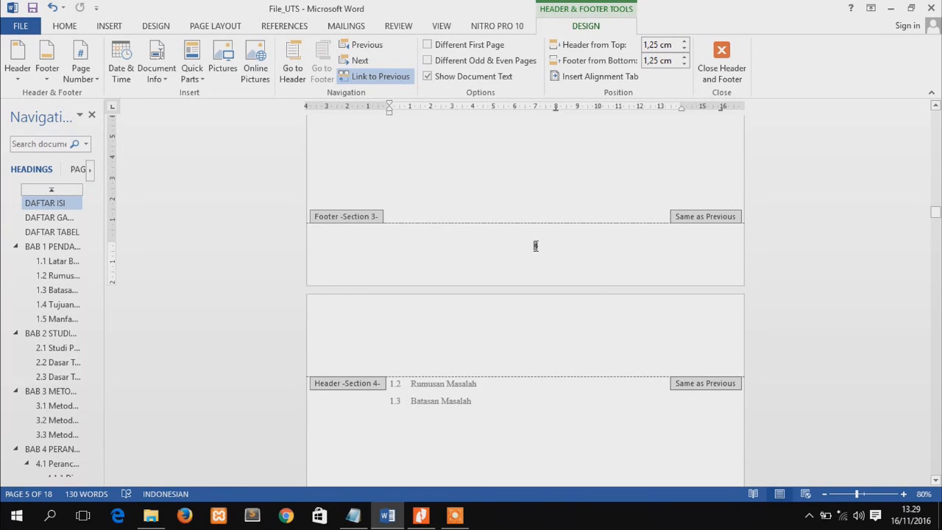
click(346, 76)
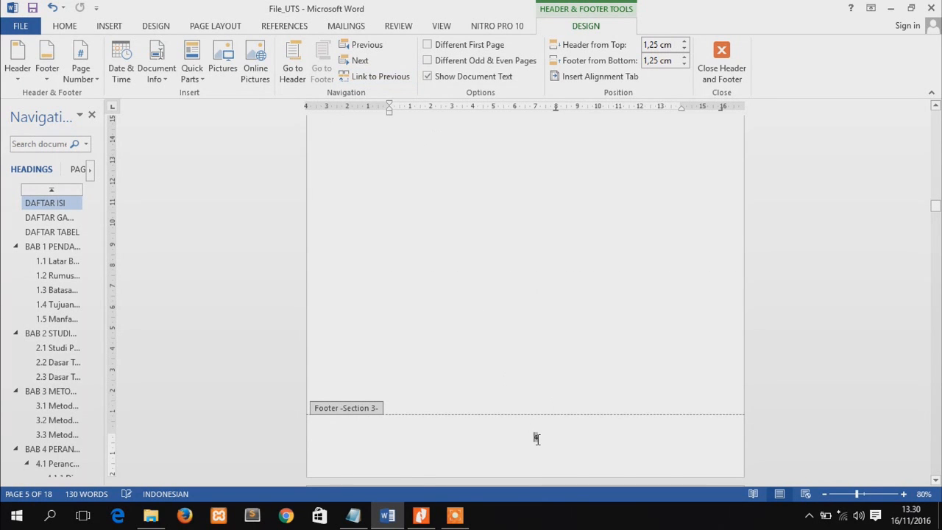
right_click(536, 439)
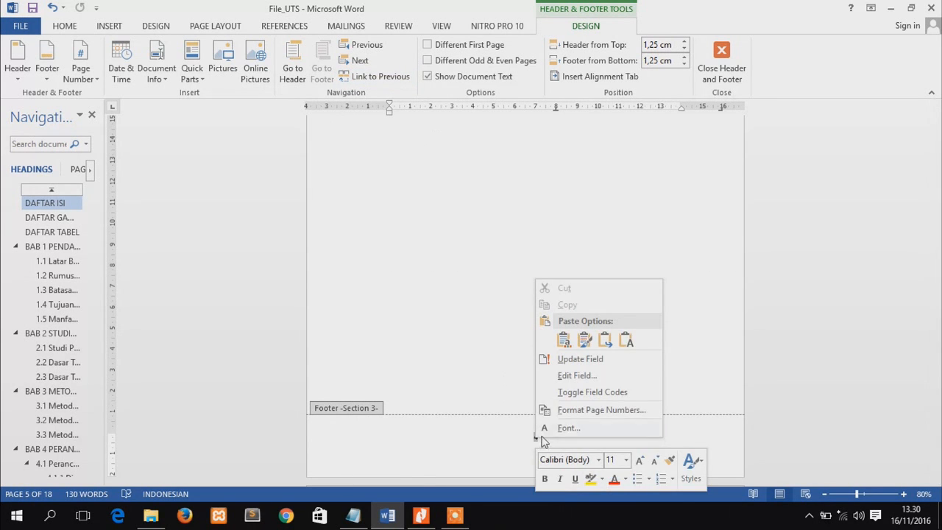
click(570, 410)
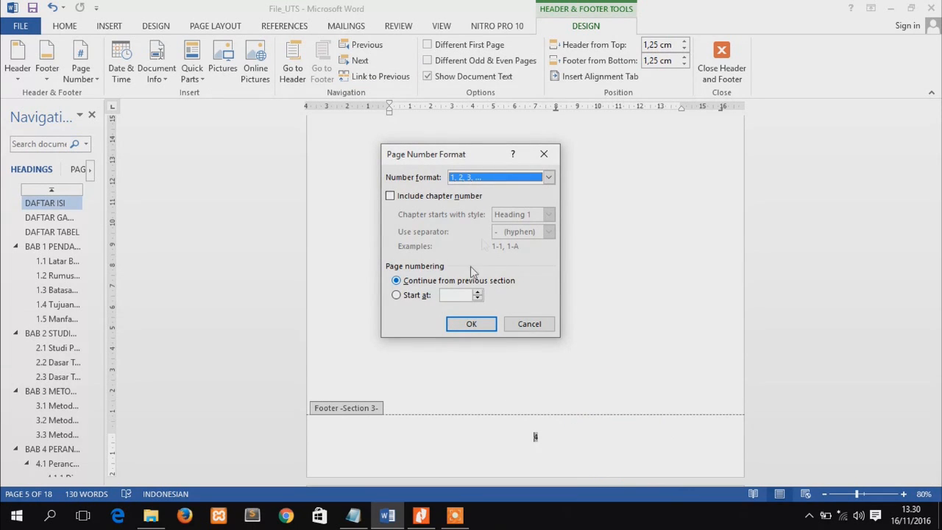
click(421, 298)
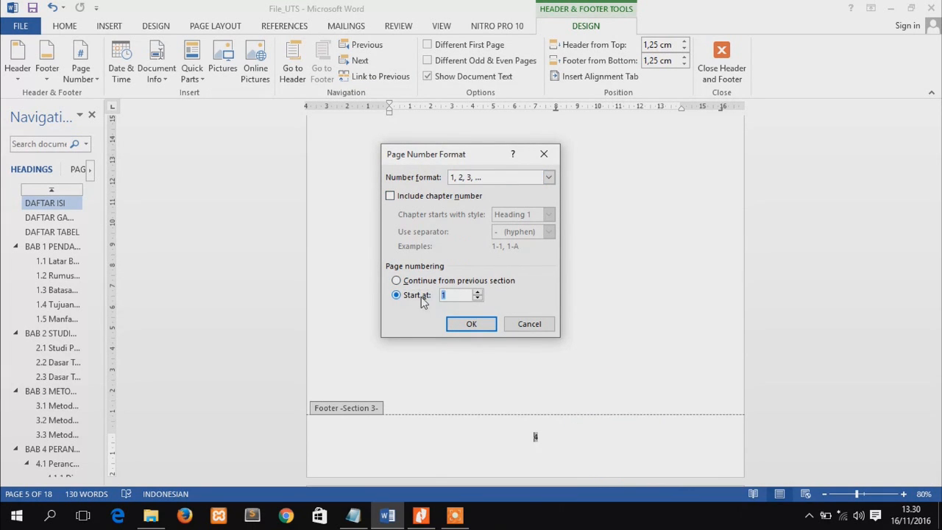
click(471, 324)
Unlink the Section 4 footer from the previous section and delete its page number
drag(936, 207, 936, 230)
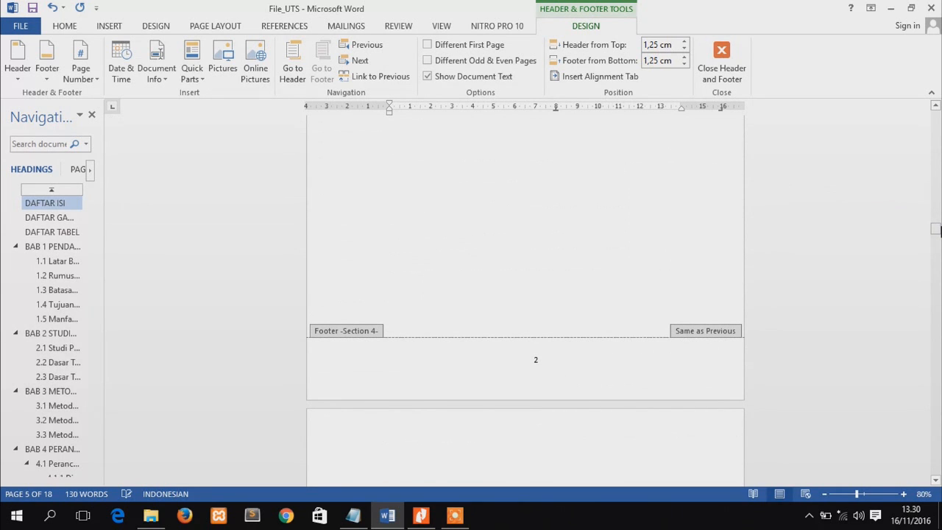
click(536, 360)
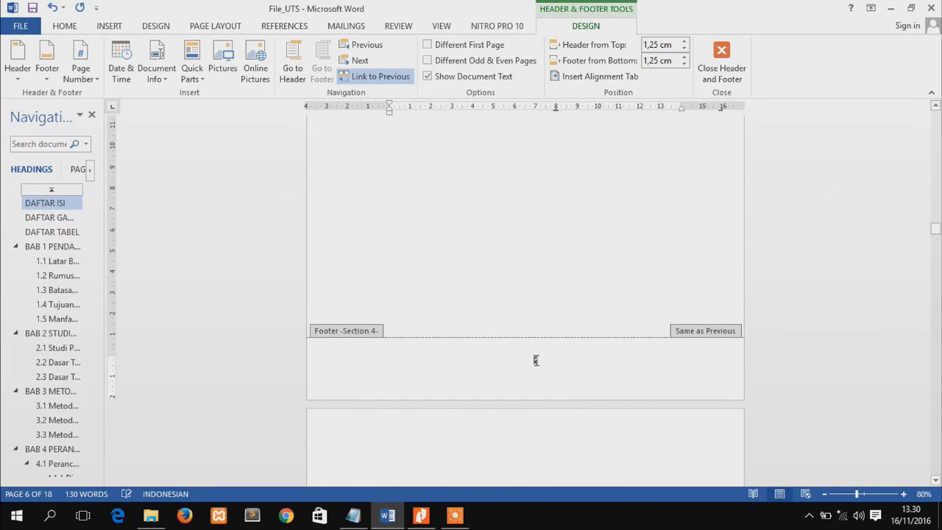
mouse_move(936, 231)
mouse_down()
mouse_move(935, 216)
mouse_move(936, 230)
mouse_up()
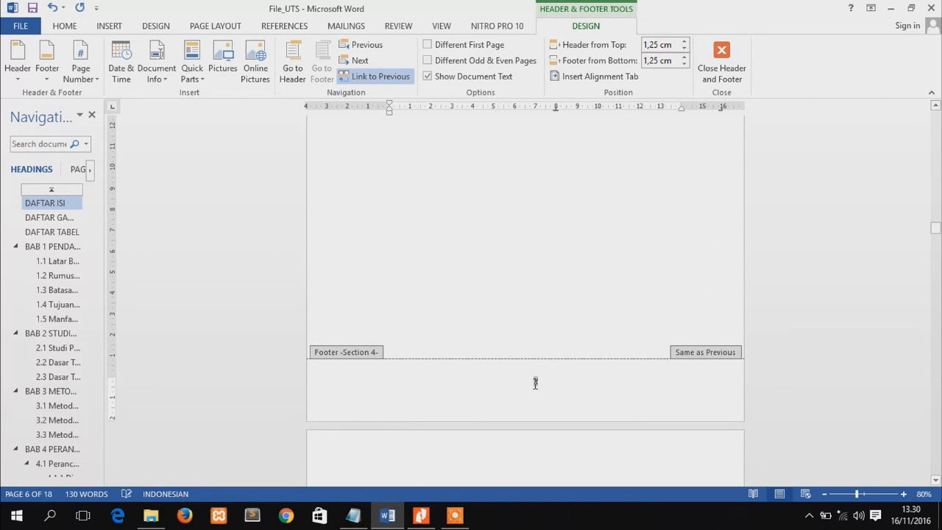
click(369, 77)
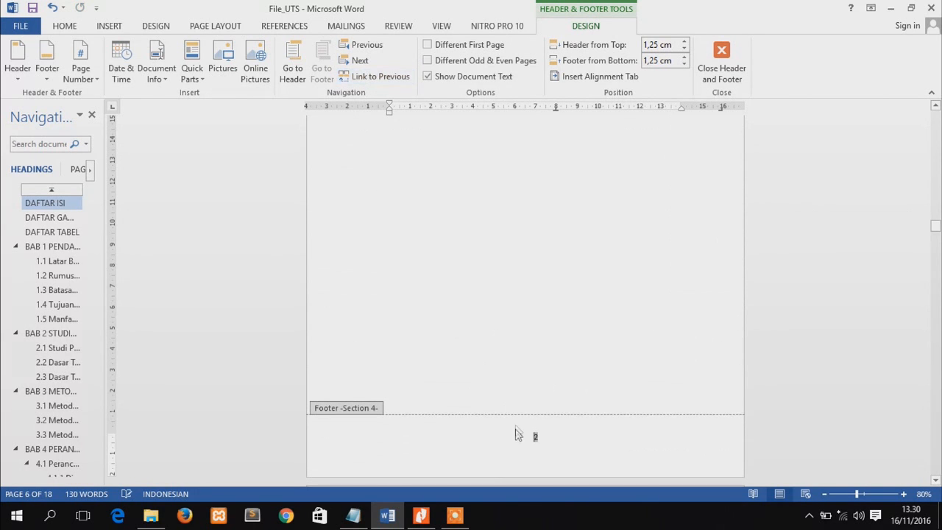
double_click(543, 434)
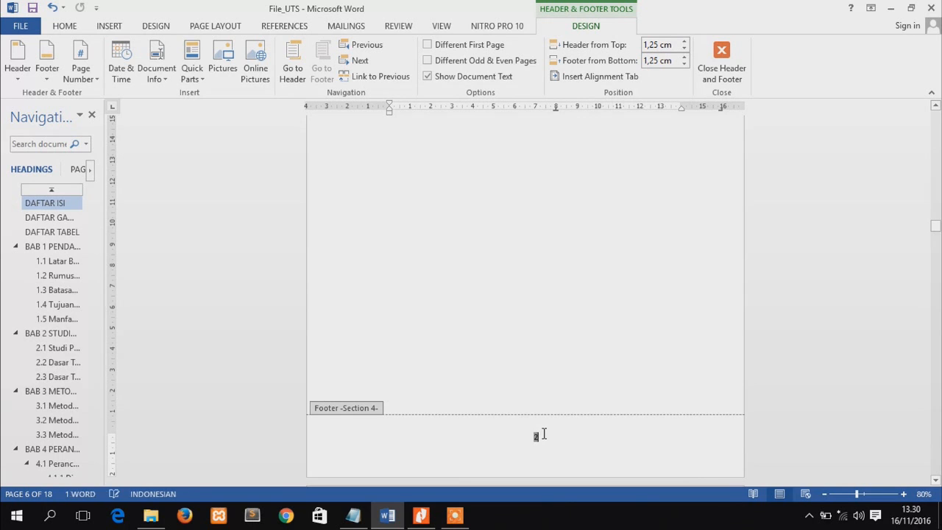
Insert top-of-page numbering in the Plain Number 3 style for Section 4
click(109, 27)
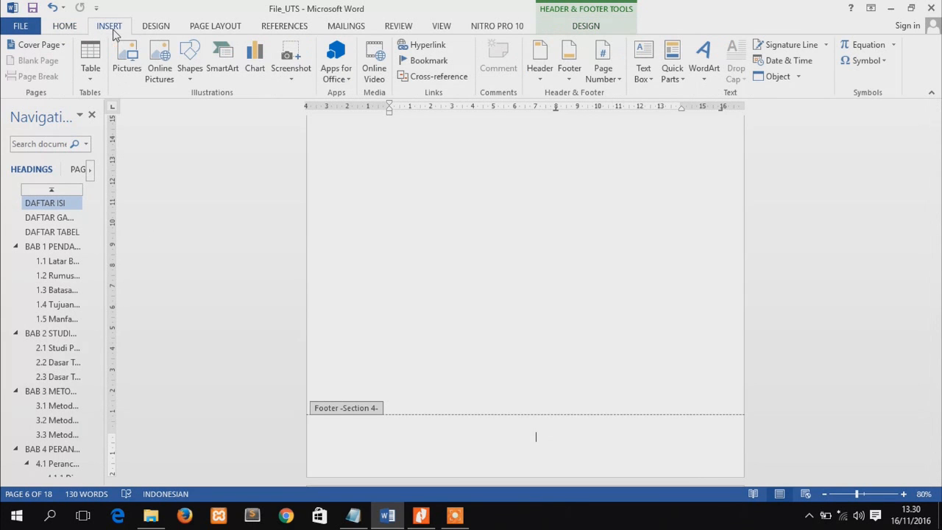
click(611, 78)
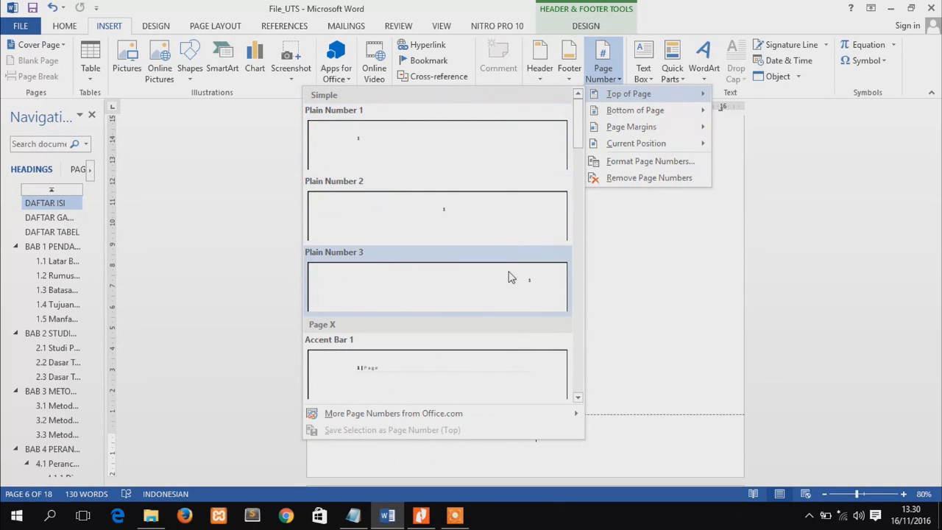
click(511, 278)
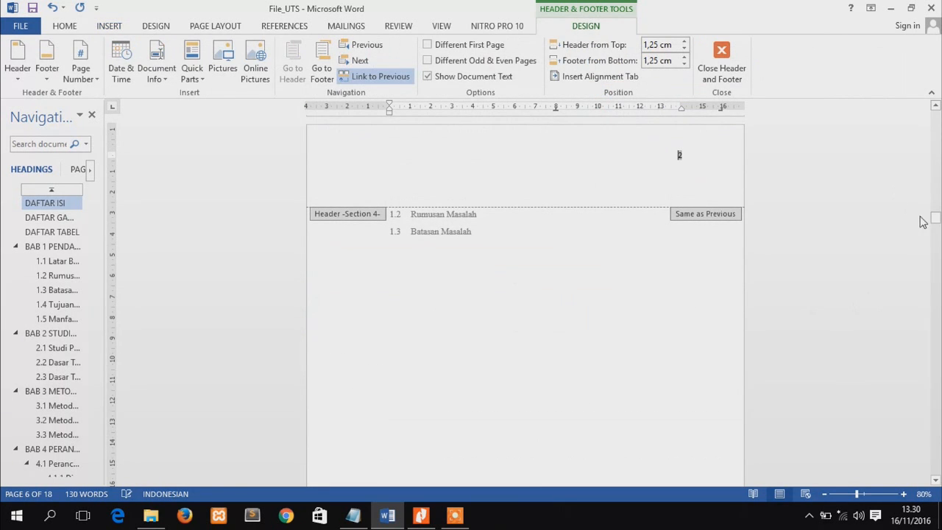
Unlink the Section 4 header from the previous section and delete the page number from the Section 3 header on the BAB 1 page
mouse_move(936, 220)
mouse_down()
mouse_move(936, 198)
mouse_move(936, 215)
mouse_up()
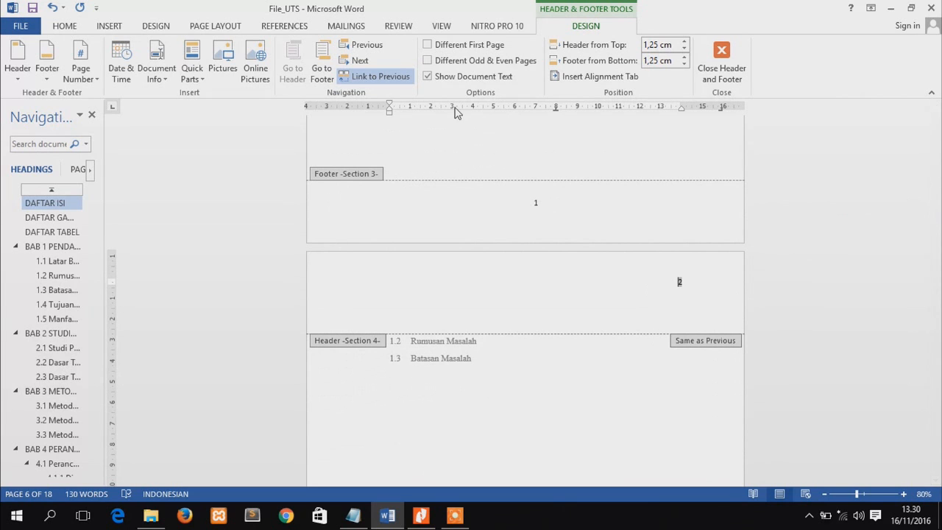
click(371, 78)
drag(938, 221, 936, 197)
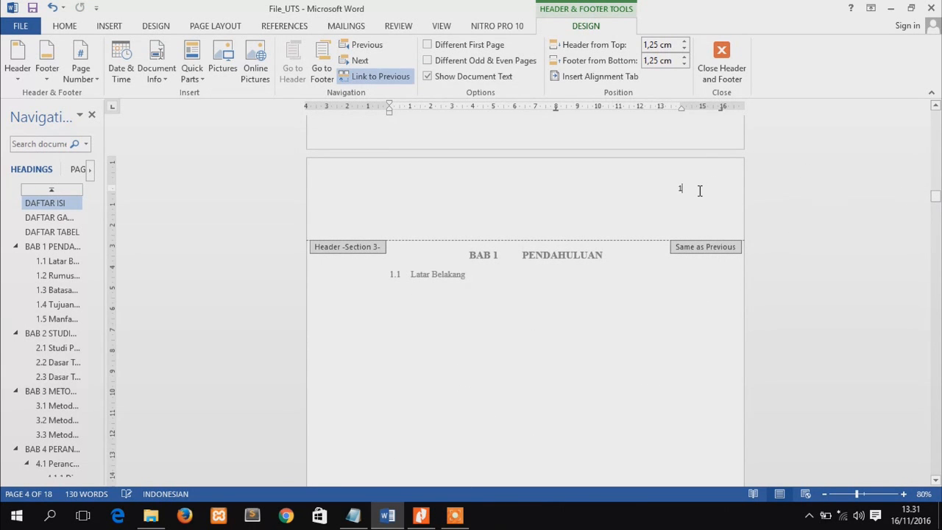
key(Delete)
Insert a centred bottom-of-page number in the Section 5 footer on the BAB 2 page and unlink that footer from the previous section
drag(937, 204, 939, 264)
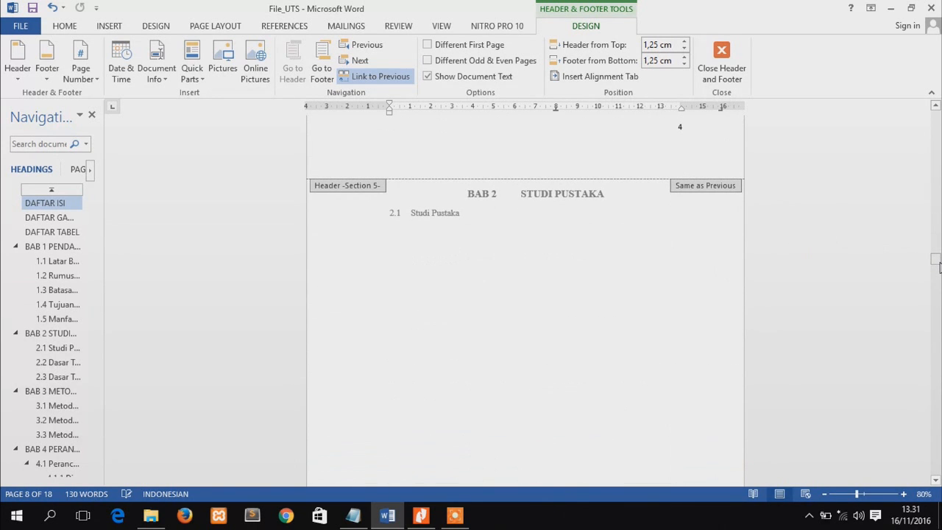
drag(938, 267, 937, 273)
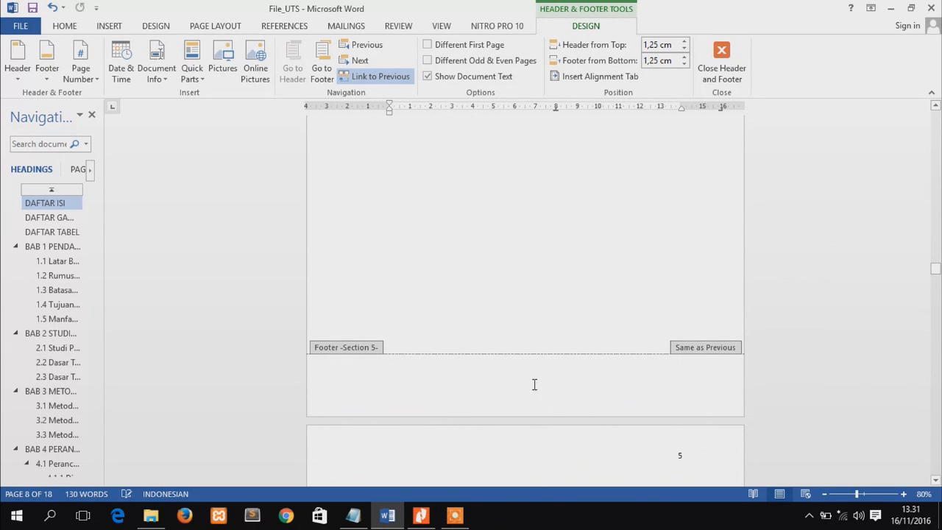
click(109, 28)
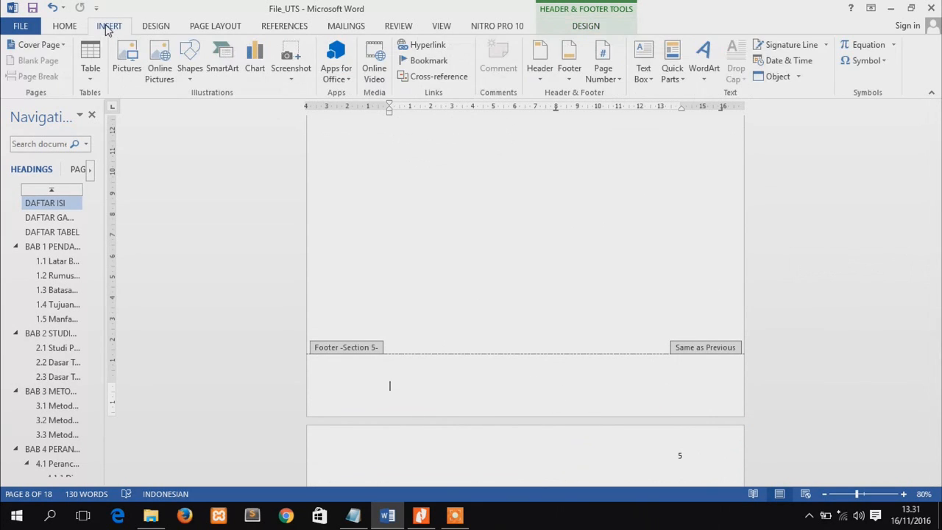
click(603, 68)
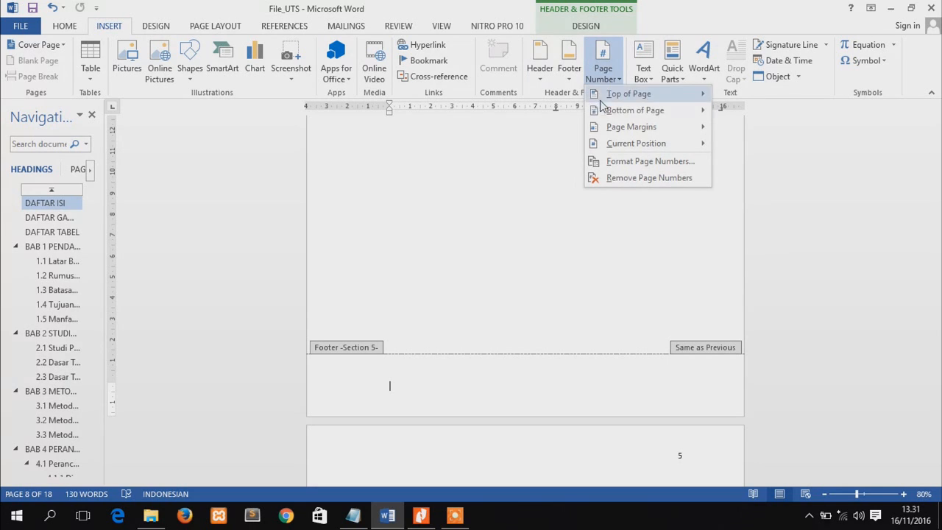
mouse_move(603, 114)
click(431, 247)
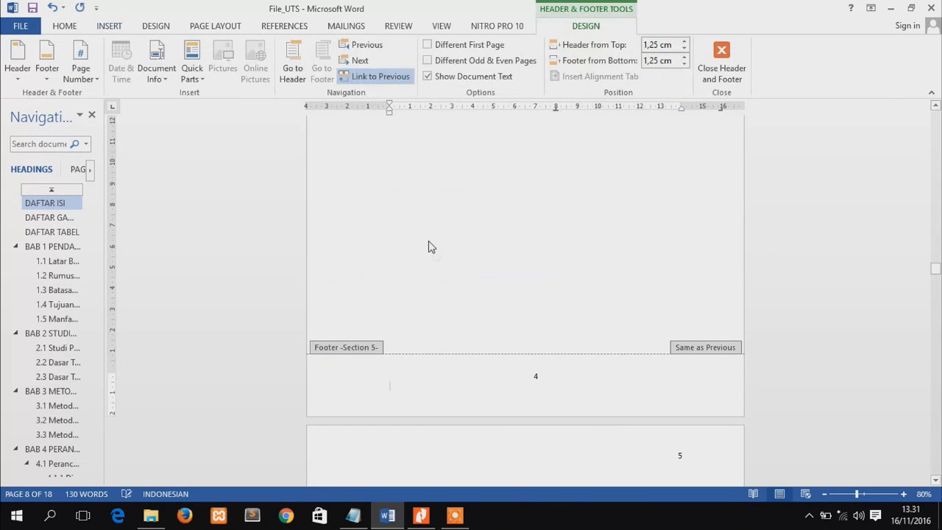
click(370, 82)
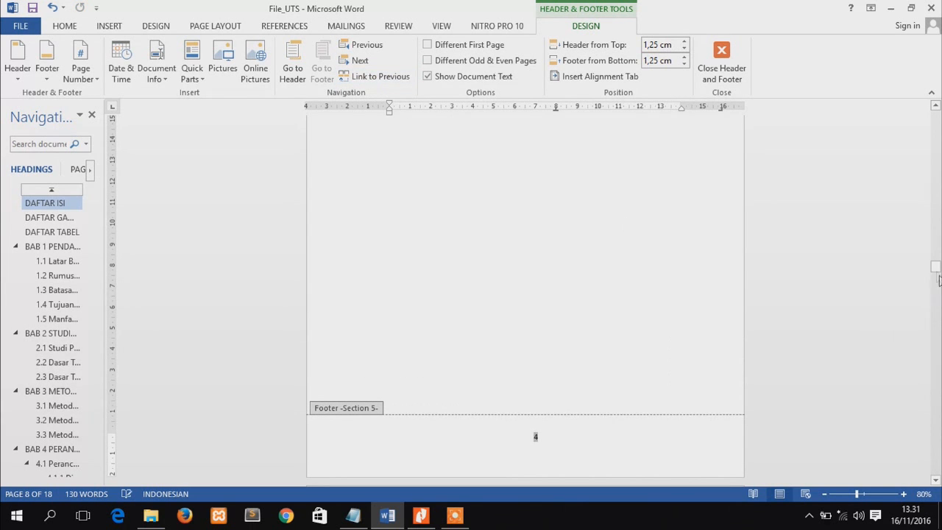
Unlink the Section 6 footer from the previous section and delete its page number
drag(935, 269, 936, 291)
click(548, 351)
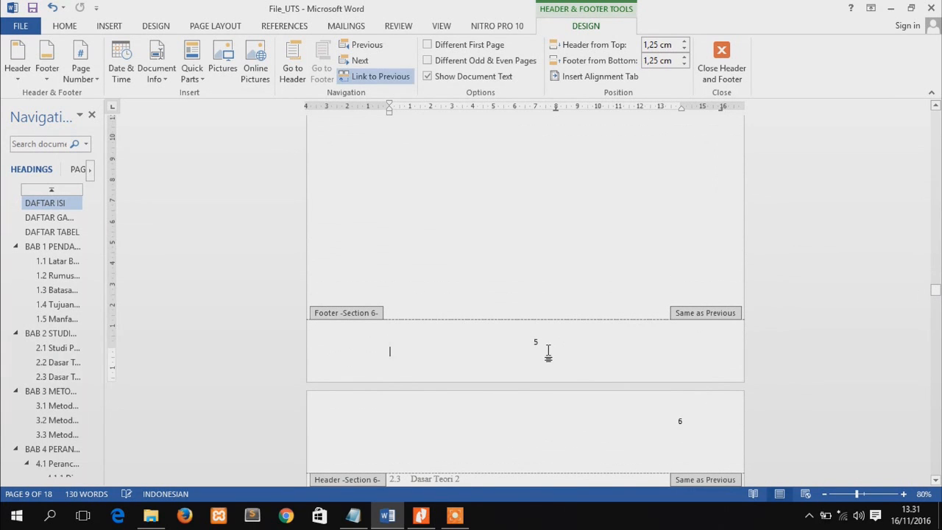
click(380, 76)
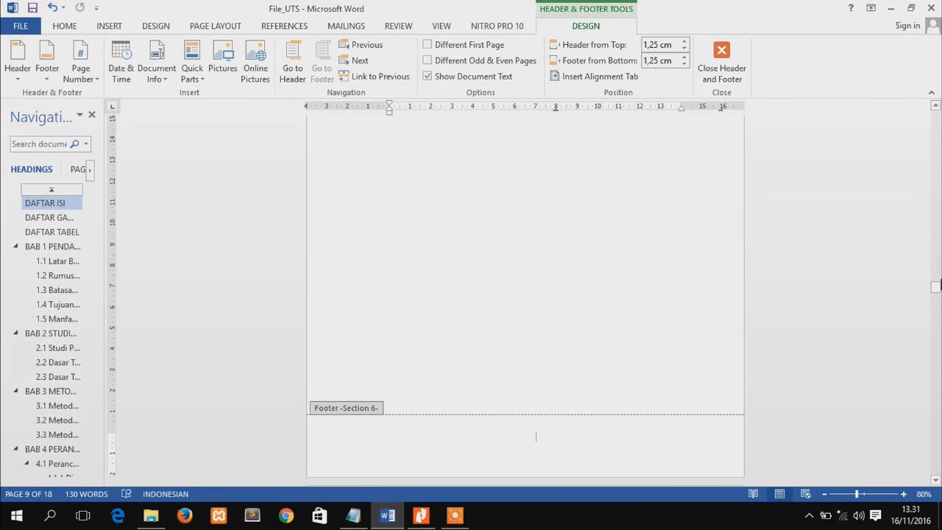
Delete the page number from the Section 4 footer
drag(936, 292, 936, 252)
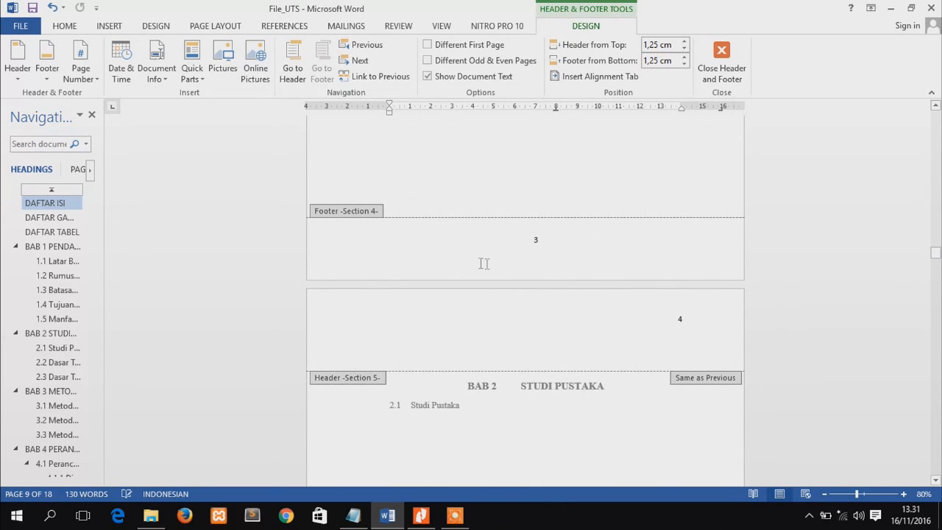
click(546, 239)
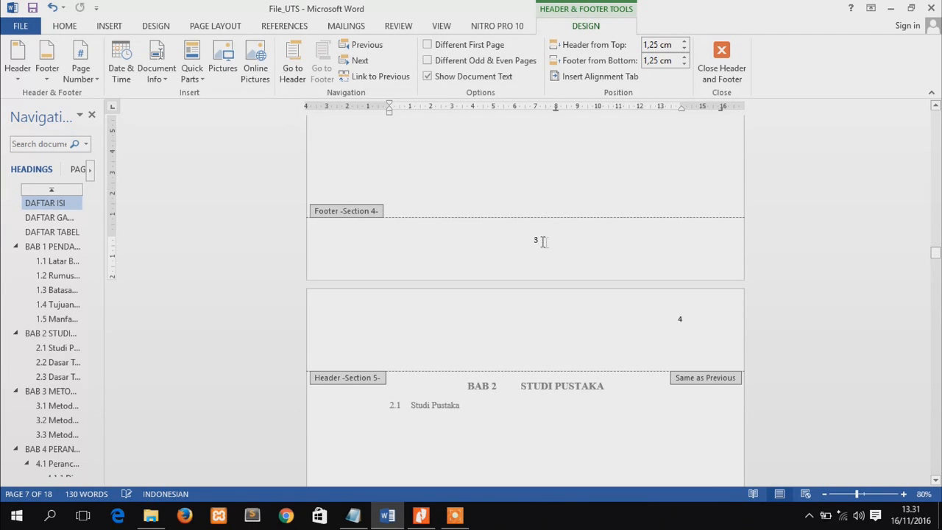
drag(538, 239, 541, 239)
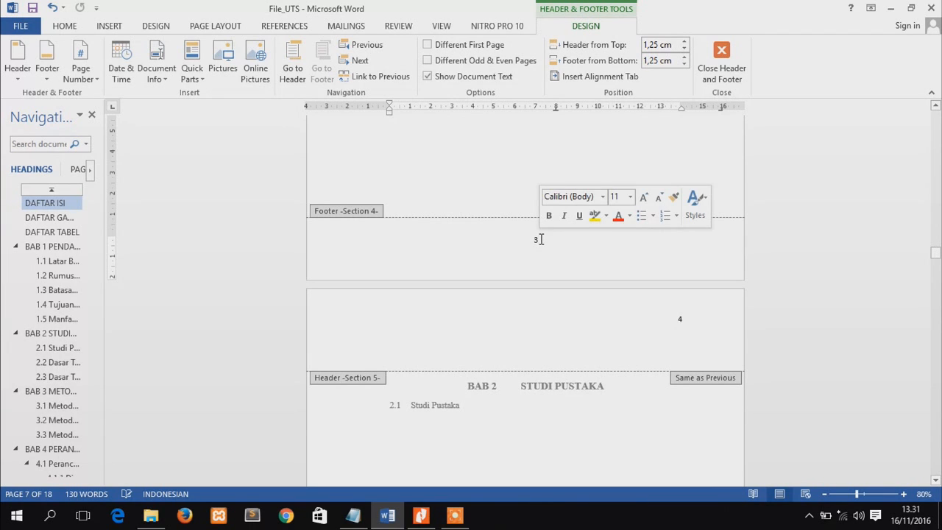
double_click(539, 239)
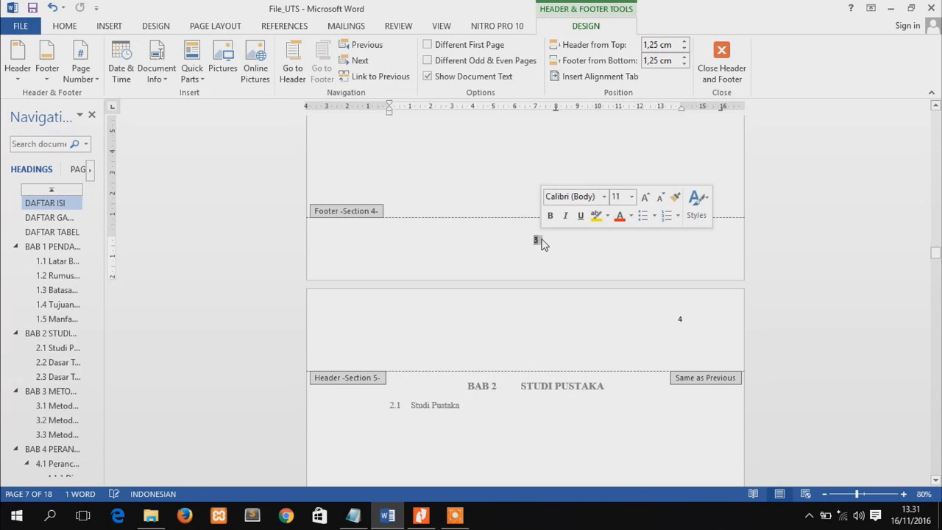
key(Delete)
Unlink the Section 5 header on the BAB 2 page from the previous section
mouse_move(939, 250)
mouse_down()
mouse_move(938, 234)
mouse_move(937, 273)
mouse_move(937, 257)
mouse_up()
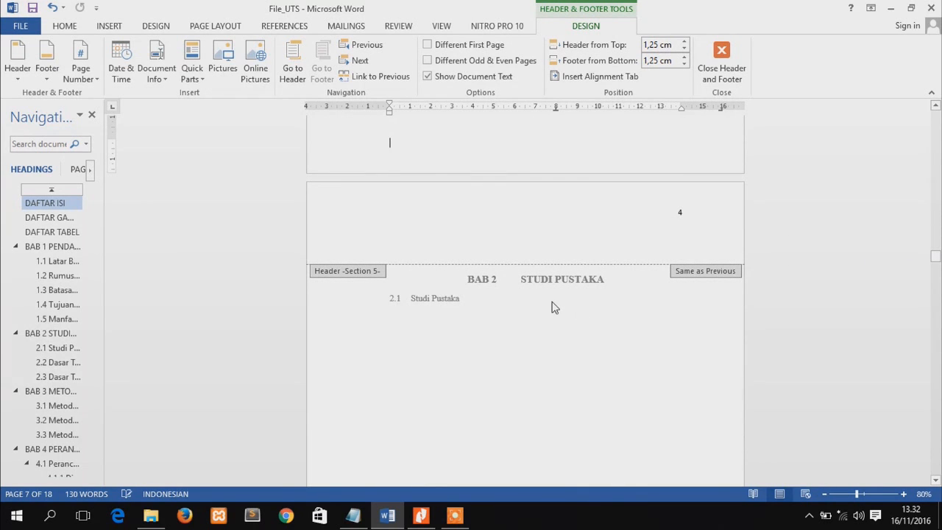
click(690, 214)
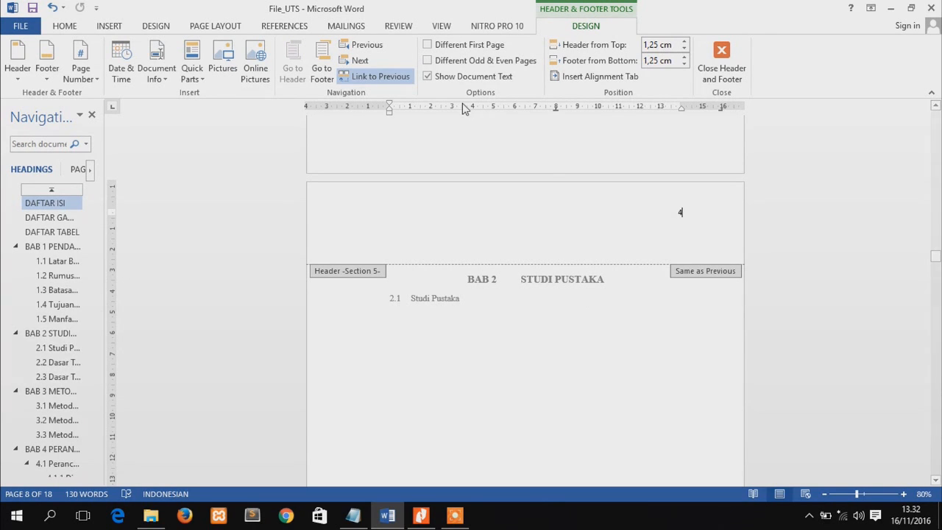
click(381, 77)
scroll(683, 188, down, 1)
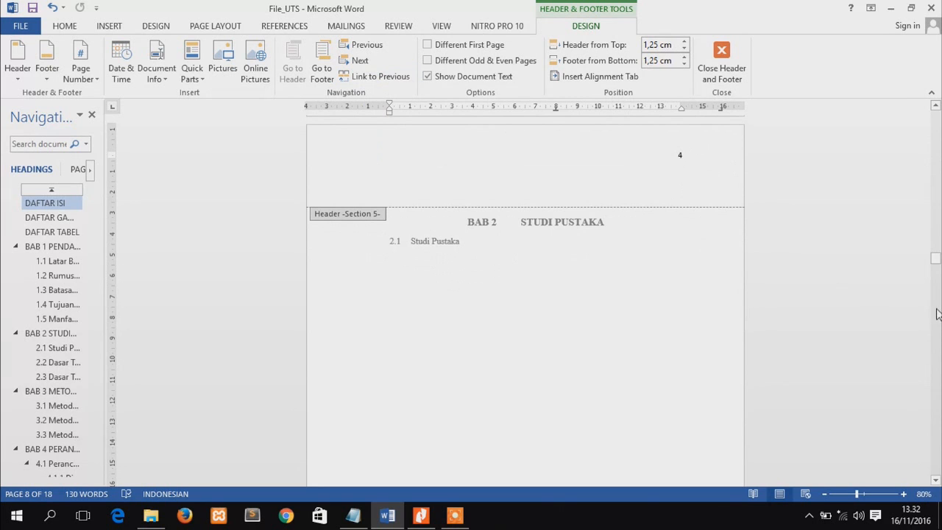
Unlink the Section 6 header from the previous section and delete the page number from the Section 5 header on the BAB 2 page
drag(937, 267, 937, 280)
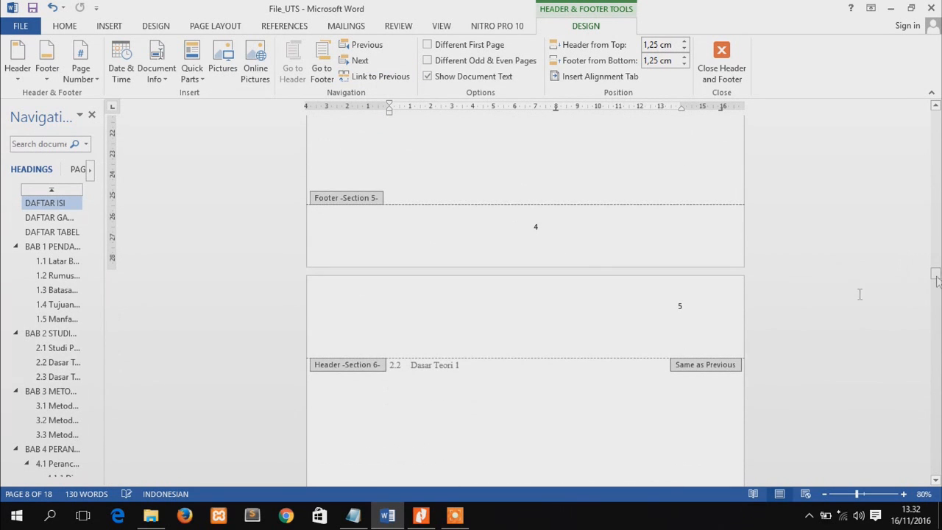
click(678, 306)
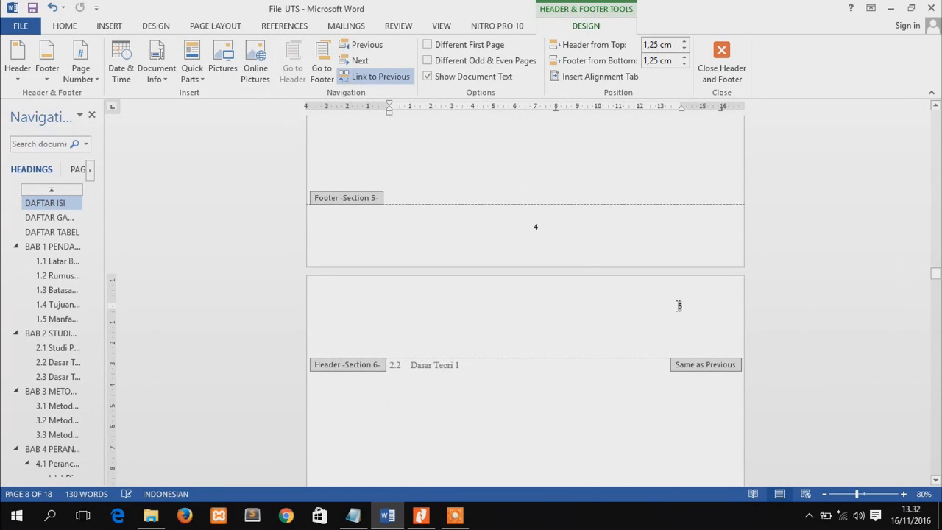
click(382, 77)
drag(936, 278, 937, 265)
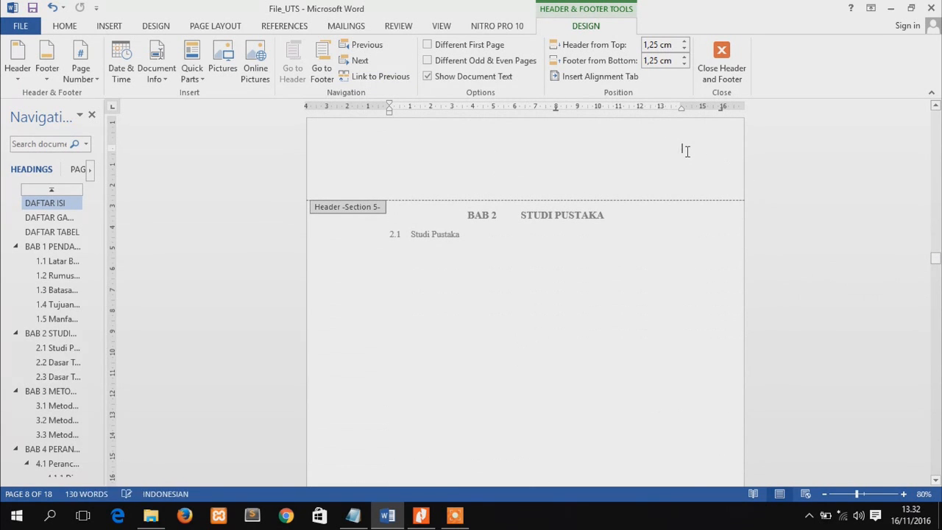
Insert a bottom-of-page number in the Plain Number 2 style in the BAB 3 page's Section 7 footer and unlink that footer from the previous section
drag(937, 261, 936, 334)
click(534, 433)
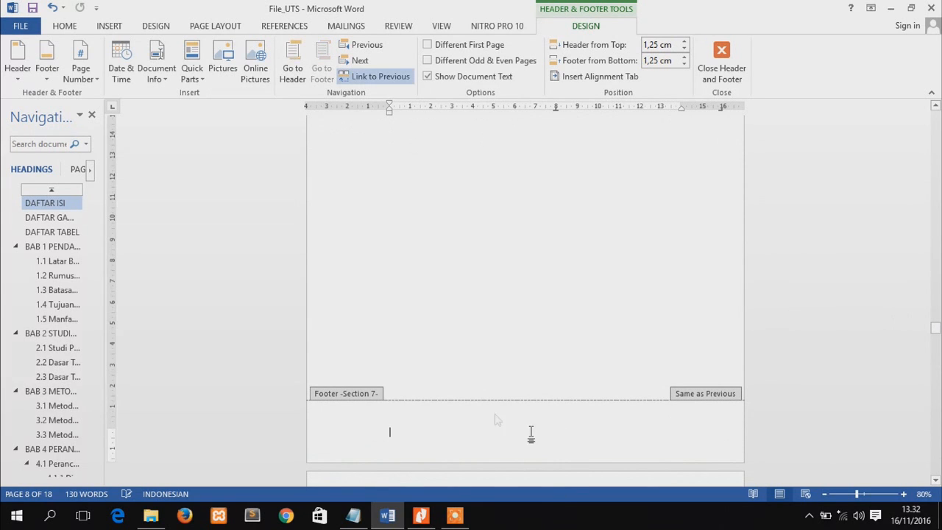
click(109, 26)
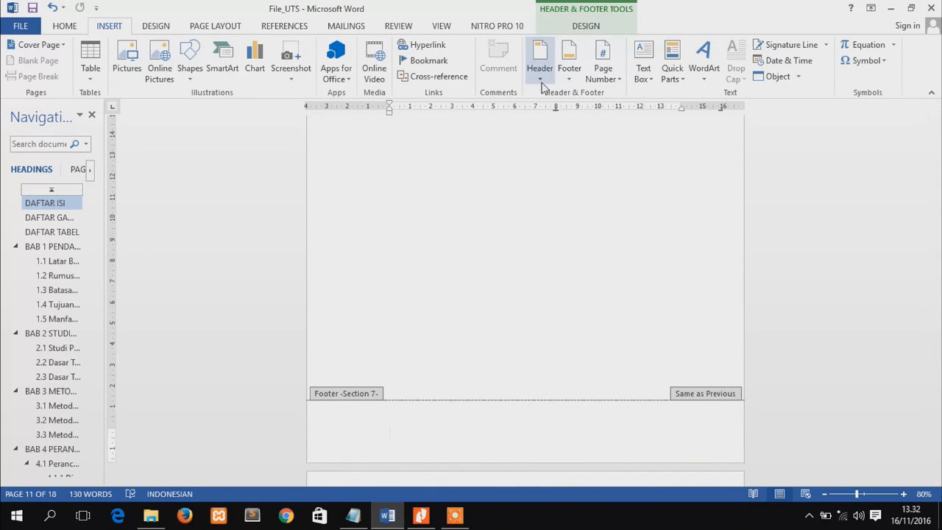
click(612, 78)
mouse_move(632, 110)
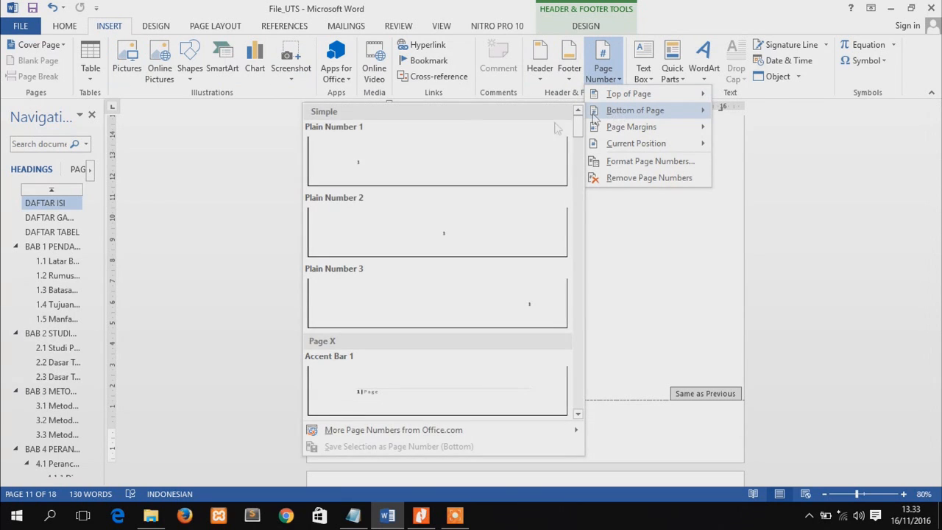
click(508, 224)
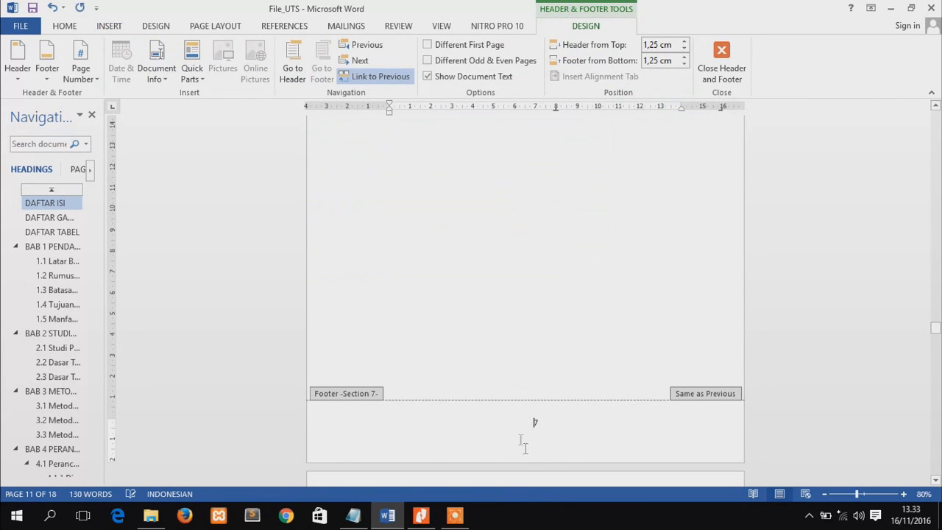
click(390, 78)
Unlink the Section 8 footer from the previous section and delete the page numbers from the Section 8 and Section 6 footers
drag(936, 329, 935, 353)
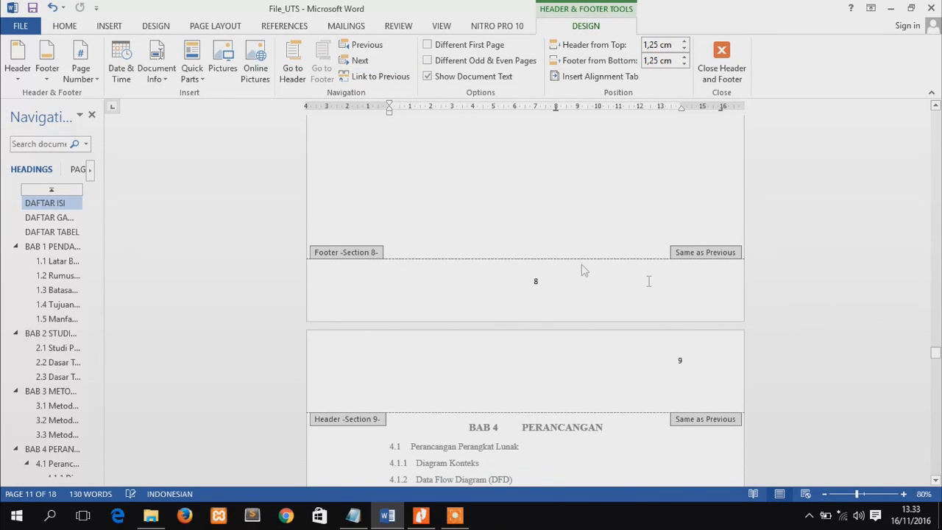
click(365, 78)
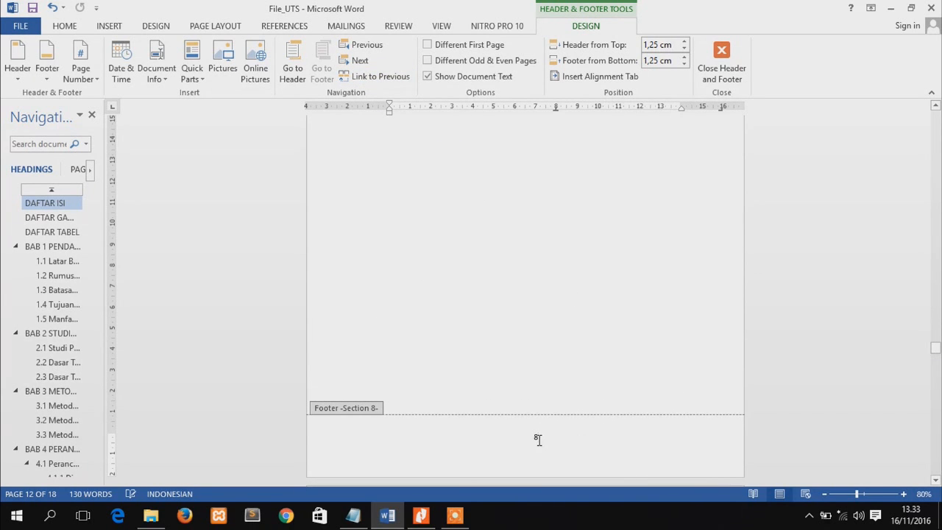
drag(935, 350, 935, 315)
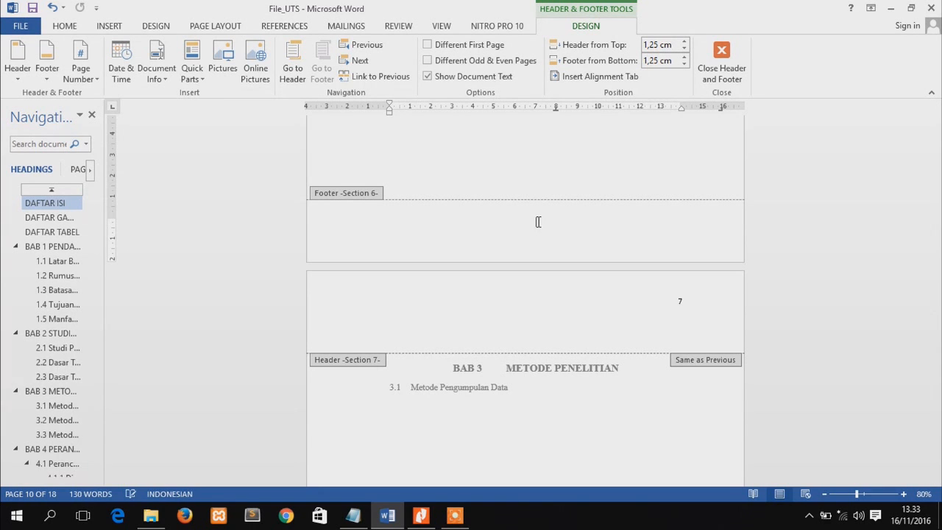
Unlink the Section 8 and Section 7 headers from their previous sections and delete the page number from the Section 7 header
mouse_move(937, 315)
mouse_down()
mouse_move(937, 295)
mouse_move(936, 346)
mouse_move(936, 320)
mouse_move(936, 333)
mouse_up()
click(688, 354)
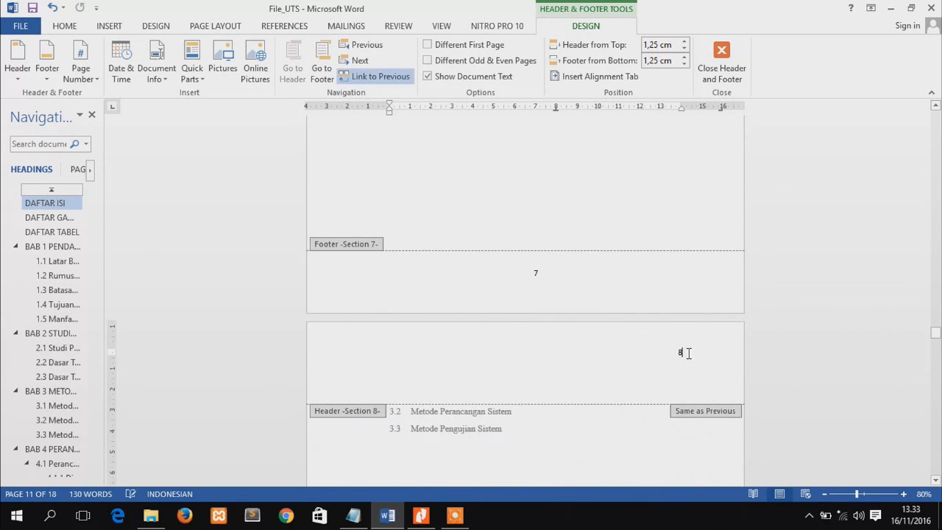
click(395, 76)
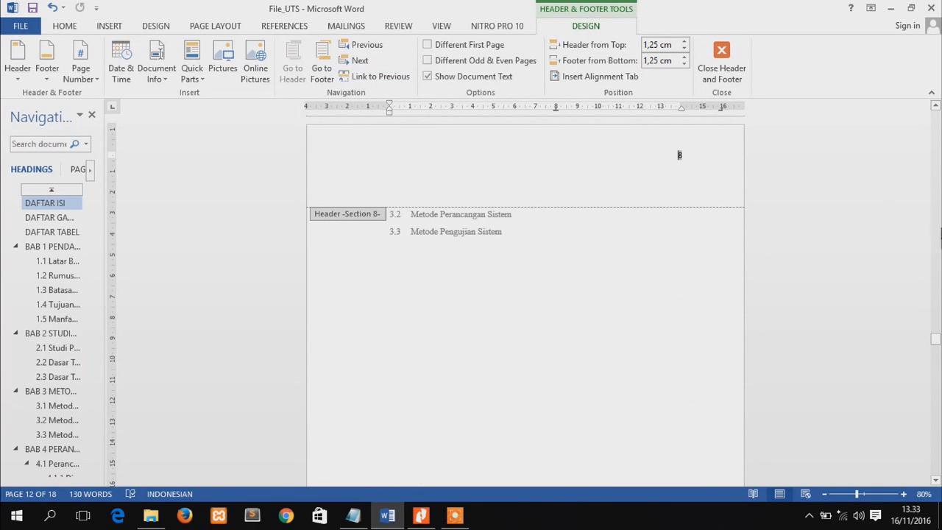
drag(936, 338, 936, 315)
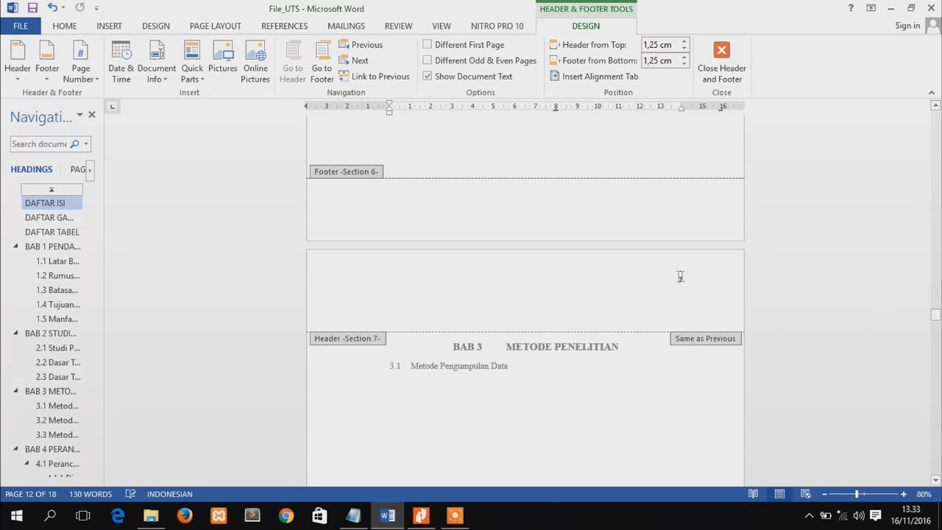
click(372, 77)
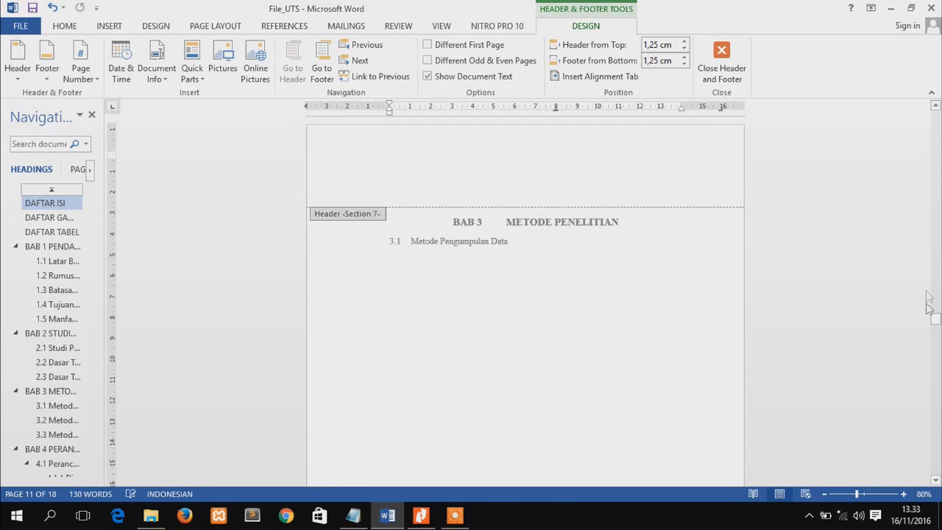
Insert a bottom-of-page number in the Plain Number 2 style in the BAB 4 page's Section 9 footer and unlink that footer from the previous section
drag(937, 322, 935, 370)
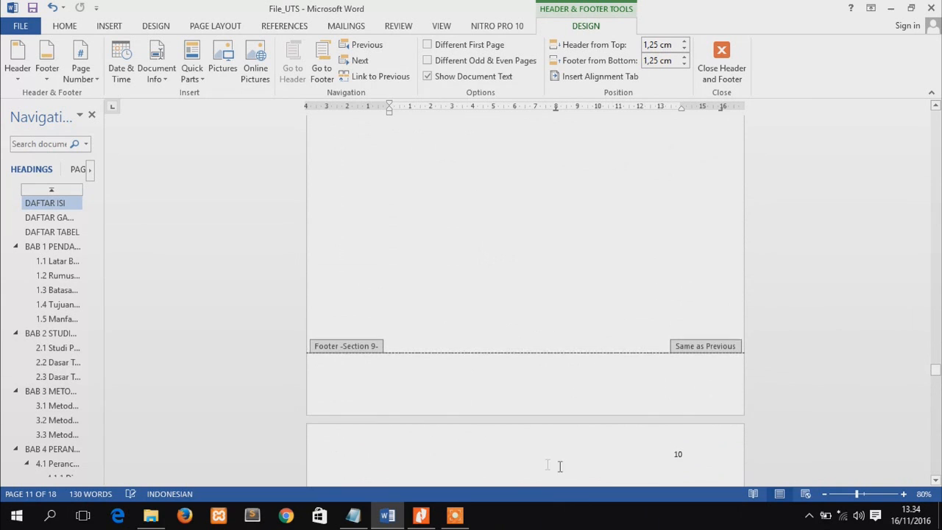
click(516, 379)
click(108, 27)
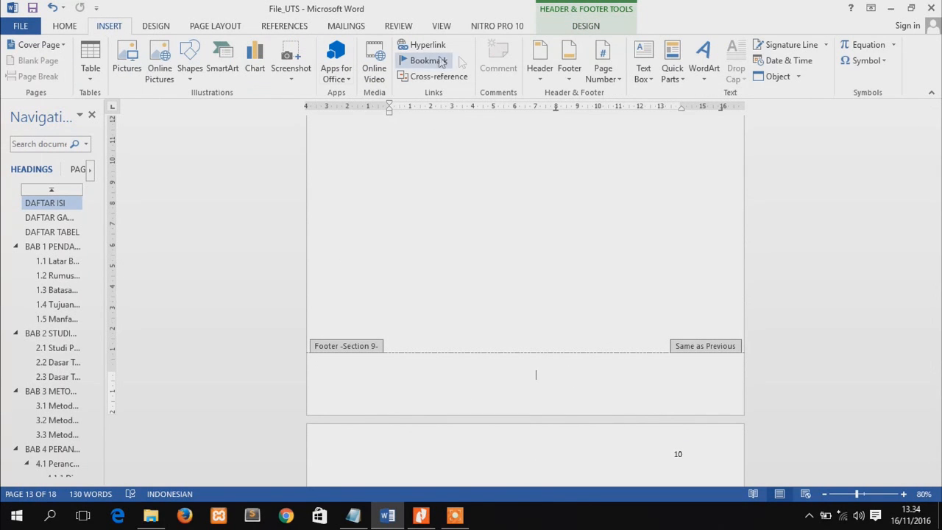
click(605, 76)
mouse_move(629, 110)
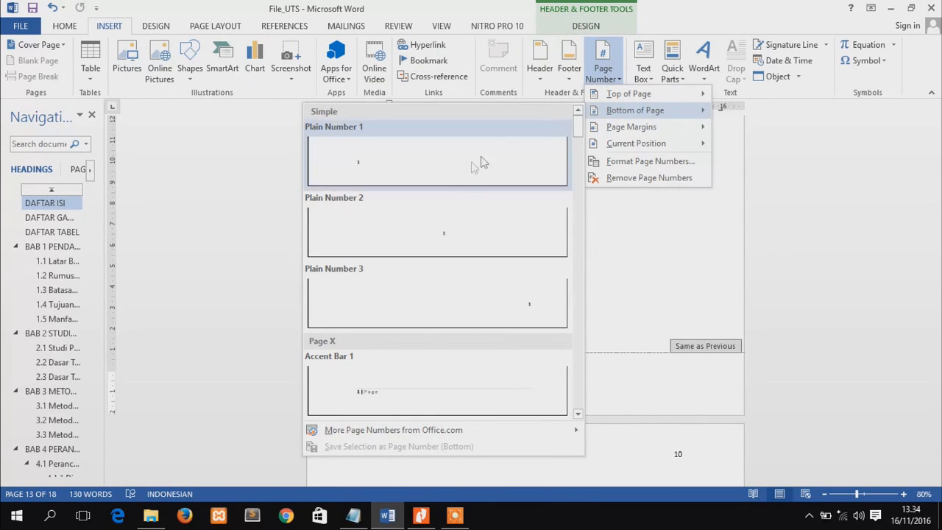
click(444, 239)
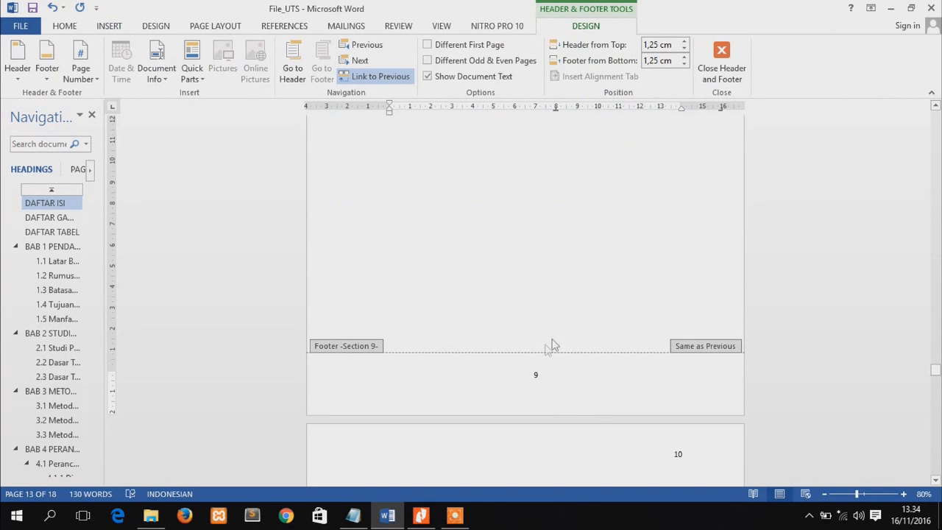
click(379, 76)
Unlink the Section 10 footer from the previous section and delete the page numbers from the Section 10 and Section 8 footers
scroll(828, 282, up, 2)
drag(939, 372, 939, 391)
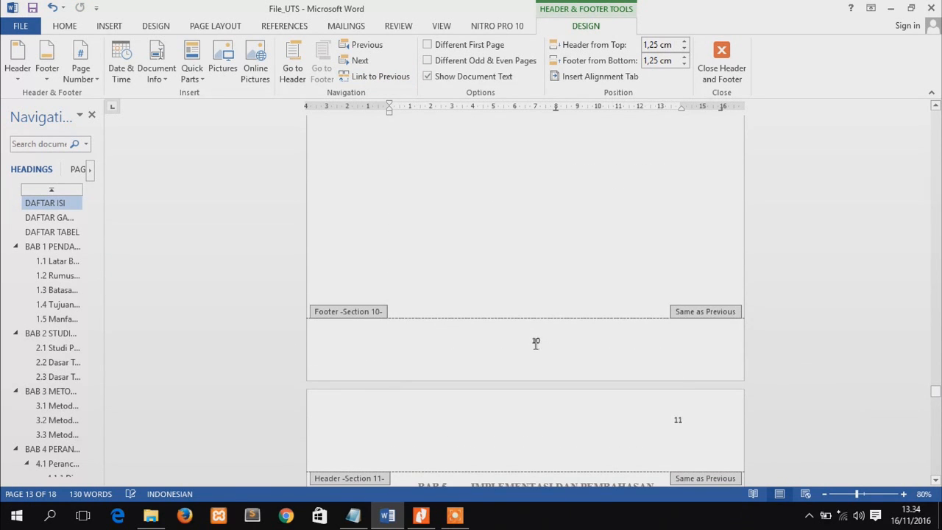
click(357, 77)
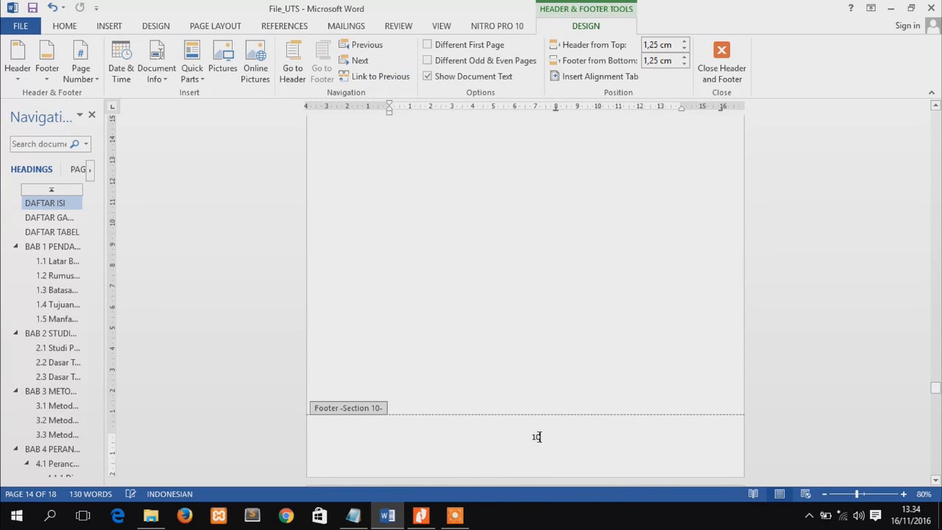
drag(937, 390, 935, 353)
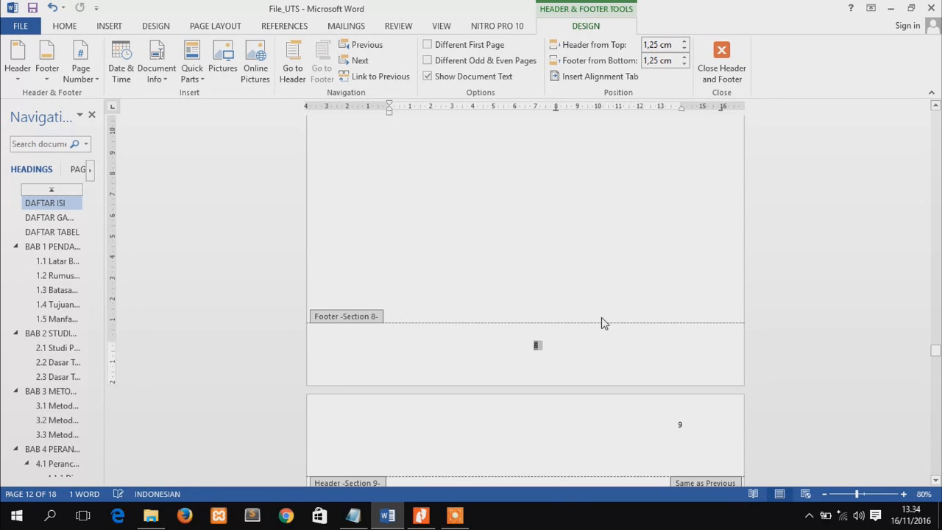
Unlink the Section 10 header from the previous section
drag(937, 358, 937, 375)
double_click(678, 346)
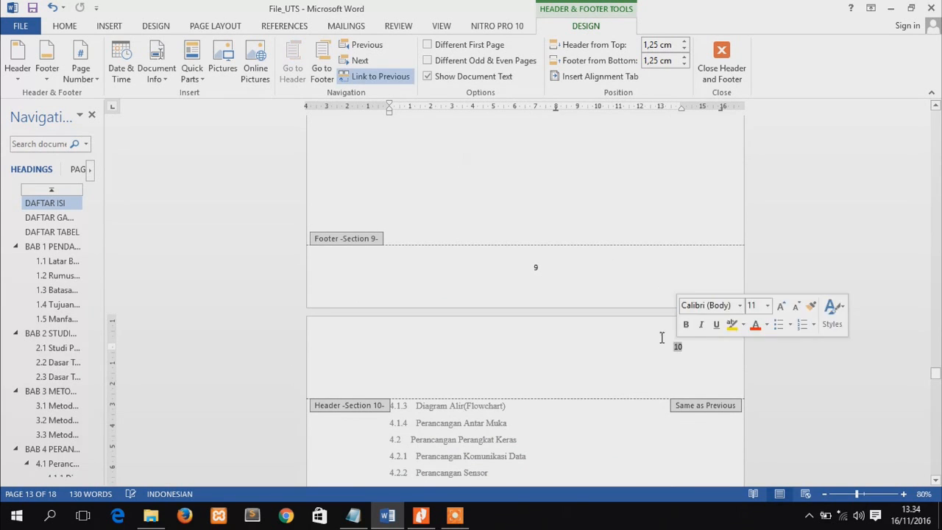
click(371, 76)
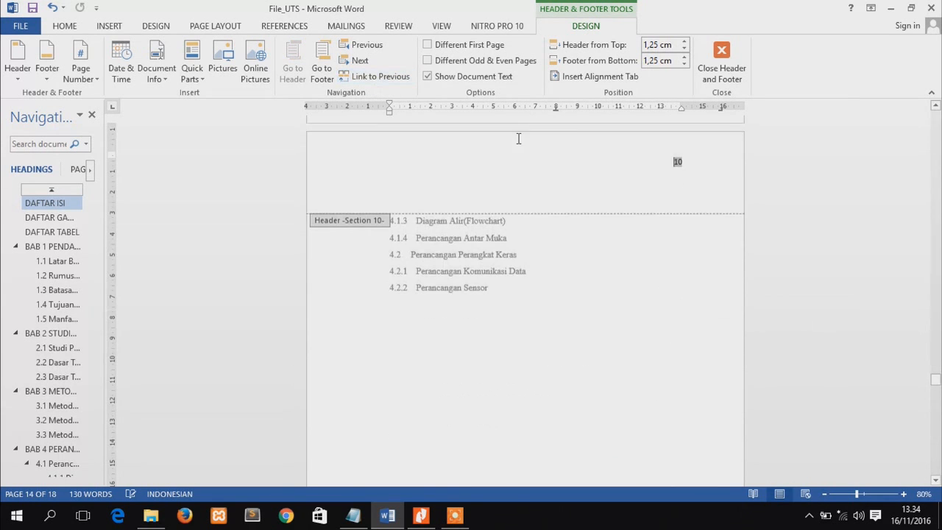
Unlink the Section 9 header on the BAB 4 page from the previous section
click(936, 106)
click(935, 108)
click(936, 109)
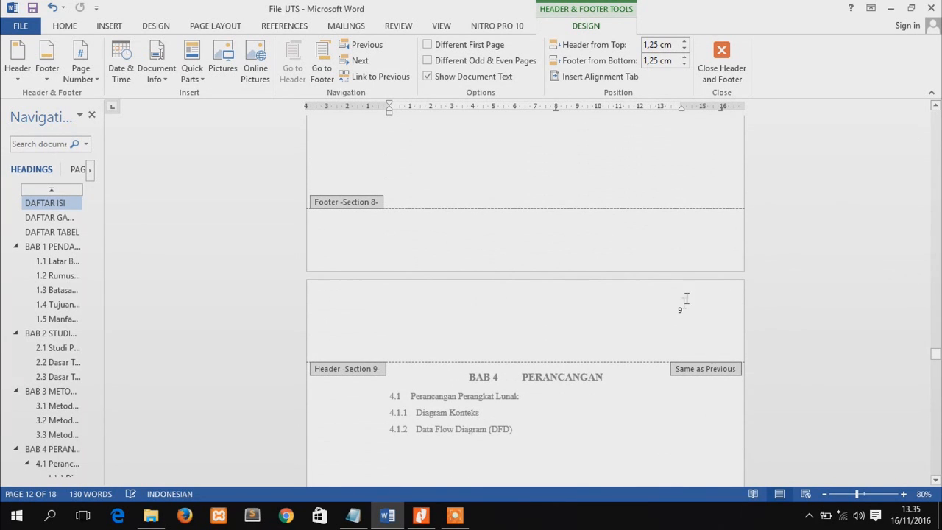
click(683, 310)
click(381, 78)
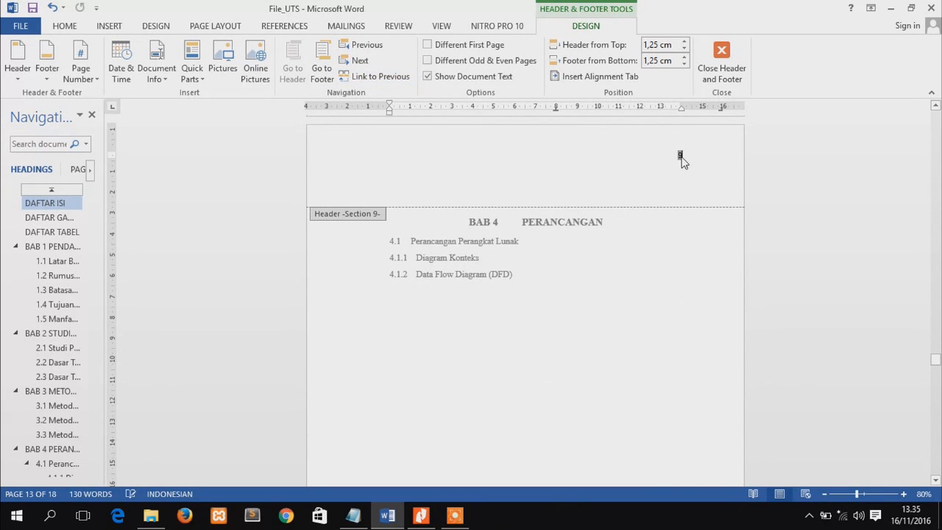
Insert a bottom-of-page number in the Plain Number 2 style in the BAB 5 page's Section 11 footer and unlink that footer from the previous section
drag(936, 362, 936, 409)
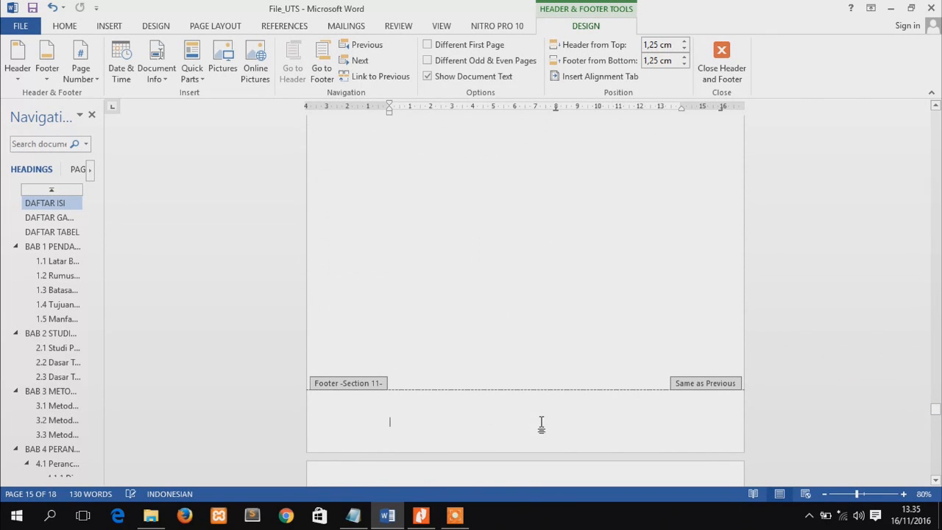
click(109, 26)
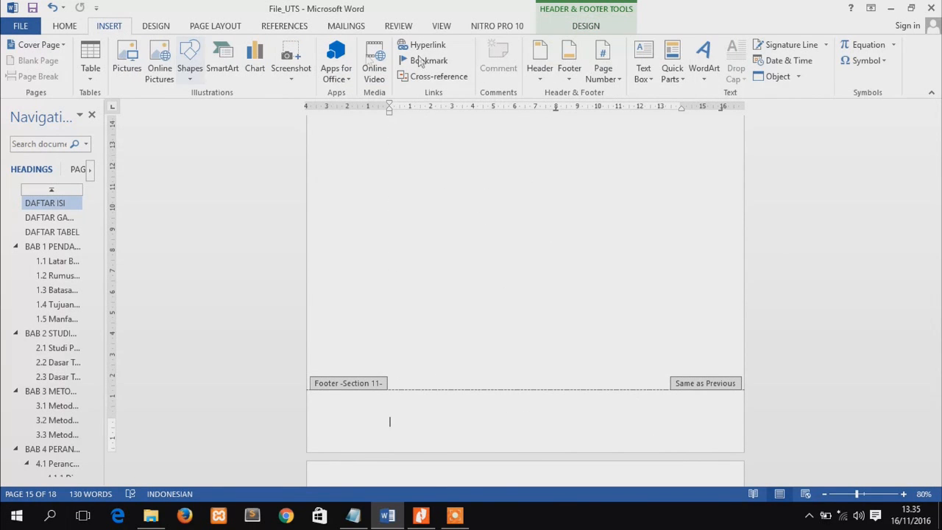
click(600, 68)
mouse_move(632, 110)
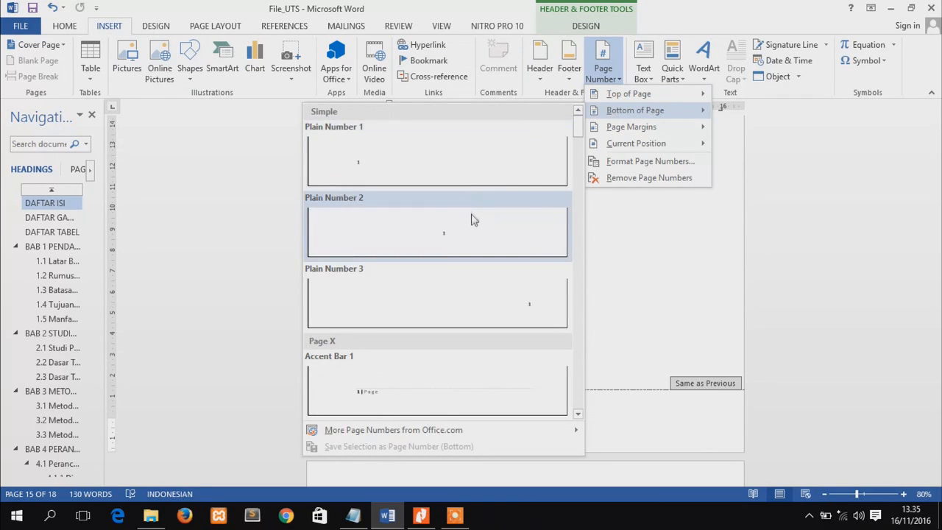
click(473, 220)
drag(937, 414, 936, 418)
click(389, 77)
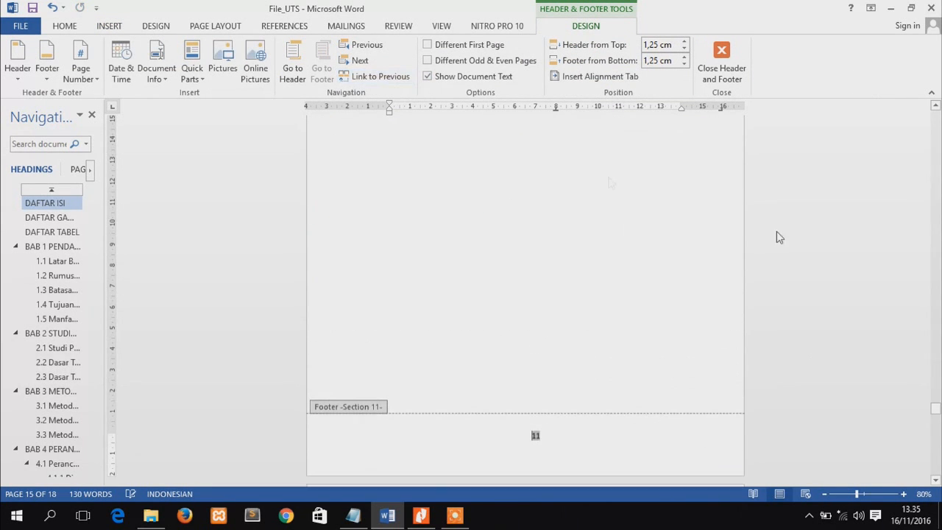
Unlink the Section 12 footer and header from the previous section and delete the page number from the footer
drag(936, 410, 936, 439)
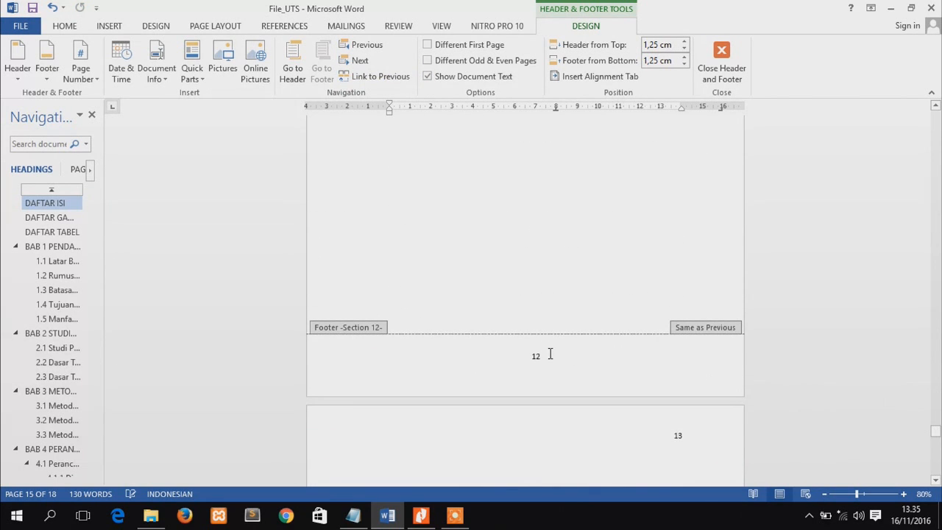
click(355, 76)
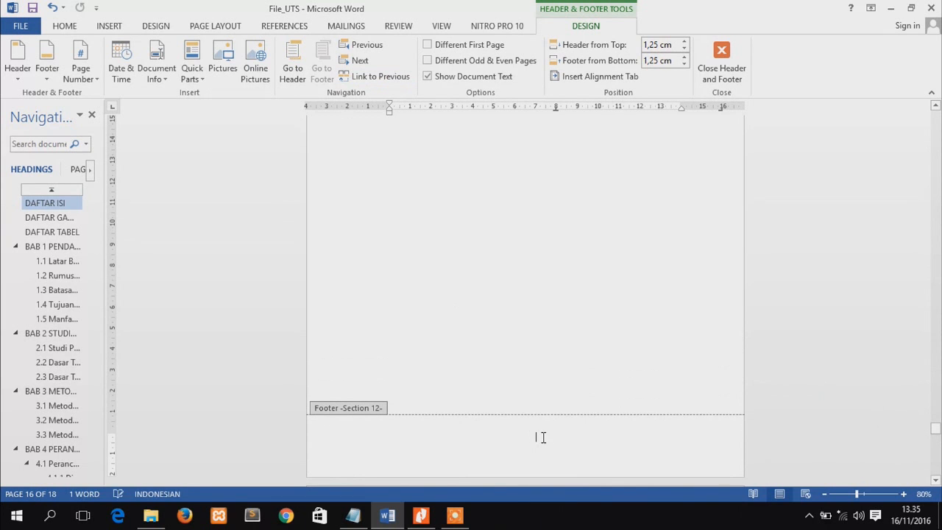
drag(936, 435, 936, 397)
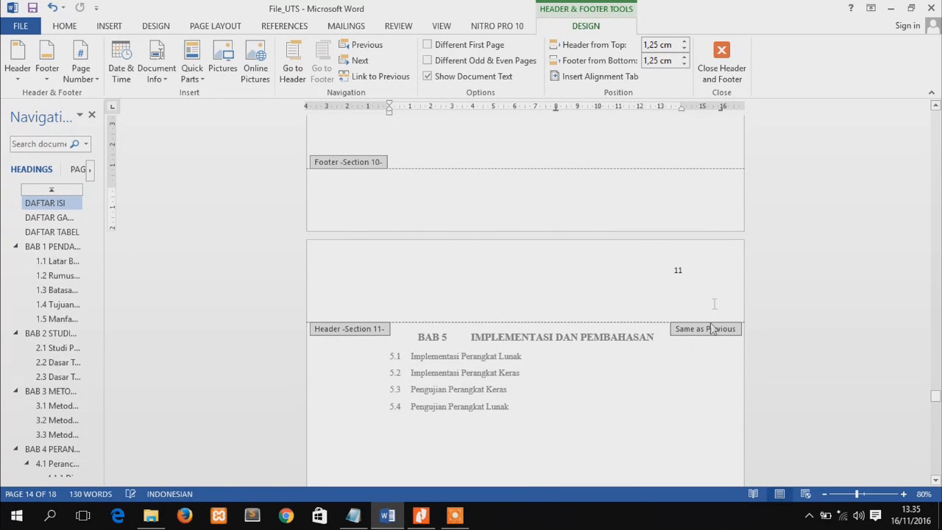
drag(936, 396, 850, 416)
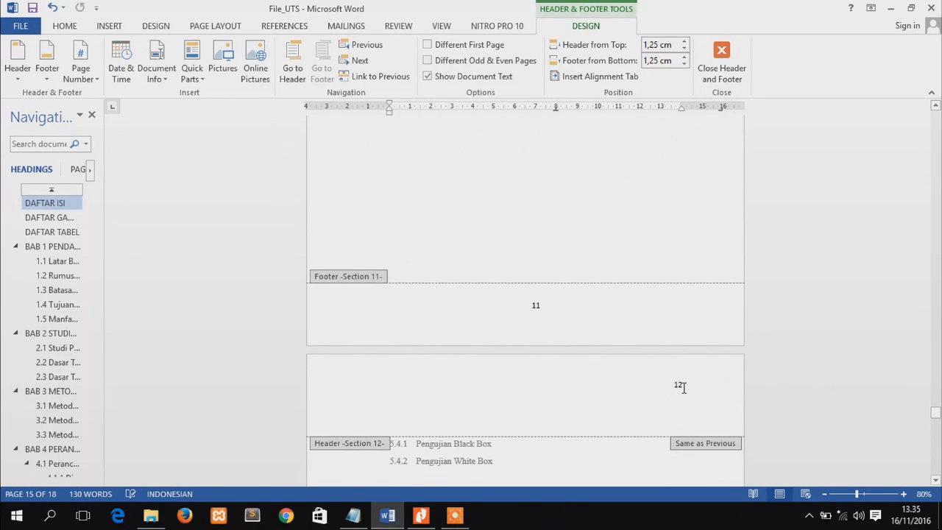
click(372, 76)
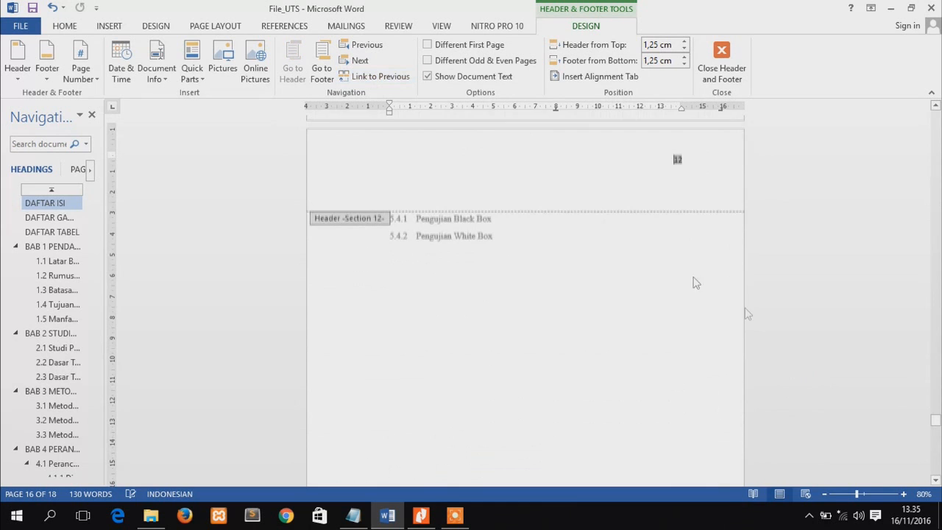
Unlink the BAB 5 page's Section 11 header from the previous section and delete its page number
drag(936, 423, 899, 393)
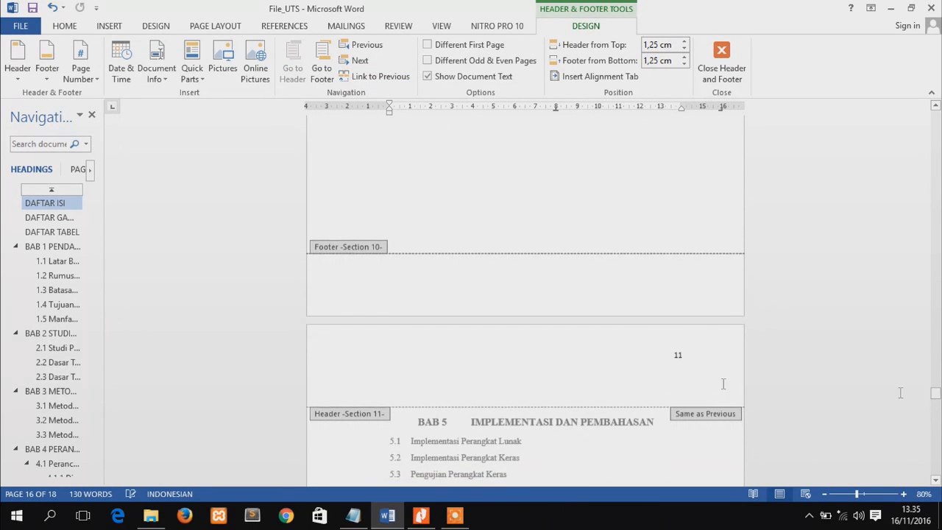
double_click(677, 354)
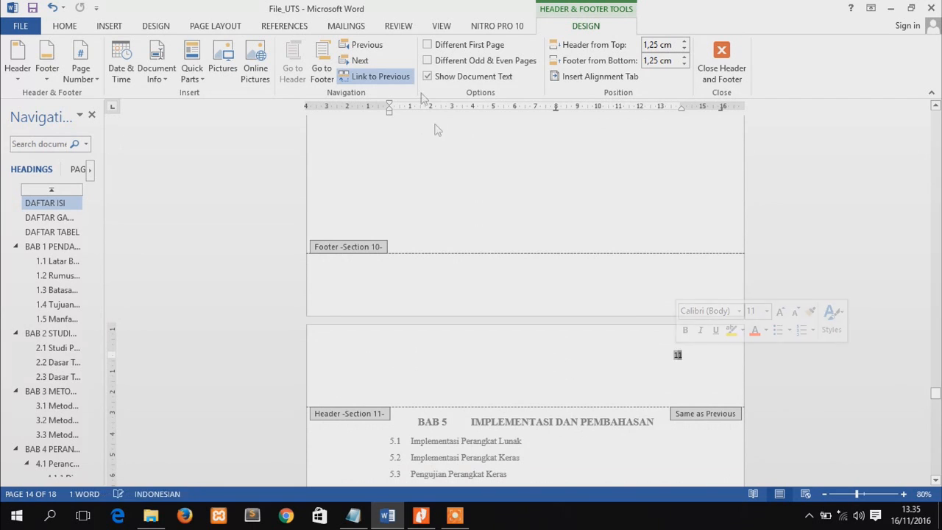
click(380, 77)
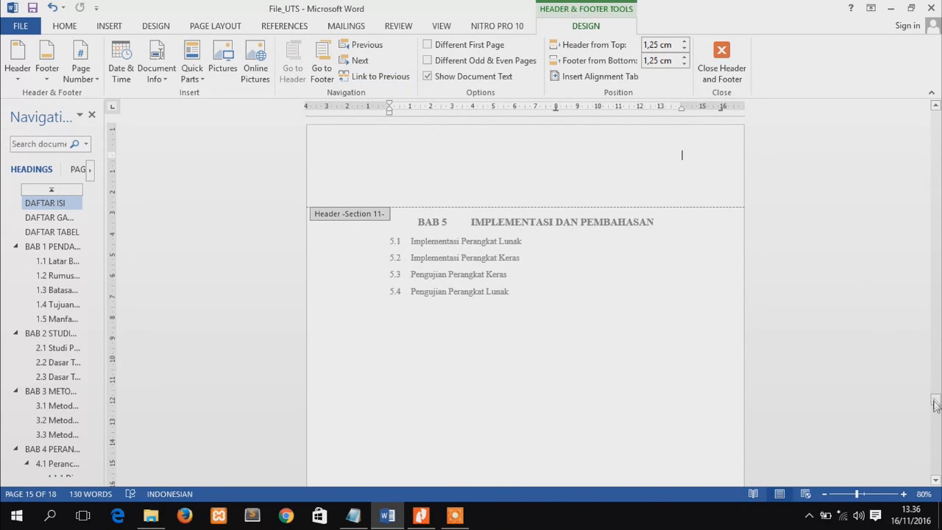
Insert a bottom-of-page number in the Plain Number 2 style in the BAB 6 page's Section 13 footer and unlink that footer from the previous section
mouse_move(936, 407)
mouse_down()
mouse_move(935, 306)
mouse_move(939, 403)
mouse_up()
drag(935, 399, 935, 451)
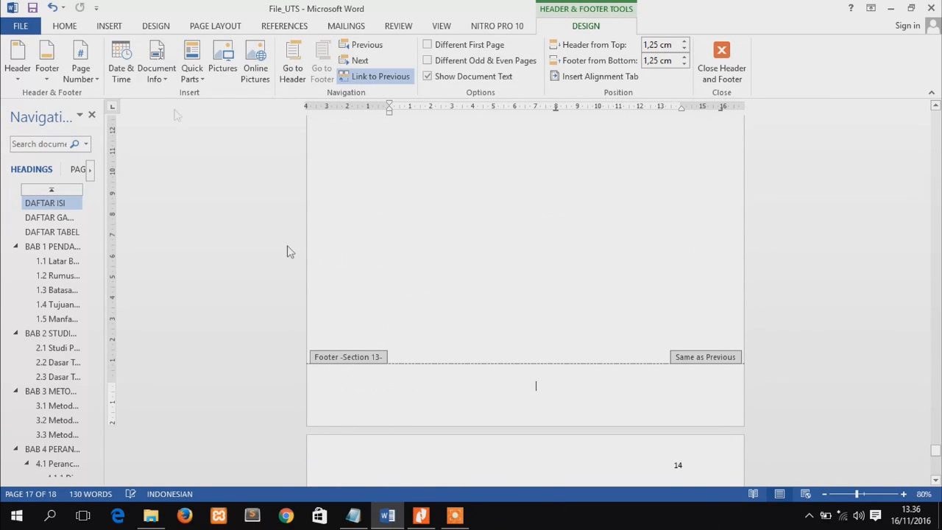
click(109, 26)
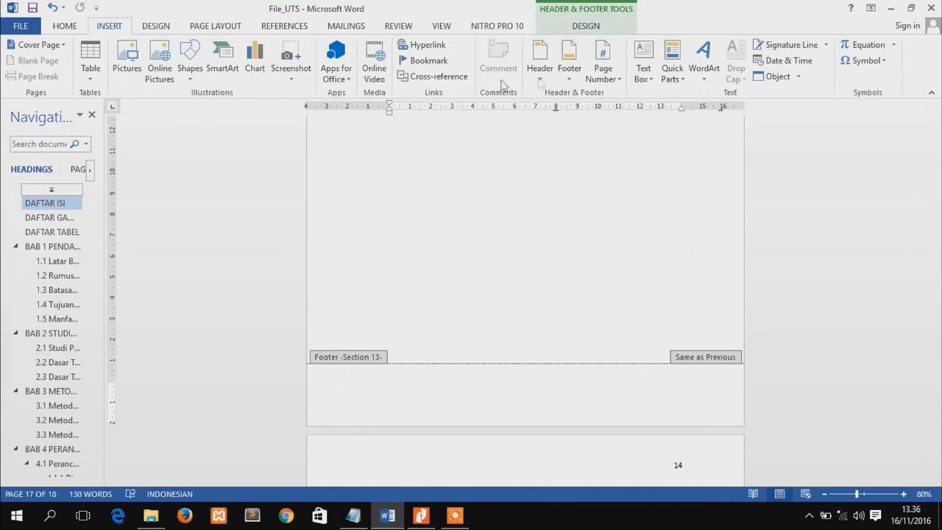
click(603, 72)
mouse_move(610, 118)
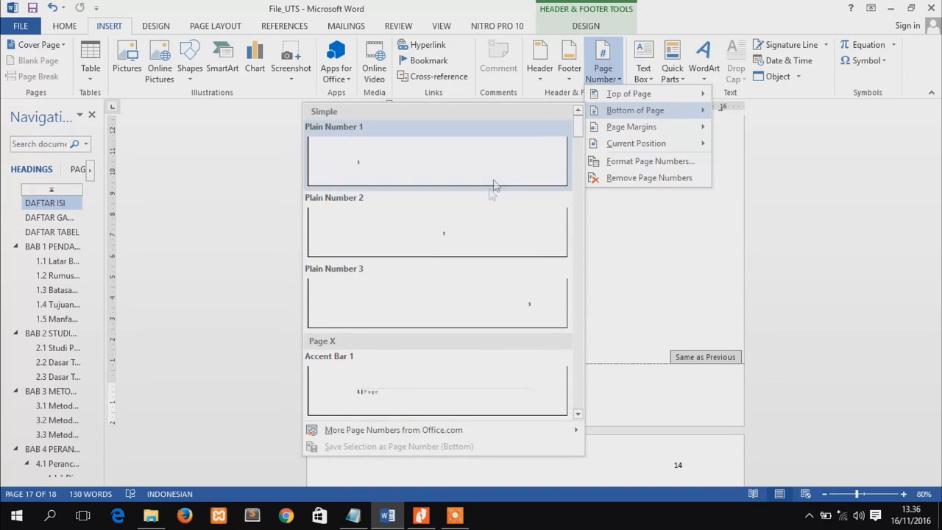
click(475, 233)
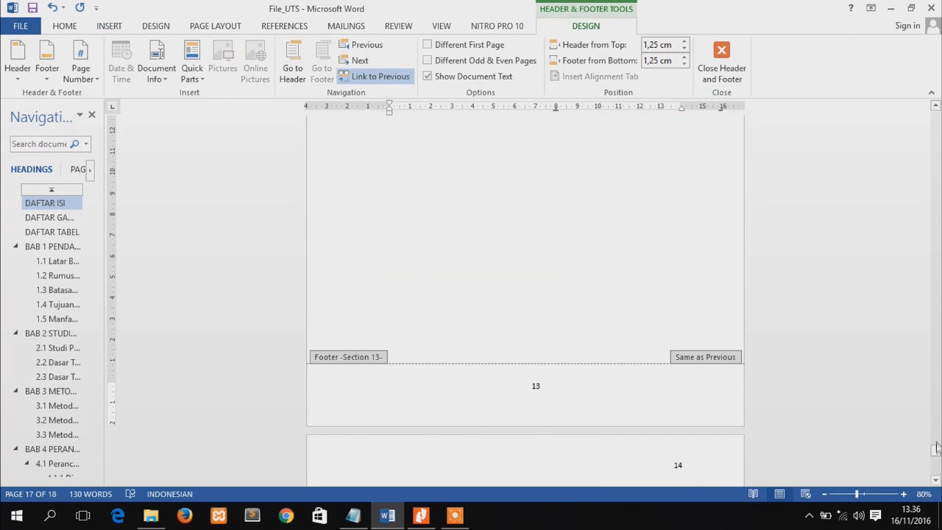
drag(936, 454, 936, 446)
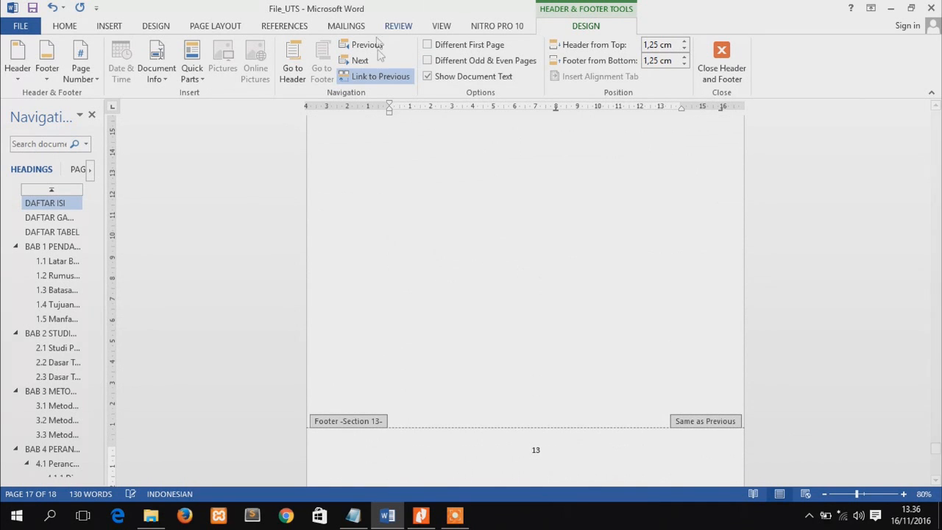
click(384, 76)
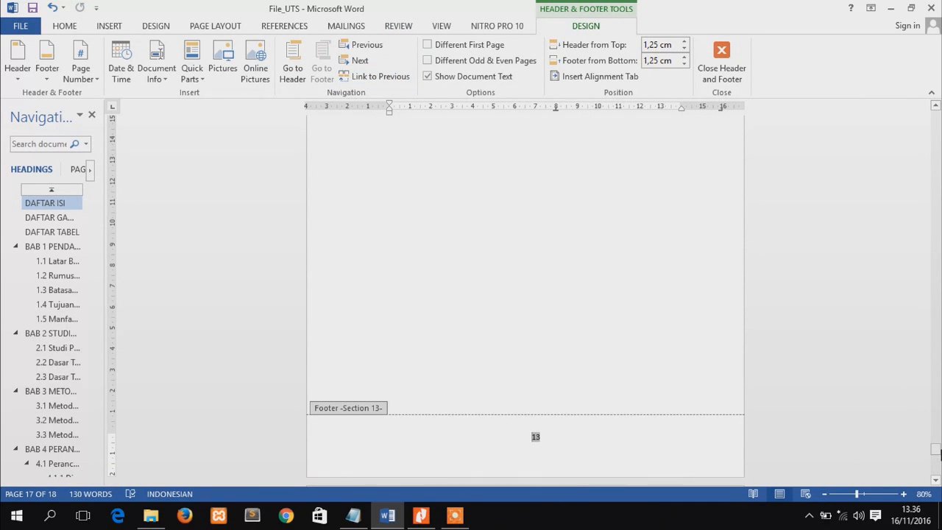
Unlink the Section 14 footer from the previous section and delete the page numbers from the Section 14 and Section 12 footers
drag(939, 454, 937, 475)
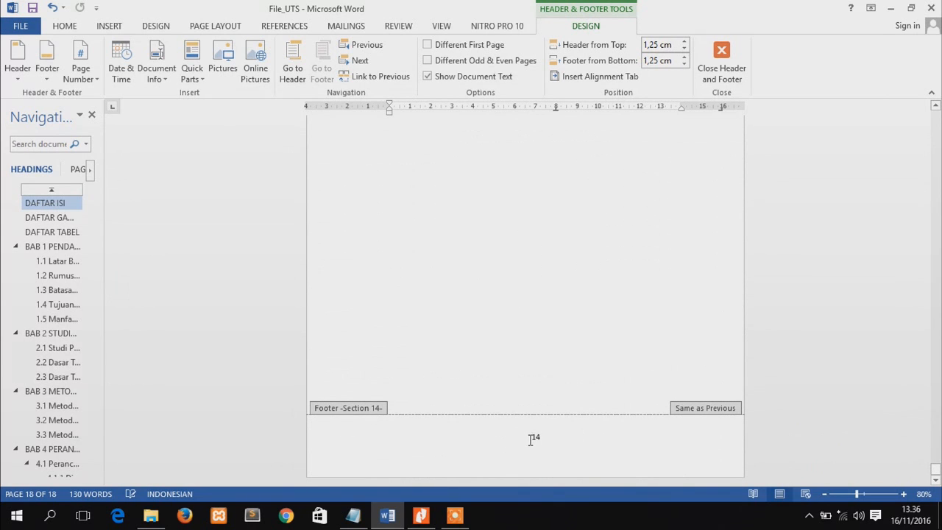
click(531, 439)
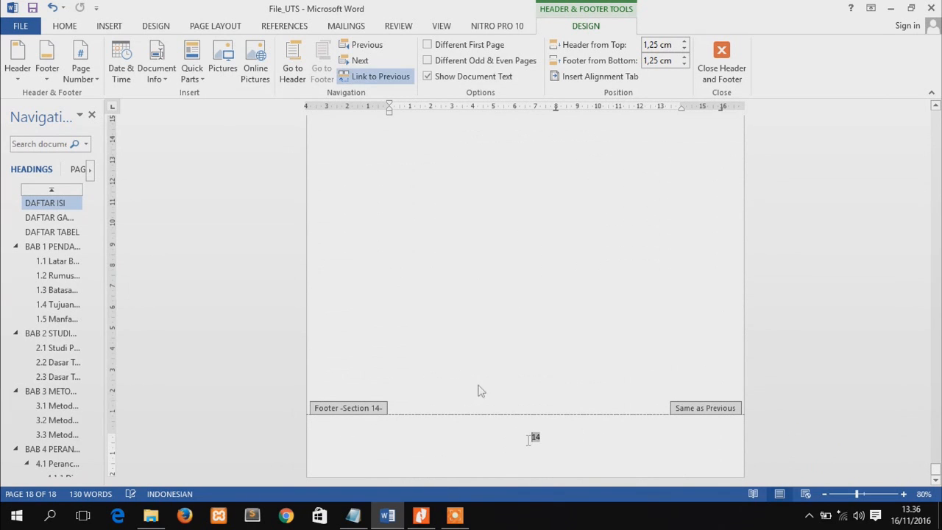
click(379, 78)
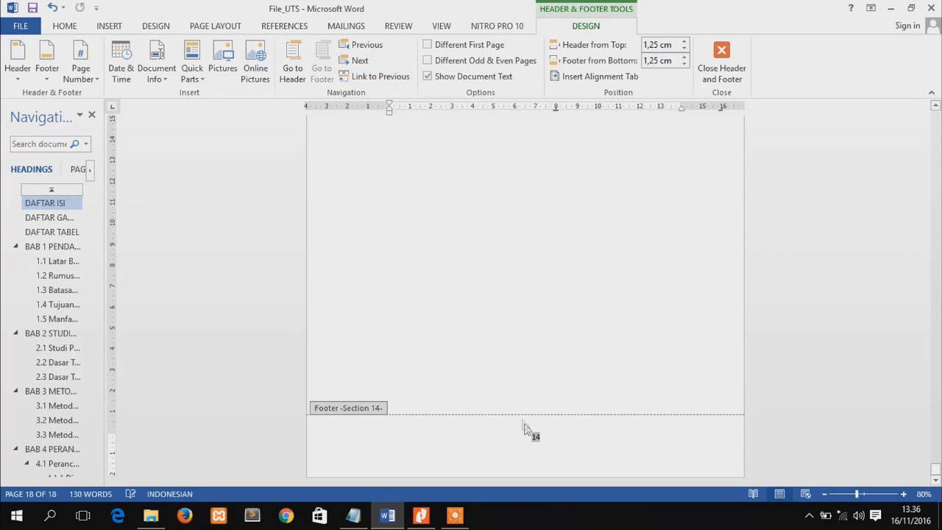
double_click(543, 437)
key(Delete)
drag(937, 472, 936, 435)
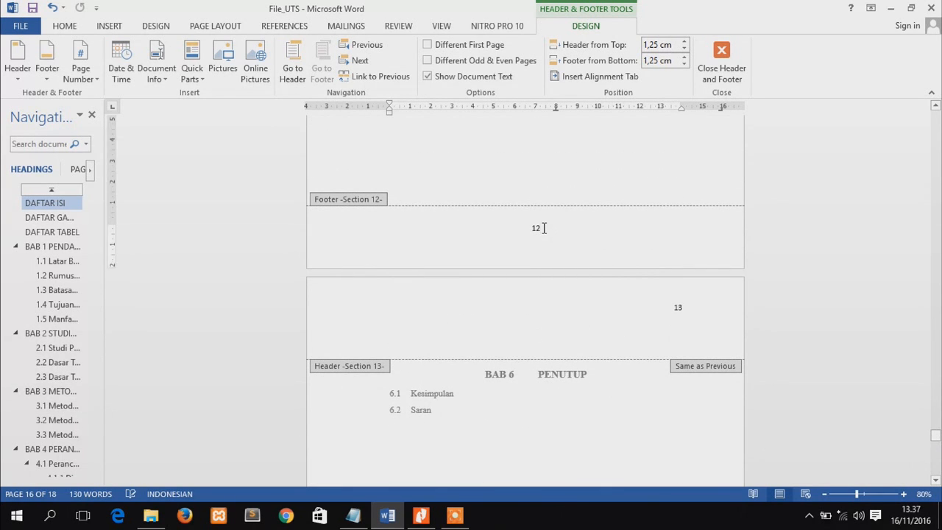
key(Delete)
Unlink the Section 14 and Section 13 headers from their previous sections and delete the page number from the BAB 6 page's Section 13 header
drag(936, 436, 936, 450)
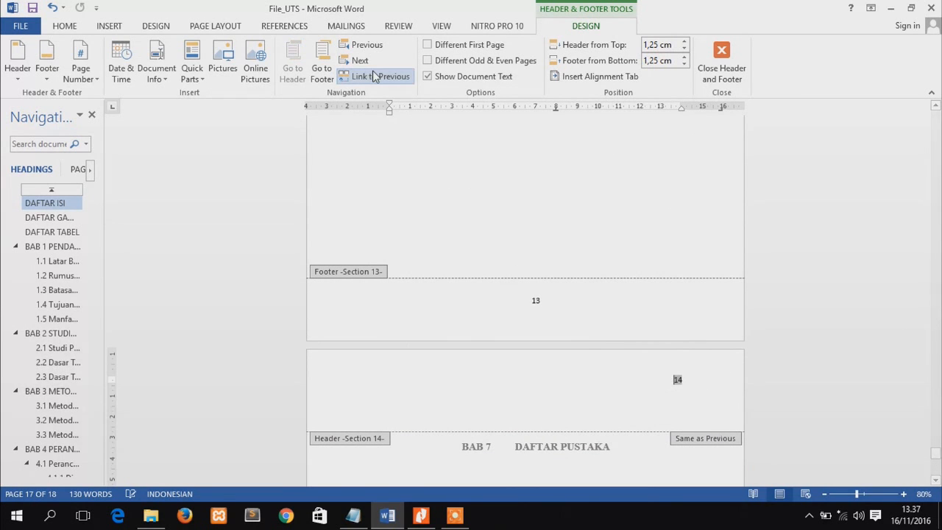
click(346, 76)
drag(938, 462, 937, 438)
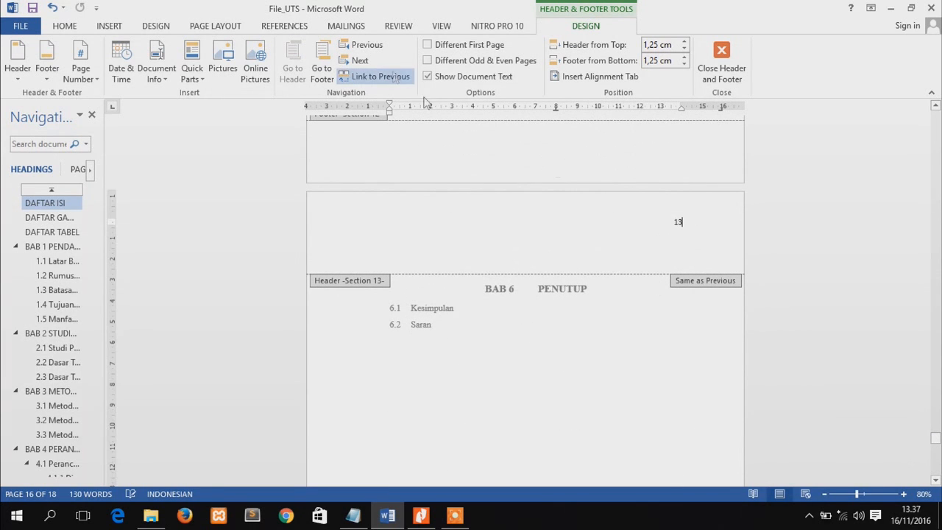
click(353, 76)
double_click(677, 157)
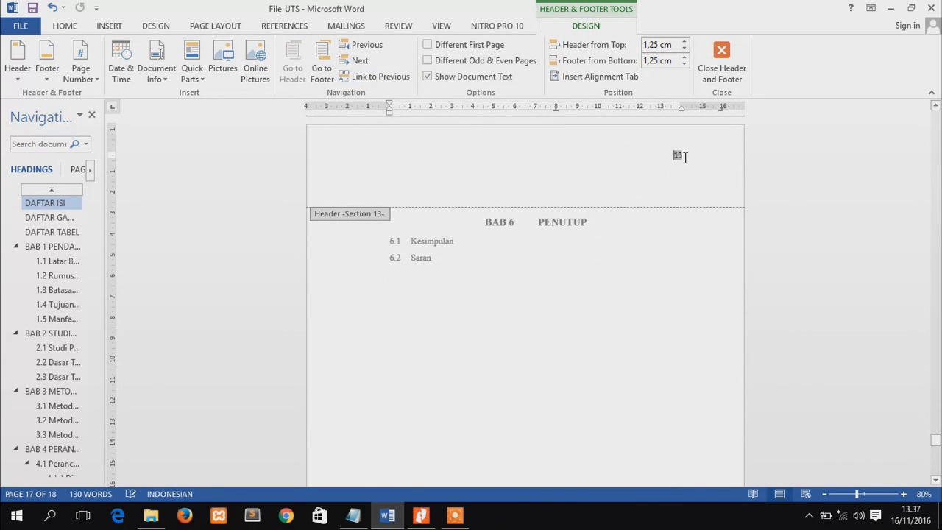
key(Delete)
Insert a bottom-of-page number in the Plain Number 2 style in the BAB 7 DAFTAR PUSTAKA page's Section 14 footer
drag(937, 442, 935, 469)
click(519, 457)
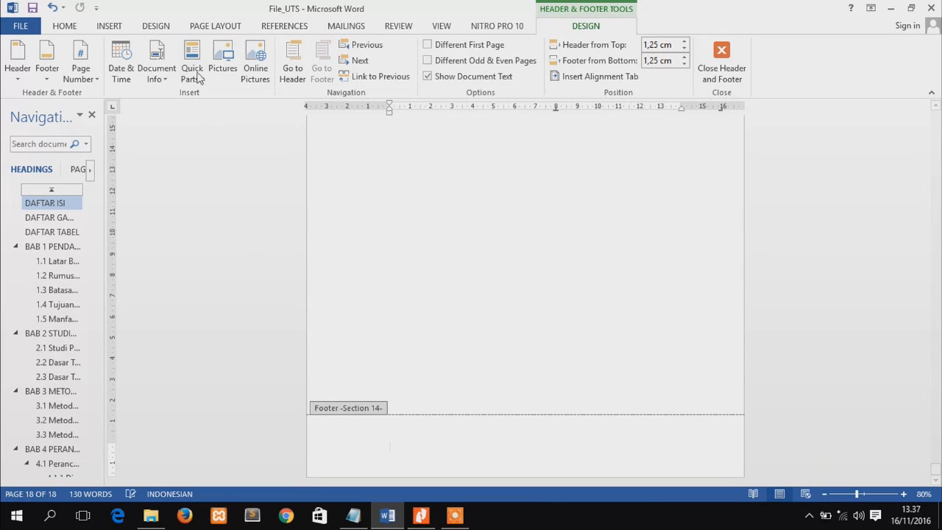
click(111, 33)
click(603, 68)
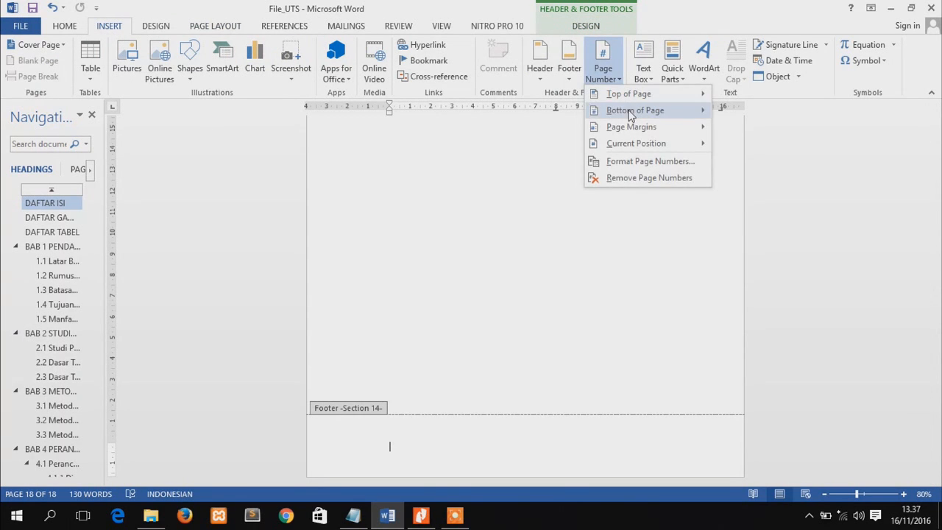
mouse_move(634, 110)
click(404, 228)
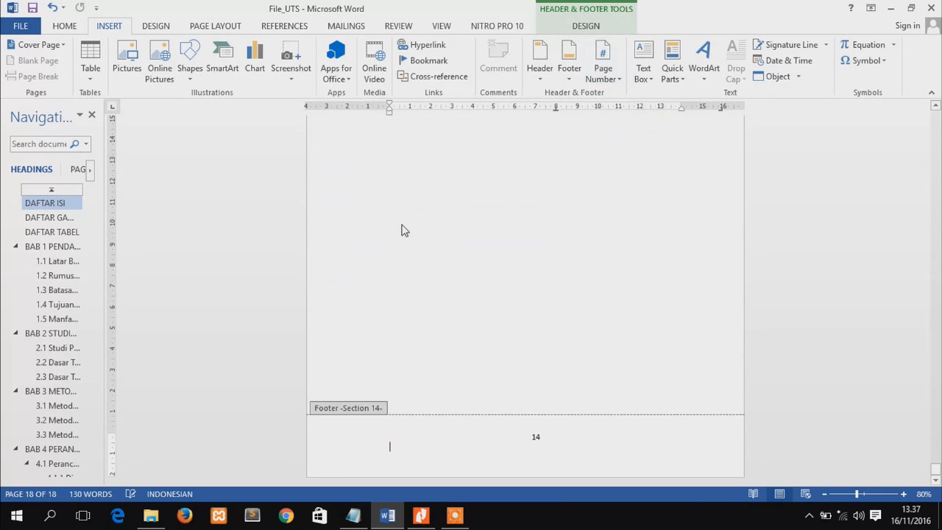
click(535, 439)
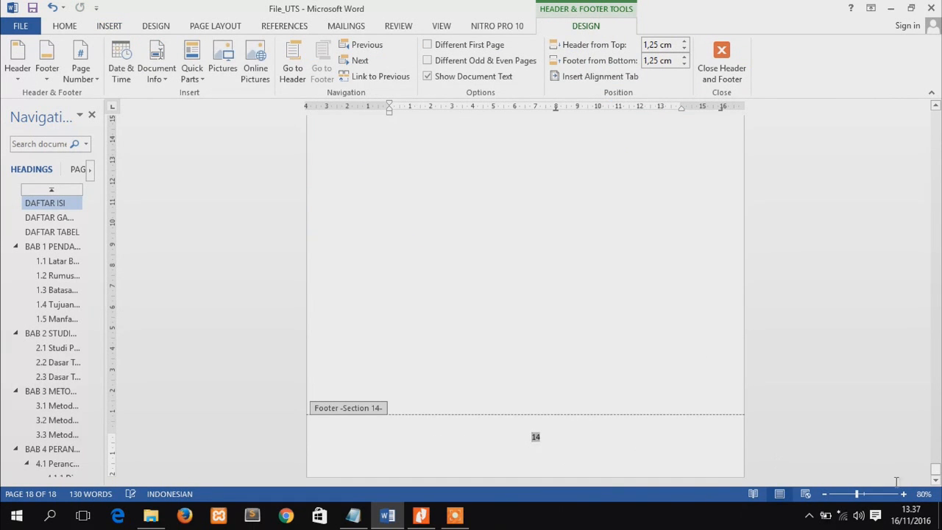
Delete the page number from the BAB 7 page's Section 14 header
drag(933, 479, 933, 468)
click(679, 230)
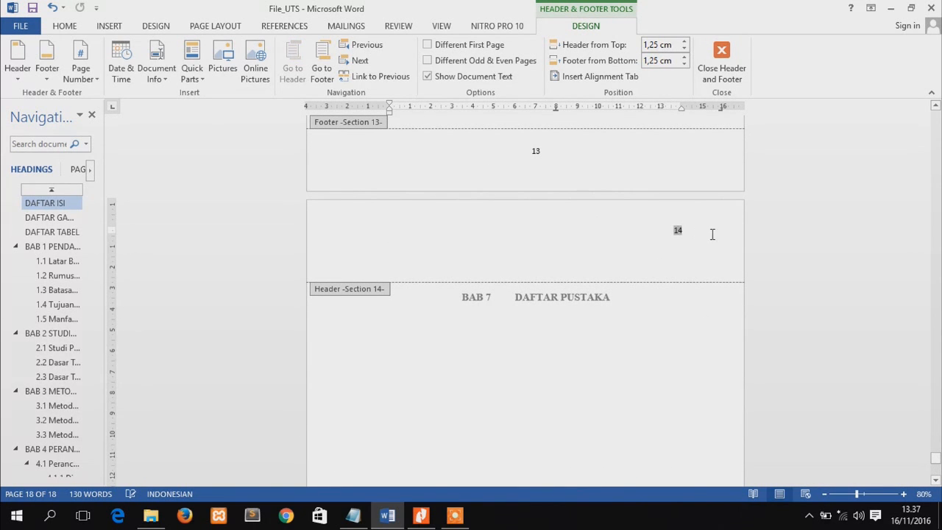
key(Delete)
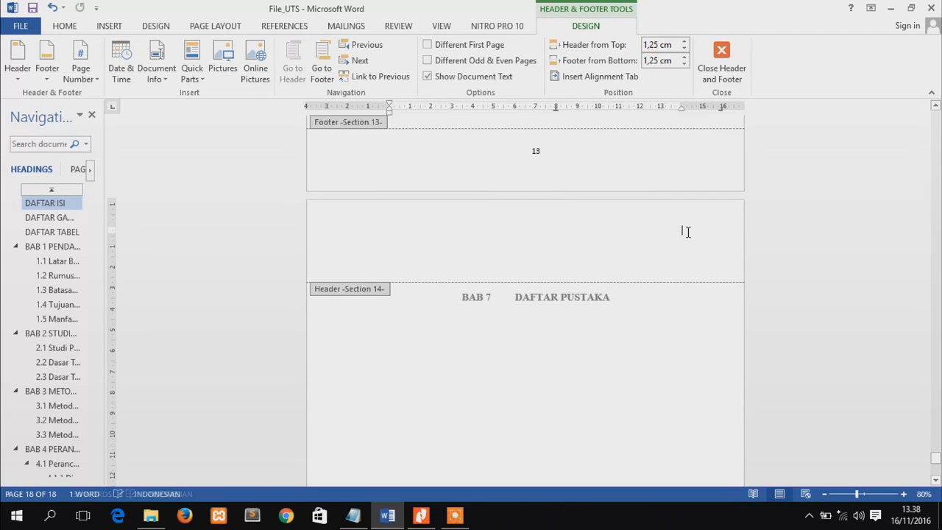
Check the page numbering from the last page back to the cover, read the STEP notes in Notepad, and return to Word
drag(935, 461, 936, 469)
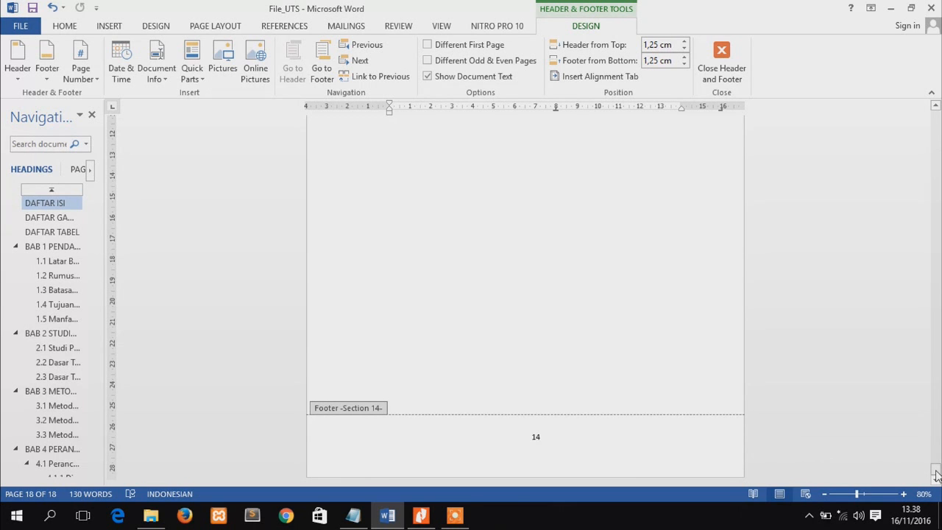
drag(936, 475, 935, 116)
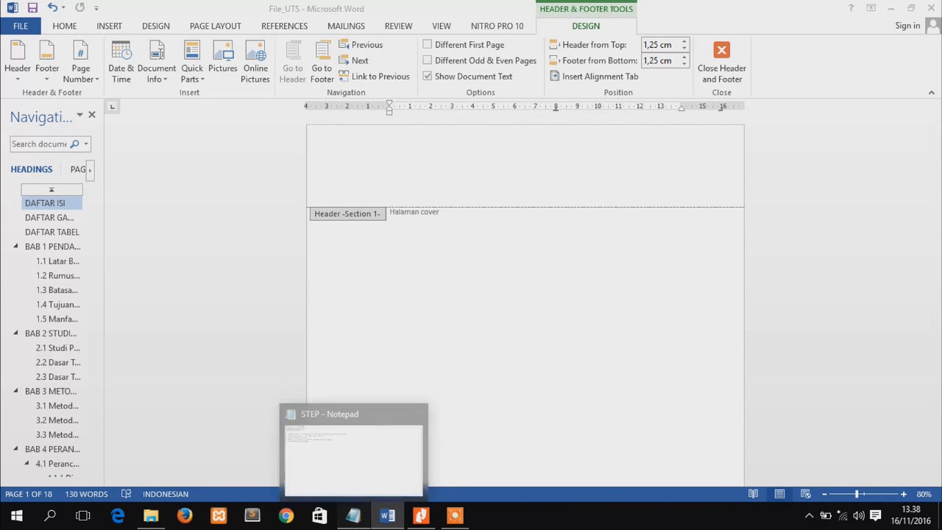
click(353, 515)
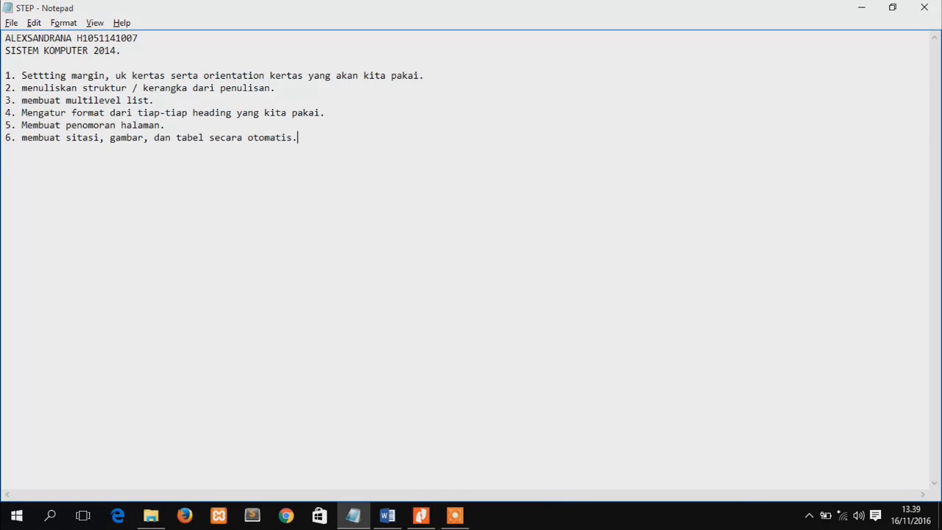
key(alt+Tab)
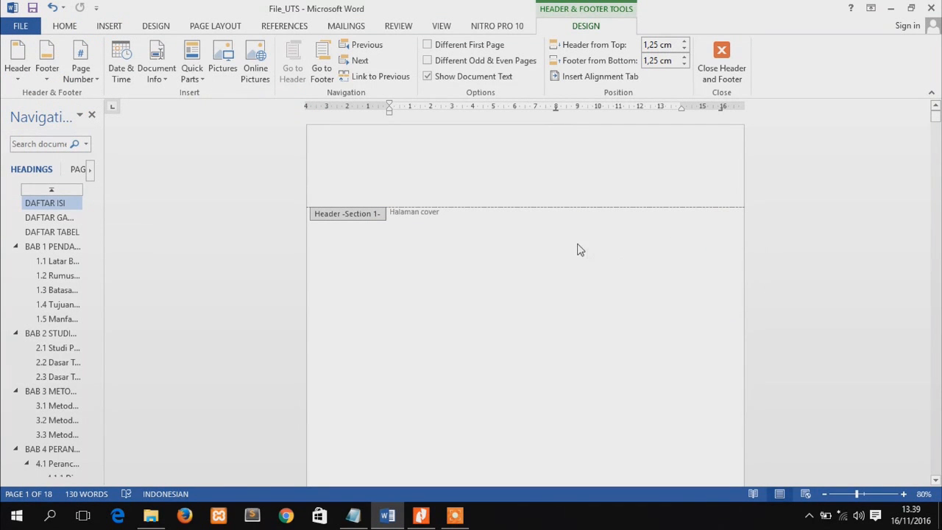
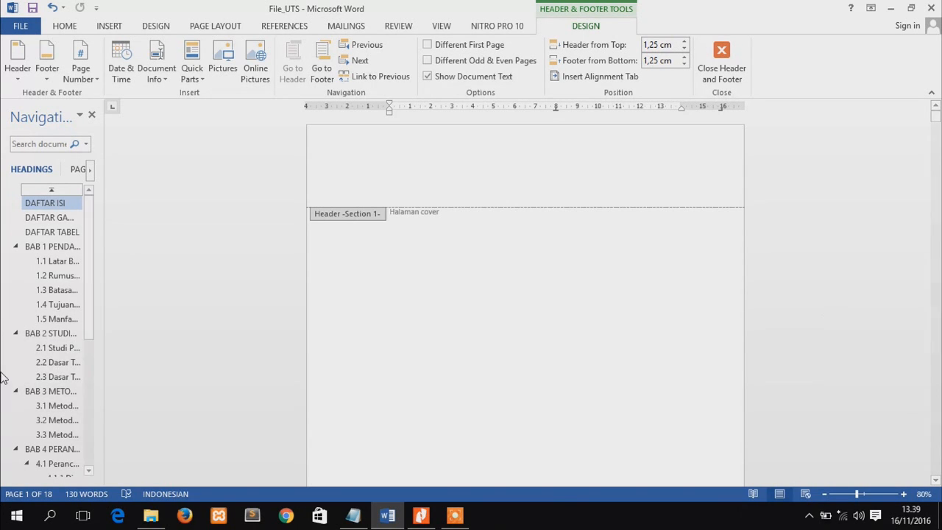
Add an empty body paragraph in Normal style below the 2.1 Studi Pustaka heading in BAB 2
click(55, 351)
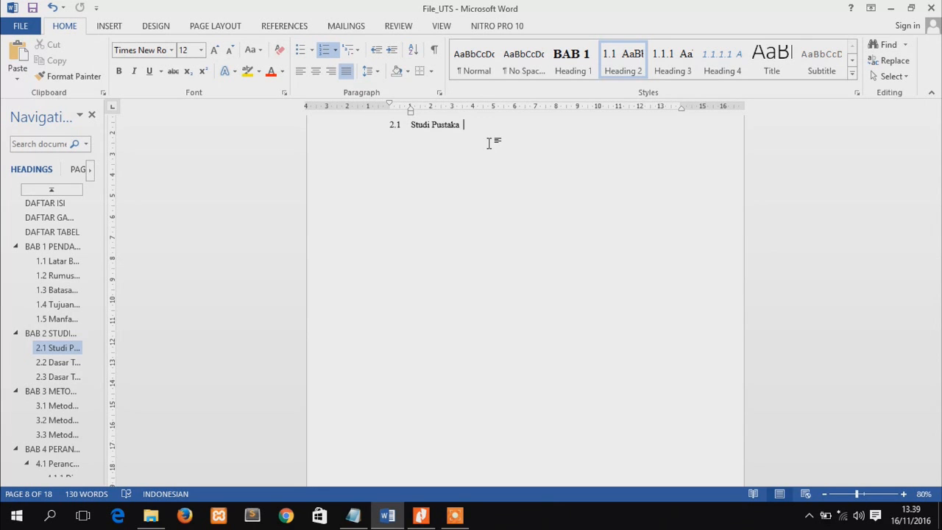
key(Return)
key(BackSpace)
key(Down)
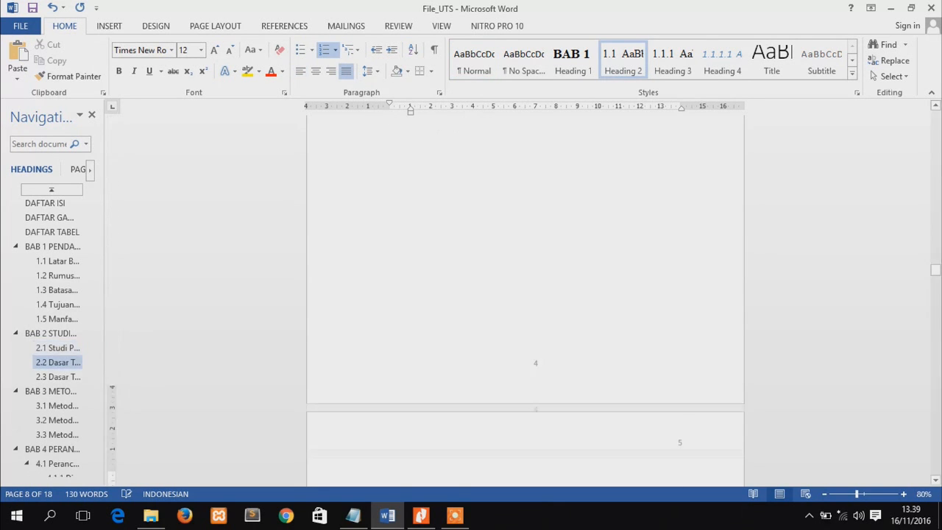
key(Up)
key(Return)
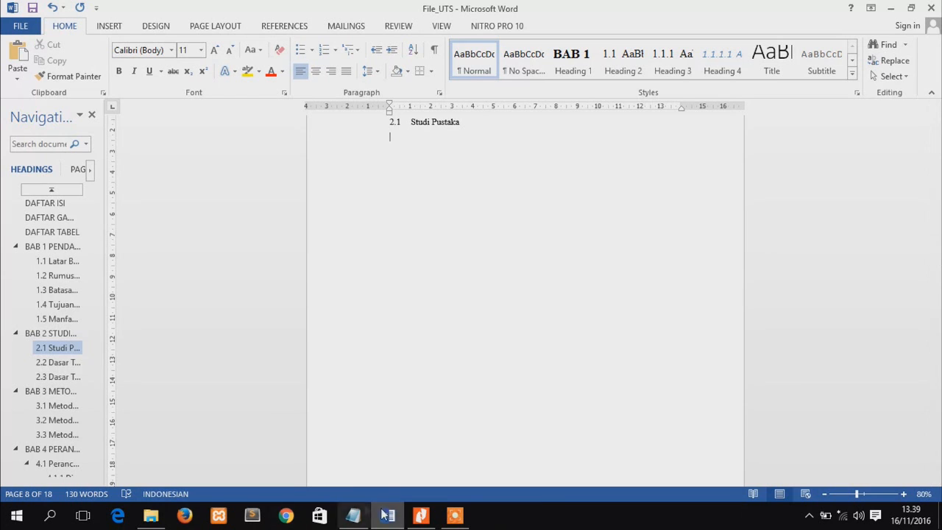
Switch to File Explorer, browse to the METODOLOGI PENELITIAN folder's TUGAS 4 subfolder, and open the copy of the research proposal document
mouse_move(366, 522)
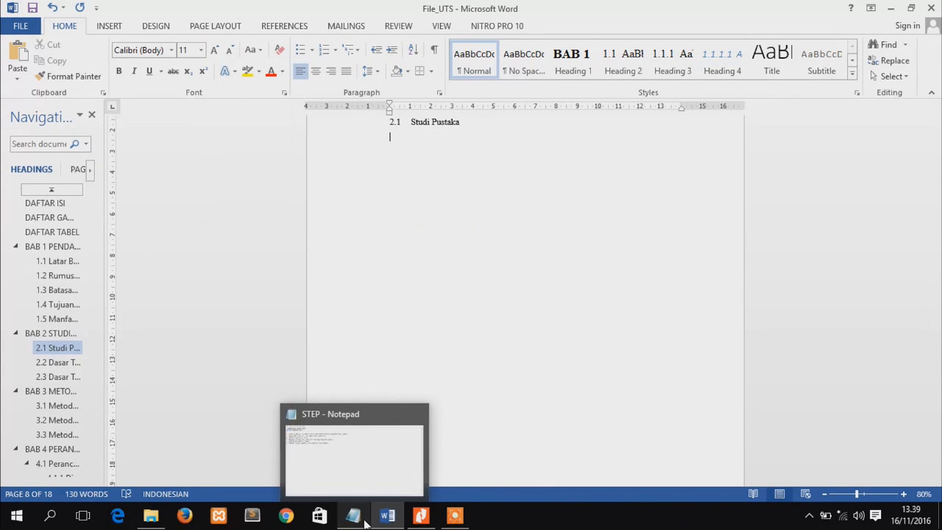
click(154, 516)
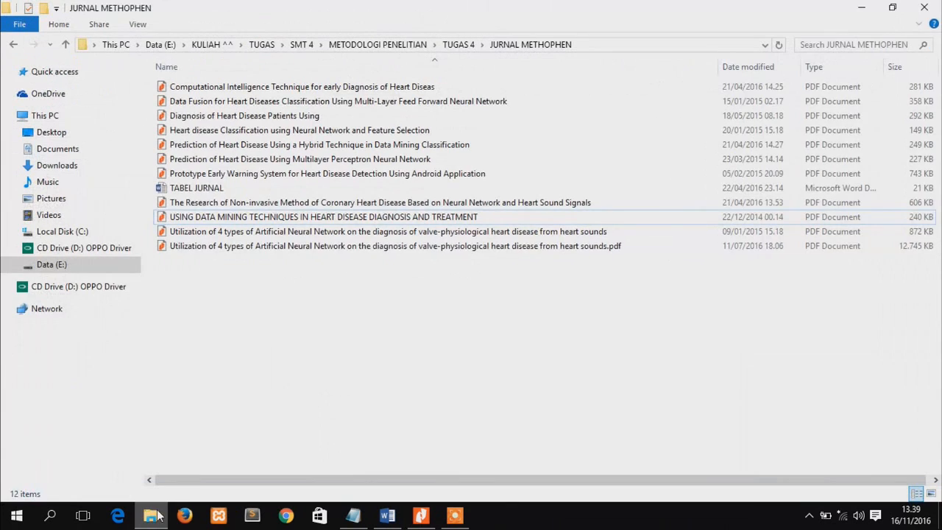
key(alt+Left)
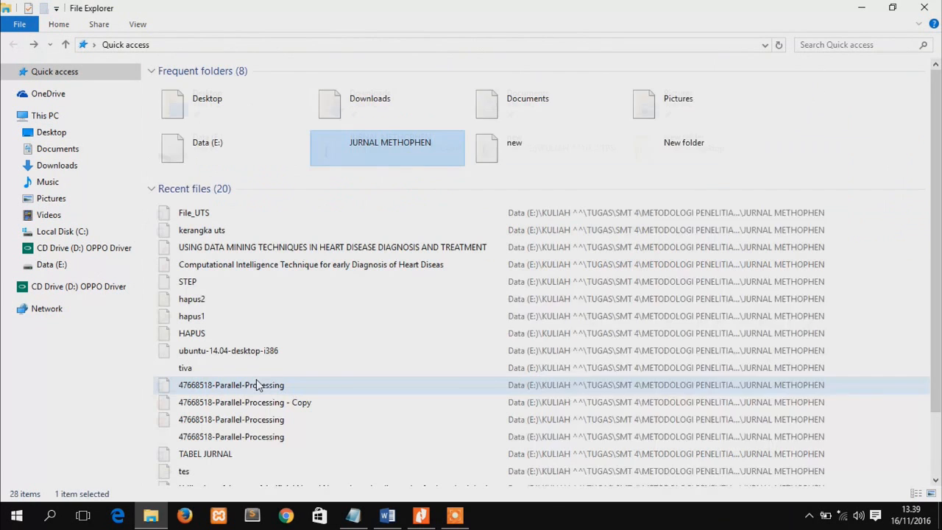
double_click(381, 155)
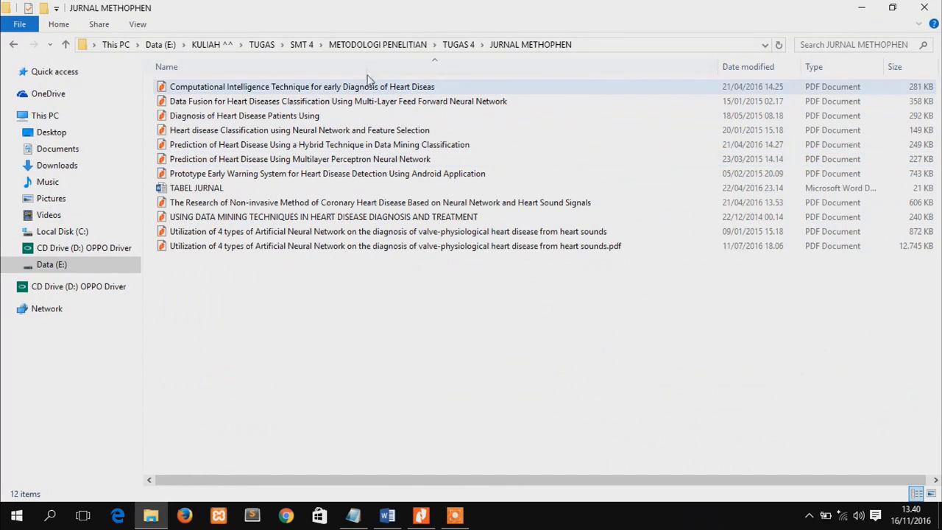
click(370, 48)
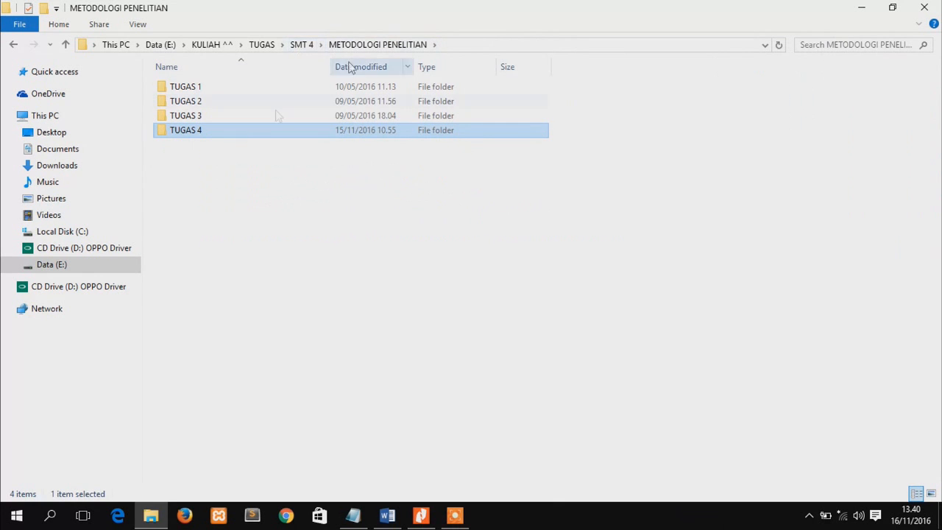
double_click(201, 133)
double_click(243, 115)
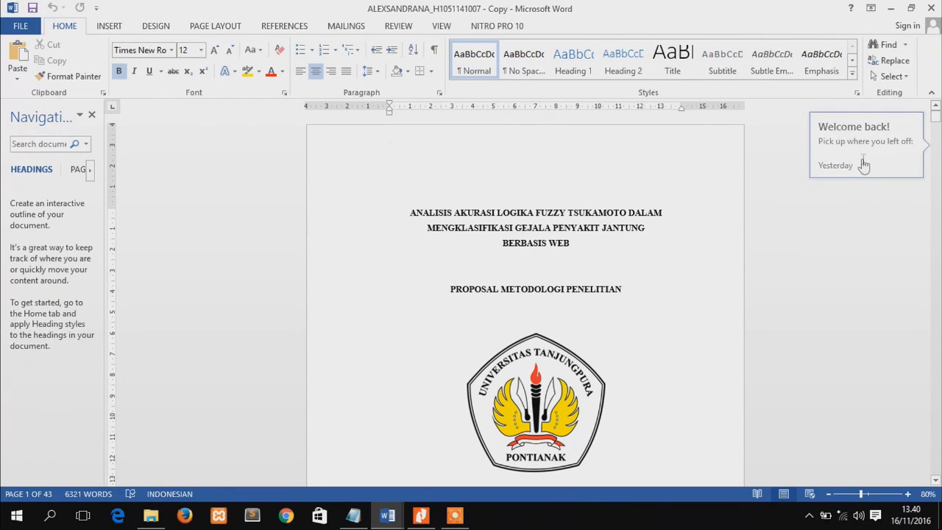
Copy the 1.1 LATAR BELAKANG text from "Jantung merupakan" through "(fire strength)." and paste it below 2.1 Studi Pustaka in File_UTS
click(864, 164)
drag(937, 173, 936, 165)
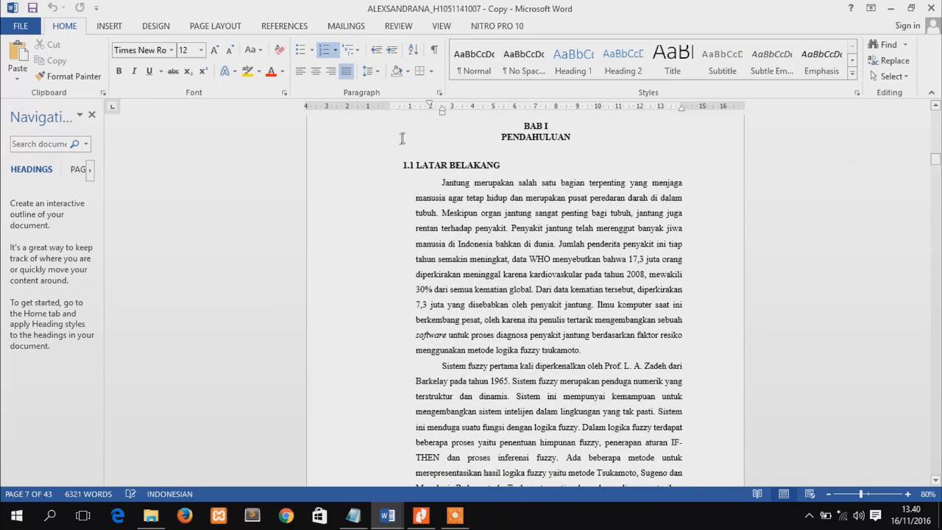
drag(440, 182, 500, 127)
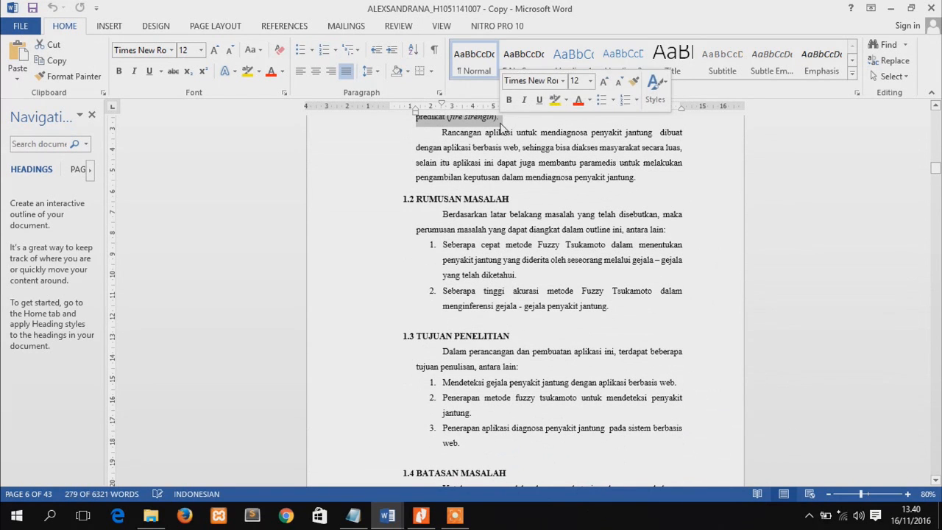
click(890, 8)
key(ctrl+v)
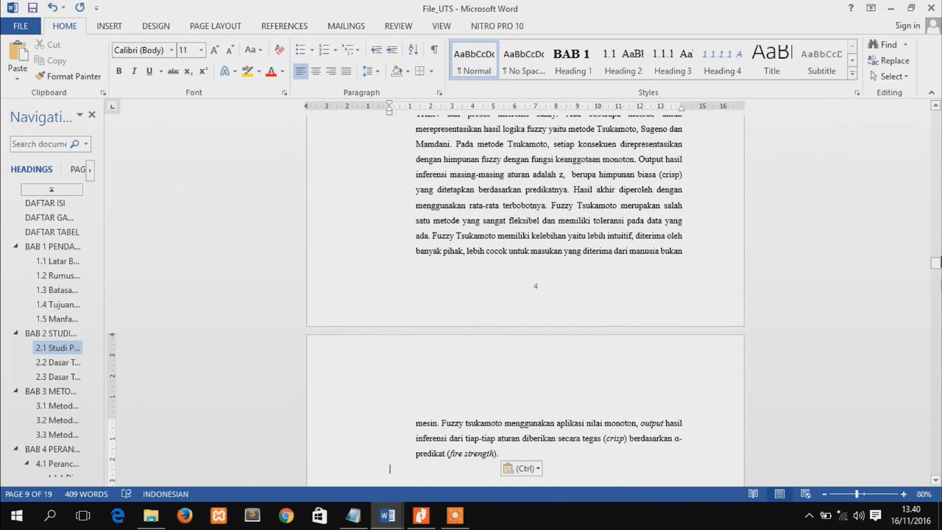
drag(936, 265, 936, 260)
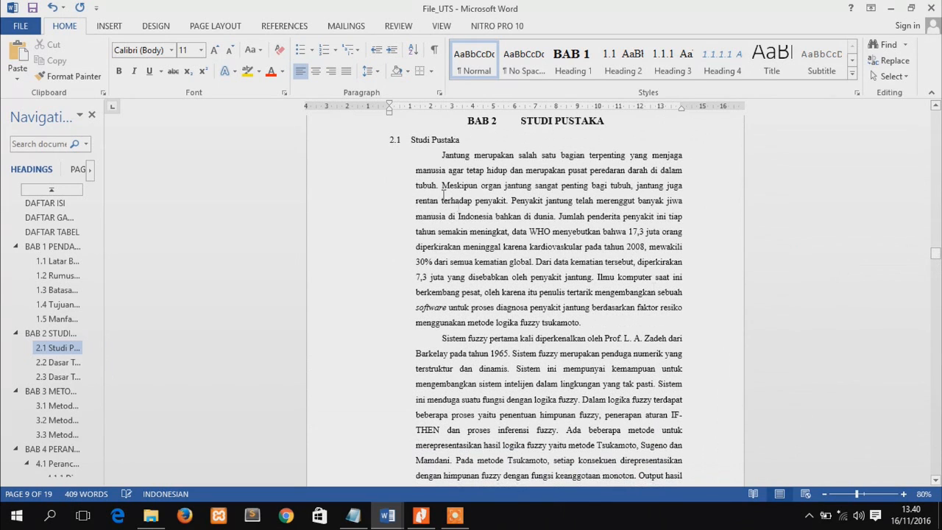
Modify the Normal style's font to Times New Roman, size 12, with the black Text 1 theme color
click(484, 214)
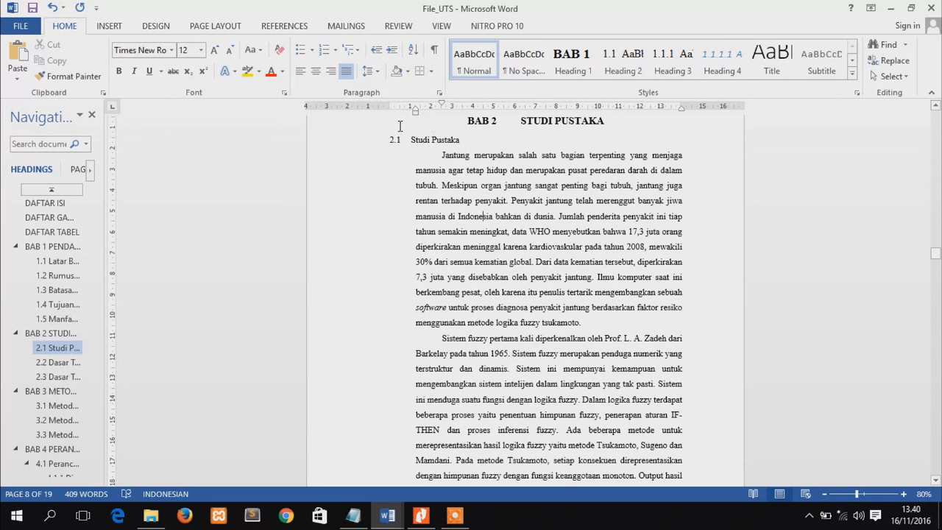
right_click(487, 76)
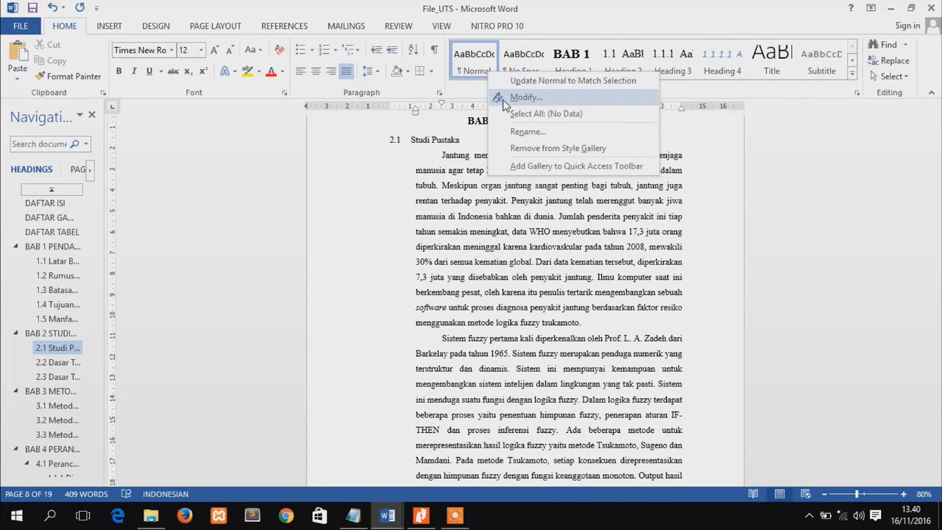
click(502, 98)
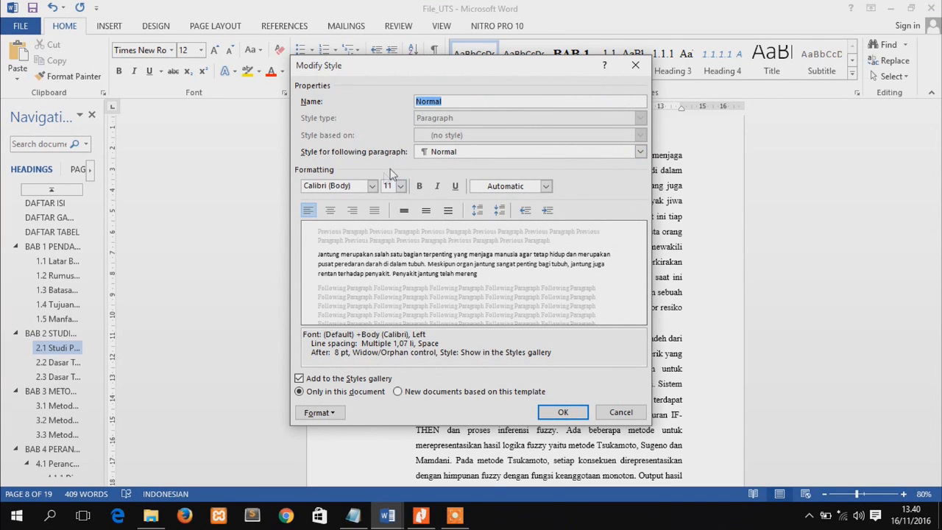
click(369, 189)
click(371, 186)
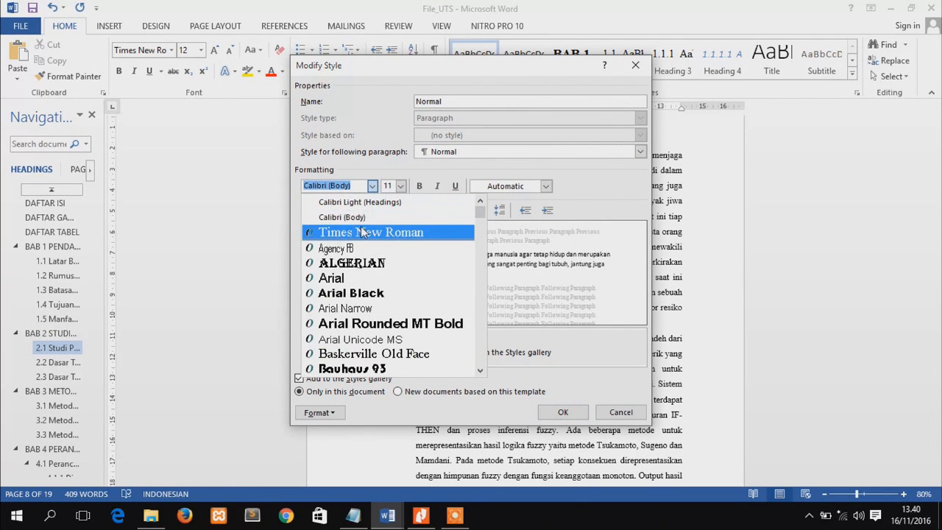
click(360, 233)
click(400, 186)
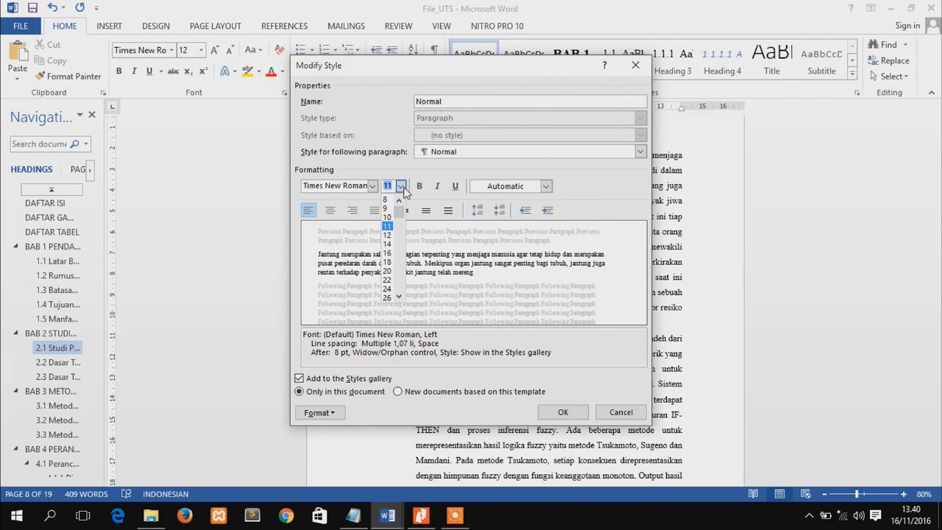
click(387, 234)
click(546, 186)
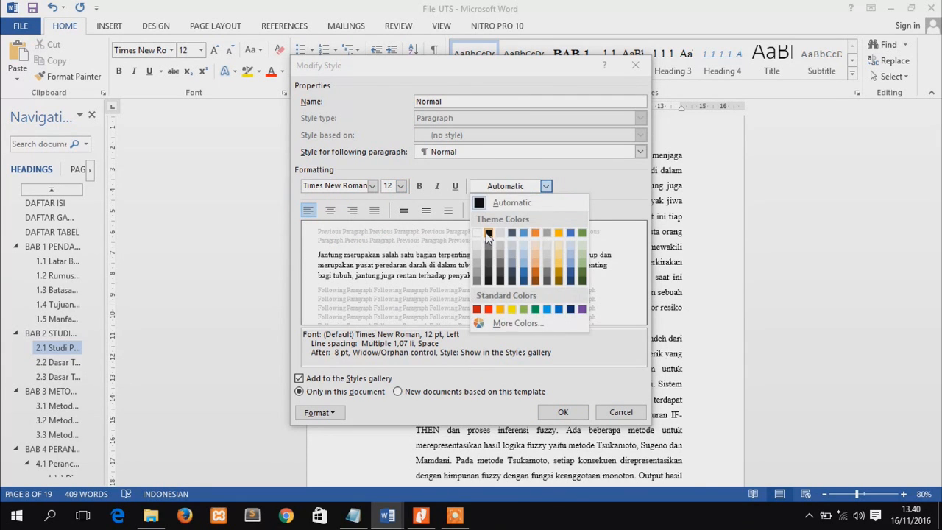
click(486, 237)
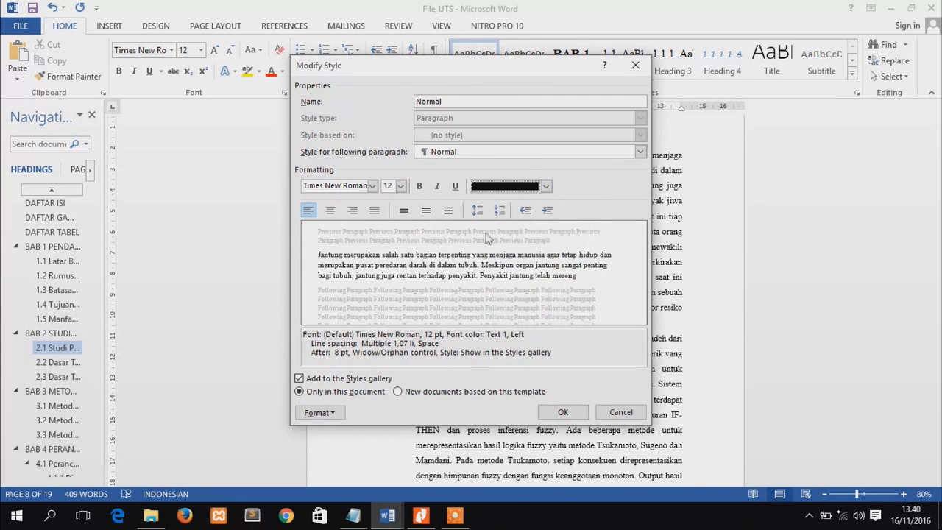
Set the Normal style to justified alignment with 1.5 line spacing and save the style changes
click(378, 213)
click(427, 213)
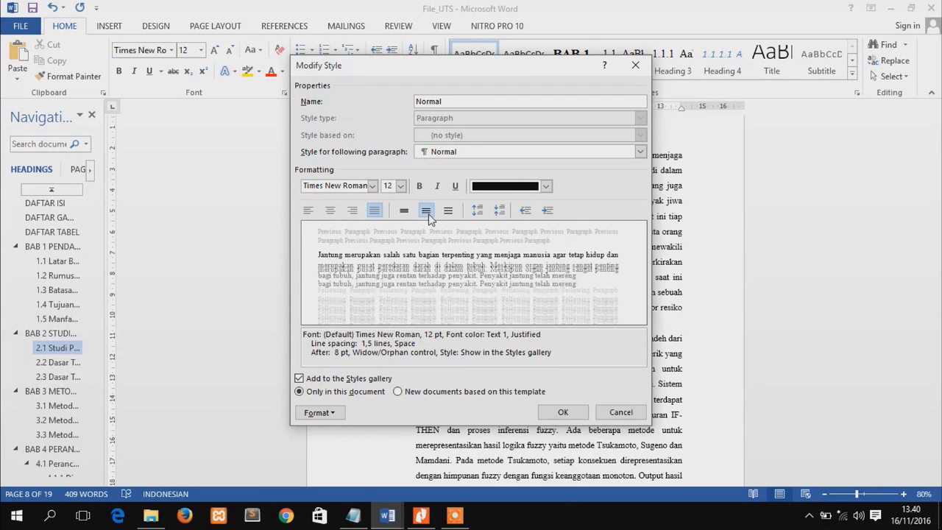
click(551, 411)
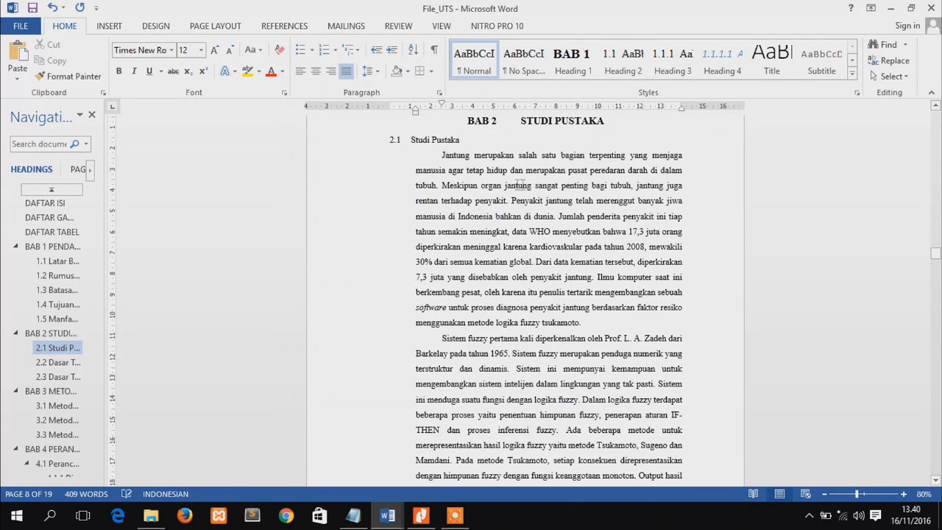
Apply the Normal style to the first paragraph under 2.1, review the style's settings, and indent the paragraph's first line
click(474, 60)
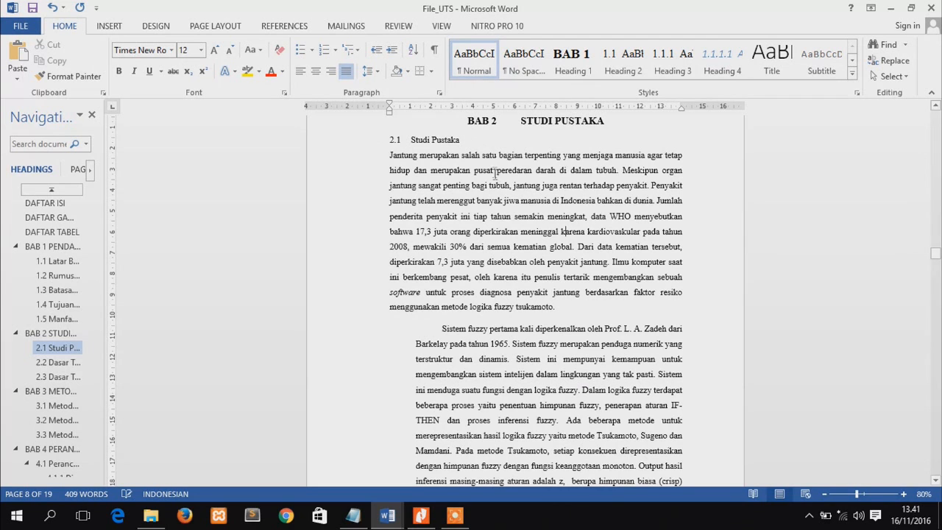
right_click(473, 56)
click(509, 81)
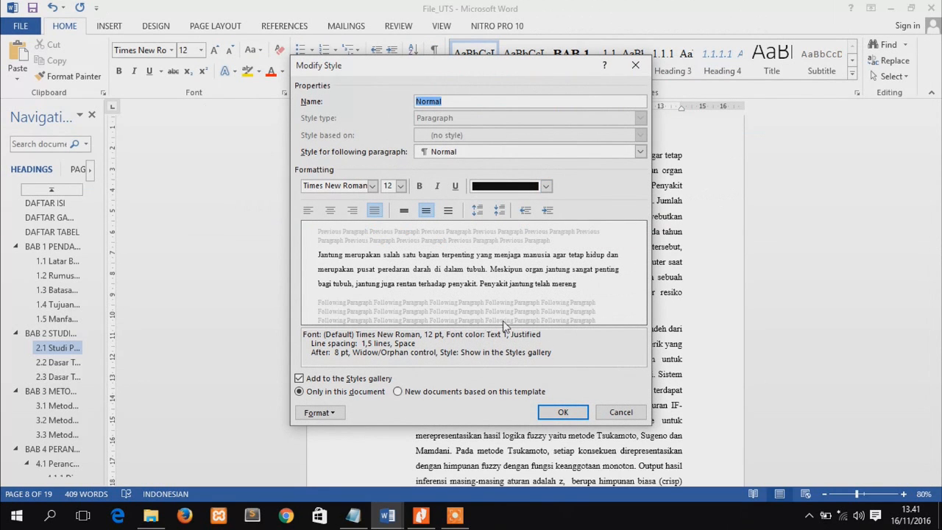
click(567, 422)
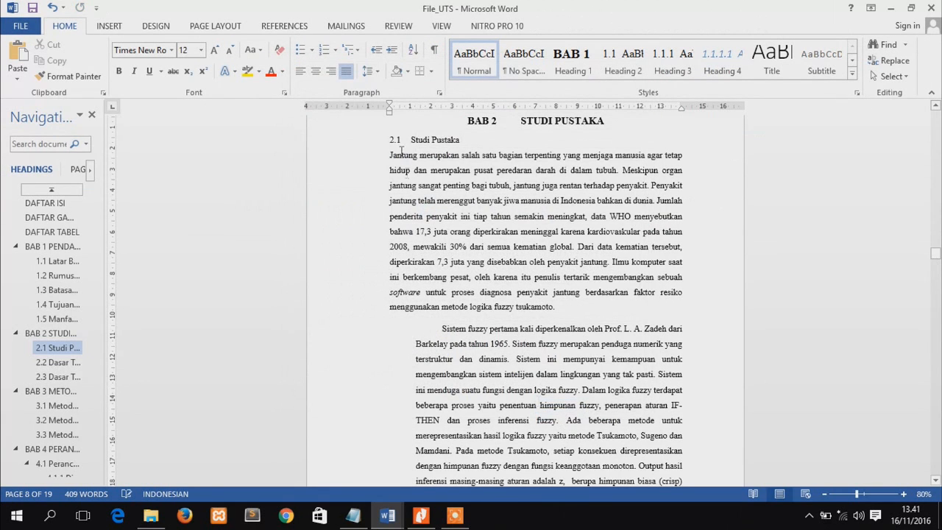
key(Tab)
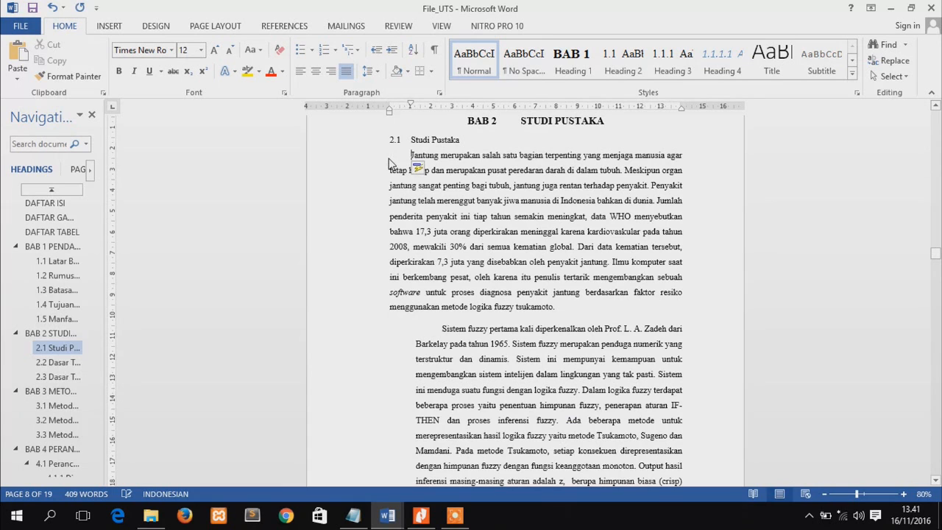
Reformat the "Sistem fuzzy" paragraph to start at the left margin with an indented first line, matching the paragraph above
click(439, 327)
key(BackSpace)
key(BackSpace)
key(BackSpace)
key(Return)
Start a new citation source after "kematian global" in the first 2.1 paragraph, choosing Journal Article as the source type
mouse_move(935, 254)
mouse_down()
mouse_move(936, 274)
mouse_move(937, 252)
mouse_up()
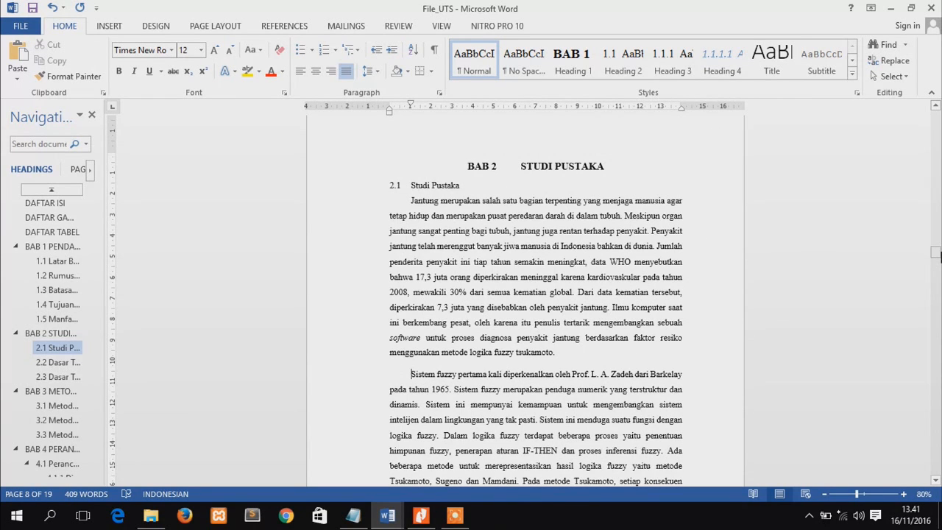
click(903, 494)
click(903, 494)
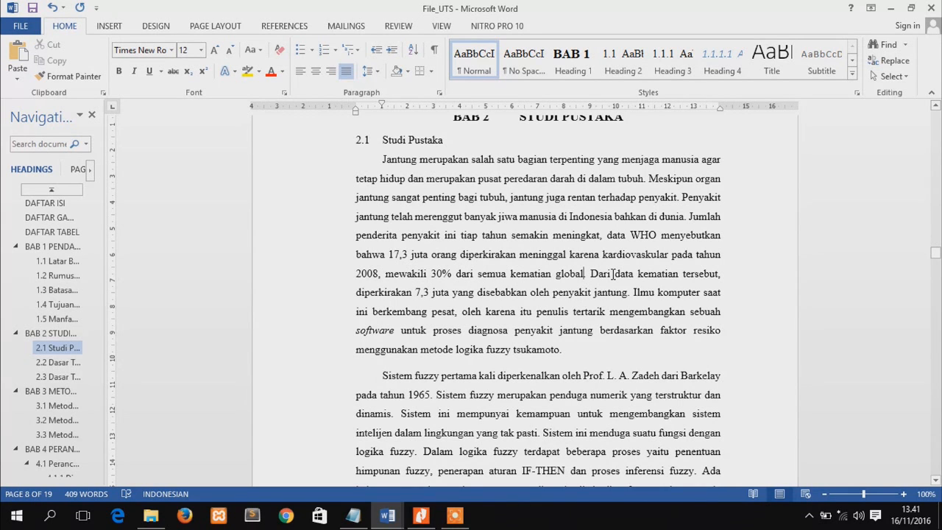
click(586, 278)
key(BackSpace)
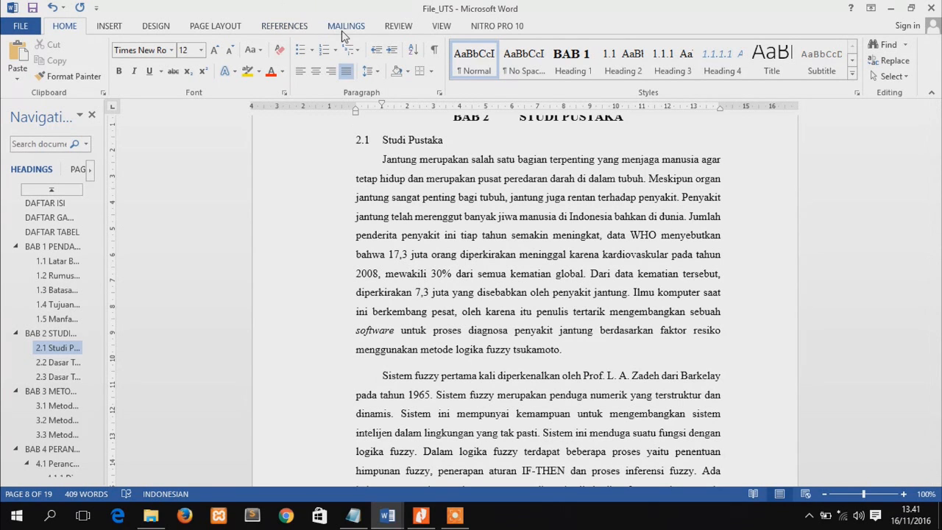
click(284, 26)
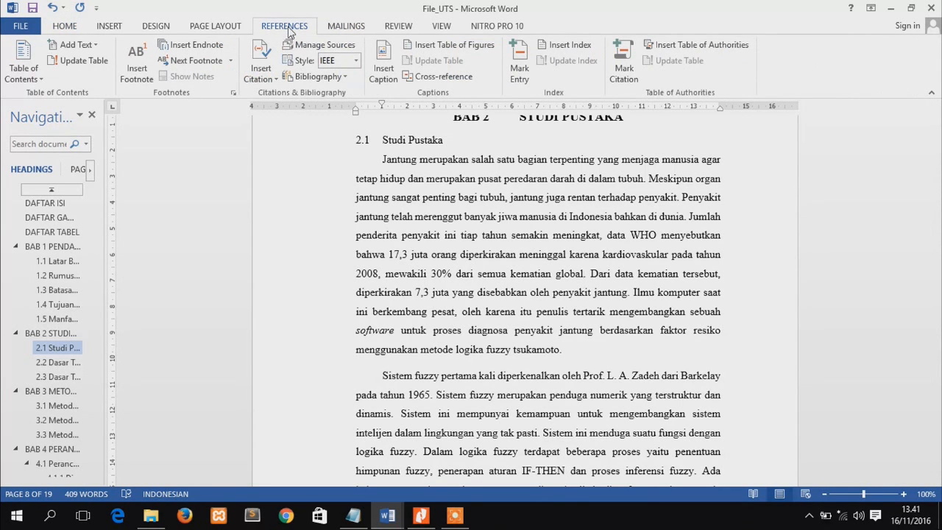
click(269, 72)
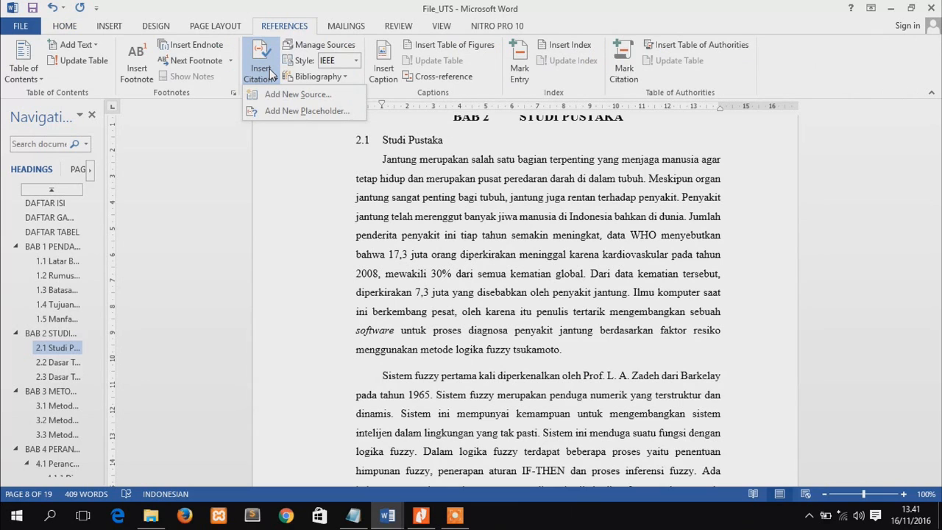
click(283, 102)
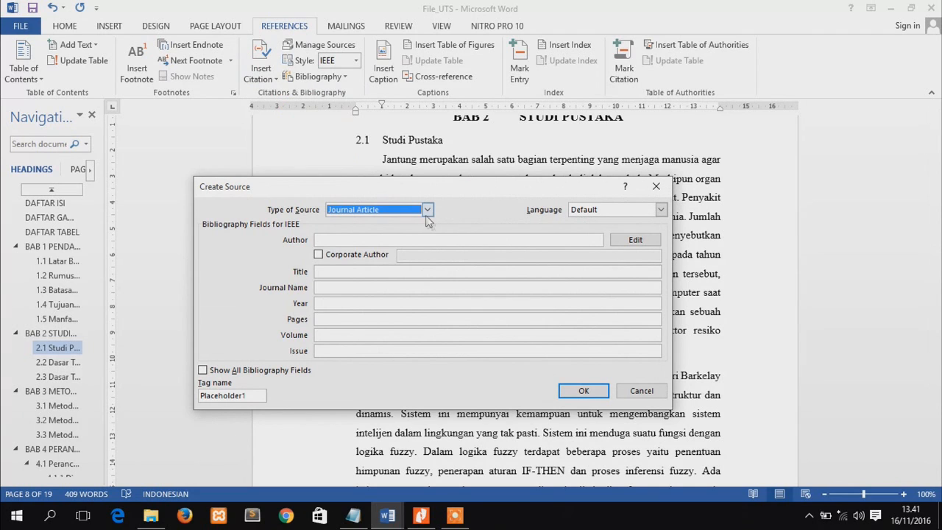
click(427, 211)
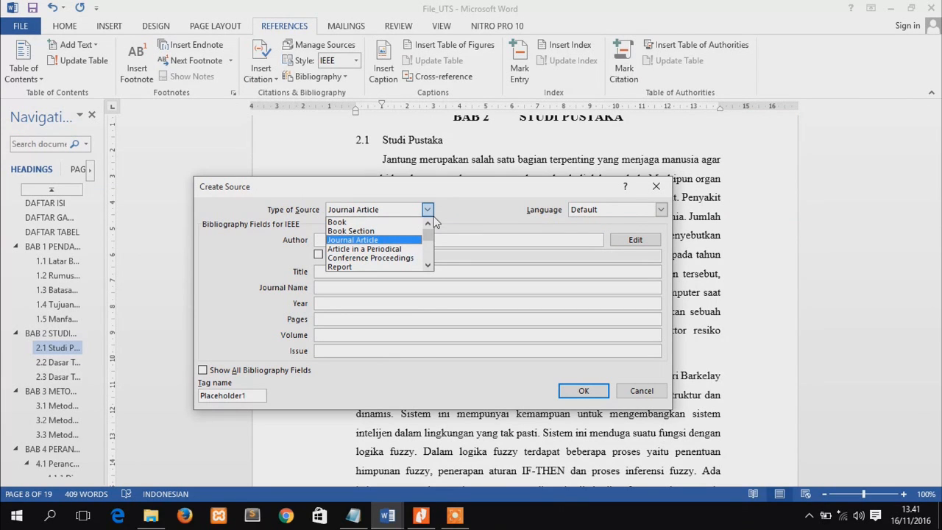
click(376, 241)
Switch to Nitro Pro, dock the heart disease paper's window to the left half of the screen, and return to Word's source form
click(423, 521)
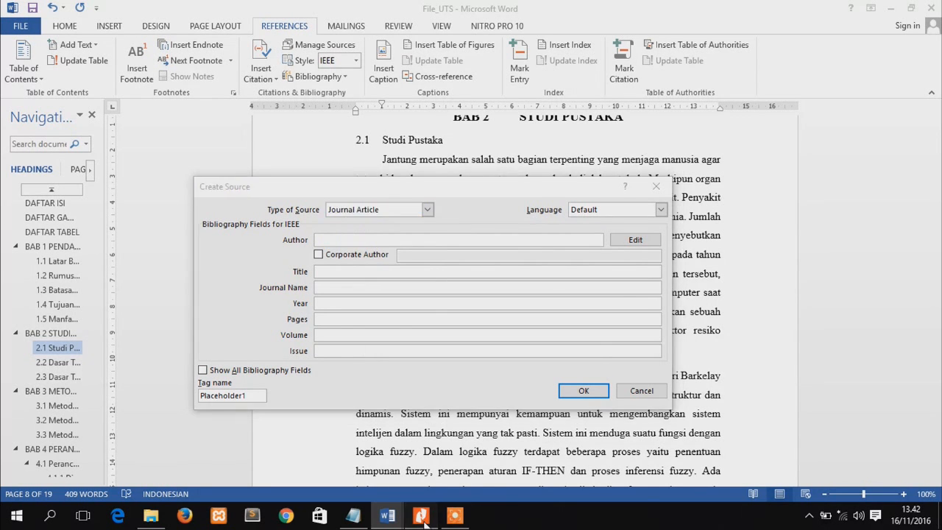
click(423, 518)
click(423, 518)
click(71, 109)
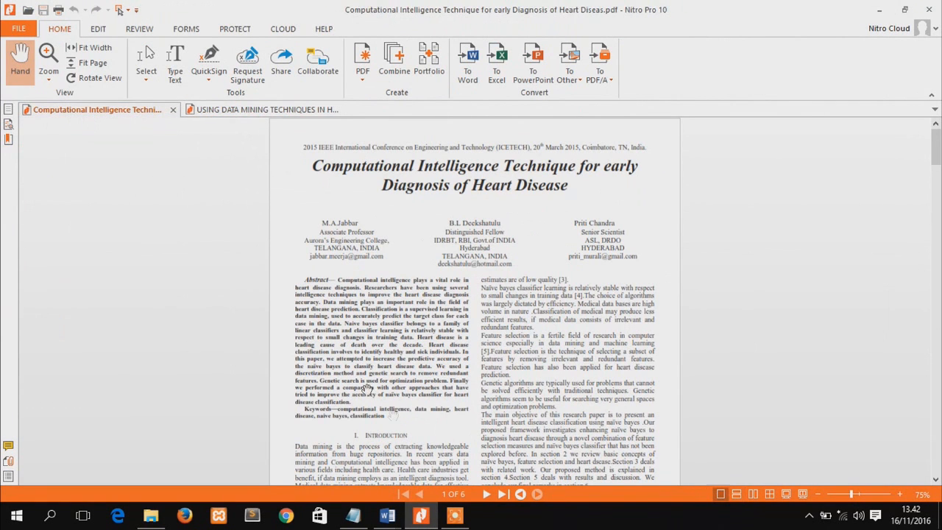
mouse_move(425, 518)
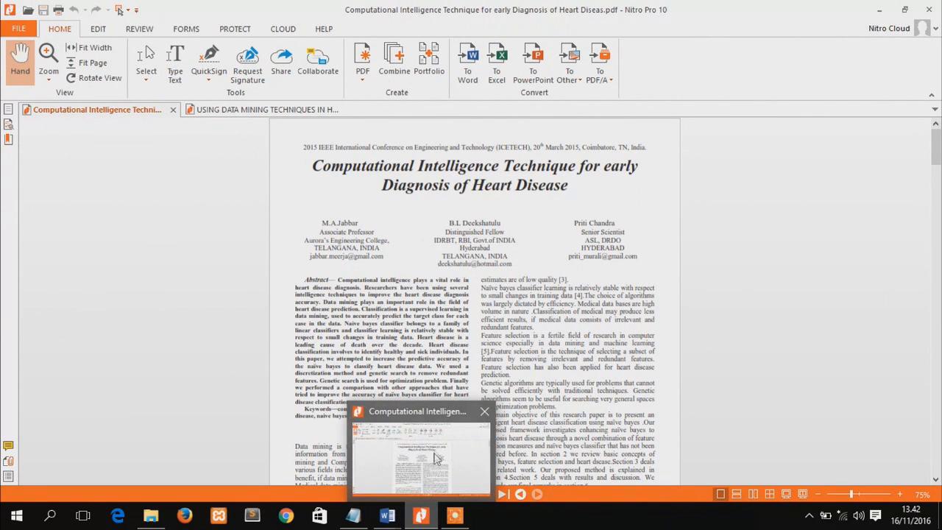
drag(536, 13, 1, 221)
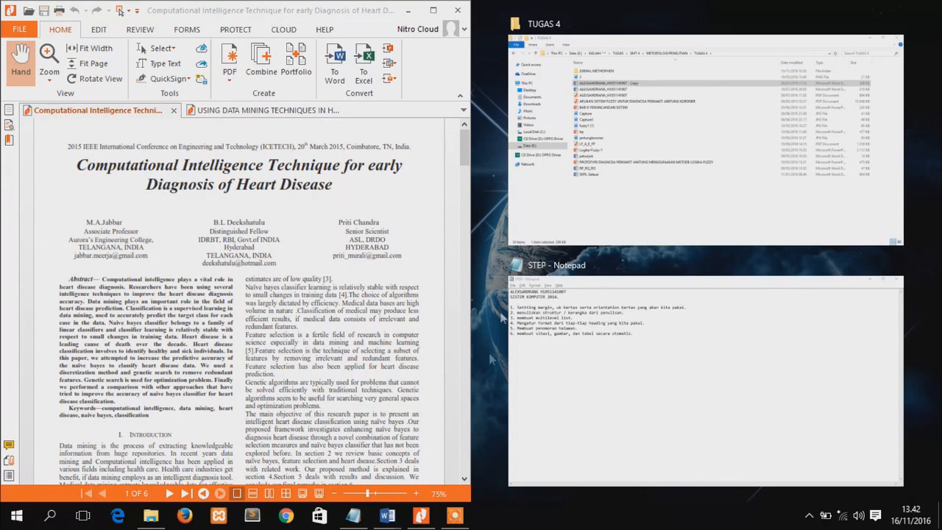
mouse_move(387, 515)
click(333, 464)
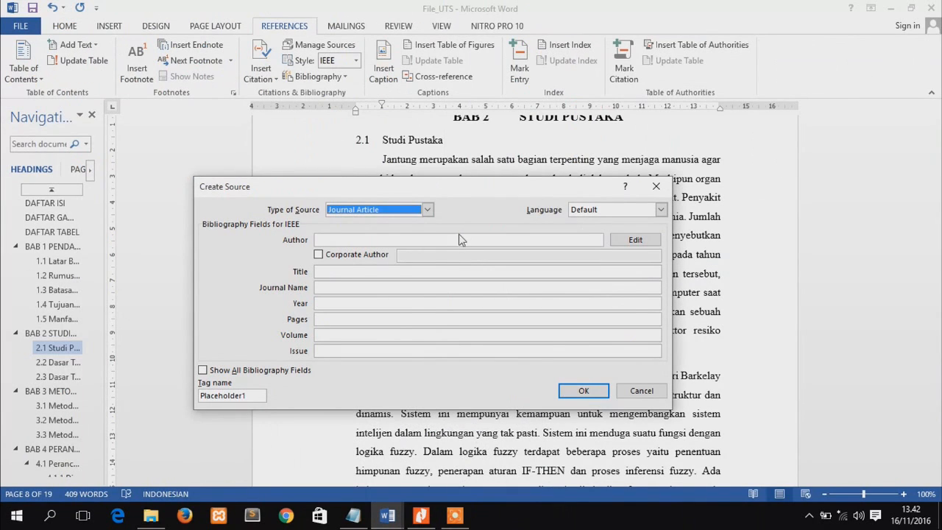
Check the paper's author list and enter the first author's name as the source's author
click(348, 237)
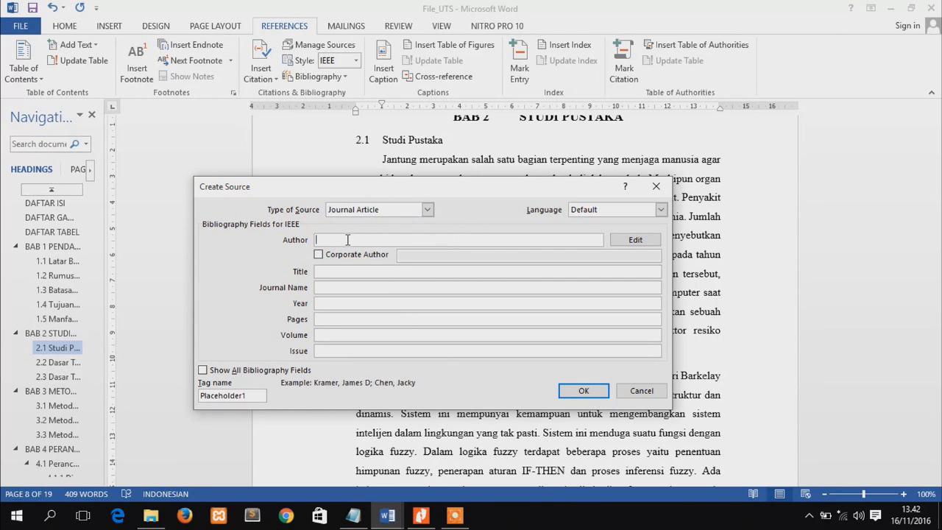
click(421, 515)
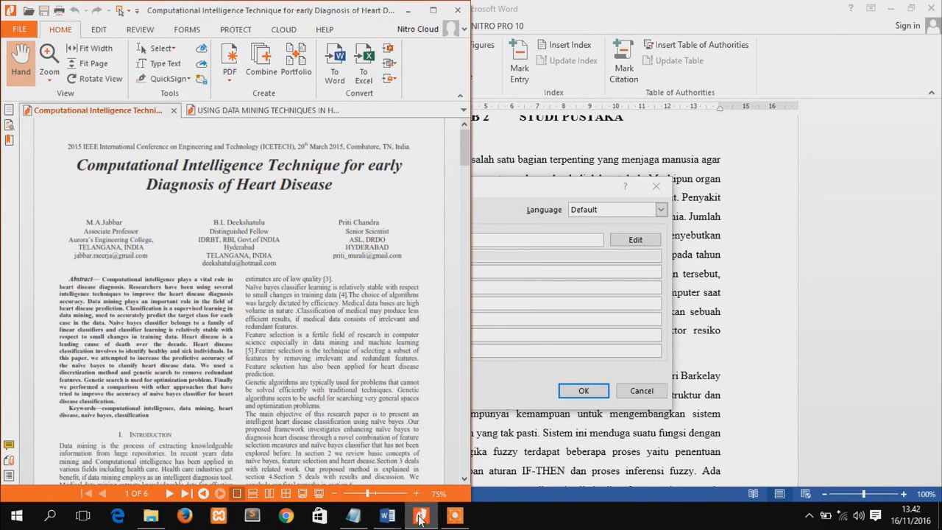
click(421, 515)
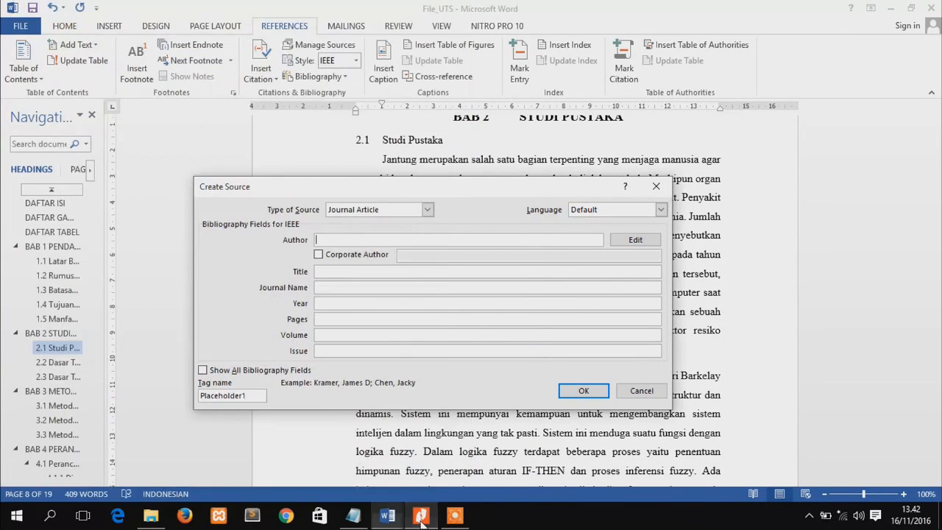
text(M.A.Jabbar)
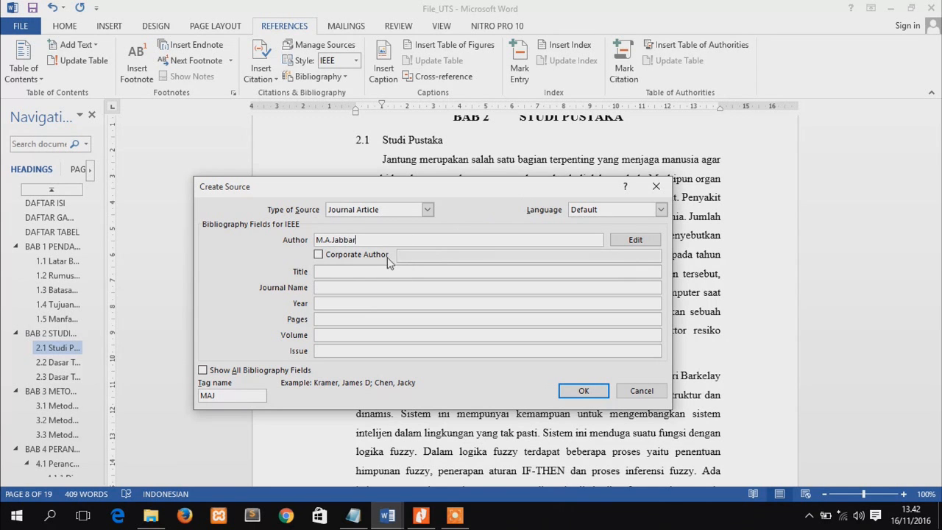
Enter "Computational Intelligence Technique for Early Diagnosis of Heart Disease" as the source's title, checking the wording against the paper
click(345, 272)
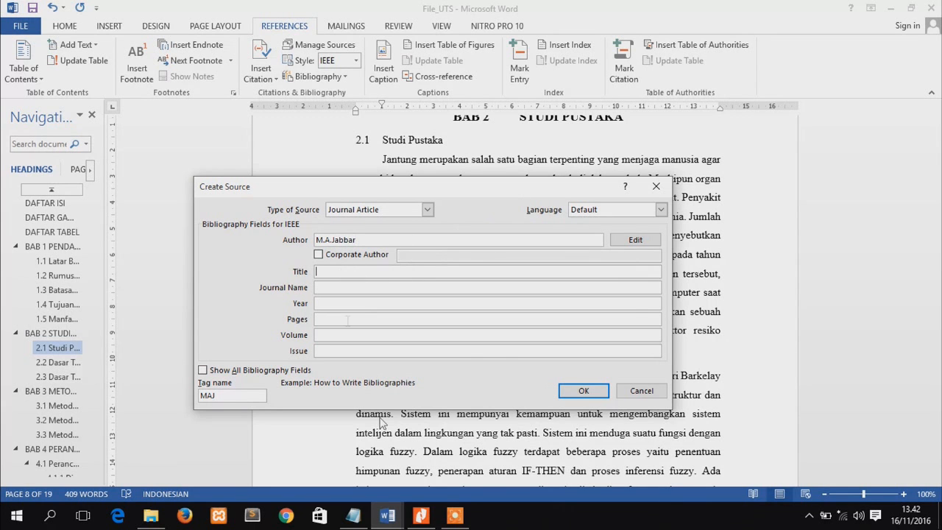
click(420, 516)
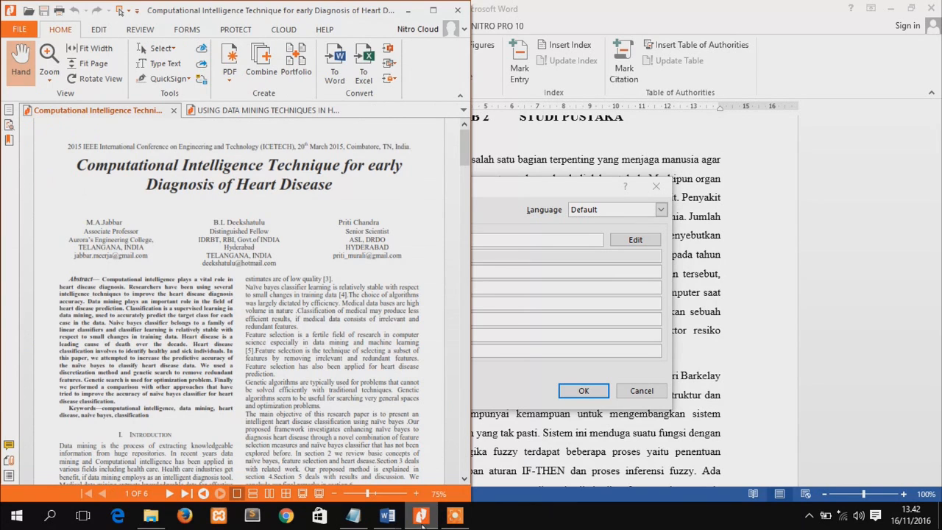
click(420, 516)
text(Computational Intelligence)
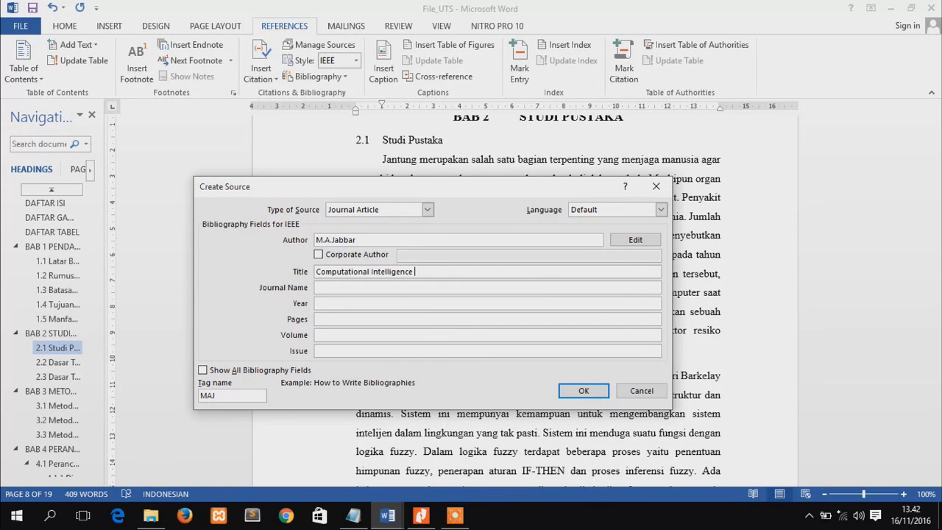
key(alt+Tab)
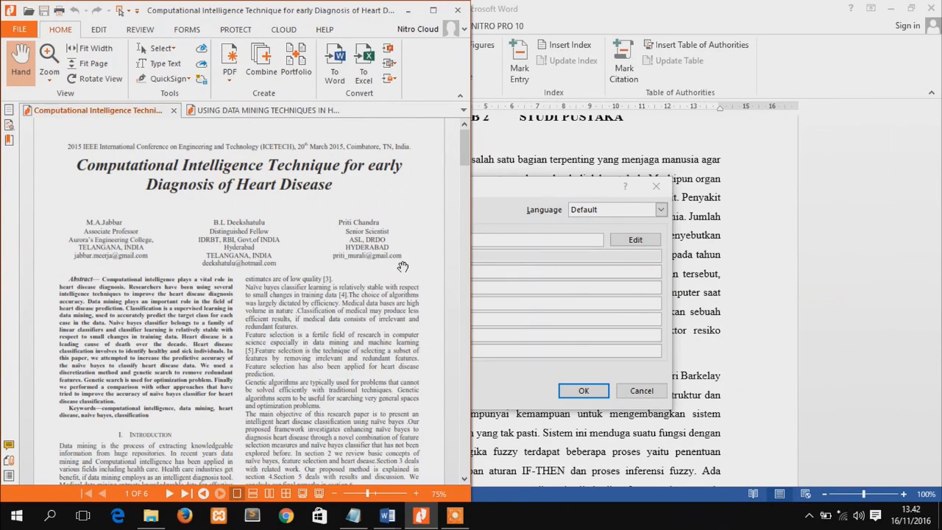
key(alt+Tab)
text(T)
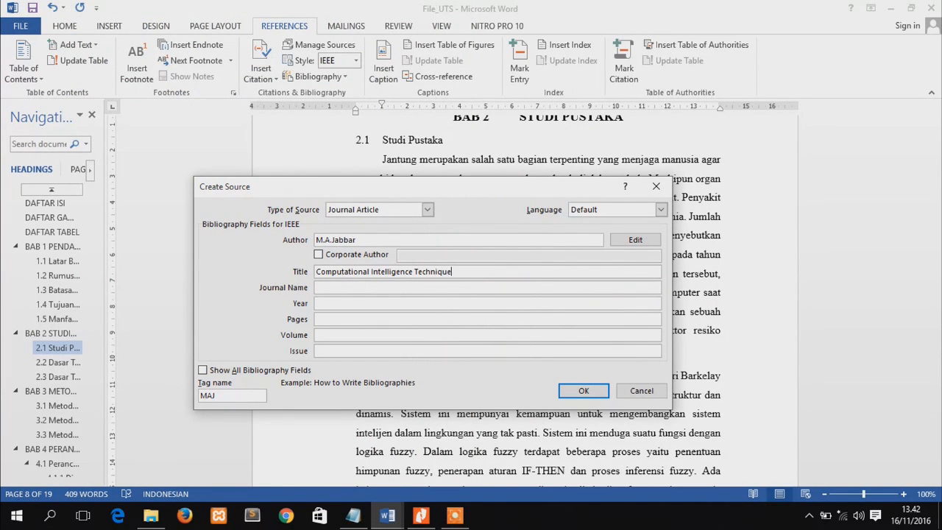
key(alt+Tab)
key(alt+Tab)
text(echnique fo)
key(alt+Tab)
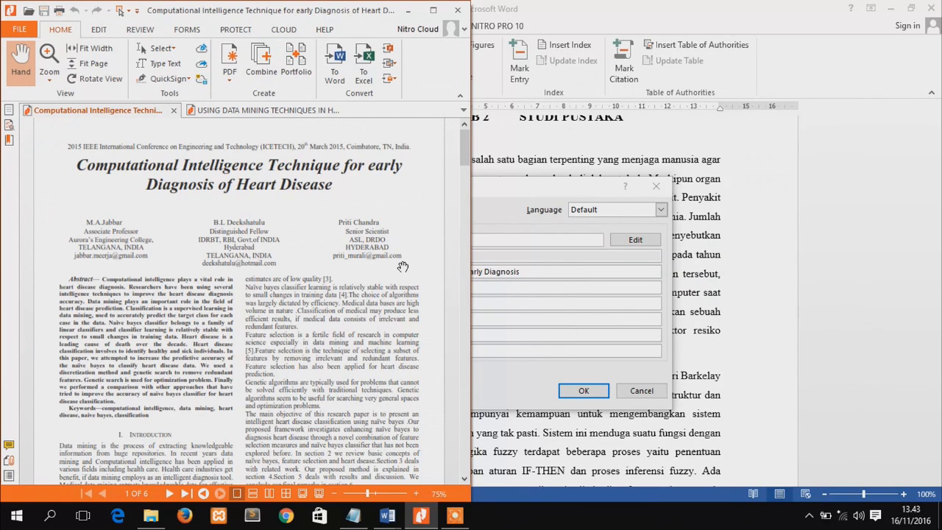
key(alt+Tab)
text(o)
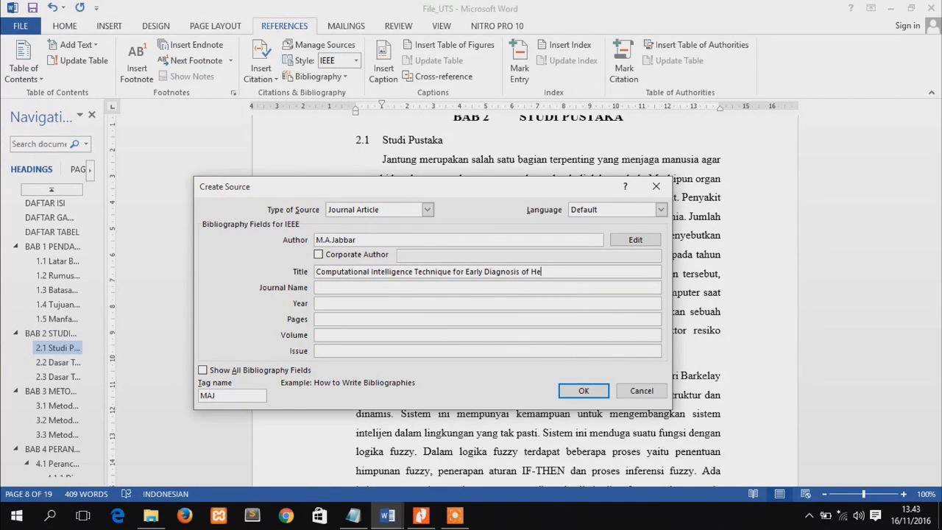
text(Disease)
Set the source's journal name to ICETECH and its year to 2015, based on the paper's header
click(342, 288)
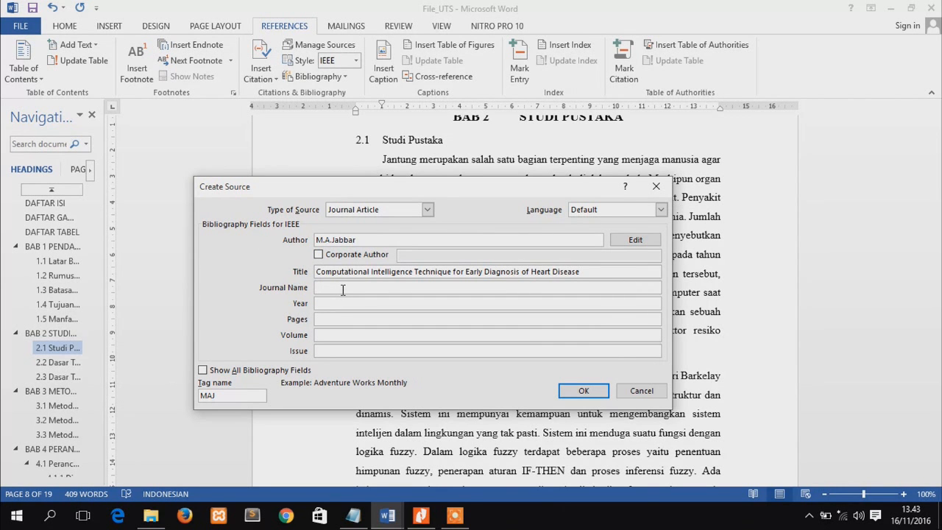
key(alt+Tab)
scroll(350, 294, up, 3)
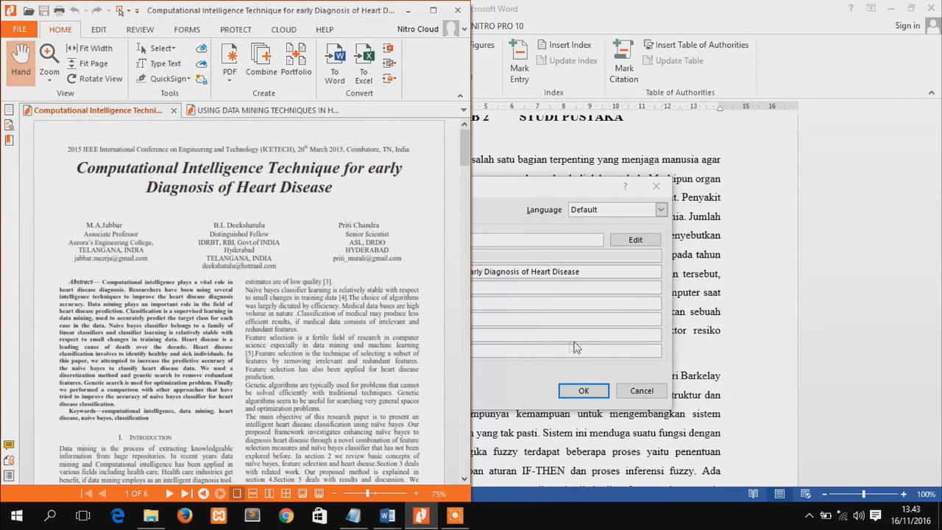
click(537, 253)
text(ICETECH)
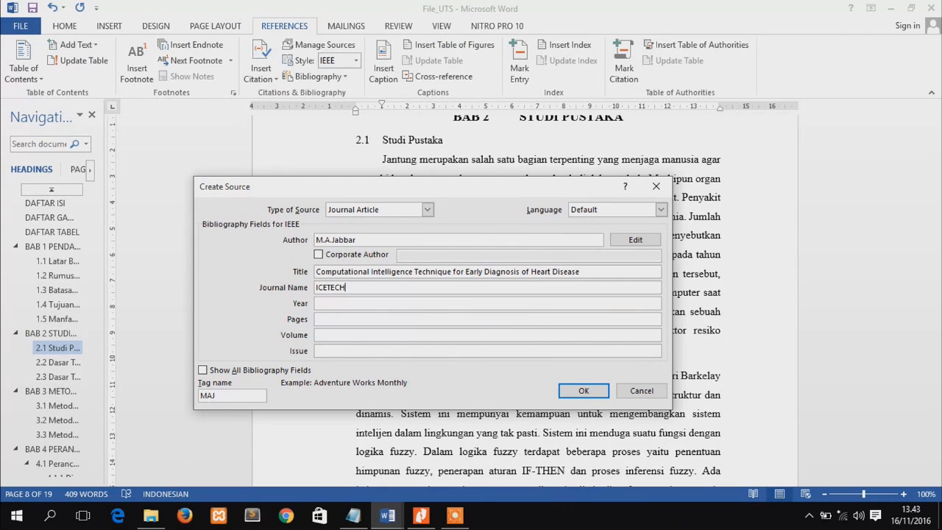
click(365, 304)
key(alt+Tab)
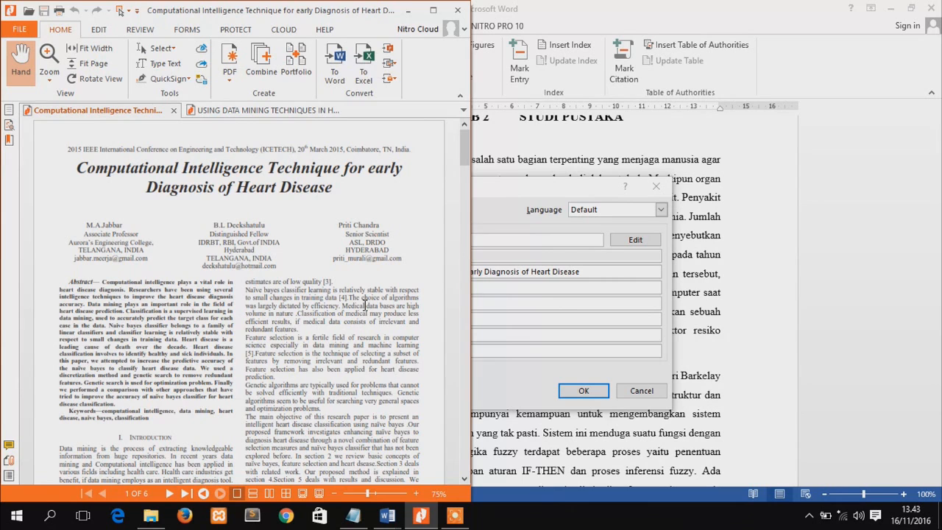
key(alt+Tab)
text(2015)
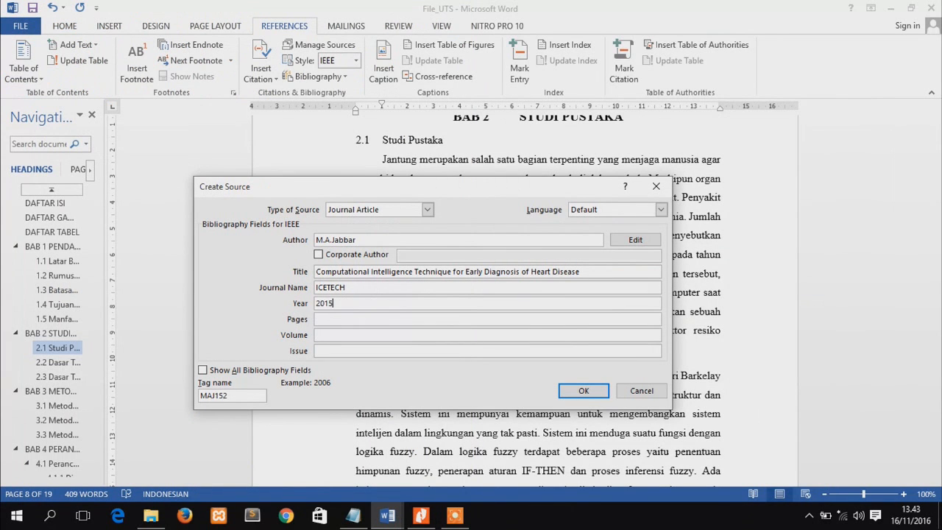
Set the source's pages to 34-54 and its volume to III, consulting the paper's first page
click(324, 319)
text(34-54)
click(350, 336)
key(alt+Tab)
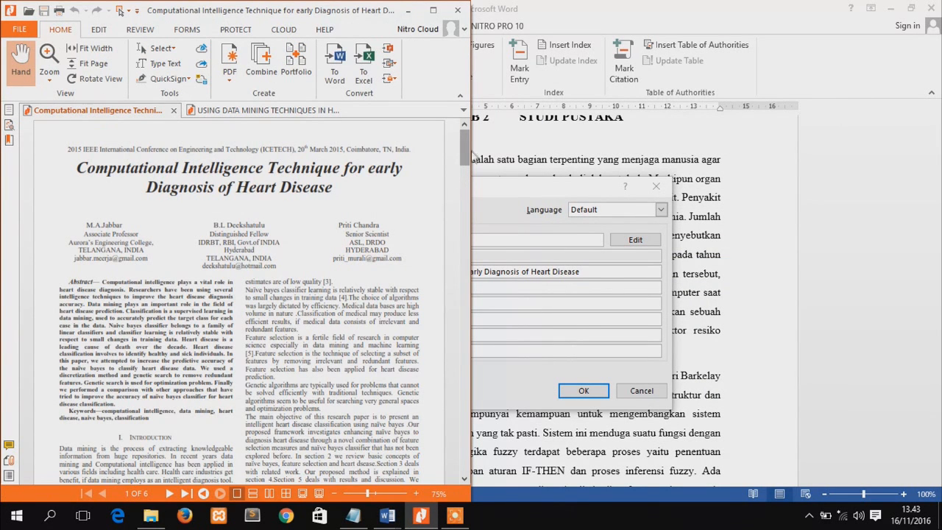
scroll(465, 167, down, 3)
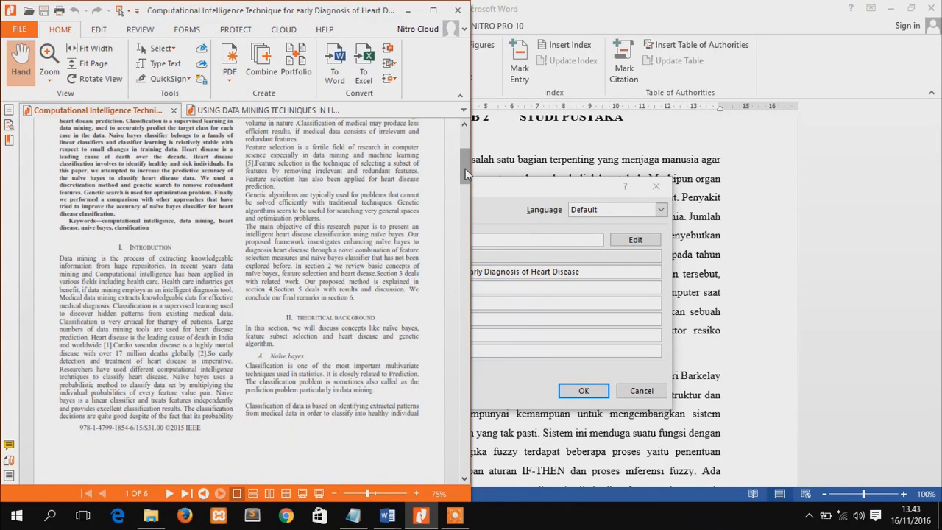
key(alt+Tab)
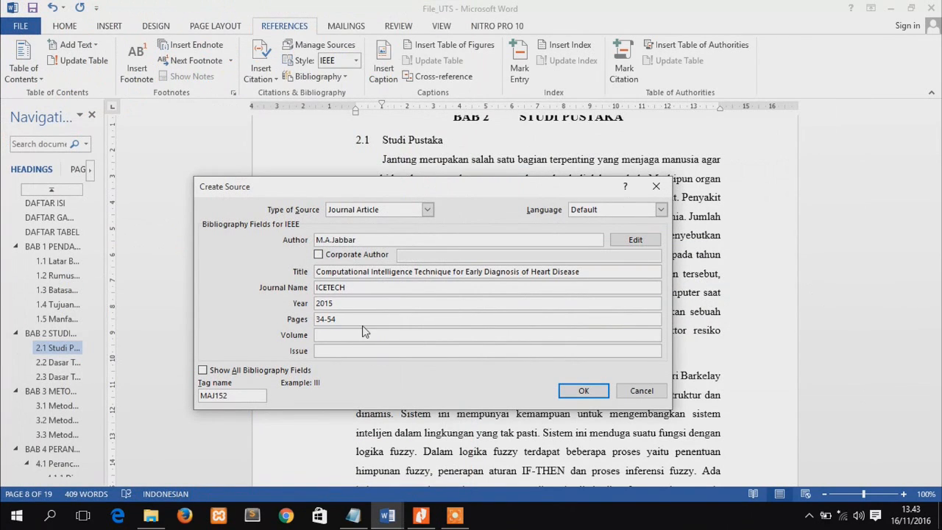
text(III)
Set the source's issue to 15 and save the source to insert its citation
click(335, 349)
text(14)
key(BackSpace)
text(5)
click(586, 392)
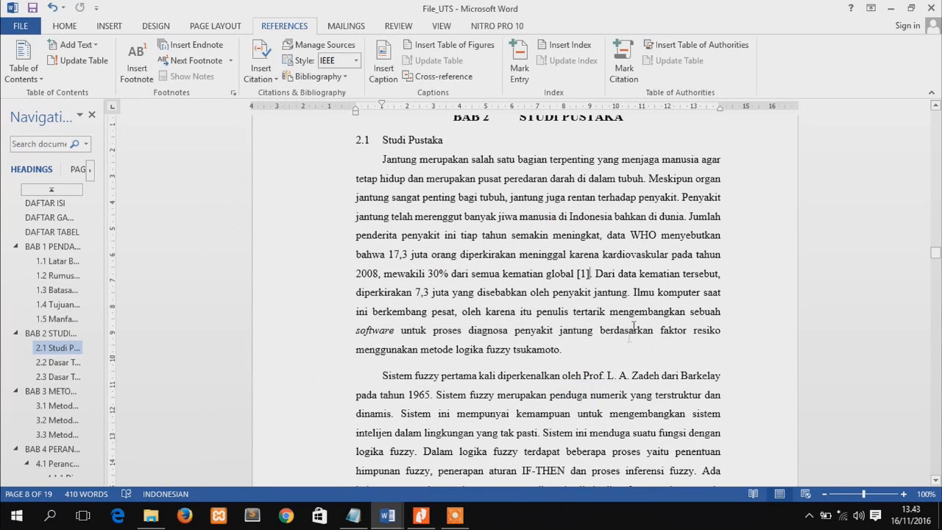
Change the document's citation style to APA Sixth Edition
click(582, 273)
click(357, 64)
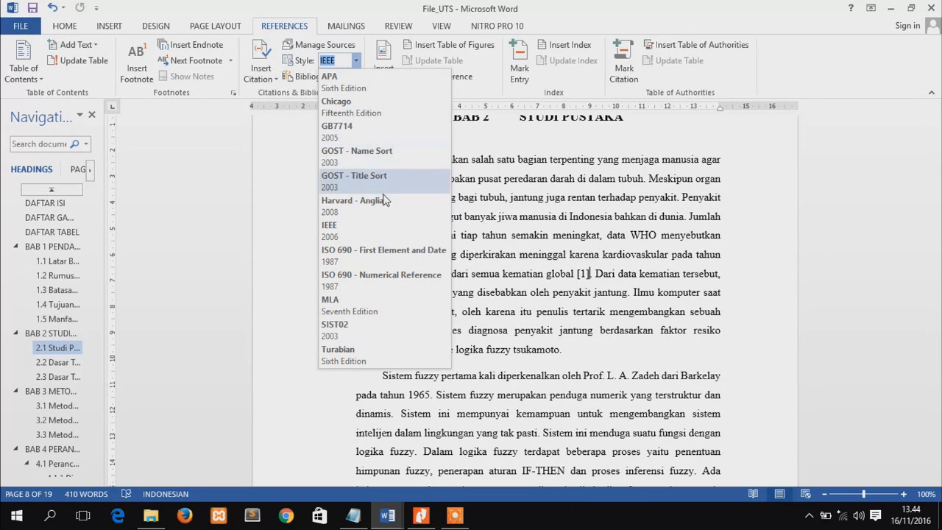
click(388, 87)
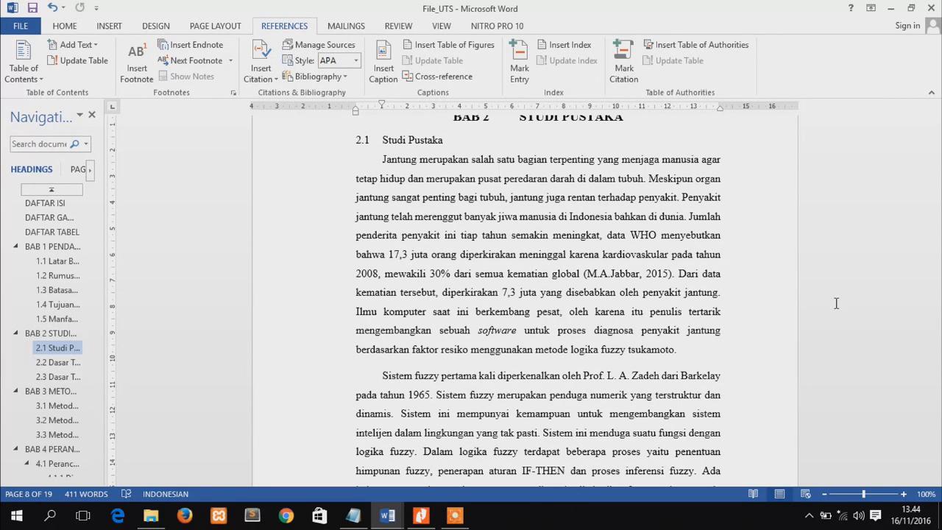
Insert the picture file "1" from the Pictures folder on a new line below heading 2.2 Dasar Teori 1
click(65, 364)
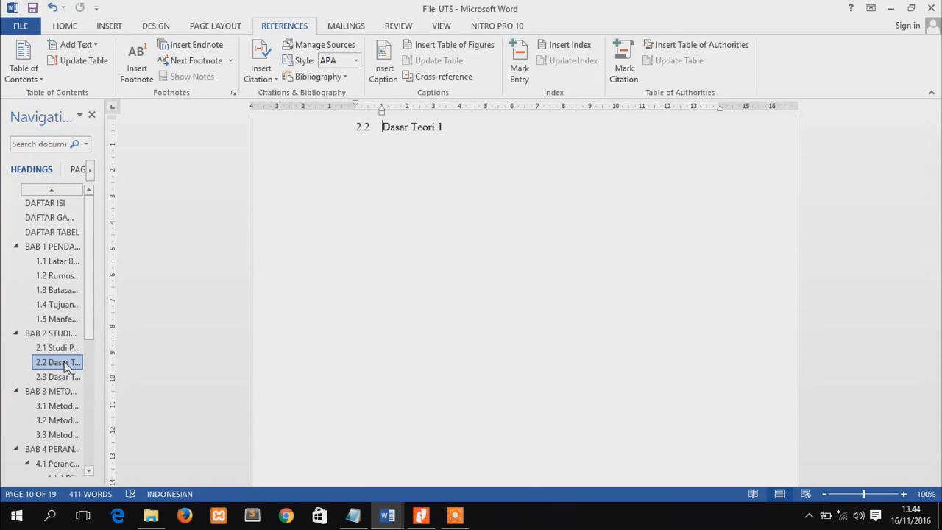
click(454, 133)
key(Return)
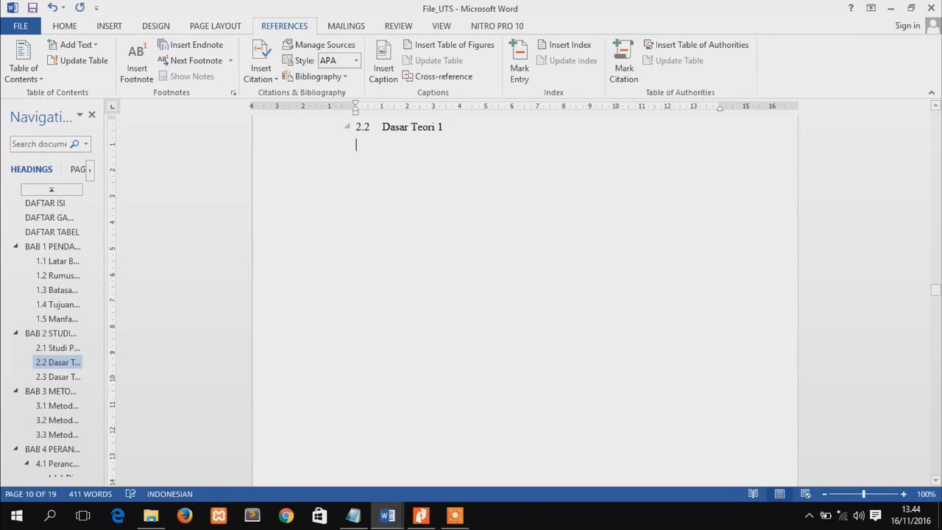
click(109, 26)
click(127, 68)
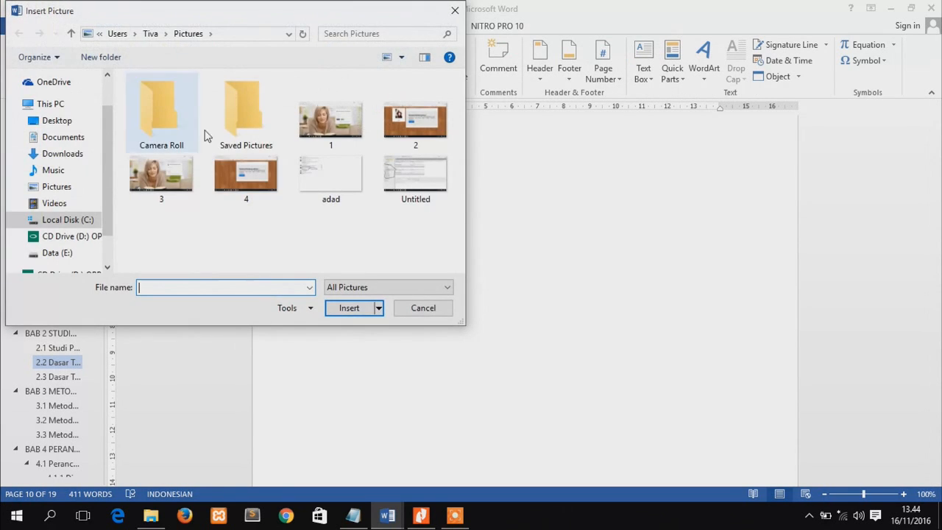
double_click(333, 142)
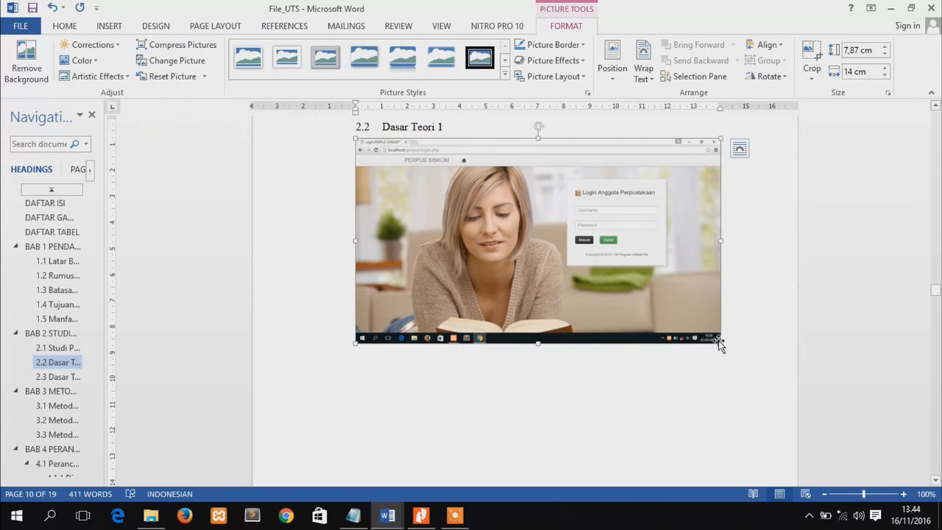
Shrink the picture below heading 2.2 to about 11.32 cm by 6.37 cm and centre it on the page
drag(719, 341, 653, 297)
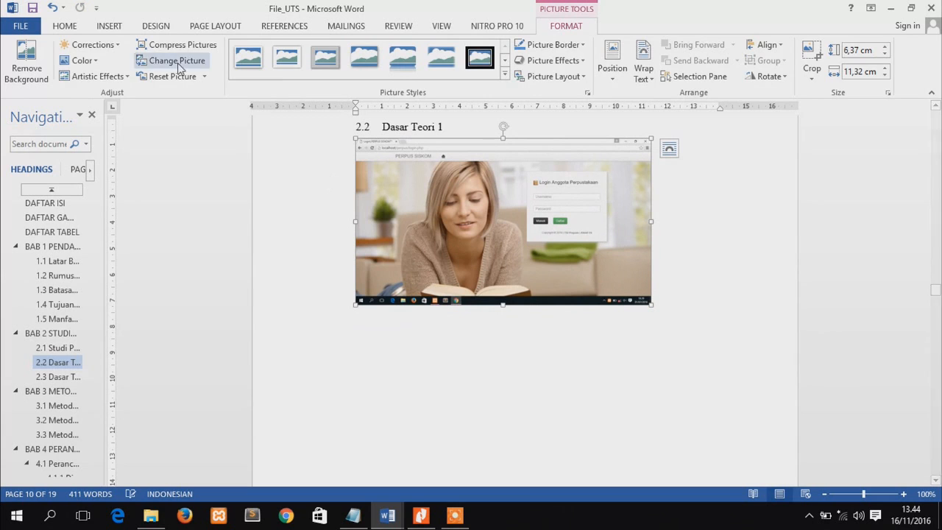
click(109, 26)
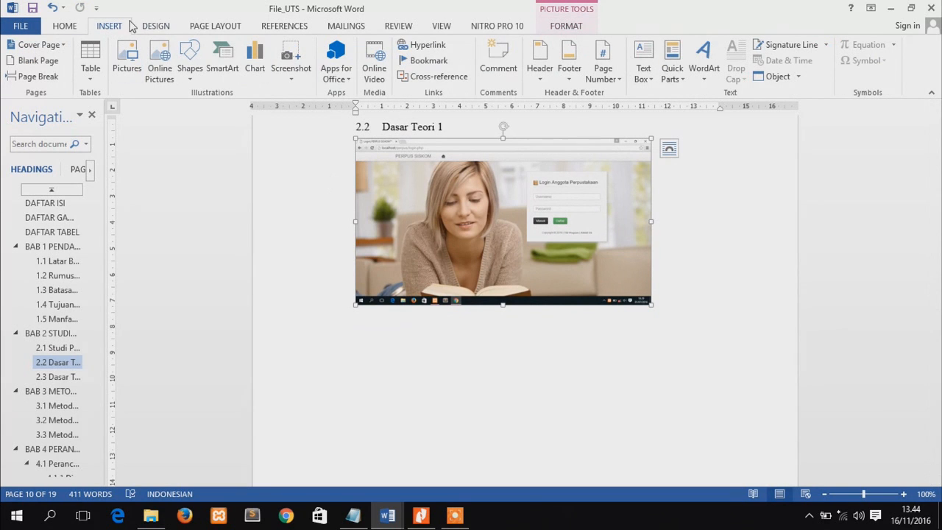
click(76, 27)
click(316, 71)
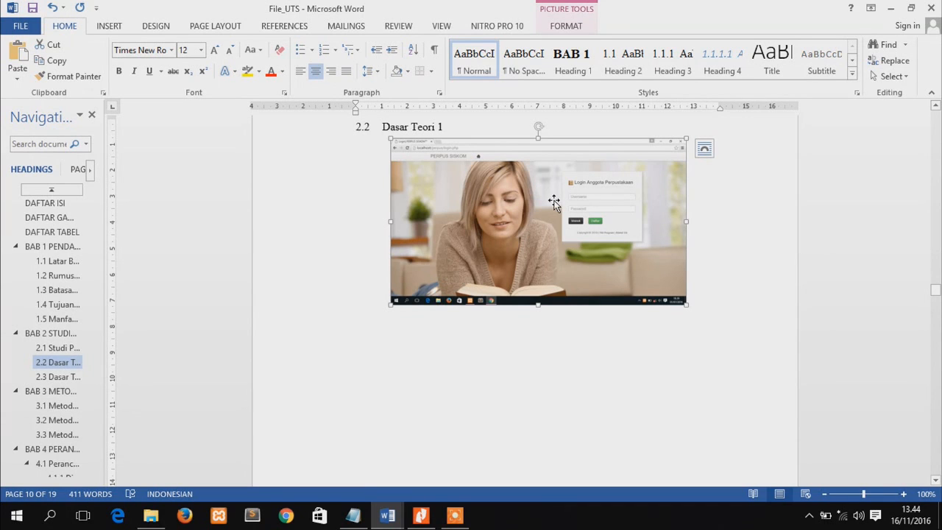
Start a caption for the picture below heading 2.2 Dasar Teori 1
right_click(554, 201)
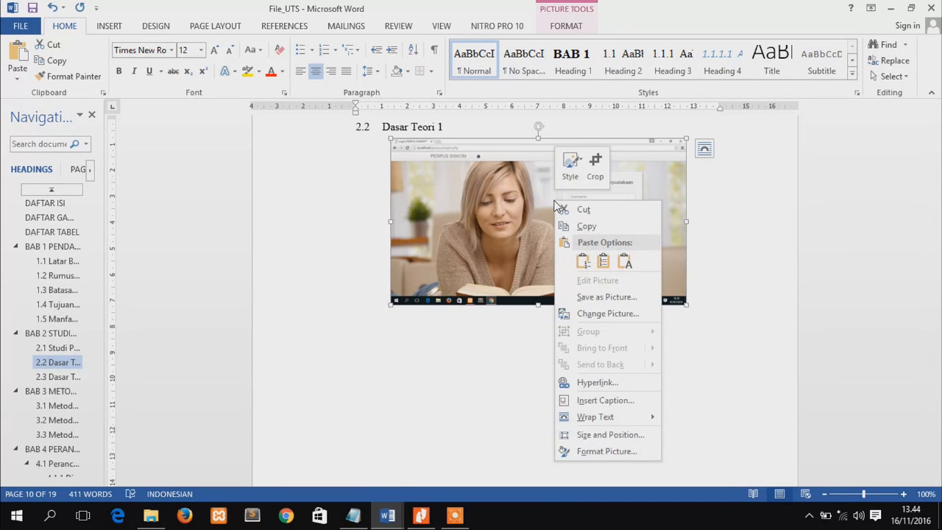
click(582, 400)
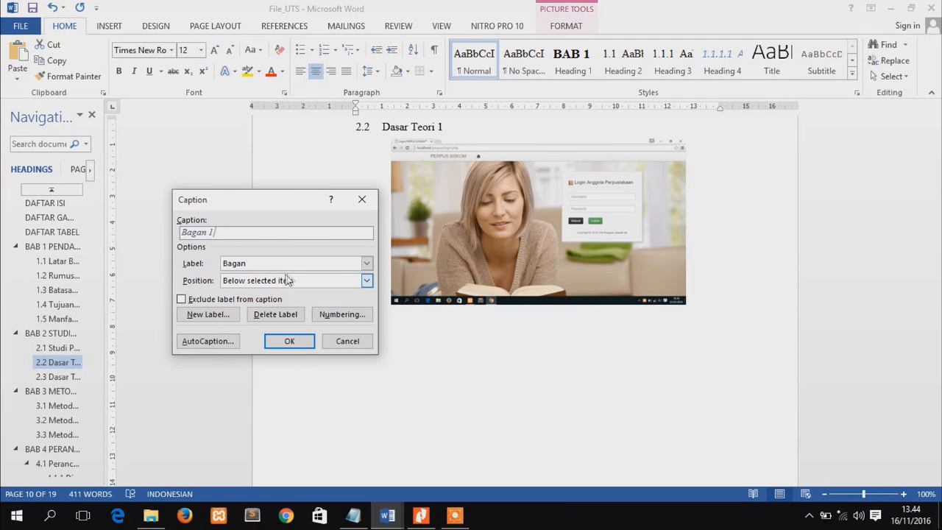
click(366, 263)
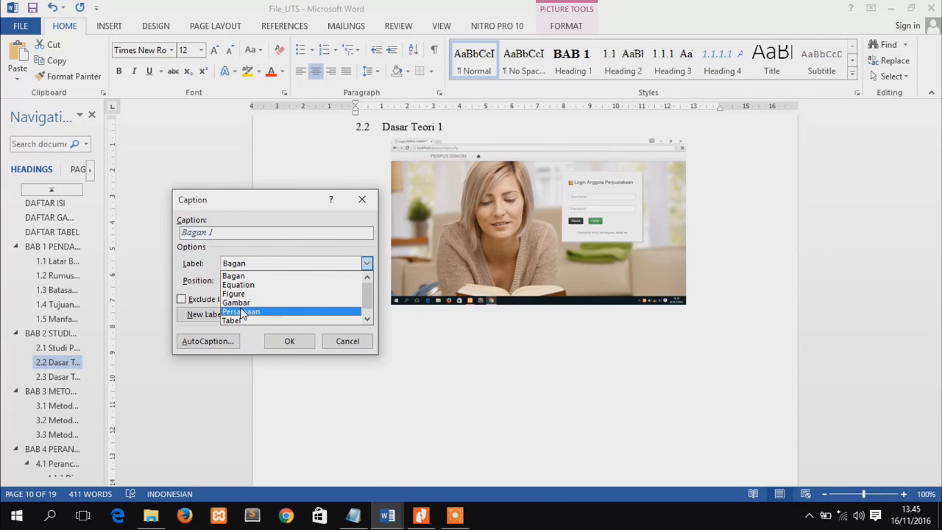
click(204, 262)
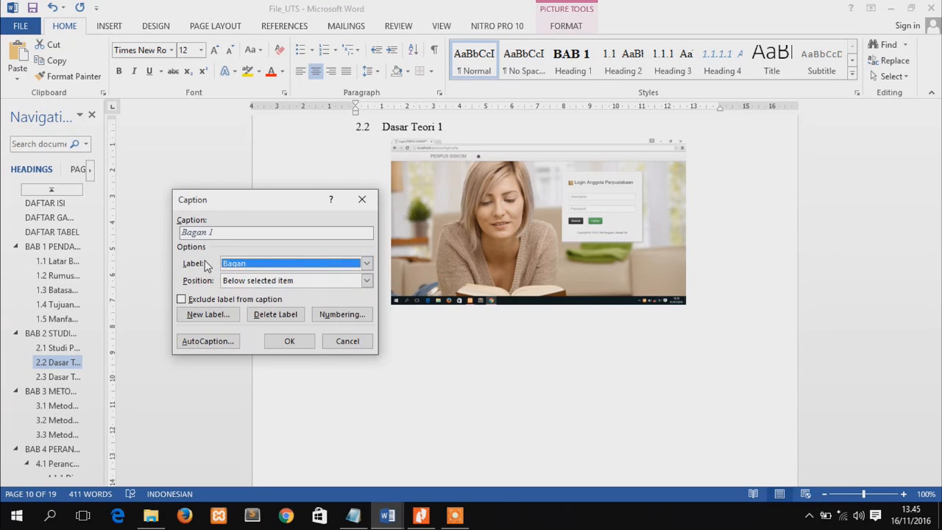
click(207, 314)
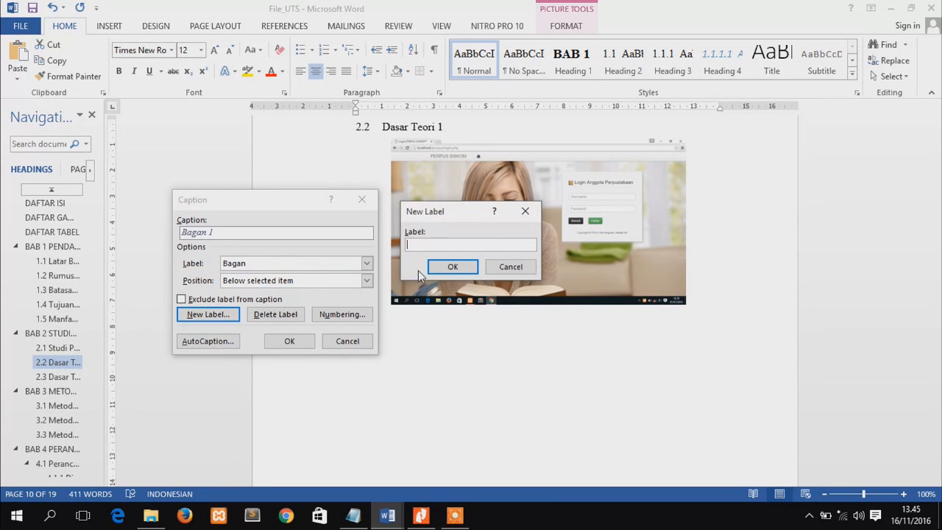
text(R)
click(510, 266)
Set the picture caption's label to Gambar
click(234, 263)
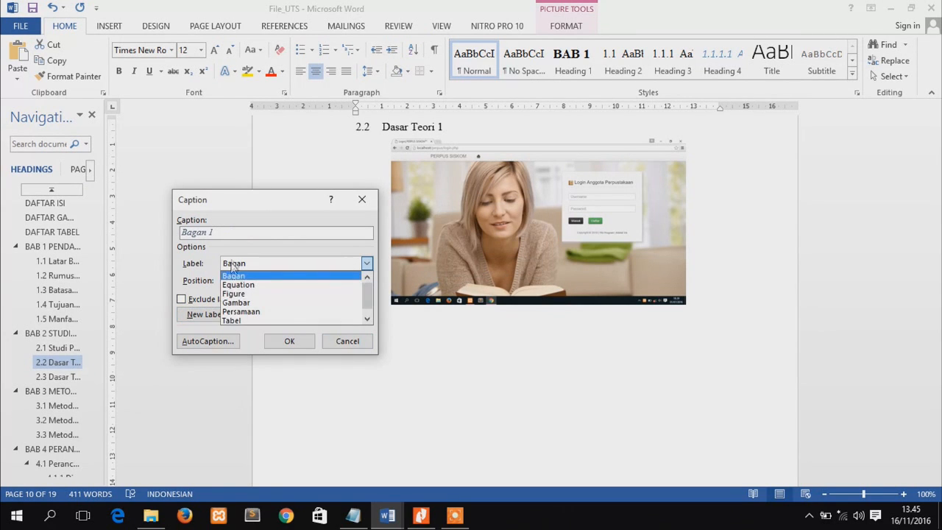
click(243, 303)
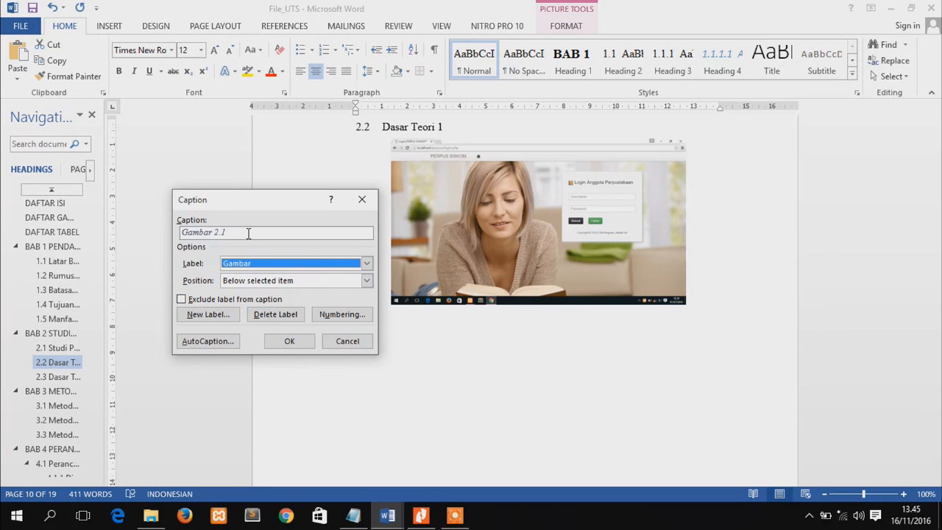
click(247, 233)
Set the caption numbering to the 1, 2, 3 format including the Heading 1 chapter number with a period separator
click(338, 315)
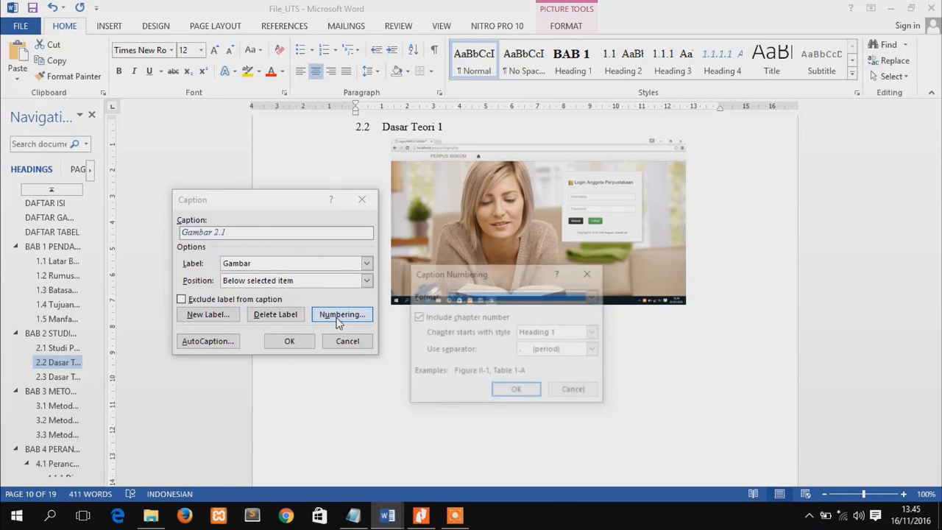
click(486, 316)
click(486, 316)
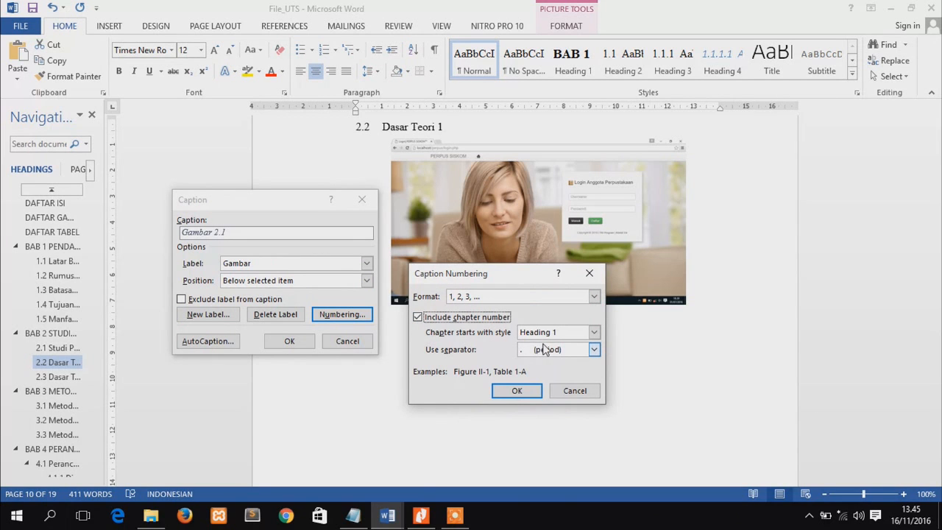
click(541, 334)
click(541, 344)
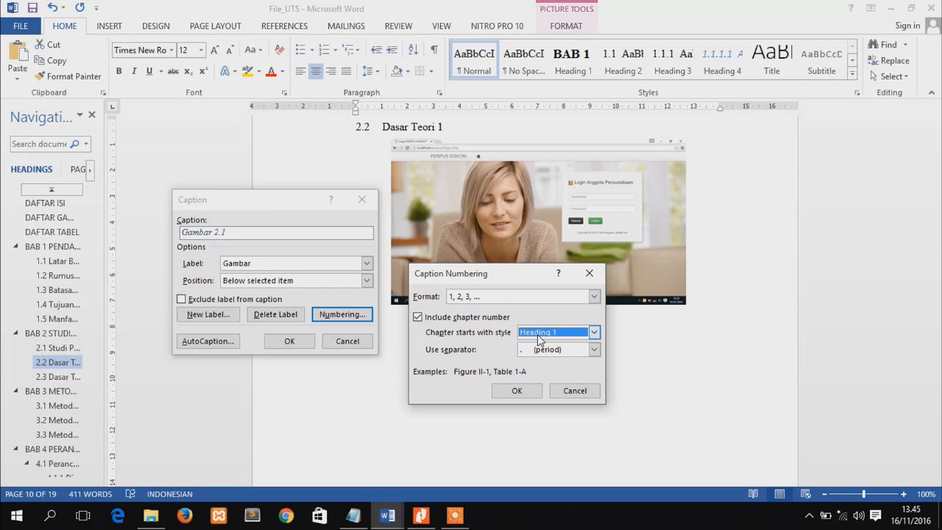
click(537, 334)
click(538, 334)
click(561, 349)
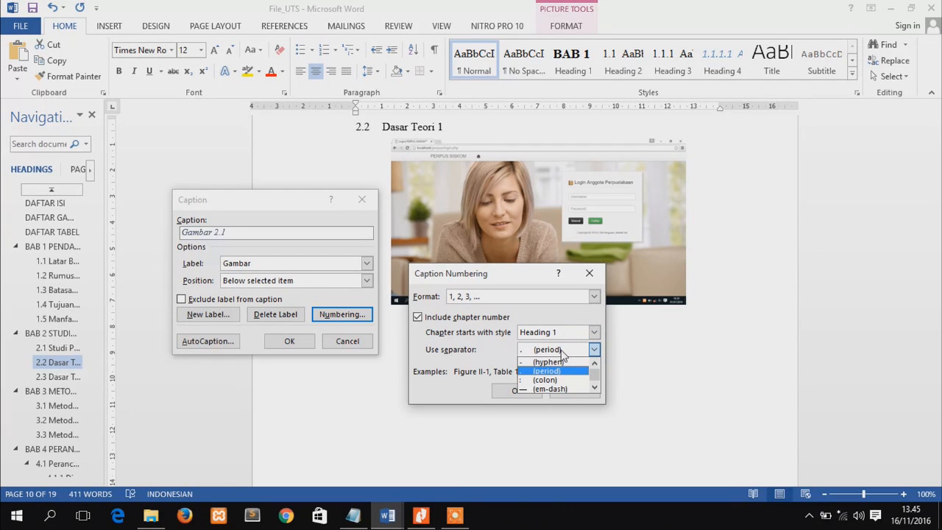
click(527, 372)
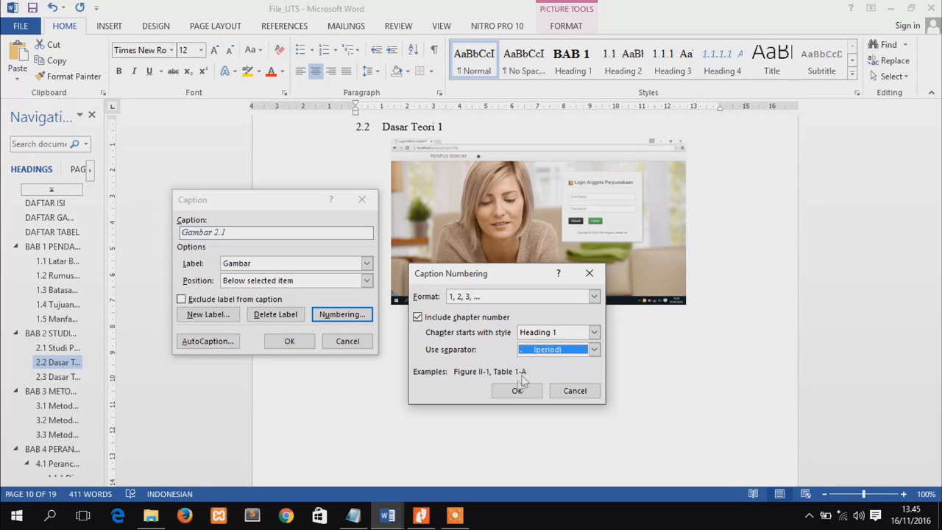
click(515, 390)
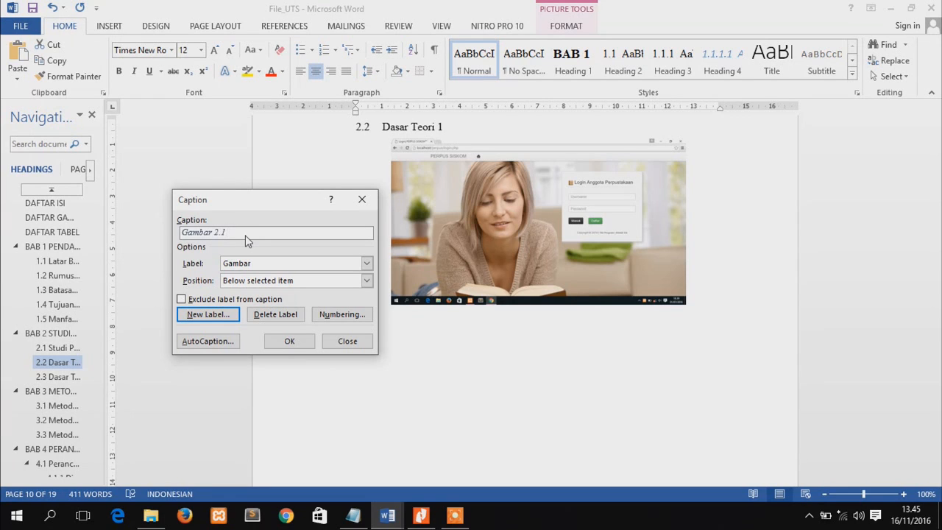
Add the text COBA1 after the caption's label and number and insert the caption below the picture
text(COBA1)
click(227, 232)
click(298, 344)
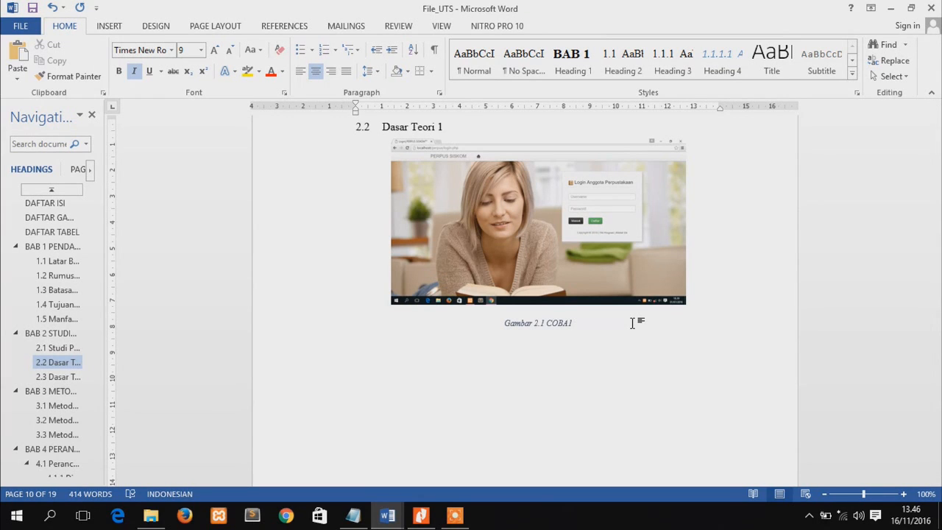
Add an empty body line directly below heading 2.3 Dasar Teori 2
click(46, 379)
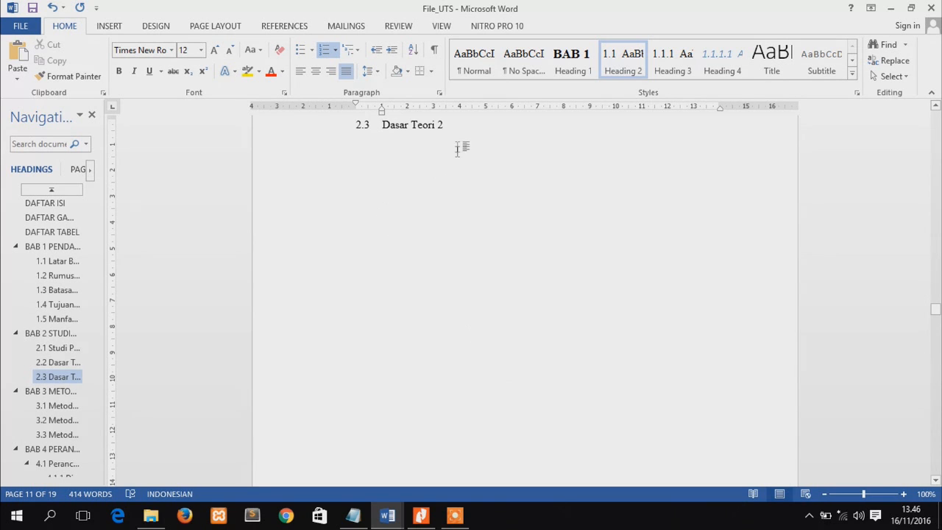
click(452, 123)
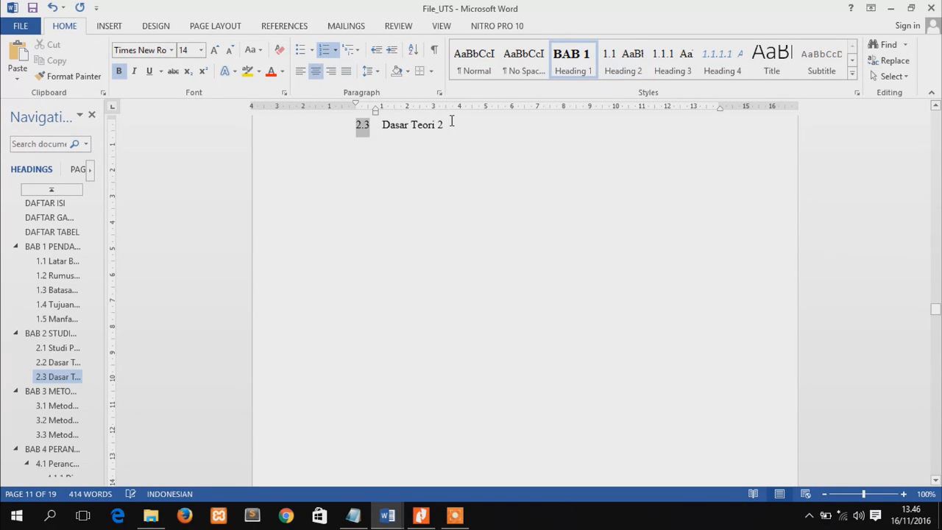
key(Return)
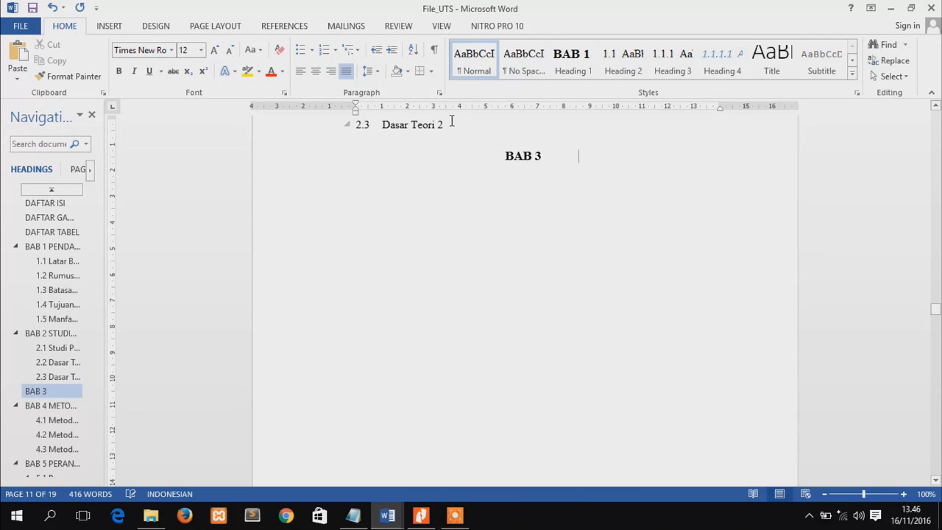
key(ctrl+z)
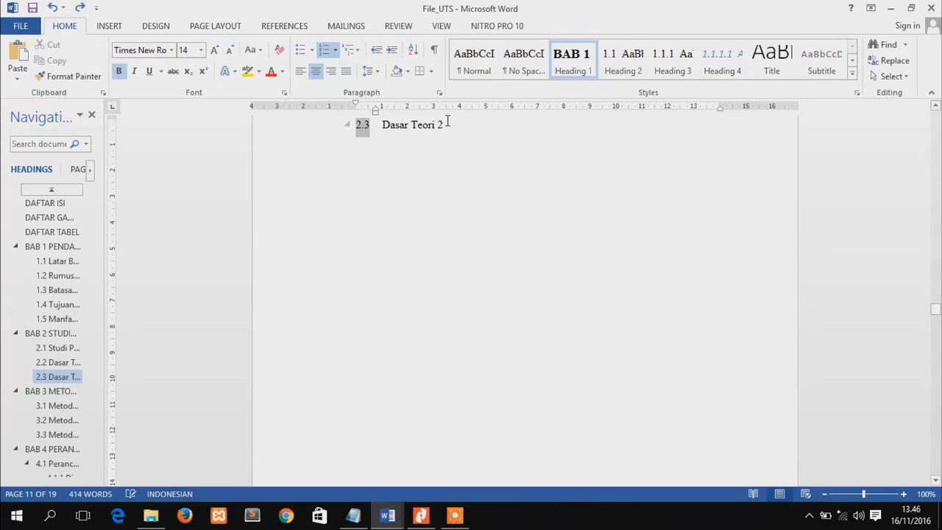
click(442, 125)
key(Return)
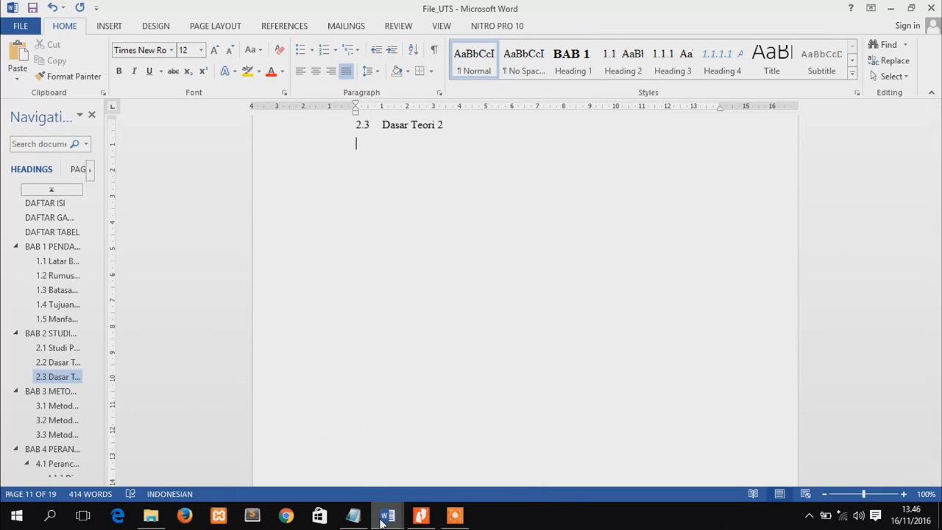
Switch to the other open Word report and copy the first paragraph under 2.1 Penelitian yang Relavan, without its closing colon
mouse_move(386, 513)
click(434, 480)
drag(939, 170, 935, 186)
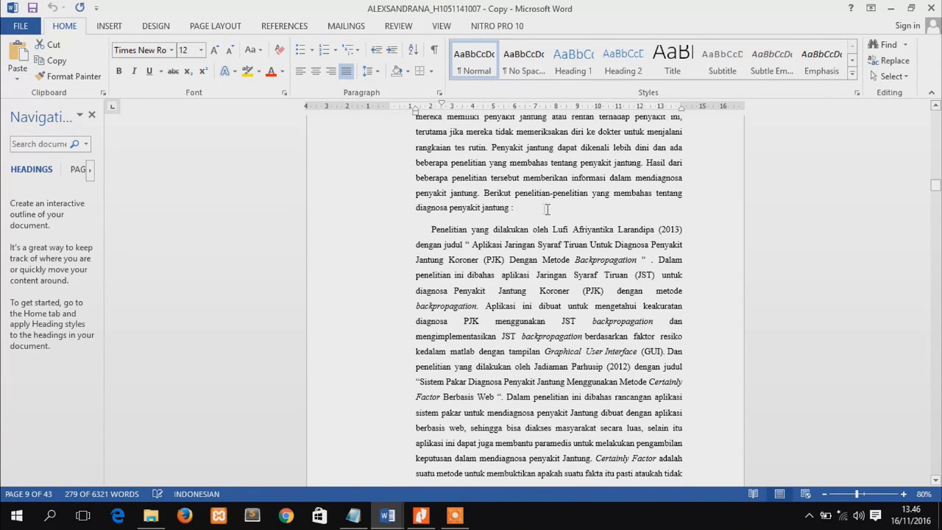
drag(510, 208, 433, 153)
key(ctrl+c)
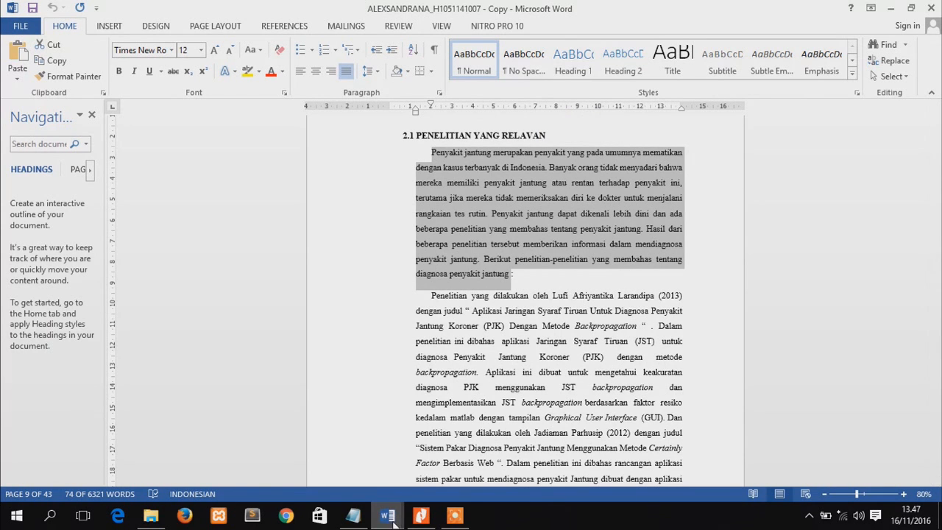
Paste the copied paragraph below heading 2.3 Dasar Teori 2 in File_UTS as Normal text with an indented first line
mouse_move(388, 515)
click(338, 471)
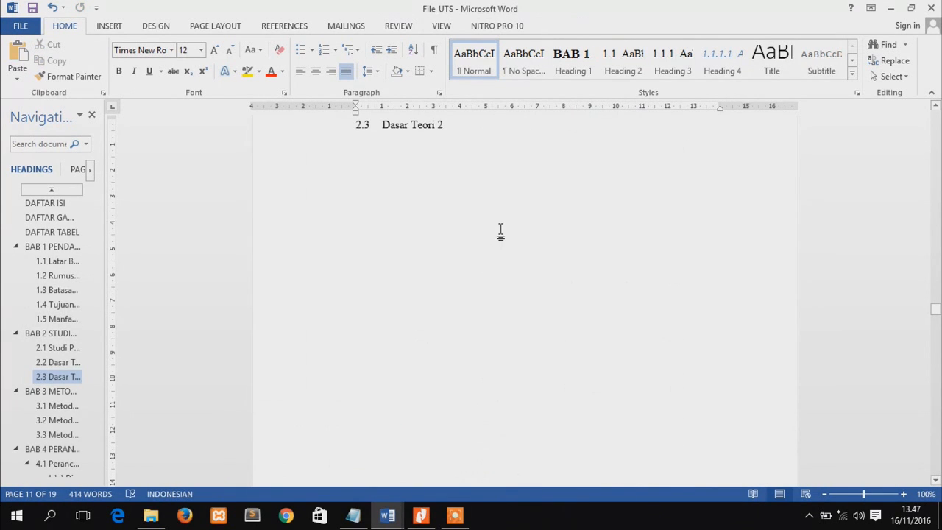
key(ctrl+v)
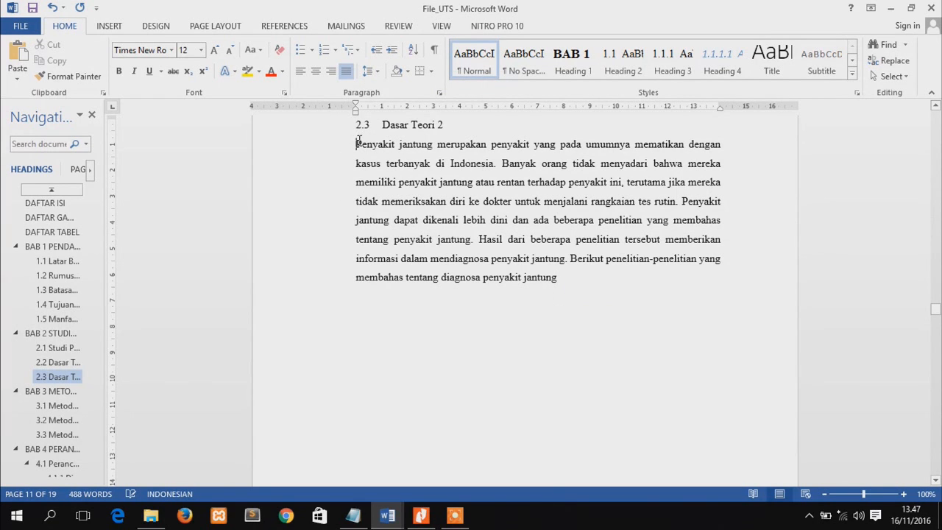
click(483, 57)
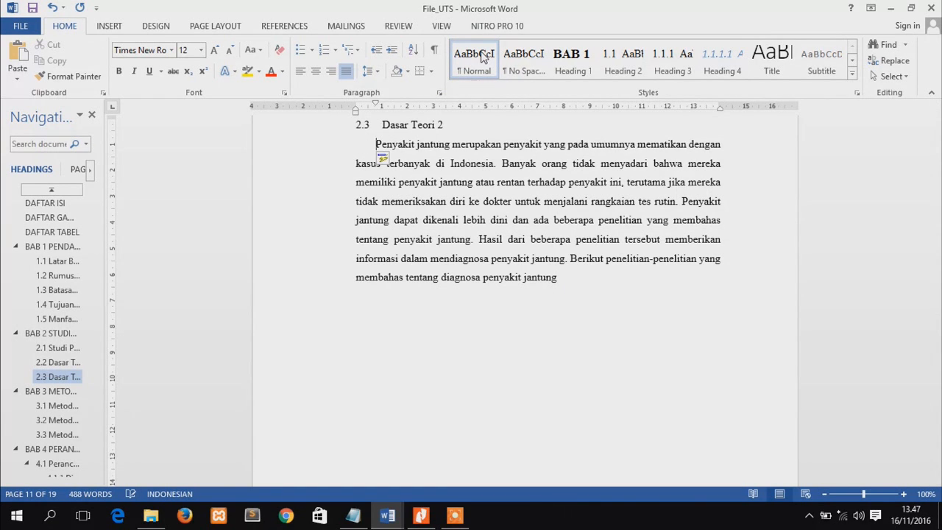
Start a new Journal Article citation source right before the period that precedes "Hasil dari beberapa penelitian" in section 2.3
click(571, 275)
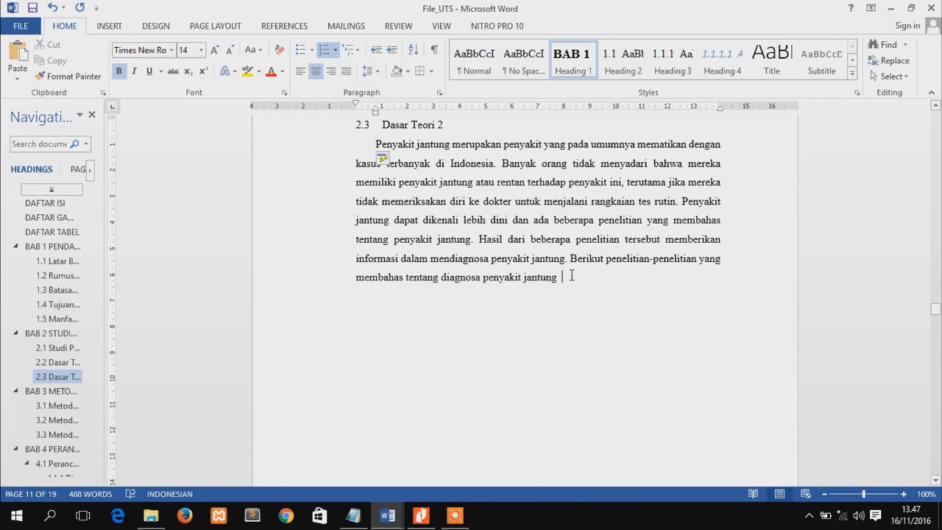
click(472, 240)
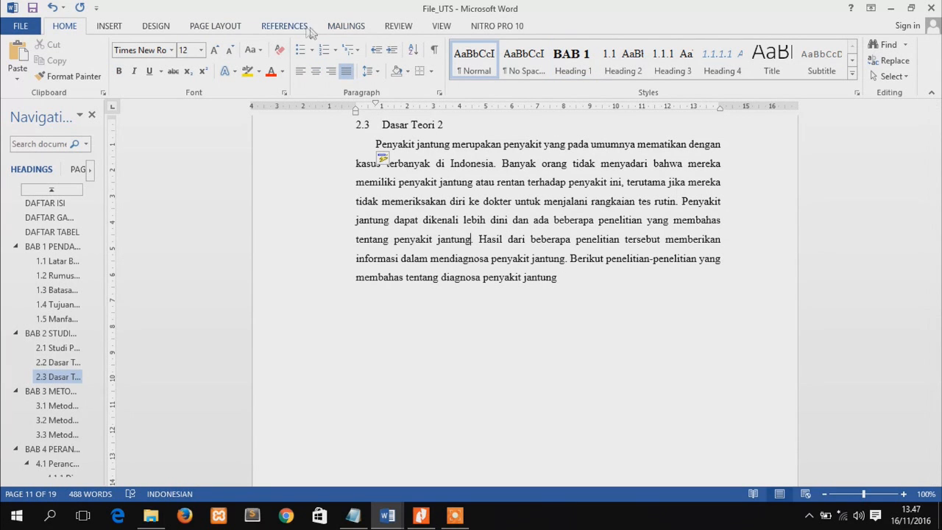
click(283, 25)
click(271, 77)
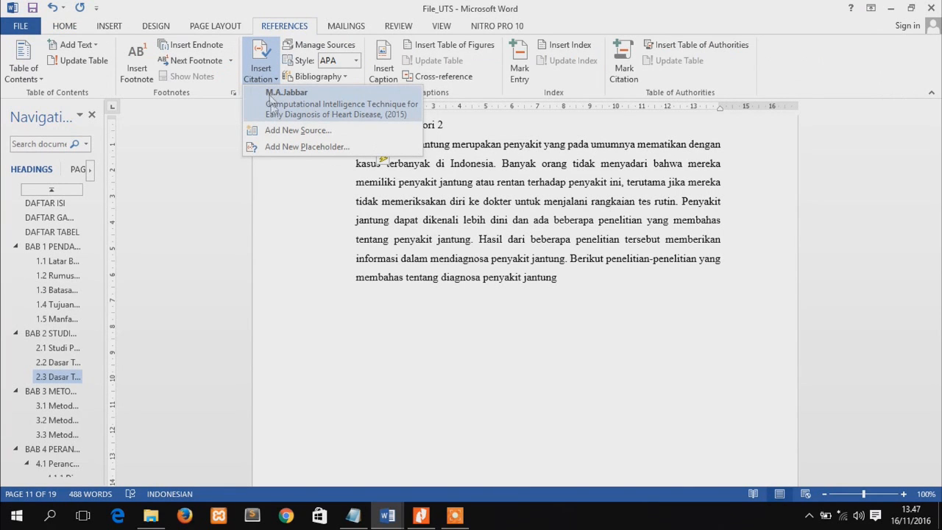
click(274, 130)
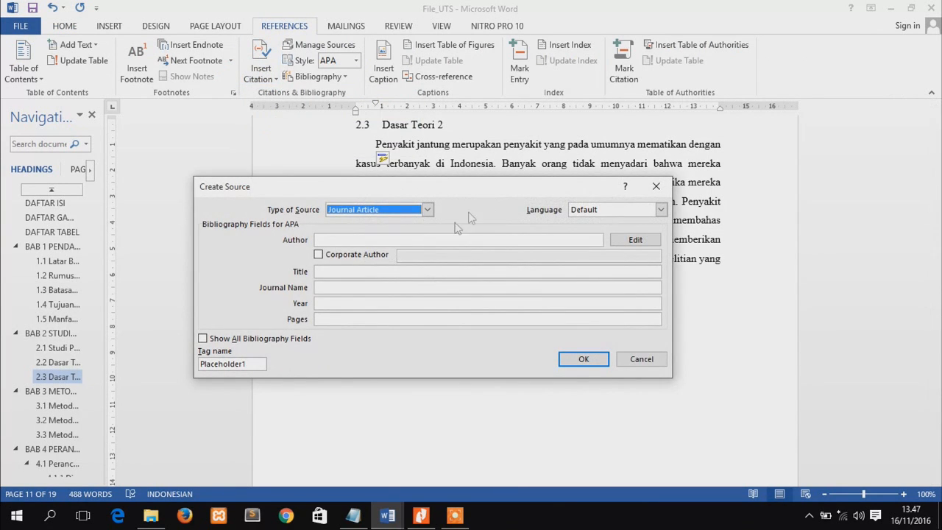
click(383, 241)
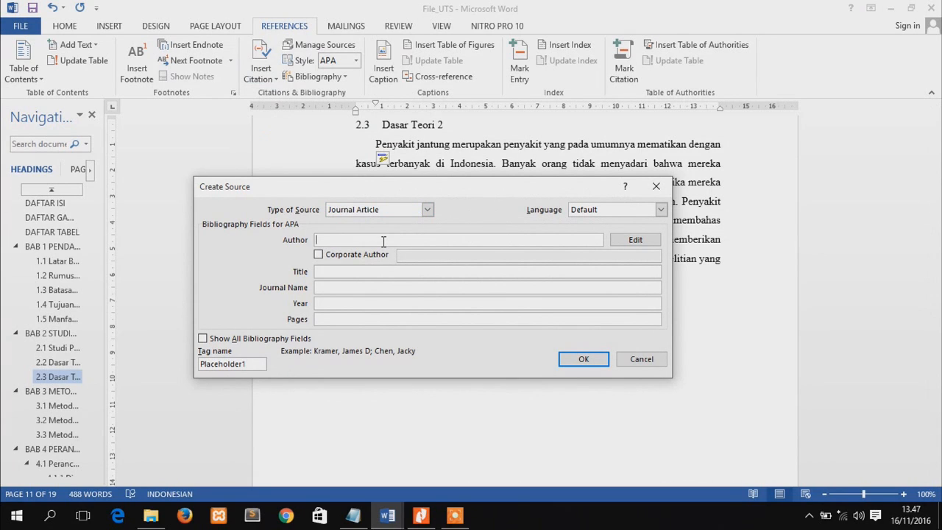
Check the article "Using Data Mining Techniques in Heart Disease Diagnosis and Treatment" in Nitro and enter its second author's name as the source's author
click(420, 516)
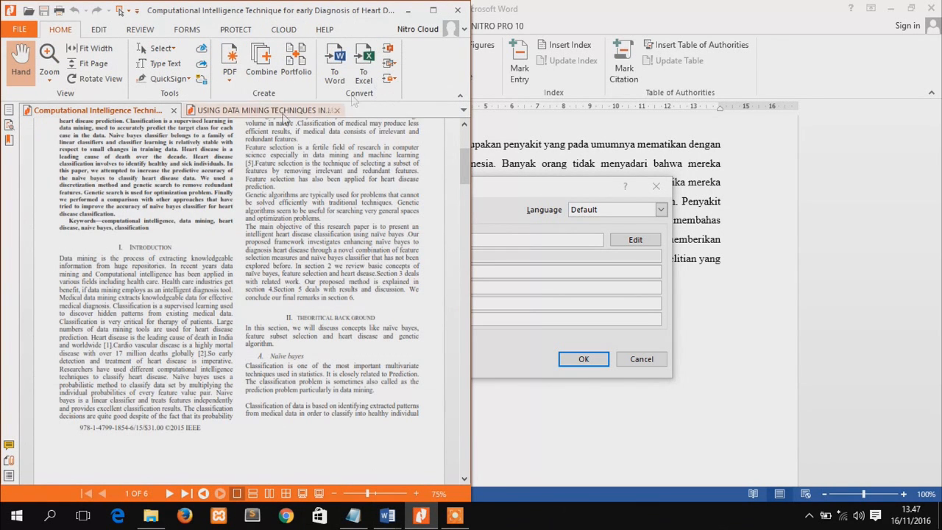
click(225, 110)
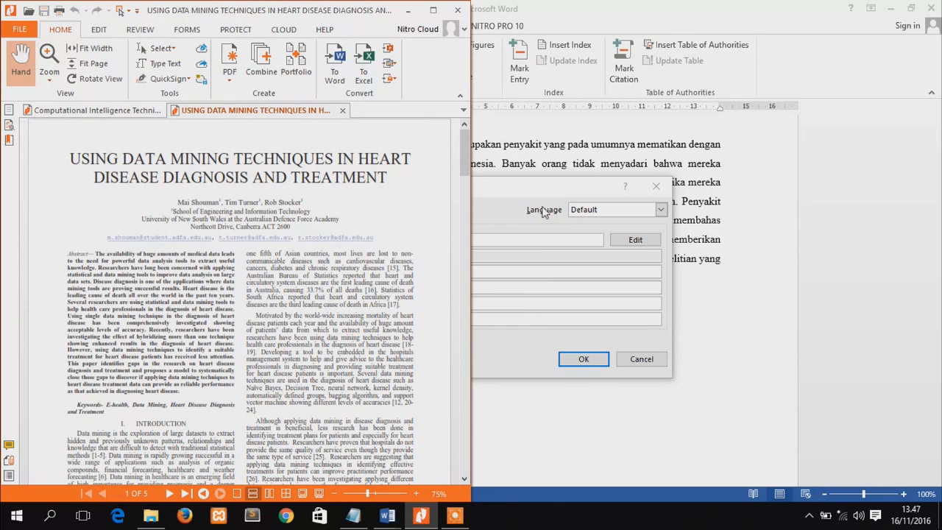
click(505, 208)
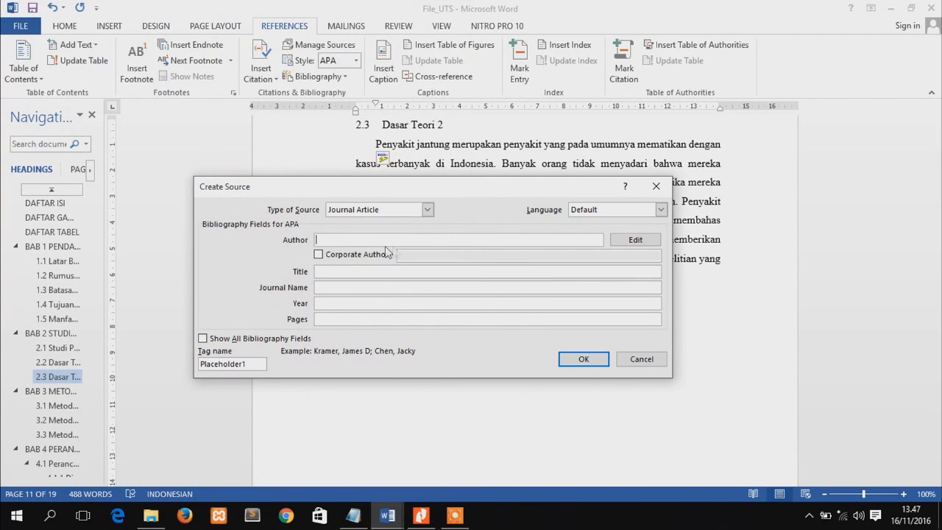
click(372, 240)
text(Tim Turner)
Enter the source's title as "Using Data Mining Technique in Heart Disease Diagnosis and Treatment", checking the wording against the article in Nitro
click(332, 272)
click(420, 516)
click(420, 517)
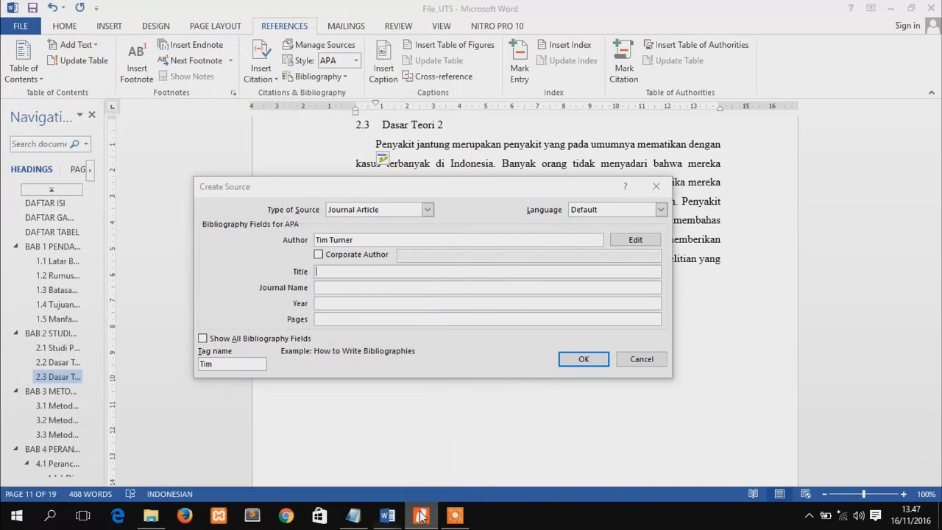
text(U)
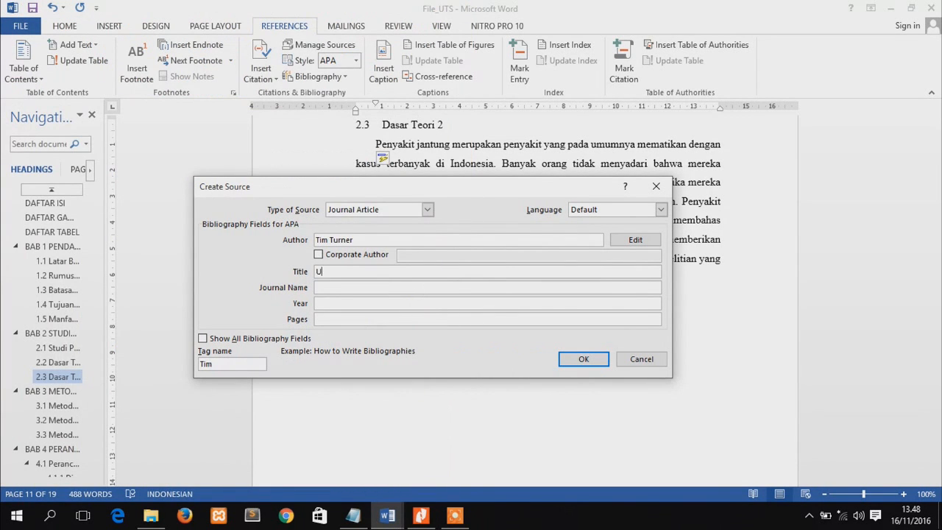
text(sing Data Mining)
key(alt+Tab)
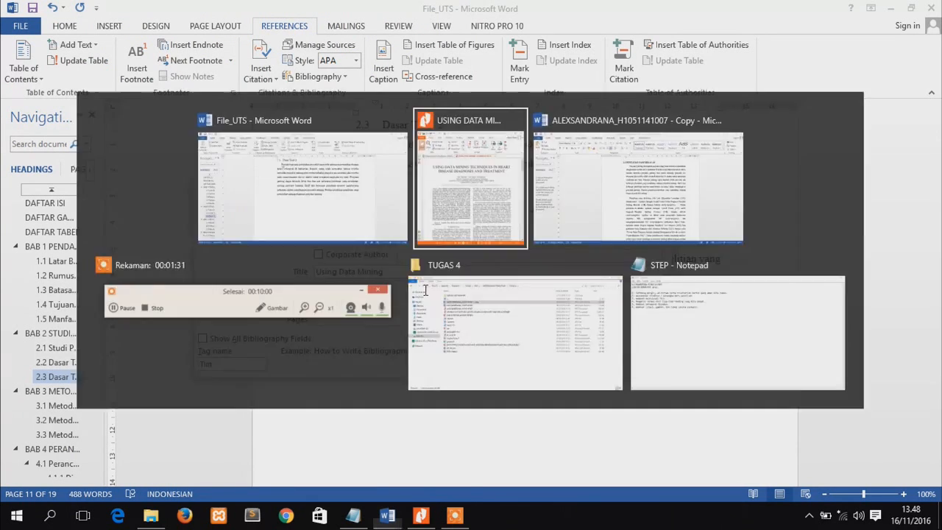
key(alt+Tab)
text(Te)
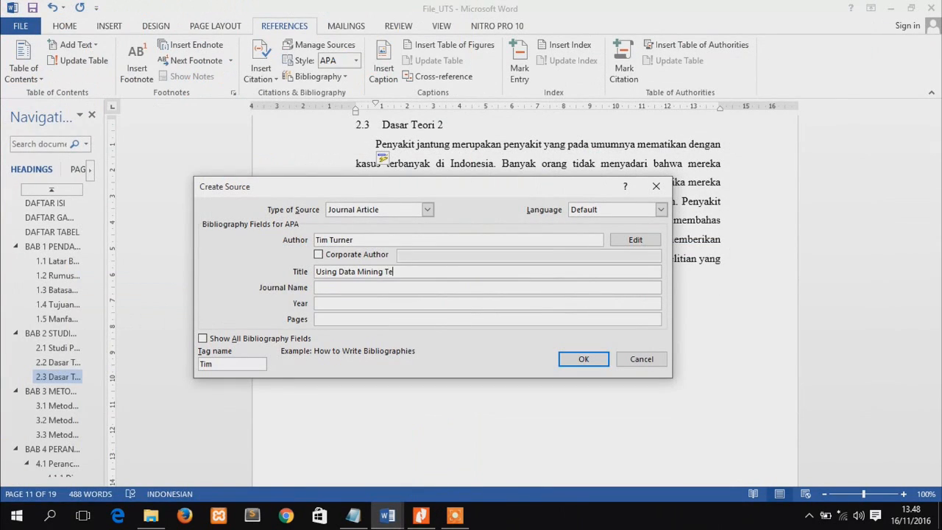
text(chnique)
key(alt+Tab)
text(in)
key(alt+Tab)
text(Heart Disease)
key(alt+Tab)
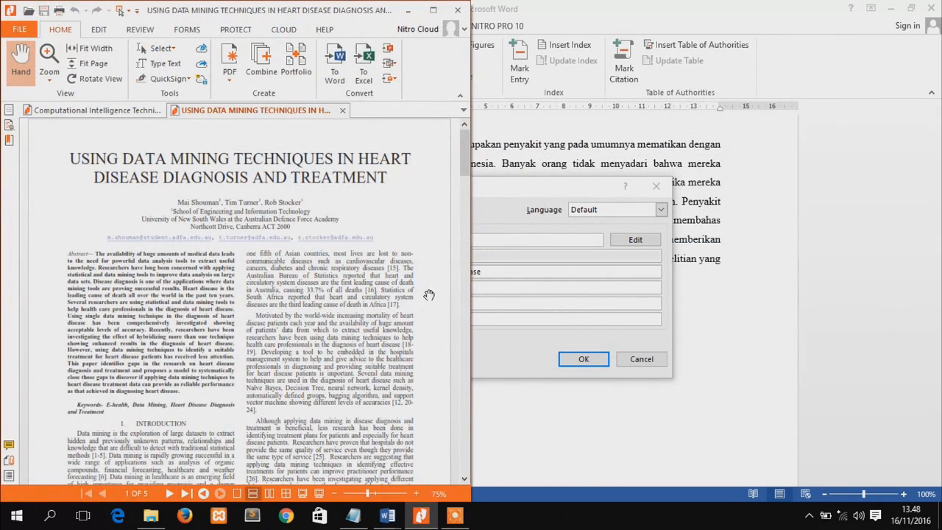
key(alt+Tab)
text(iagn)
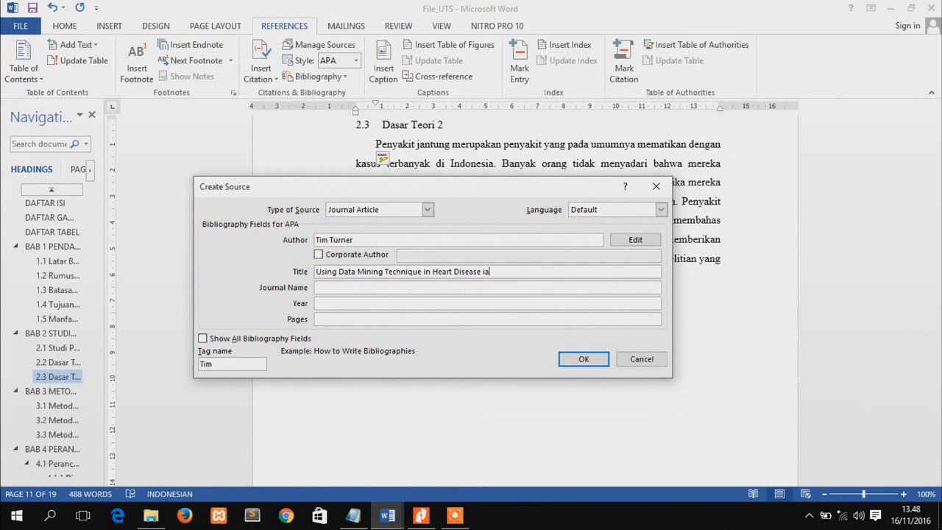
key(BackSpace)
key(BackSpace)
text(Dis)
key(BackSpace)
key(BackSpace)
text(agnosis and)
key(alt+Tab)
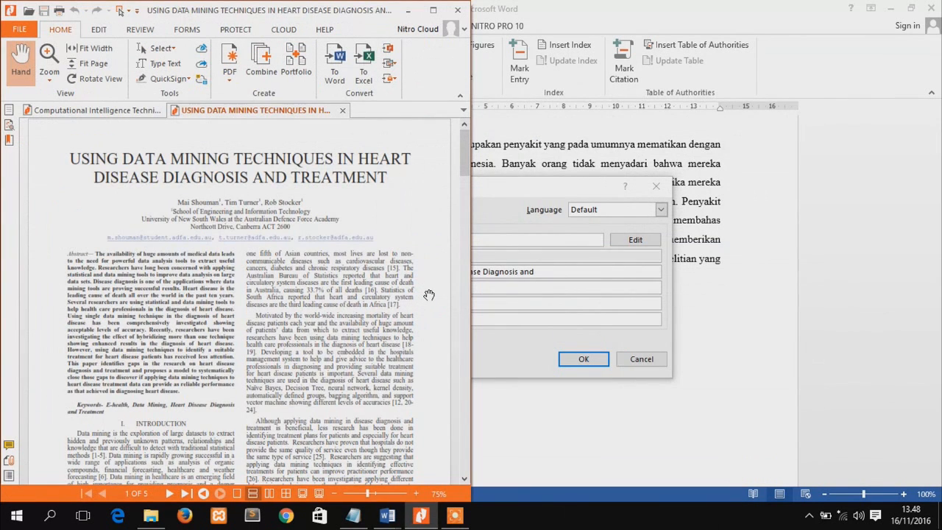
key(alt+Tab)
click(429, 305)
text(reat)
key(BackSpace)
key(BackSpace)
key(BackSpace)
key(BackSpace)
click(564, 275)
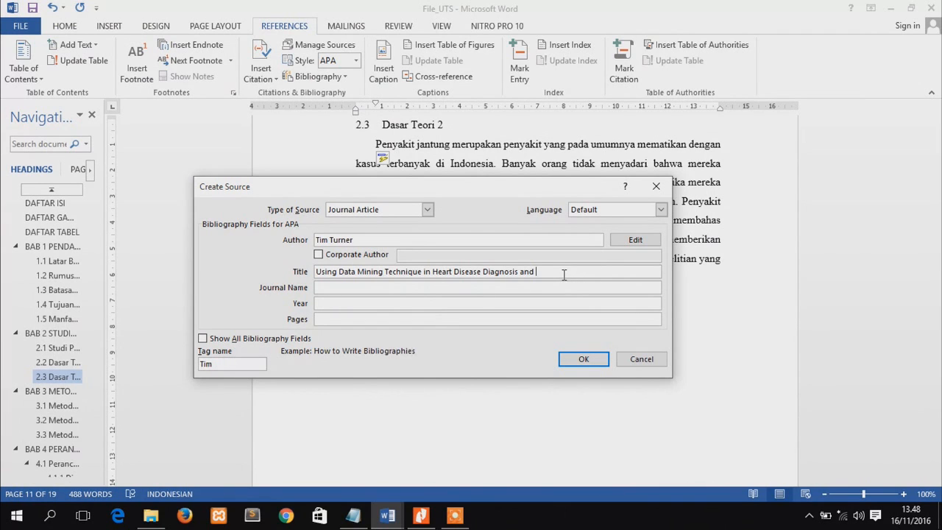
text(Treatmen)
key(alt+Tab)
key(alt+Tab)
key(BackSpace)
text(t)
Check the article's heading in Nitro and enter the source's journal name as "School of Engineering and Information Technology"
click(341, 288)
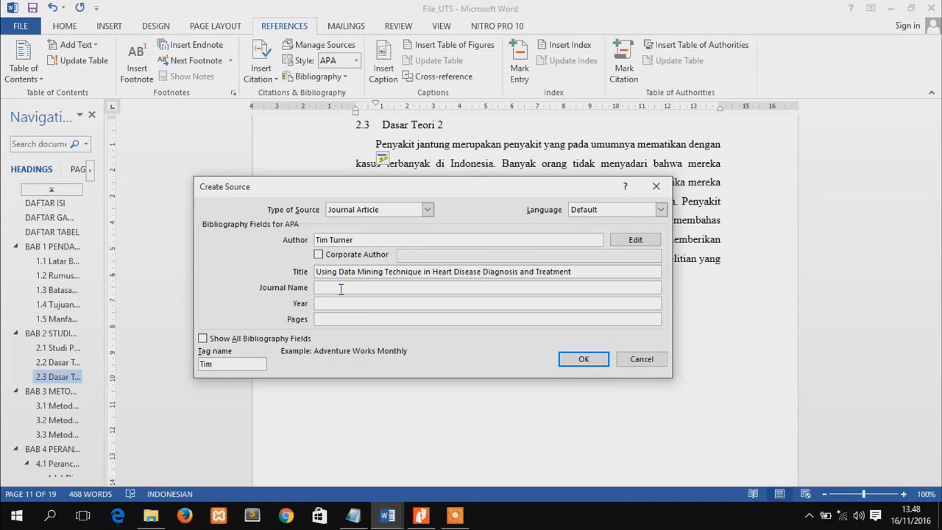
key(alt+Tab)
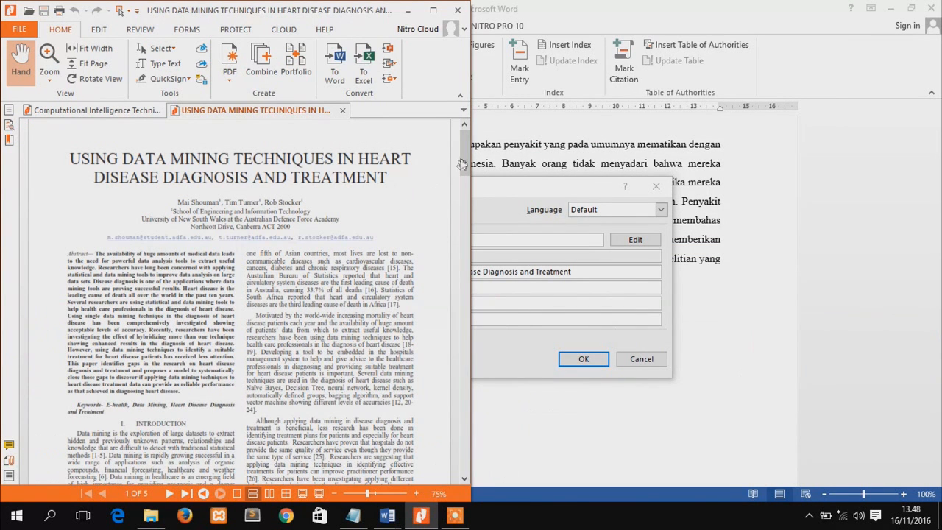
drag(465, 158, 465, 162)
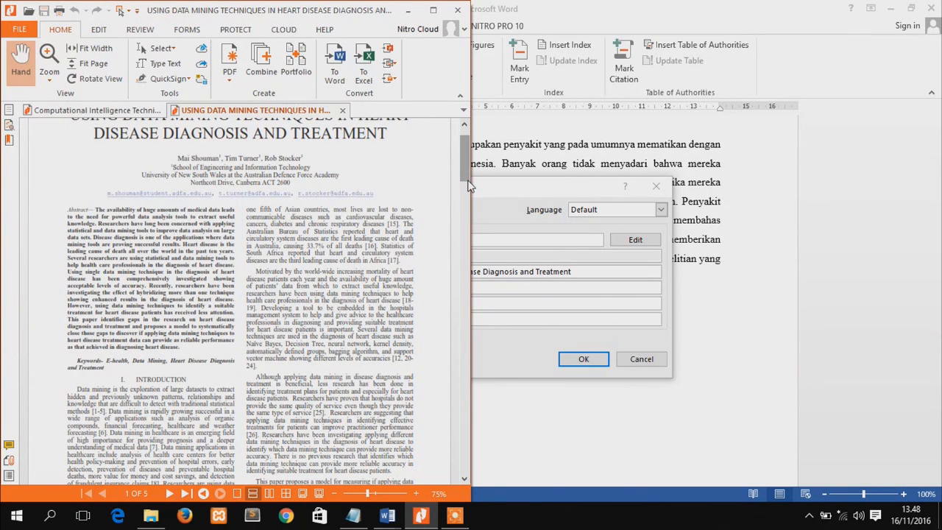
click(526, 320)
click(378, 287)
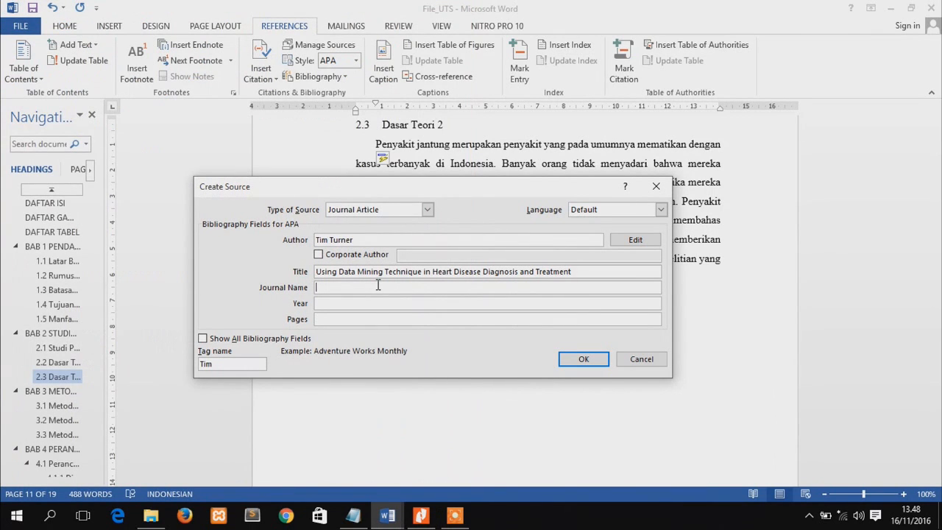
text(CSchool of Engineering)
key(alt+Tab)
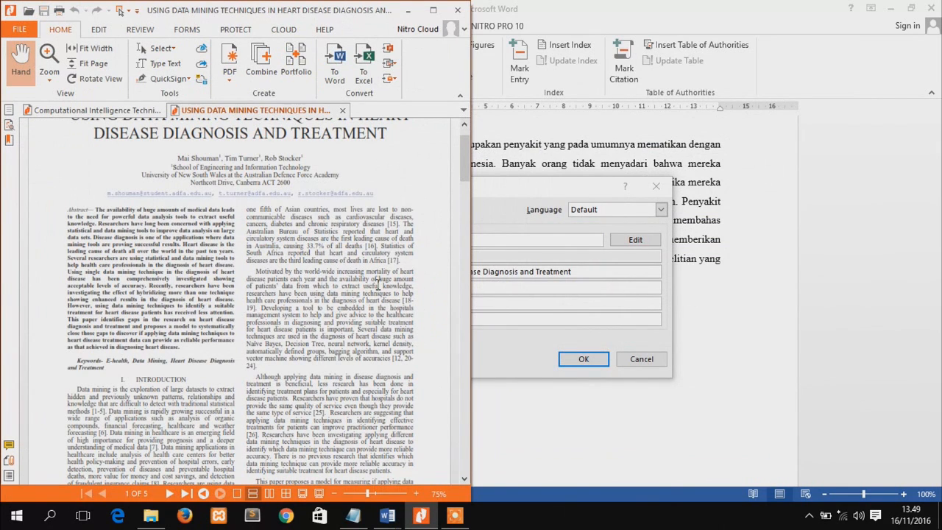
key(alt+Tab)
text(and)
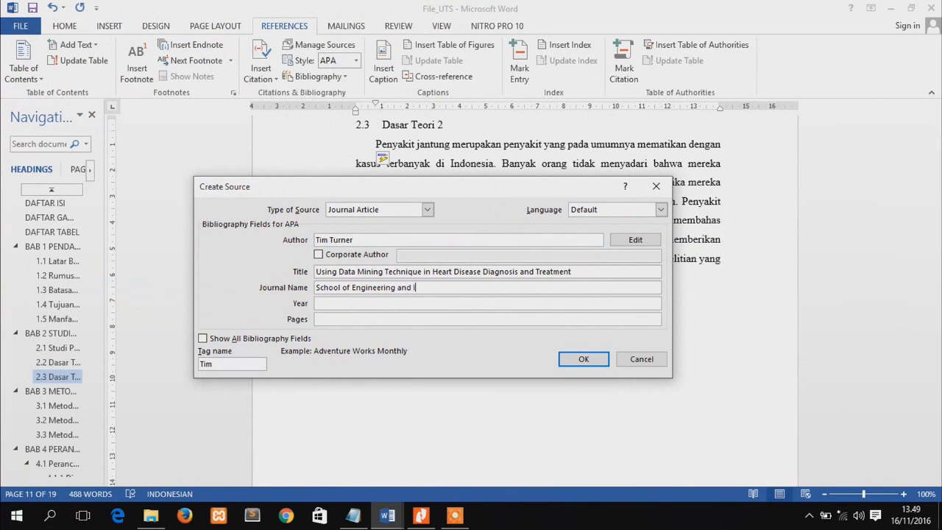
text( Information Technology)
Look through the article in Nitro for its publication date and set the source's year to 2012
click(335, 302)
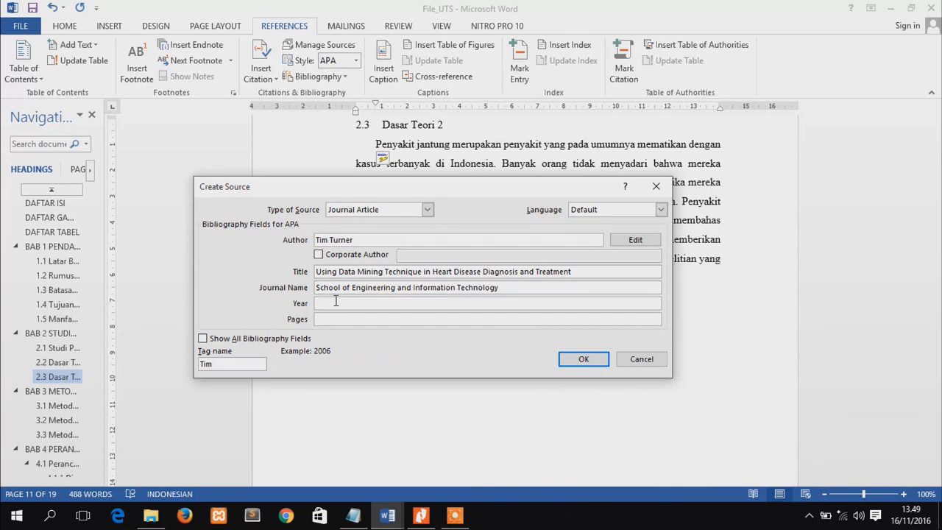
key(alt+Tab)
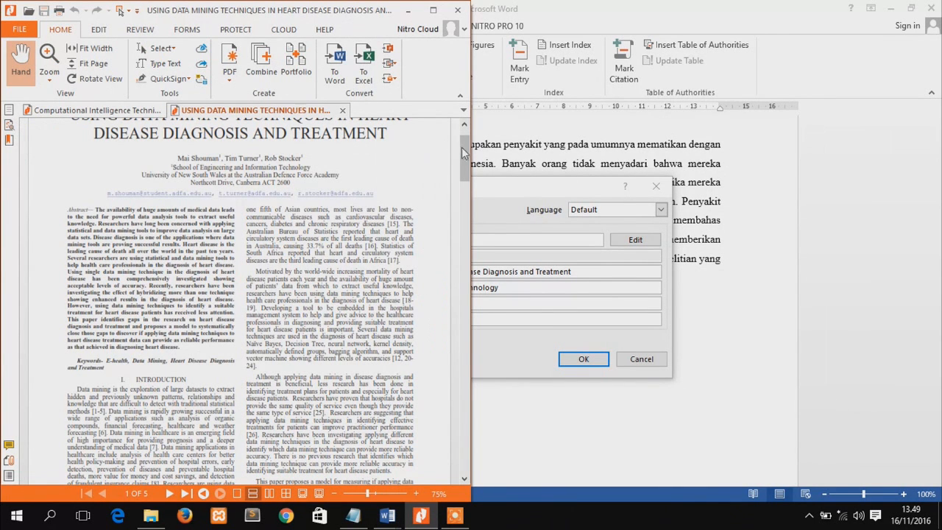
drag(462, 148, 464, 175)
key(alt+Tab)
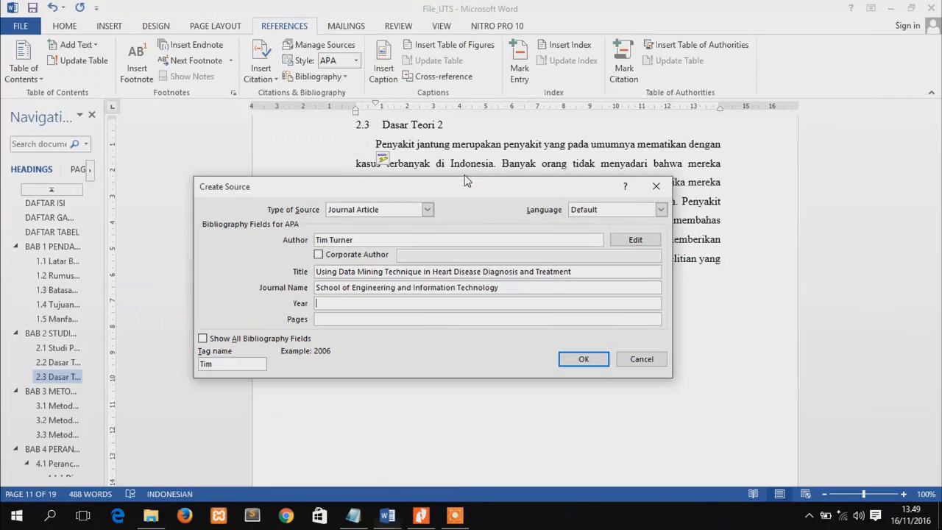
click(442, 303)
text(2012)
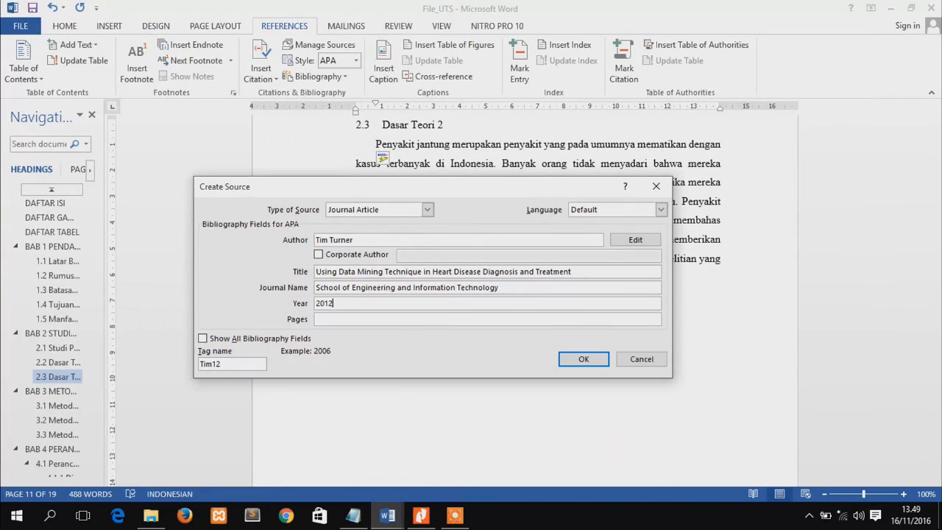
Set the source's pages to 56-72 and insert the finished citation into the 2.3 paragraph
click(368, 319)
text(56-72)
click(592, 357)
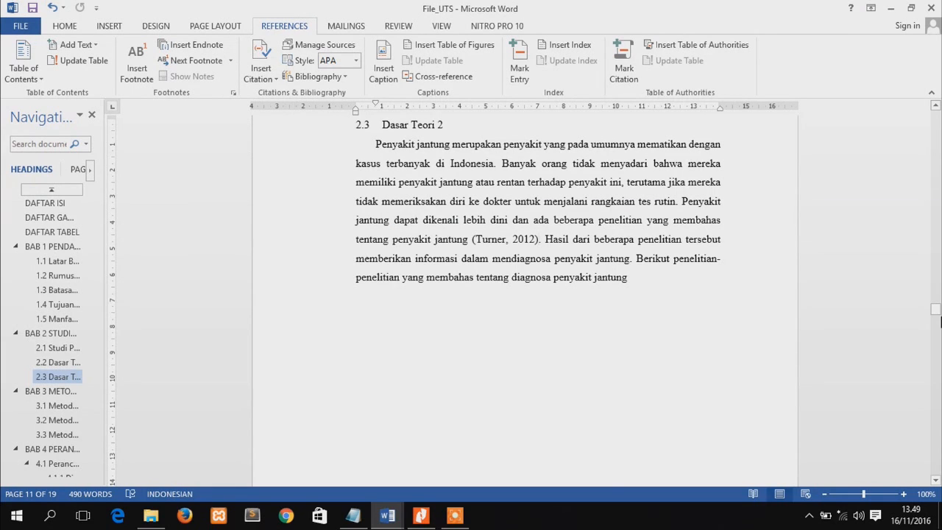
Insert picture "4" from the Pictures folder on a new line below the paragraph of section 2.3
click(648, 282)
key(BackSpace)
click(113, 27)
click(130, 68)
click(259, 188)
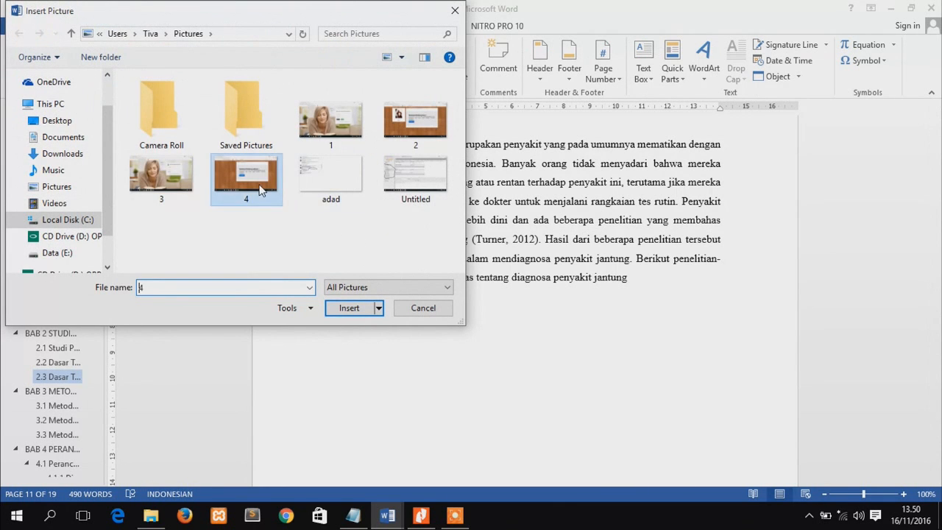
double_click(259, 188)
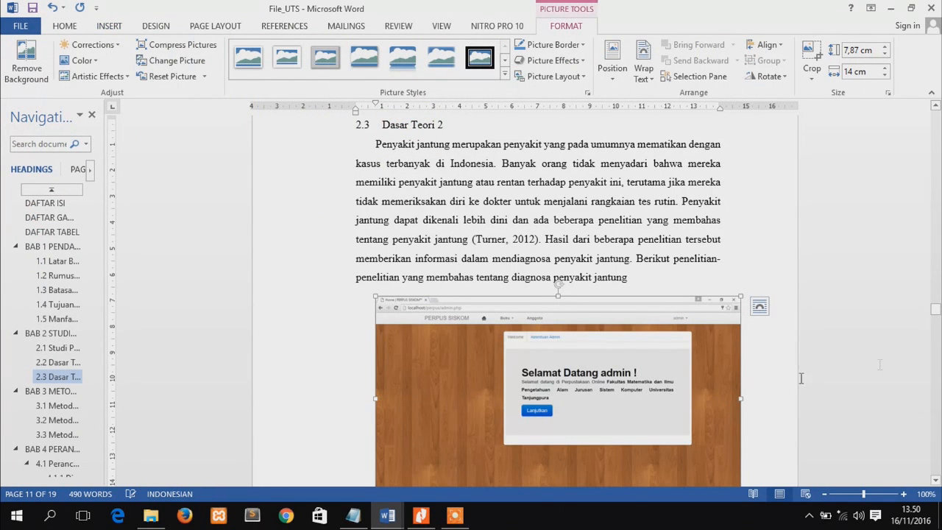
Shrink the inserted picture proportionally from its lower corner and center it on the page
click(936, 480)
click(935, 480)
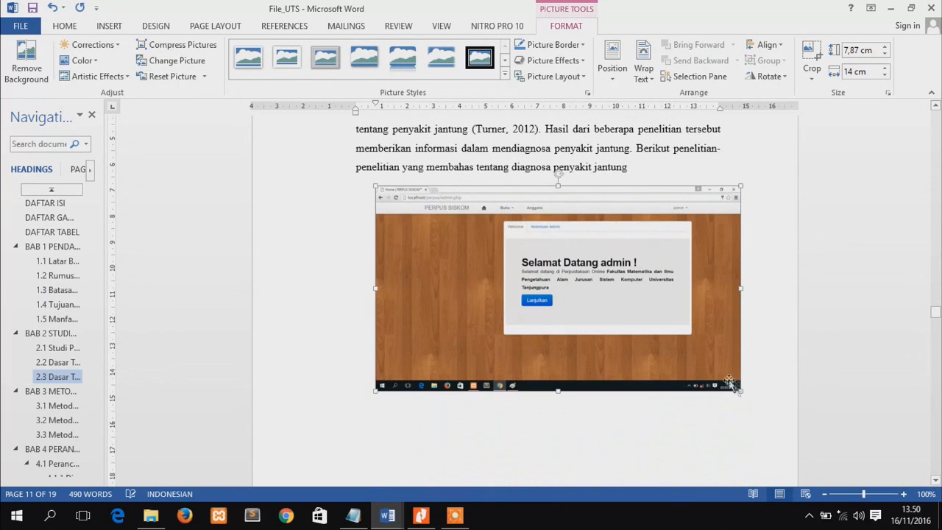
drag(703, 360, 675, 354)
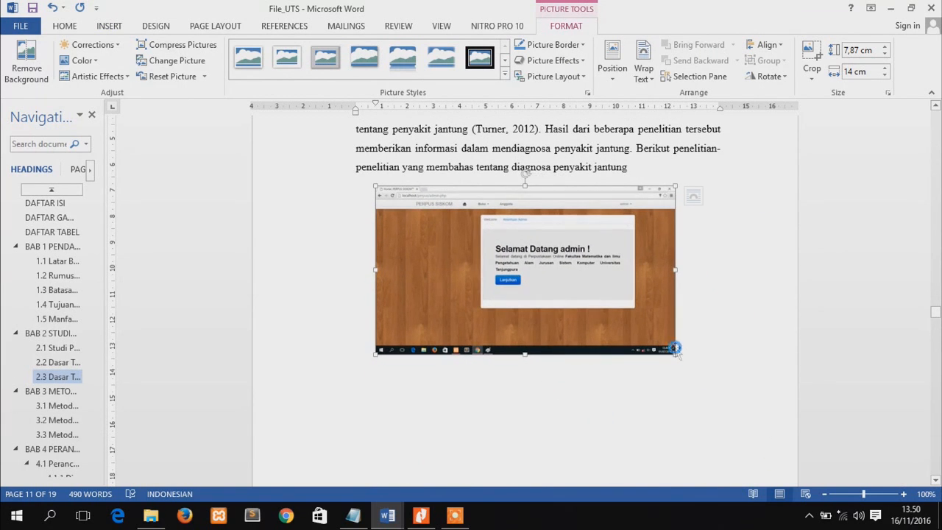
click(109, 26)
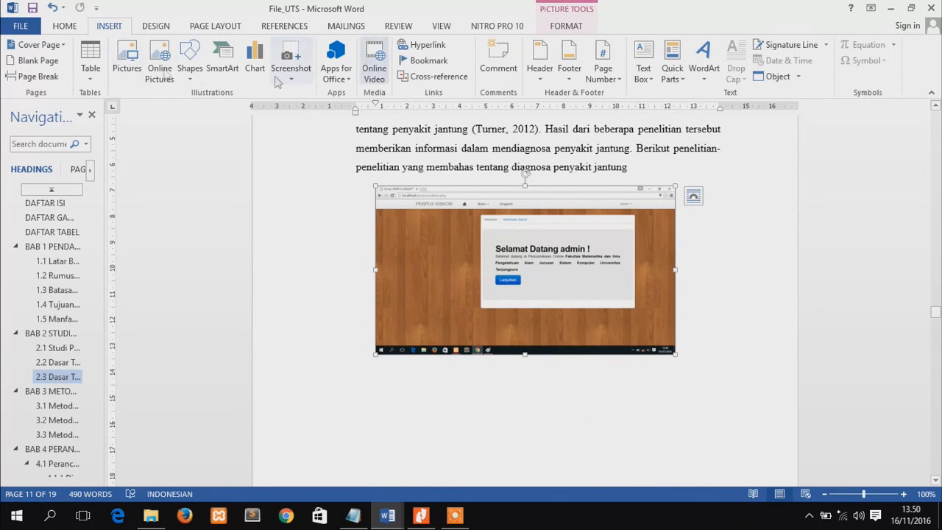
click(64, 26)
click(330, 72)
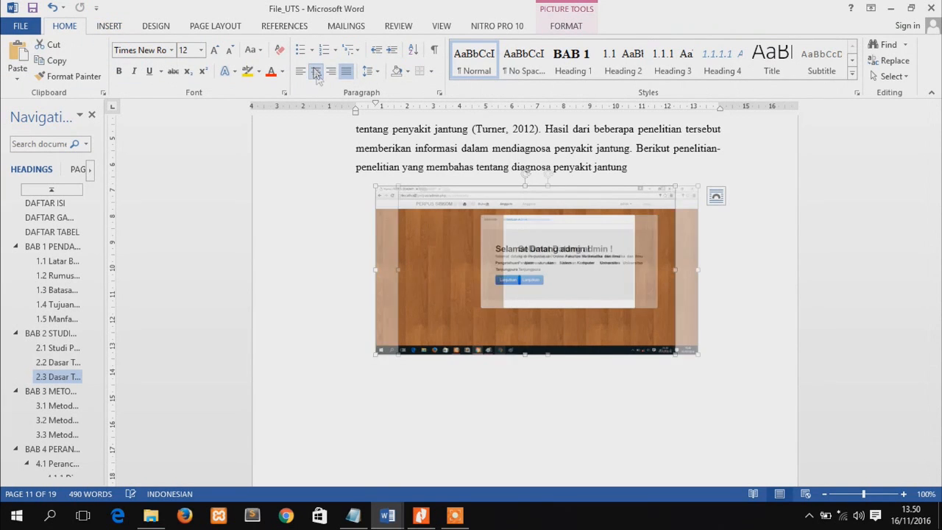
Add a caption below the picture with the Gambar label and the text "gambarlagi"
right_click(476, 219)
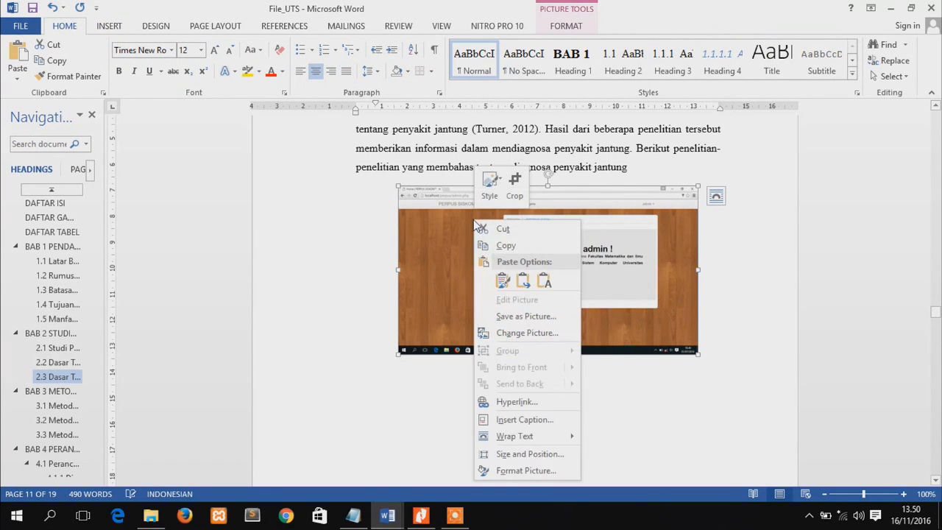
click(515, 426)
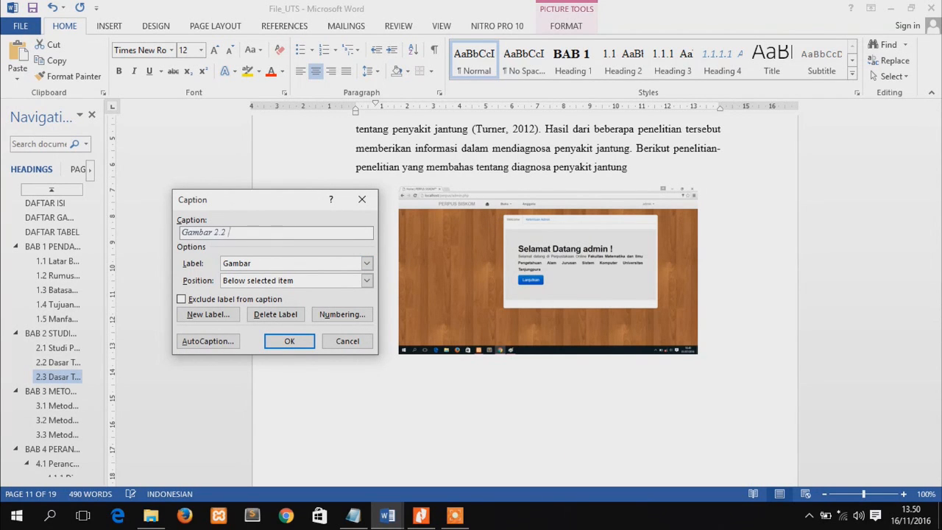
text(gambarlagi)
click(290, 345)
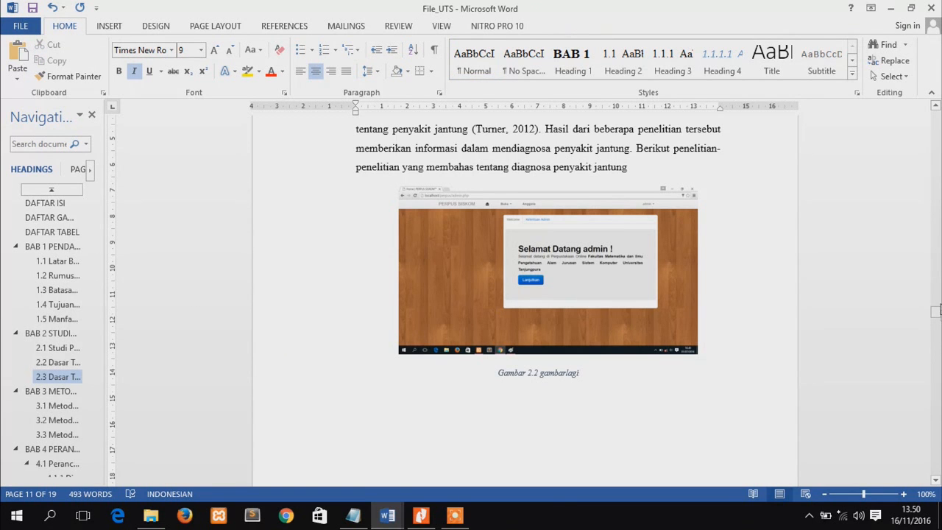
Go to heading 3.1 Metode Pengumpulan Data and start a new Normal paragraph below it
mouse_move(936, 315)
mouse_down()
mouse_move(937, 292)
mouse_move(937, 318)
mouse_up()
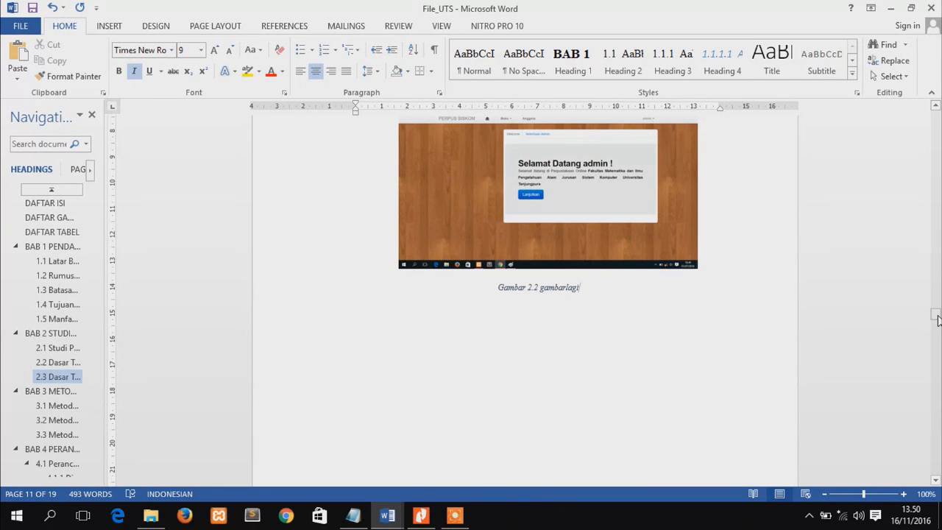
click(57, 408)
click(505, 128)
key(Return)
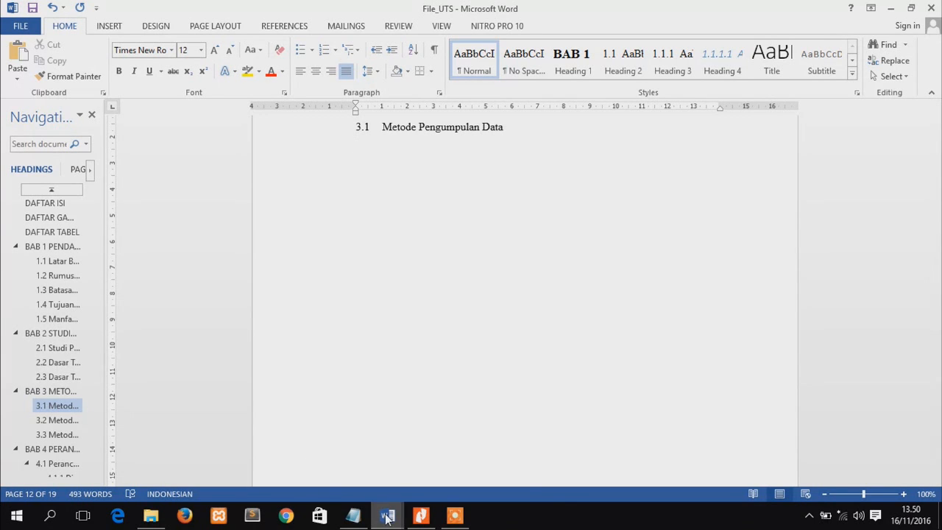
Switch to the other open Word document and copy its research table with columns No, Penulis, Judul, Metode Penelitian and Keterangan
mouse_move(397, 513)
click(462, 452)
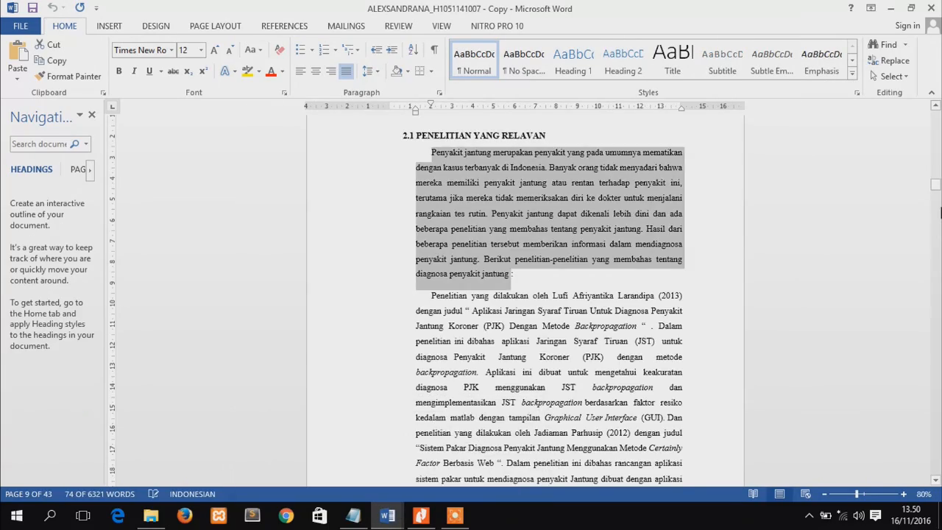
scroll(936, 232, down, 10)
click(936, 228)
click(936, 229)
drag(937, 197, 936, 233)
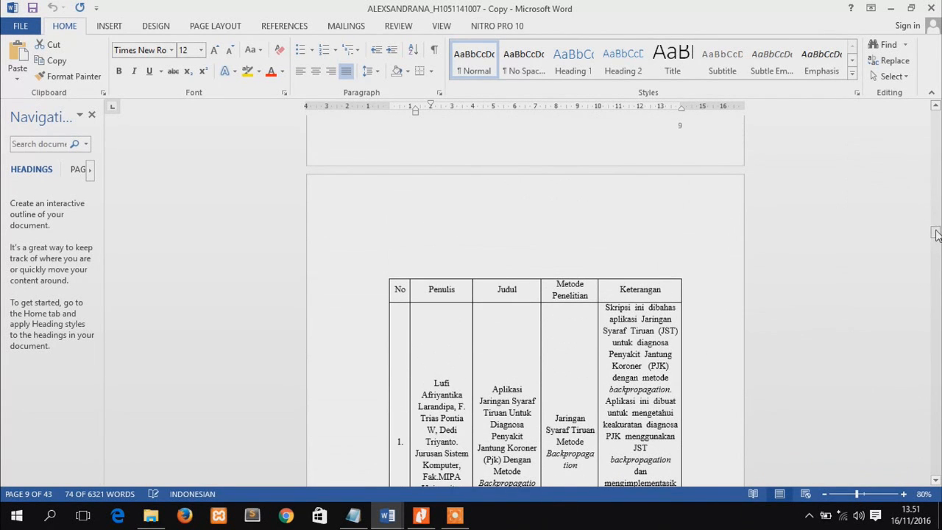
click(383, 274)
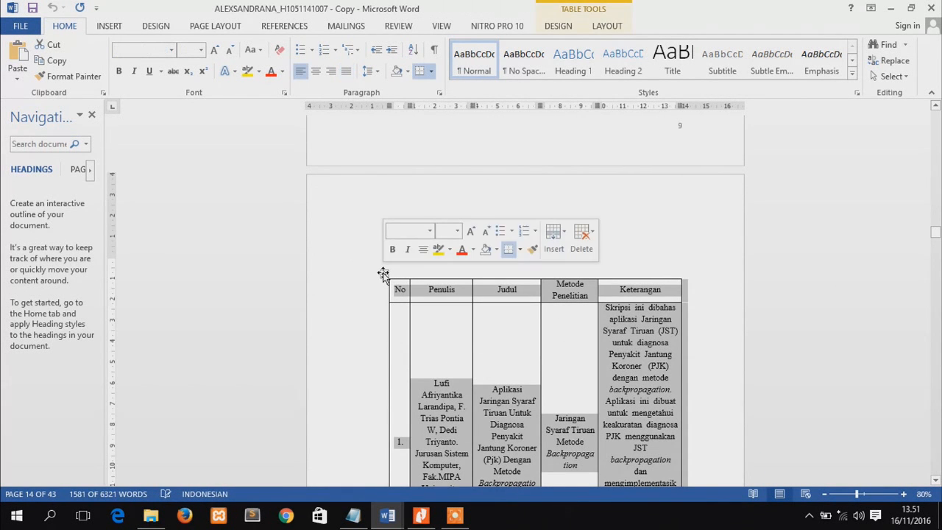
Return to File_UTS and paste the copied table below heading 3.1 Metode Pengumpulan Data
mouse_move(387, 515)
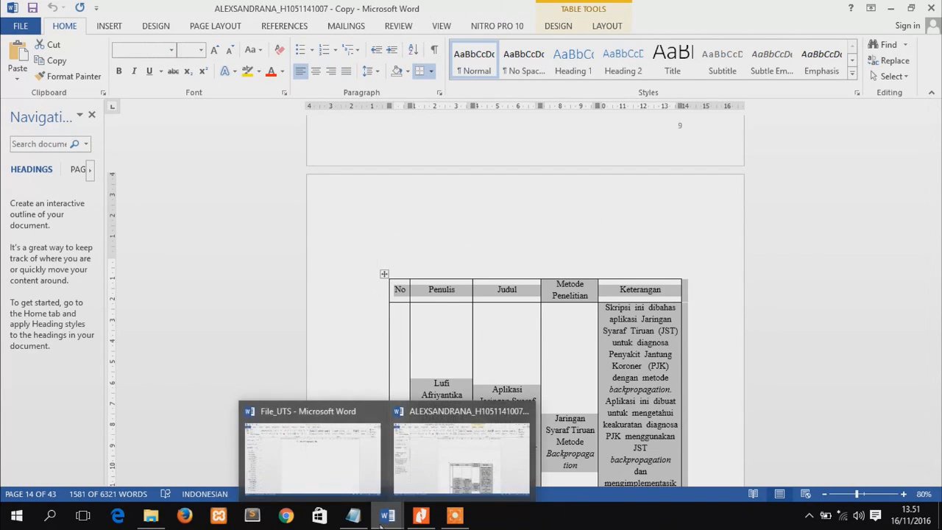
click(326, 476)
key(ctrl+v)
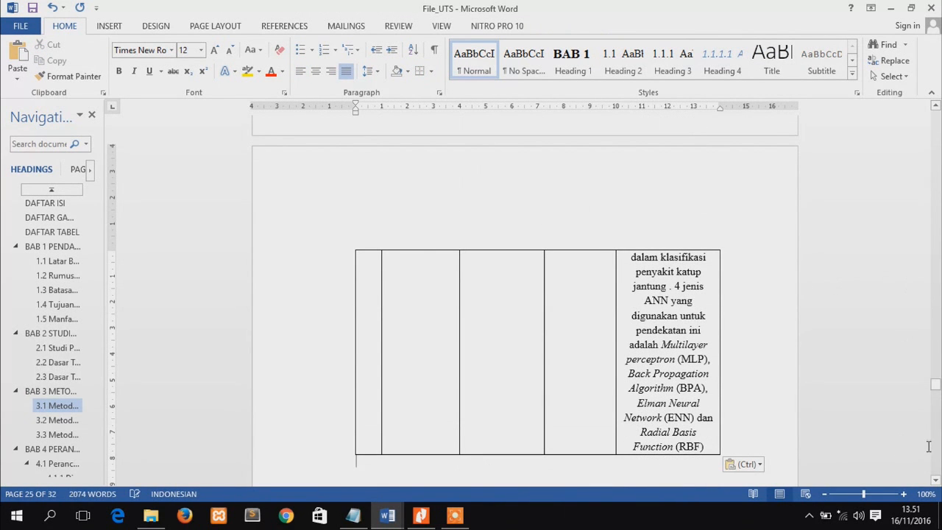
Add a caption above the pasted table with the Tabel label, numbered 1, 2, 3 with the Heading 1 chapter number and a period separator
drag(936, 370, 935, 244)
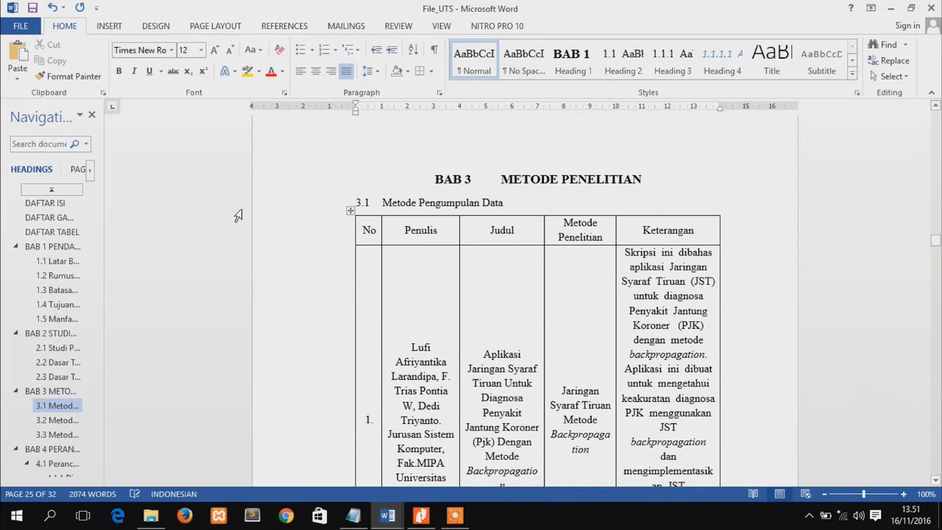
right_click(349, 211)
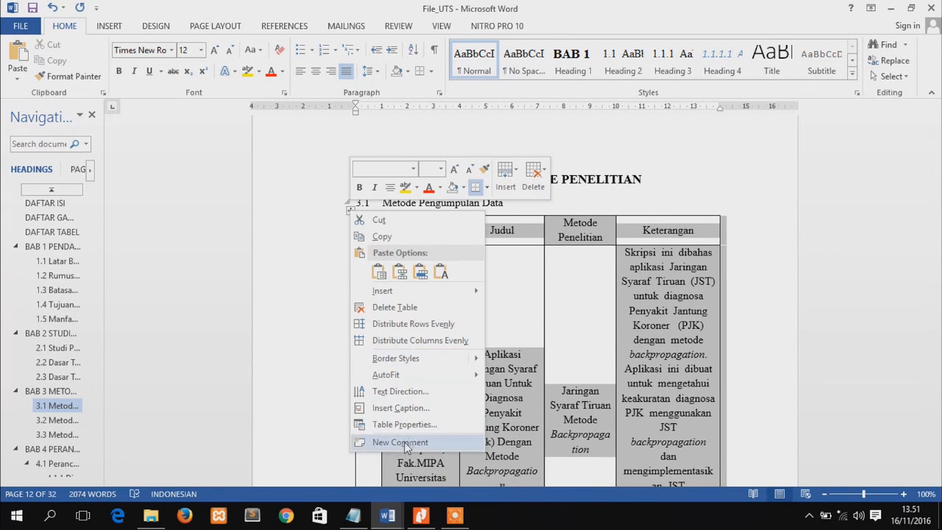
click(407, 409)
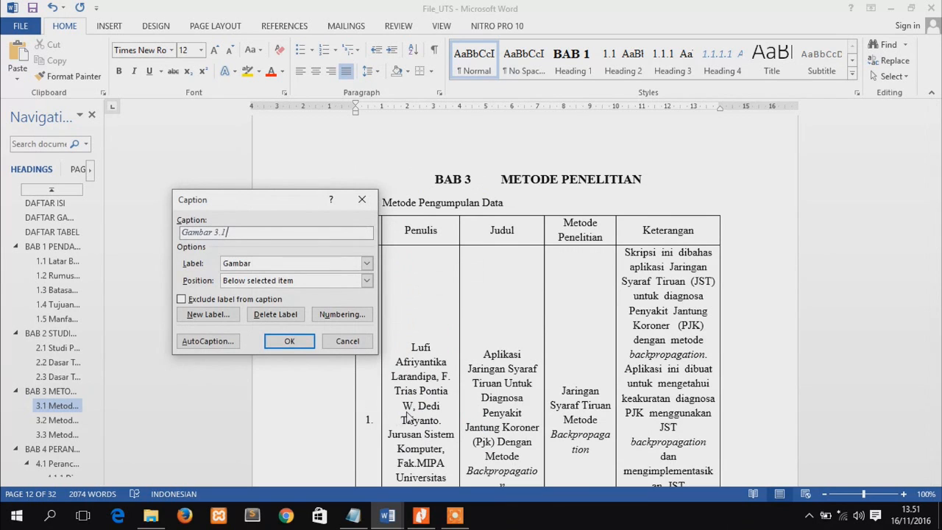
click(250, 265)
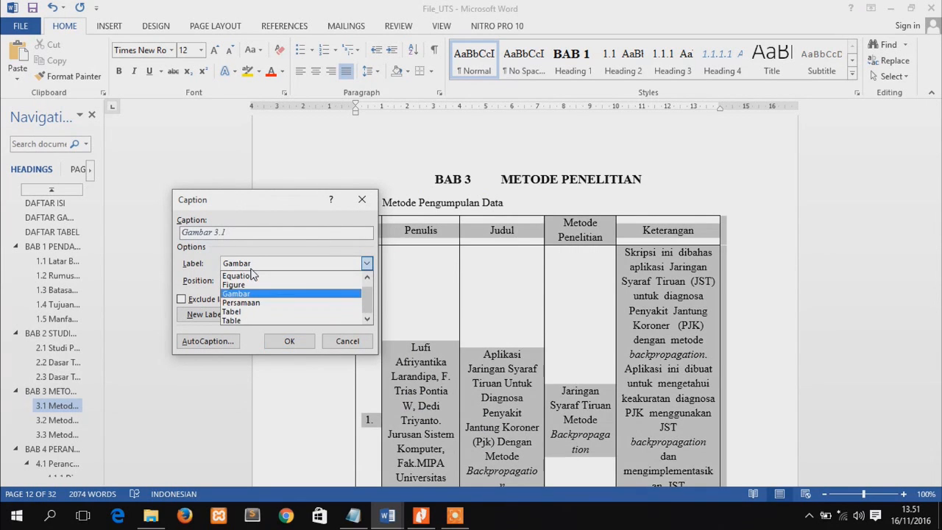
click(236, 312)
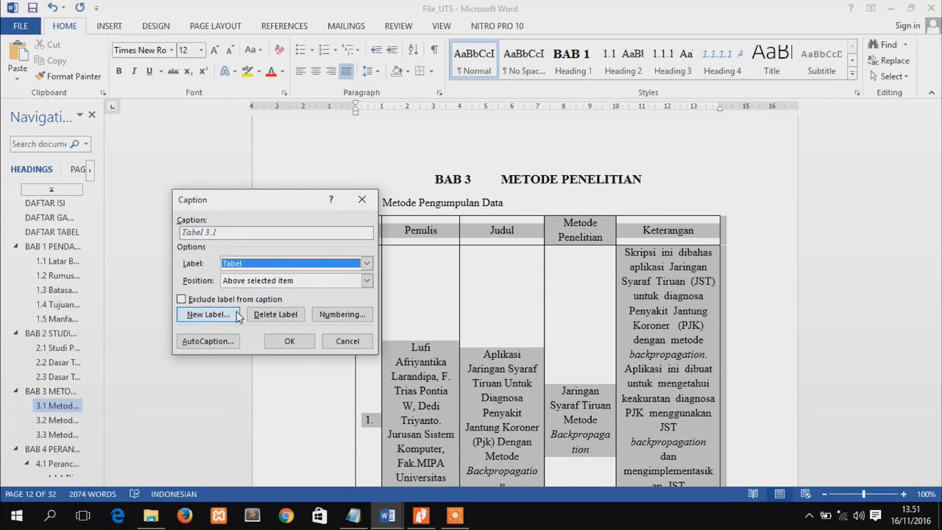
click(294, 280)
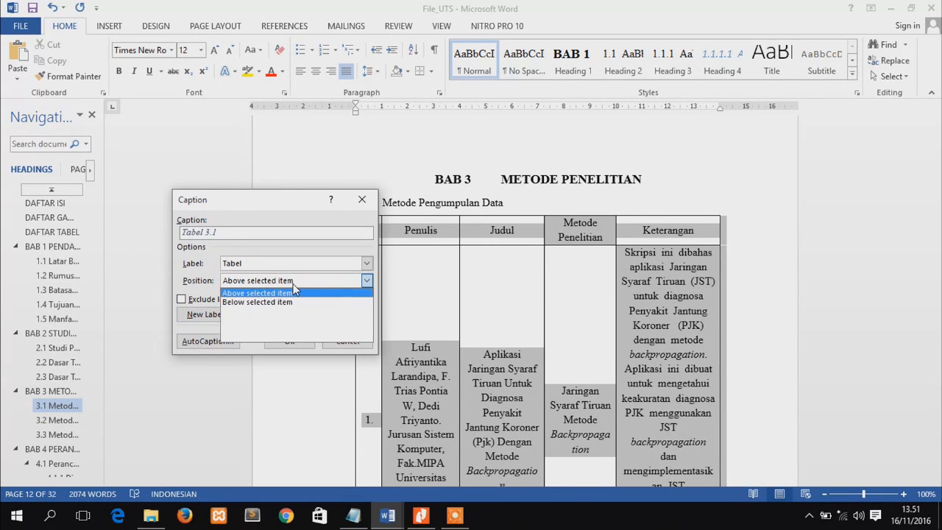
click(294, 285)
click(294, 280)
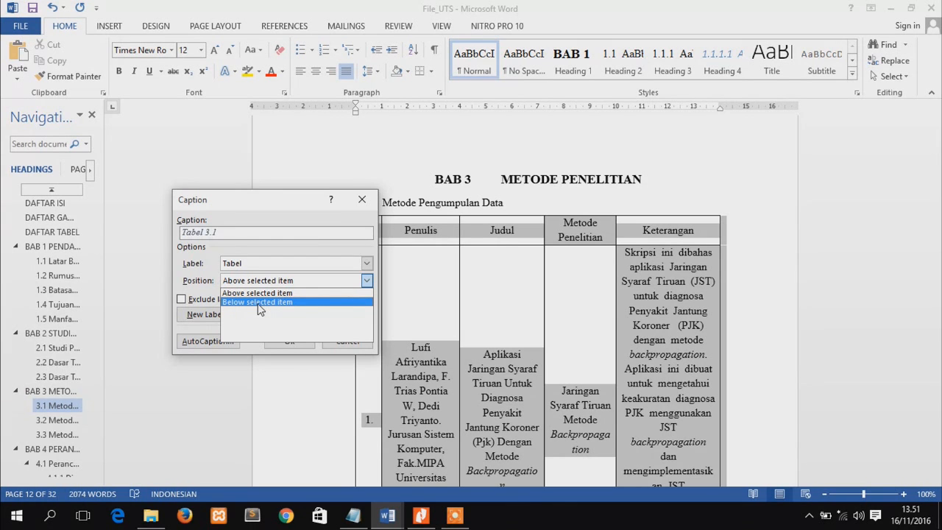
click(263, 293)
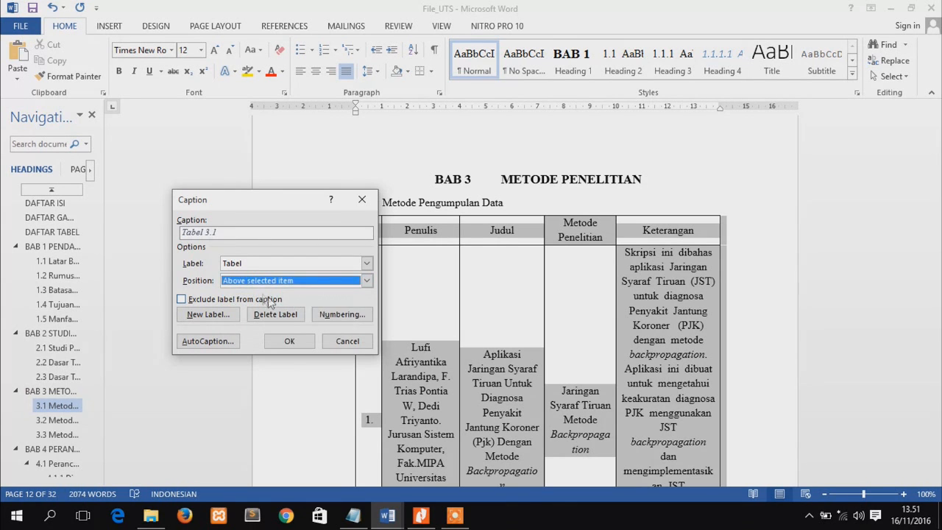
click(339, 314)
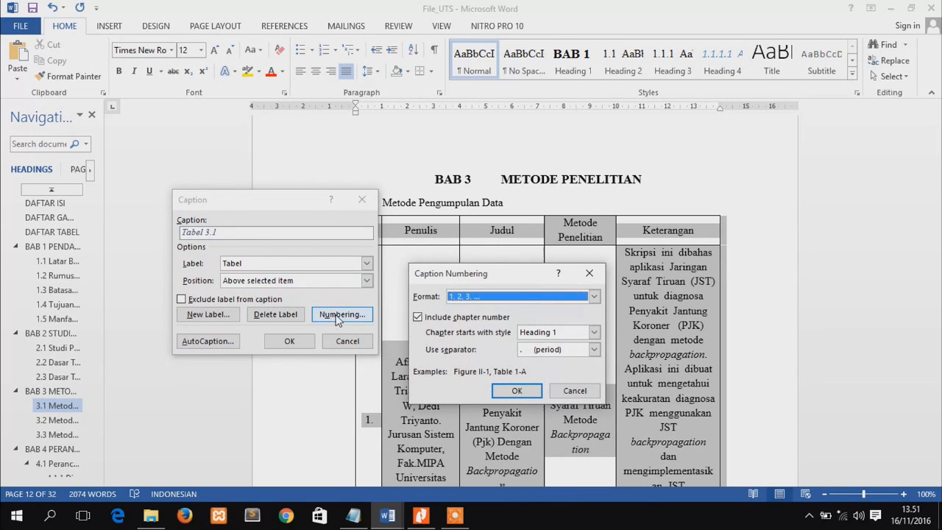
click(516, 391)
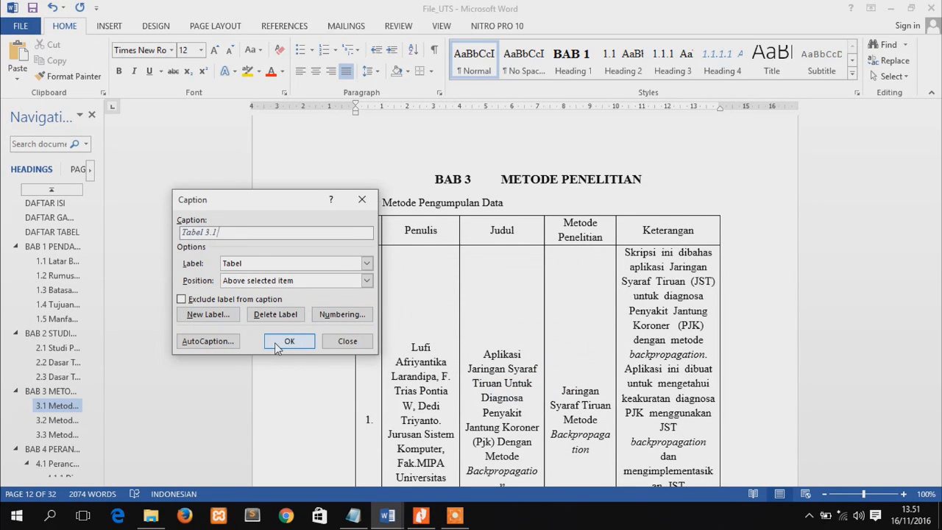
click(289, 342)
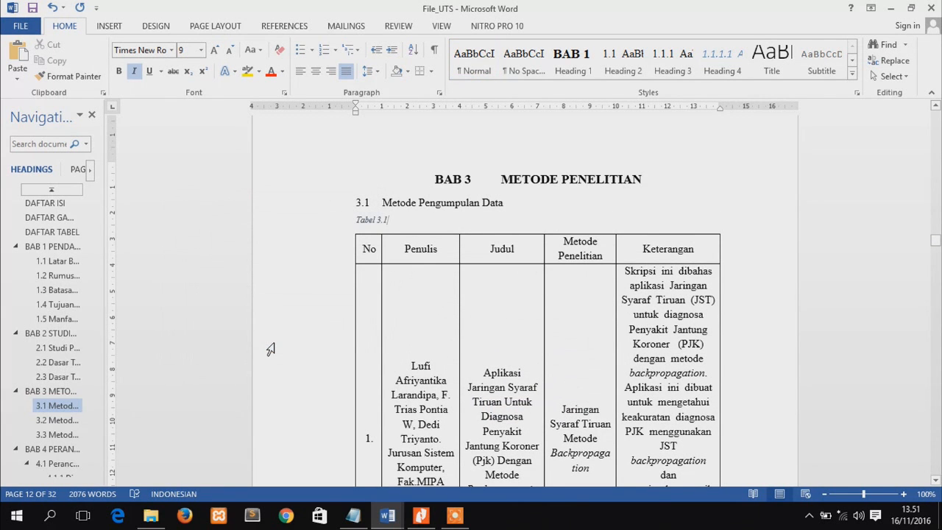
right_click(351, 229)
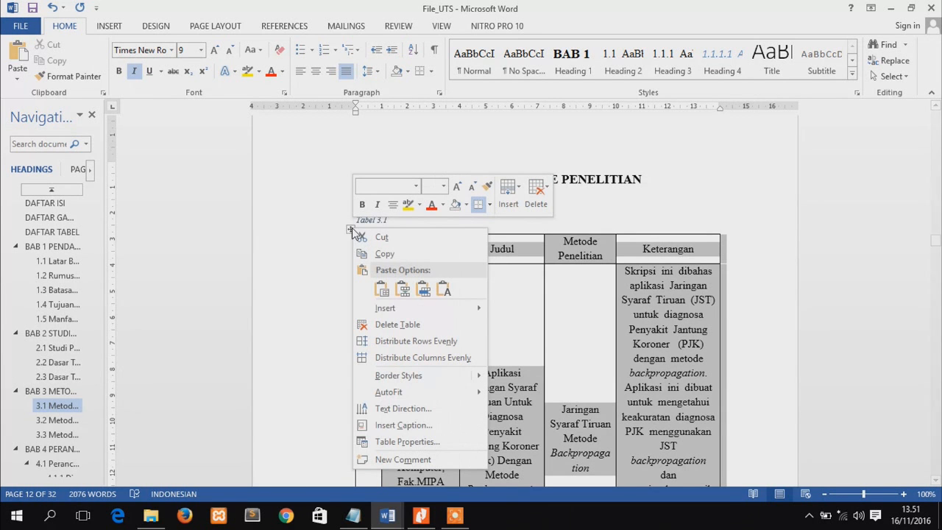
click(396, 426)
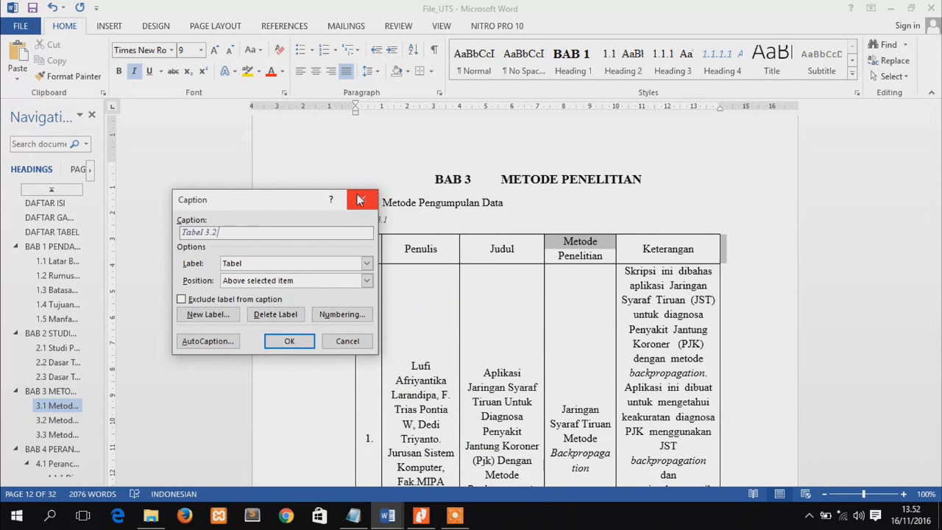
click(360, 200)
Append the text "tabel 1" to the table caption under heading 3.1
click(389, 219)
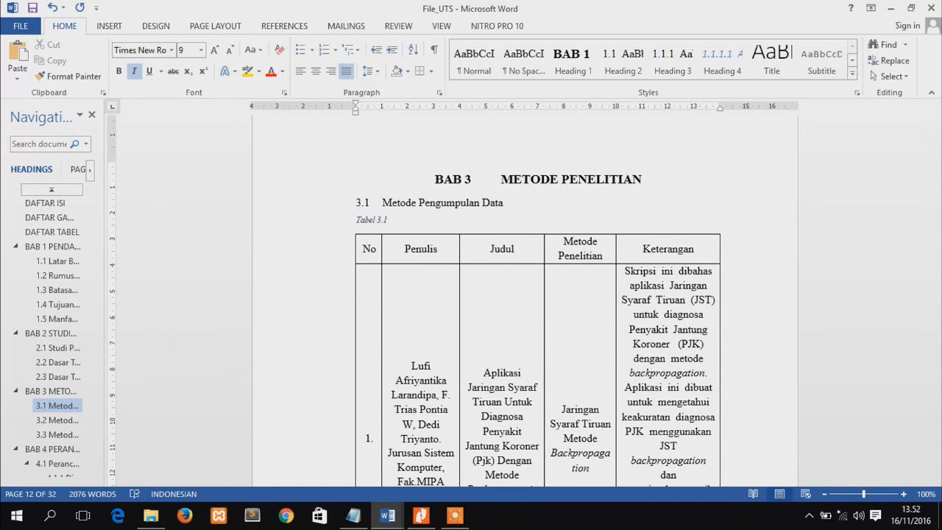
text(tabel 1)
drag(939, 250, 935, 278)
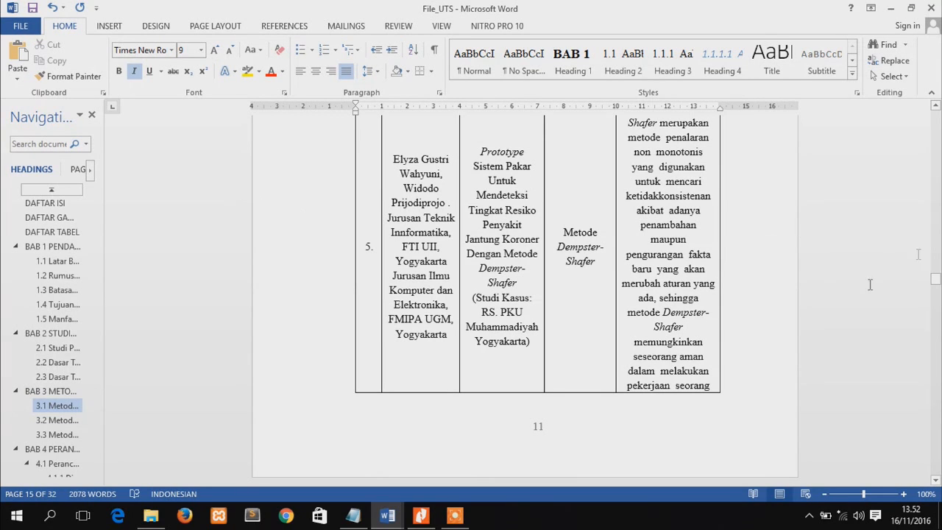
Insert picture "adad" from the Pictures folder on a new line below heading 4.1.2 and shrink it proportionally to about 11.77 cm wide
drag(89, 226, 88, 303)
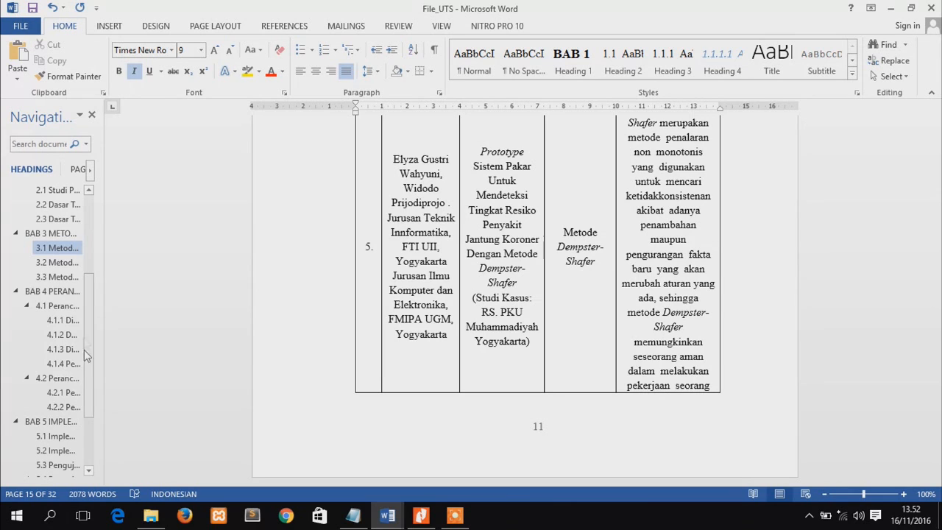
click(70, 336)
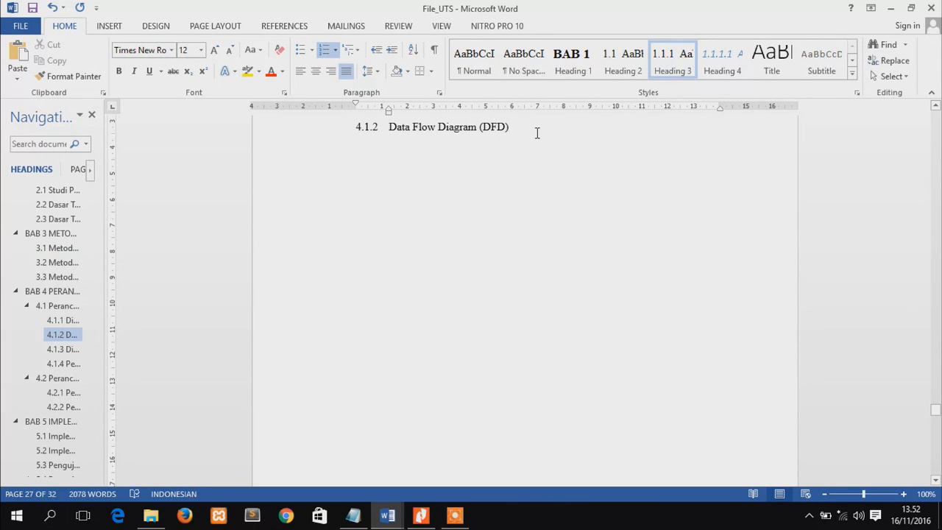
key(Return)
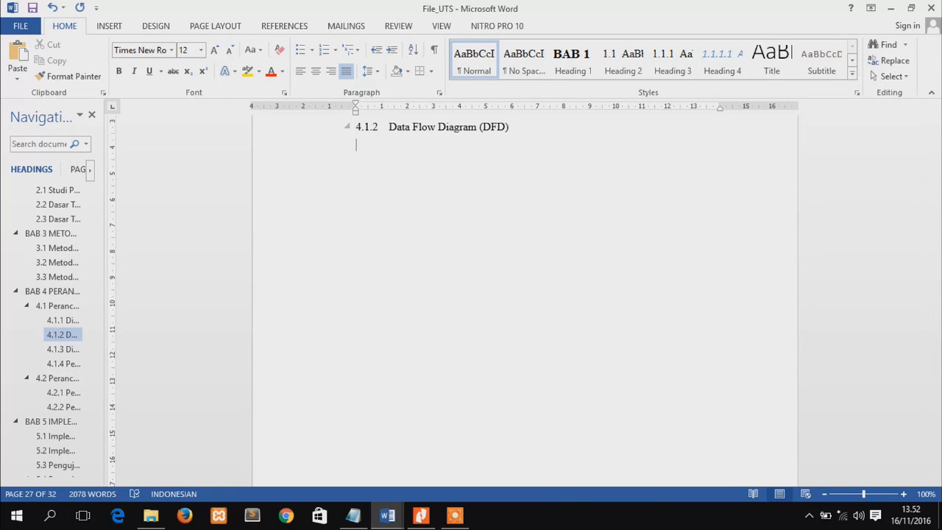
click(116, 26)
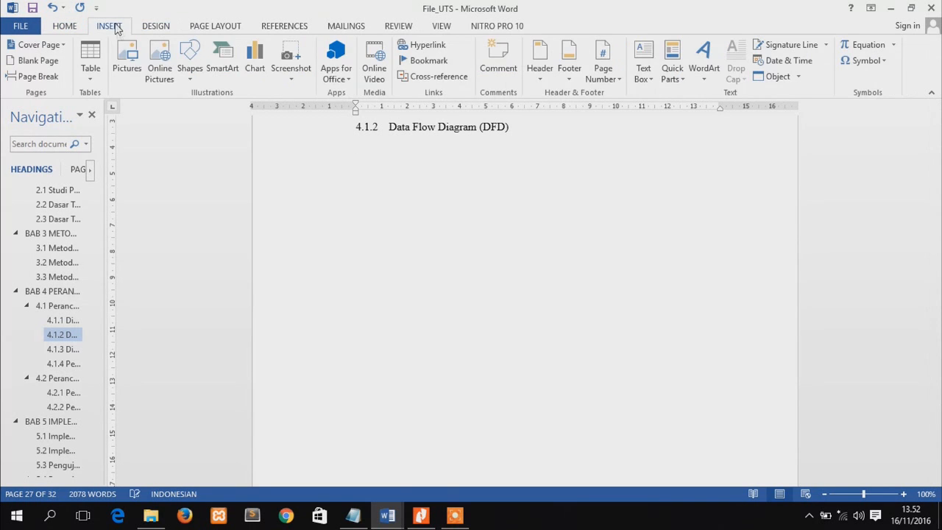
click(131, 59)
click(335, 173)
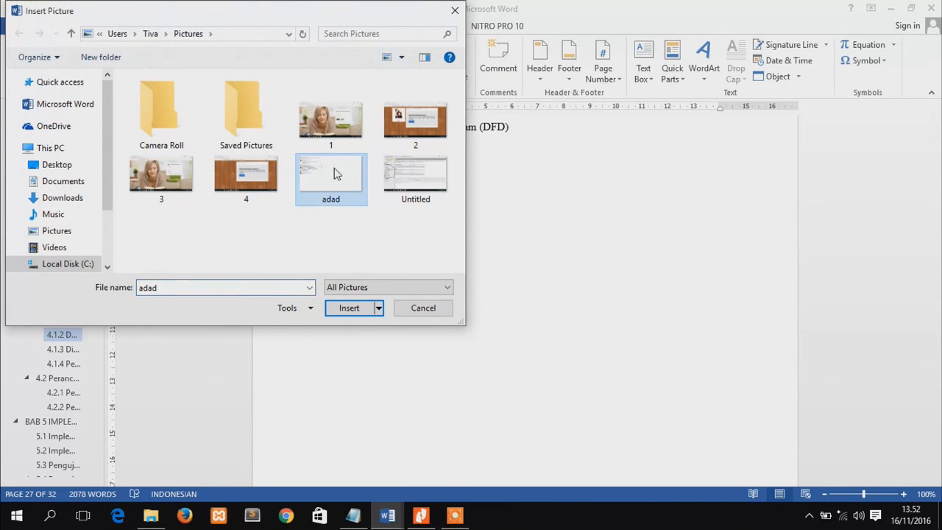
double_click(333, 173)
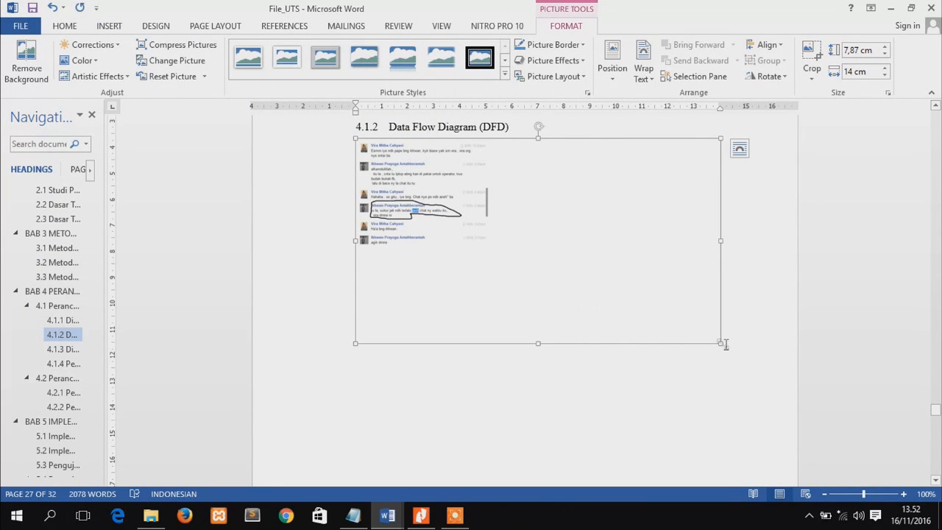
drag(719, 343, 663, 311)
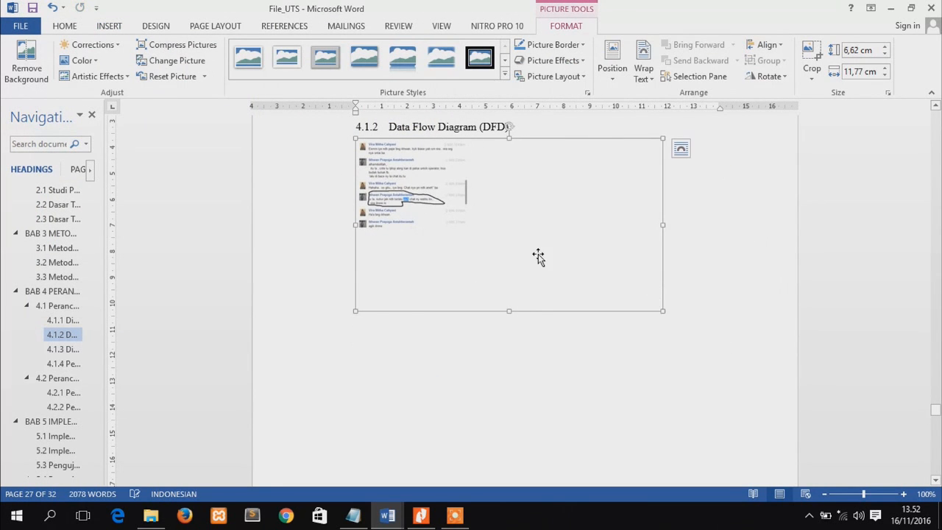
Add a caption below the picture with the Gambar label and the text "gambaryanglain"
right_click(538, 256)
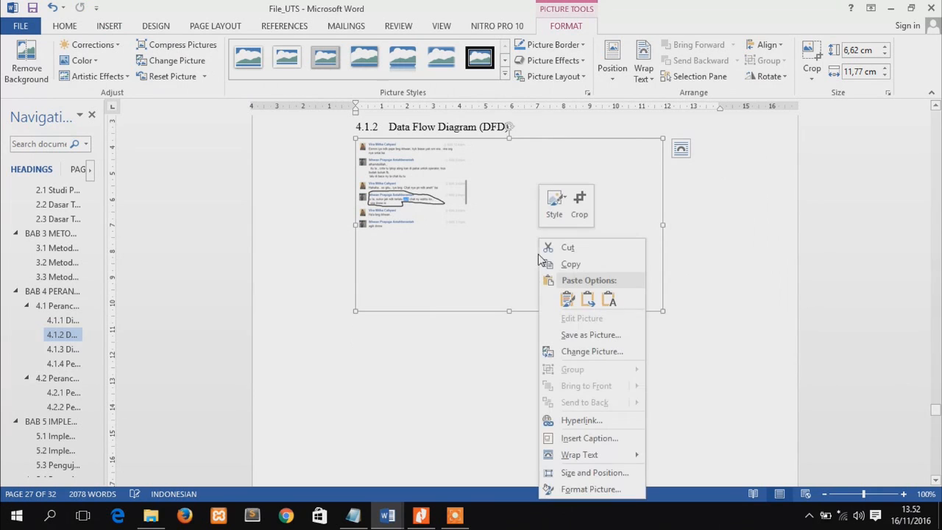
click(579, 439)
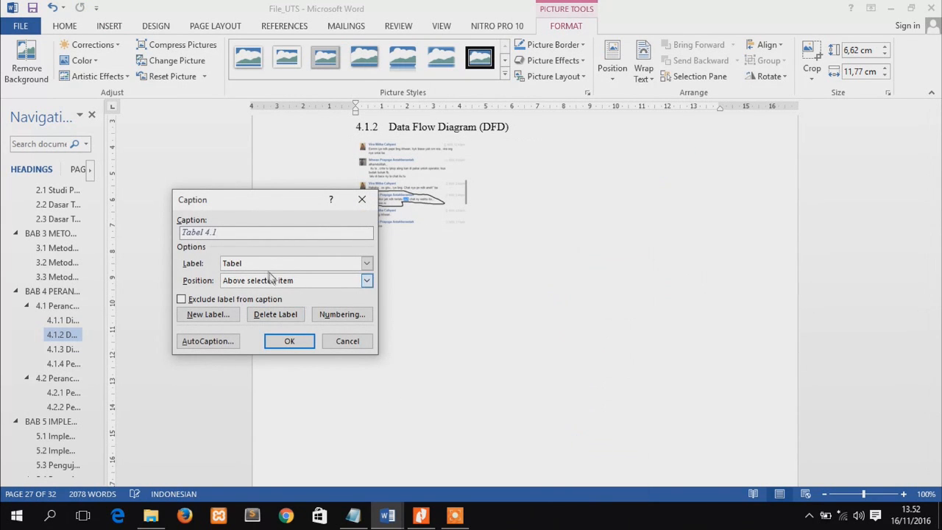
click(268, 263)
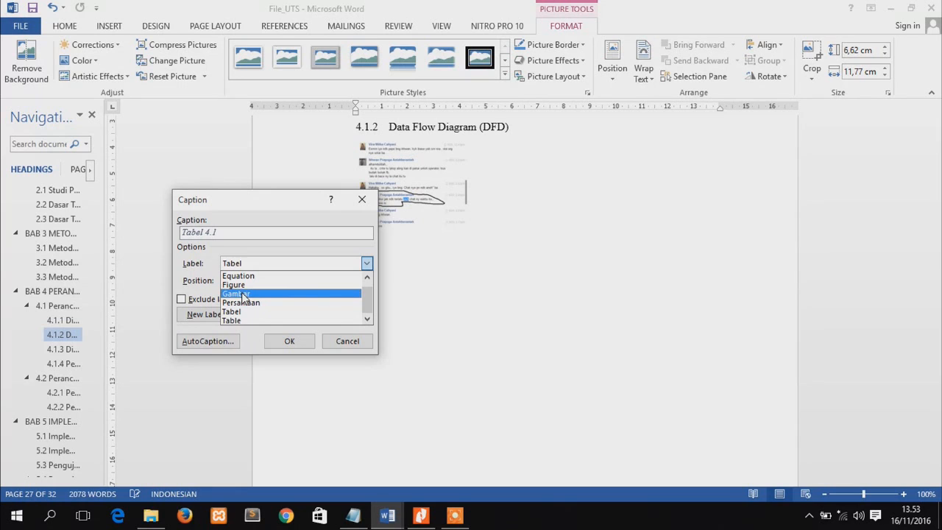
click(243, 294)
click(263, 281)
click(263, 280)
click(242, 233)
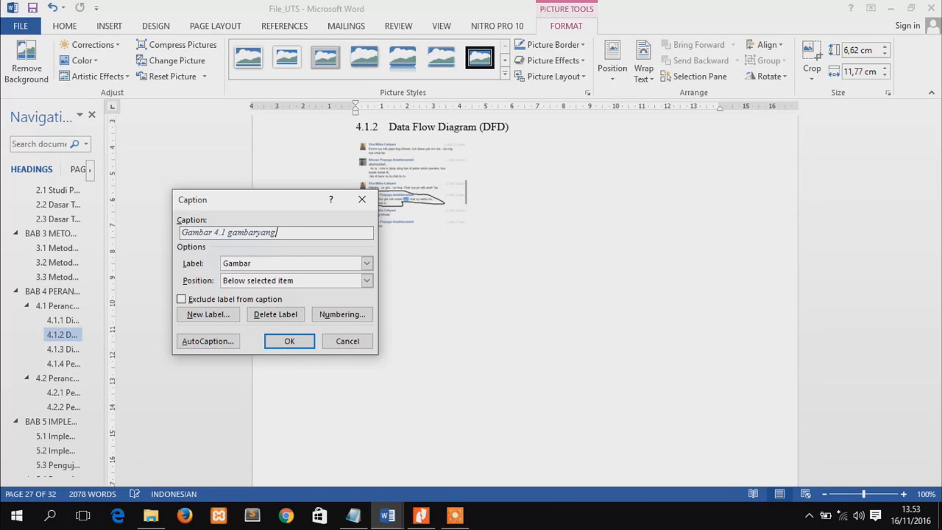
click(289, 340)
Center the picture under heading 4.1.2 and its Gambar caption on the page
click(428, 215)
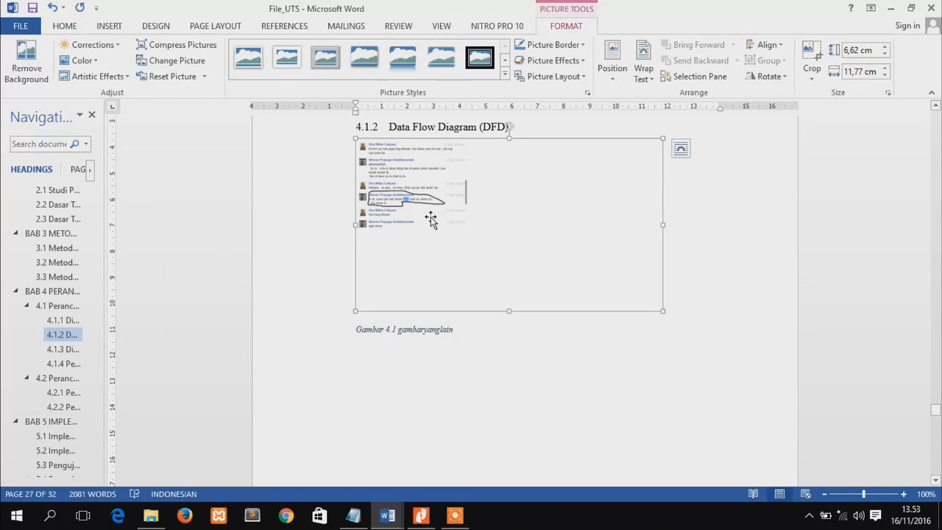
click(64, 26)
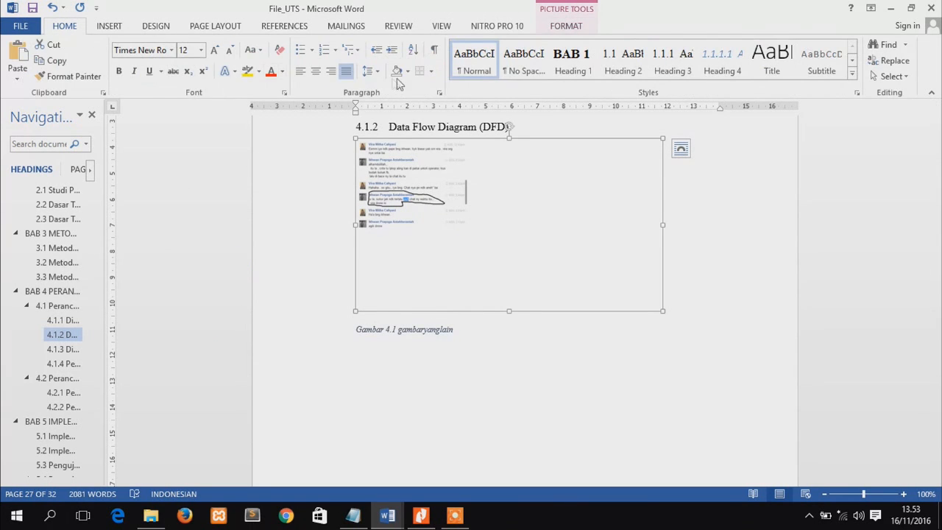
click(315, 73)
click(393, 328)
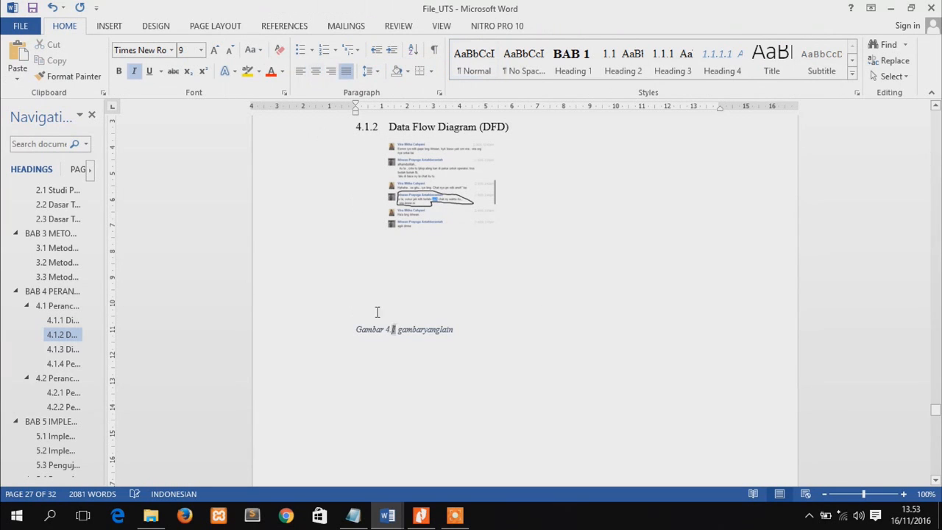
click(315, 73)
click(568, 269)
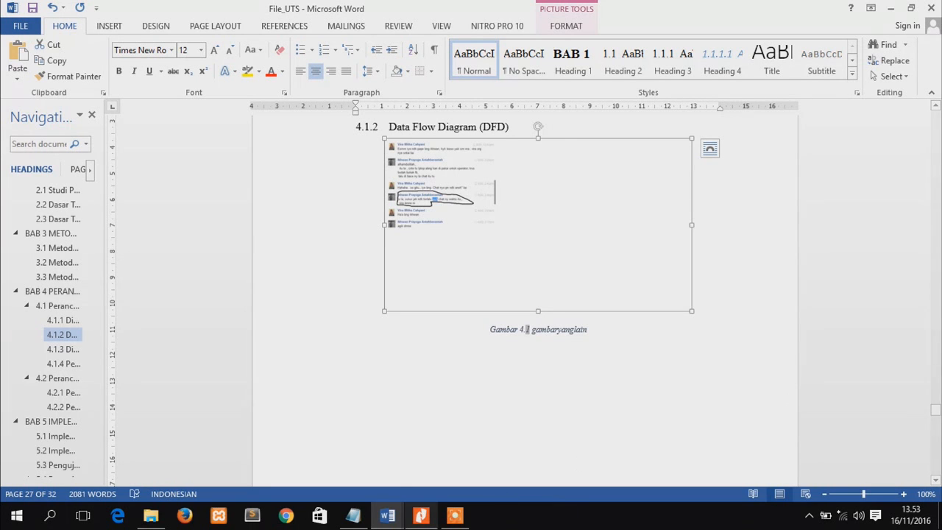
Insert a table with 9 columns and 7 rows on a new line below heading 5.4.1 Pengujian Black Box
scroll(84, 417, down, 3)
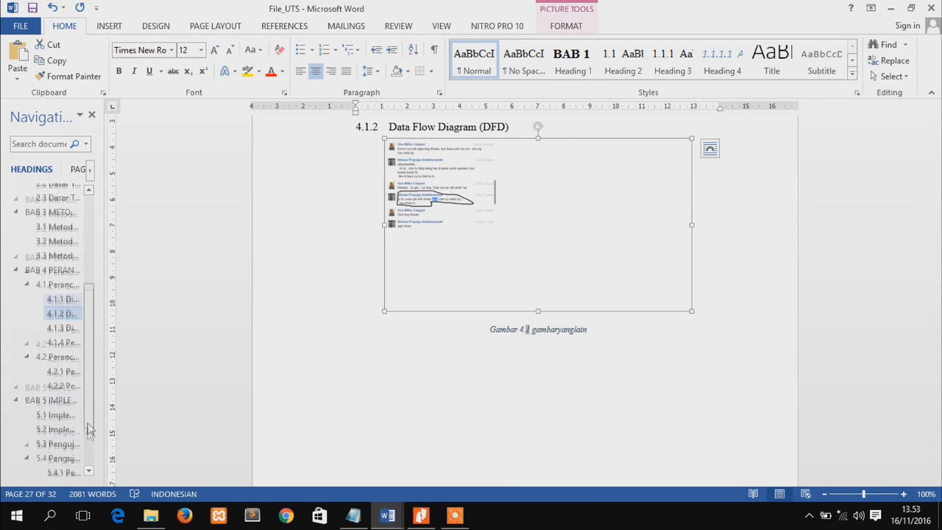
click(63, 402)
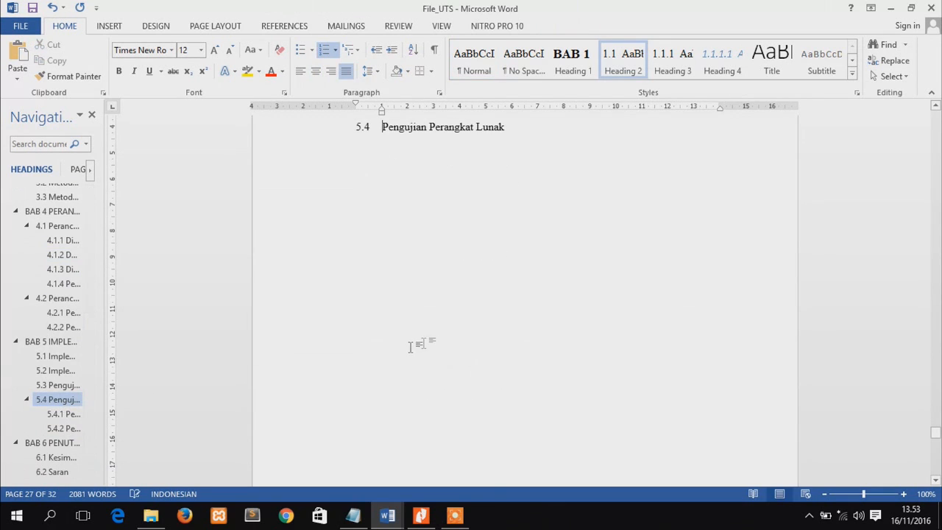
click(68, 414)
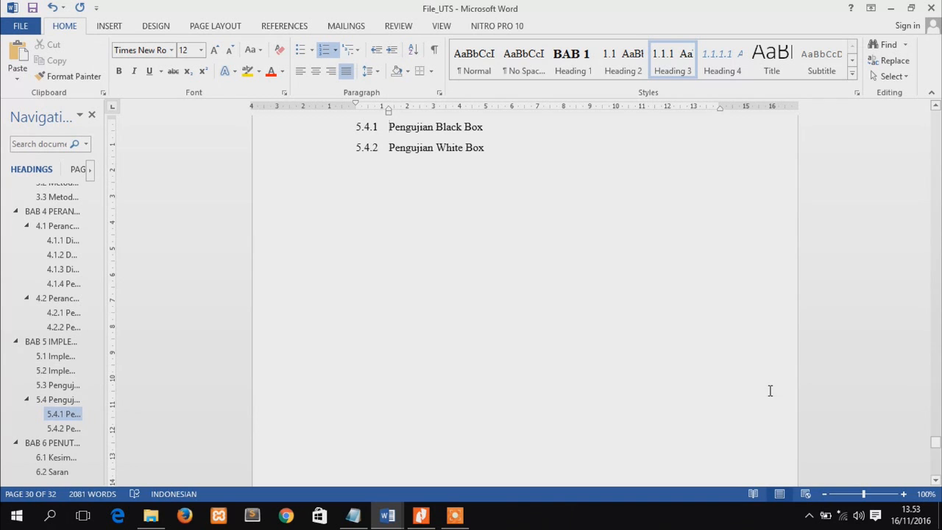
click(823, 495)
click(823, 494)
click(824, 495)
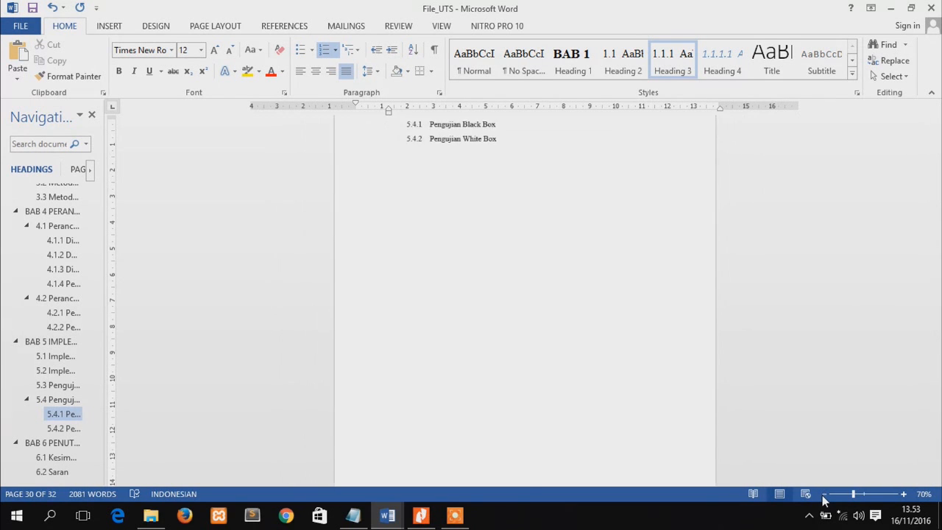
click(903, 494)
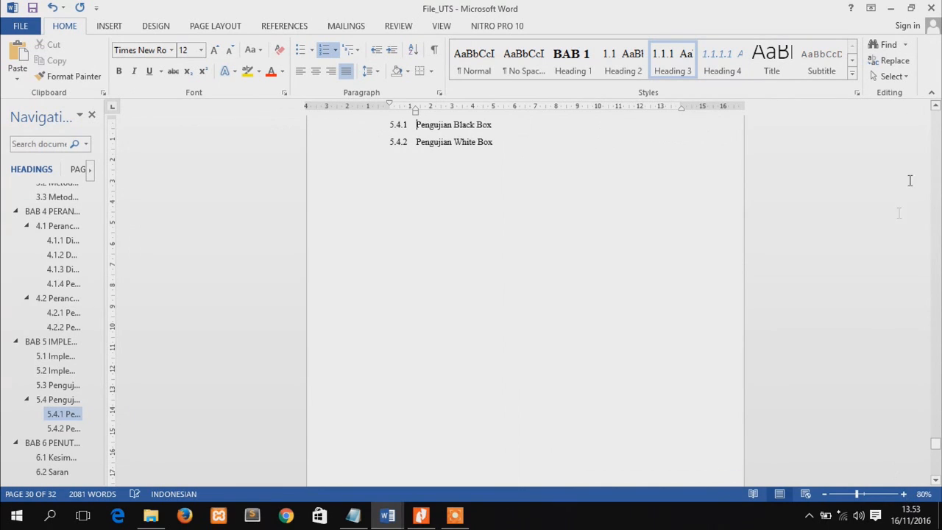
click(935, 107)
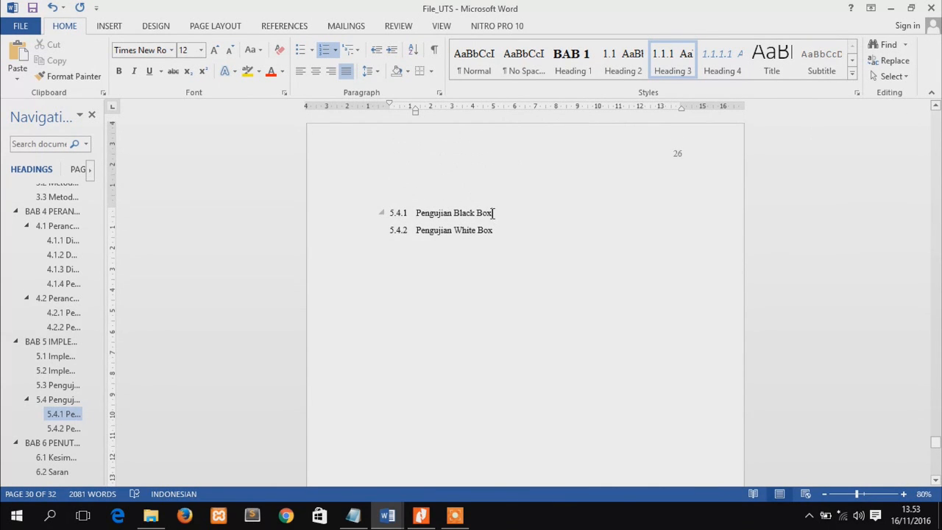
key(Return)
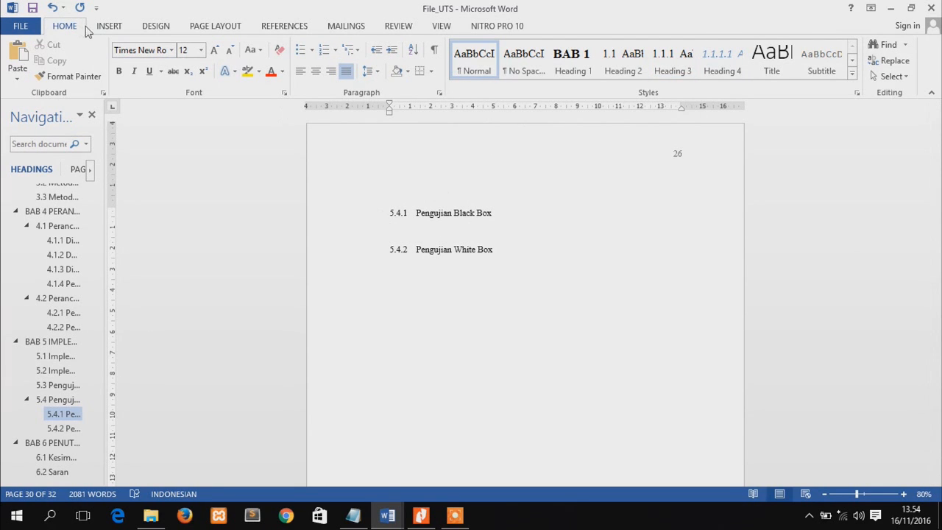
click(108, 28)
click(90, 61)
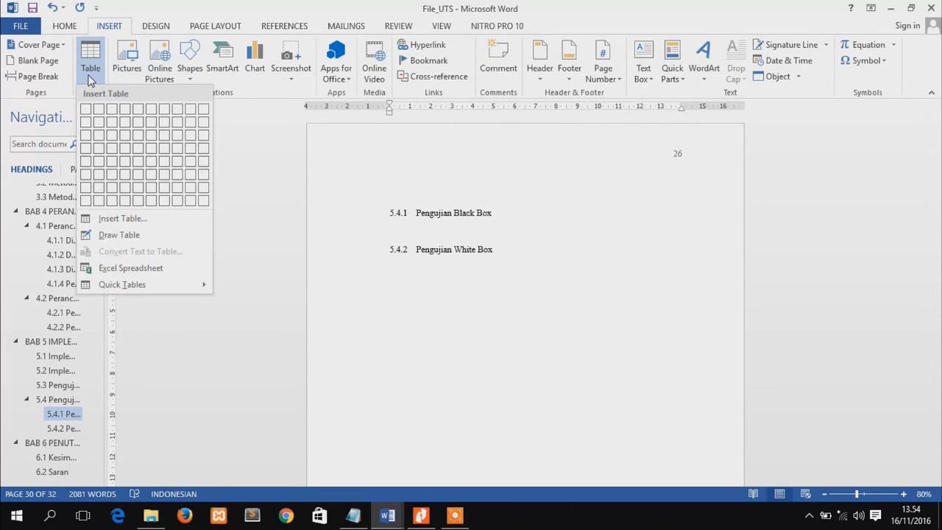
click(188, 193)
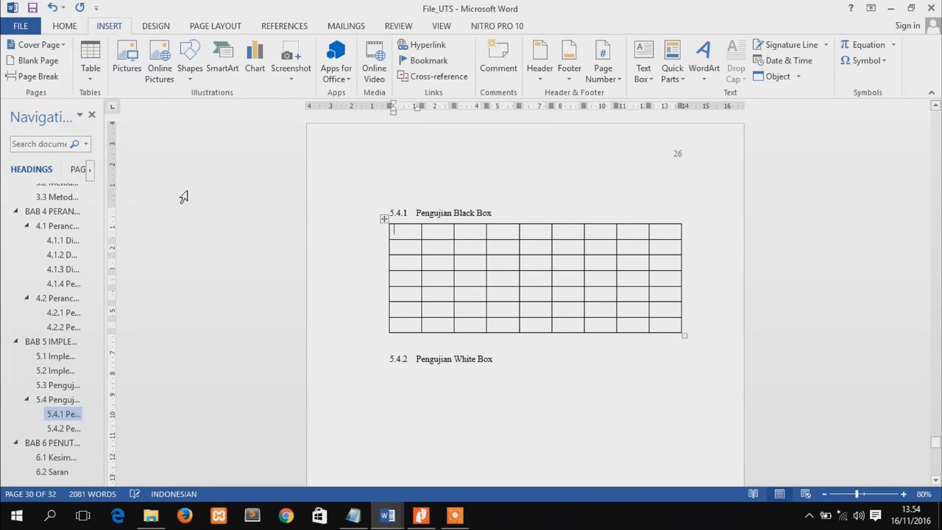
Add a caption above the table under heading 5.4.1 with the Tabel label and the text "tabel2"
right_click(385, 216)
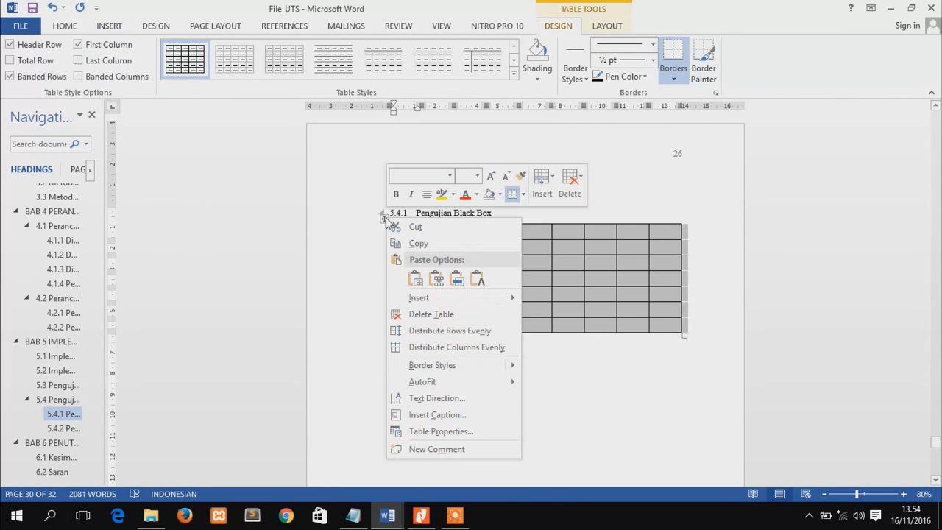
click(426, 415)
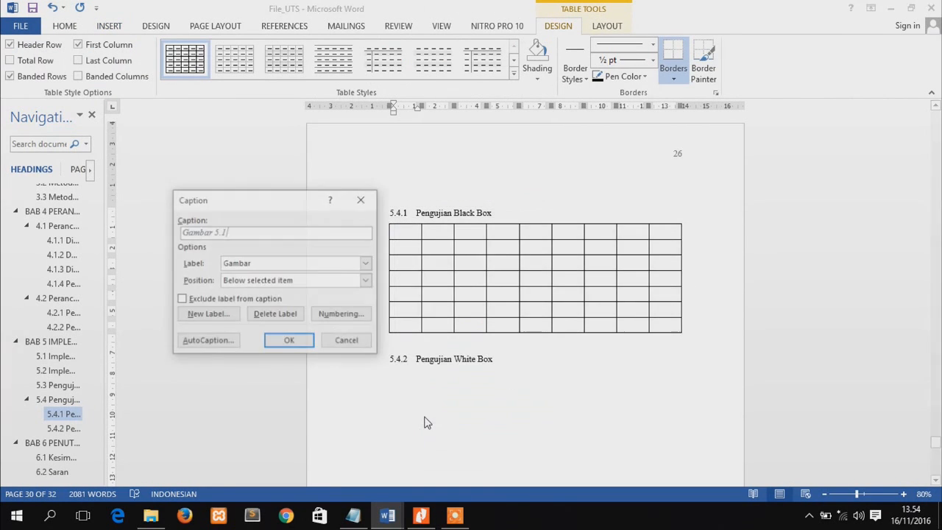
click(243, 265)
click(234, 313)
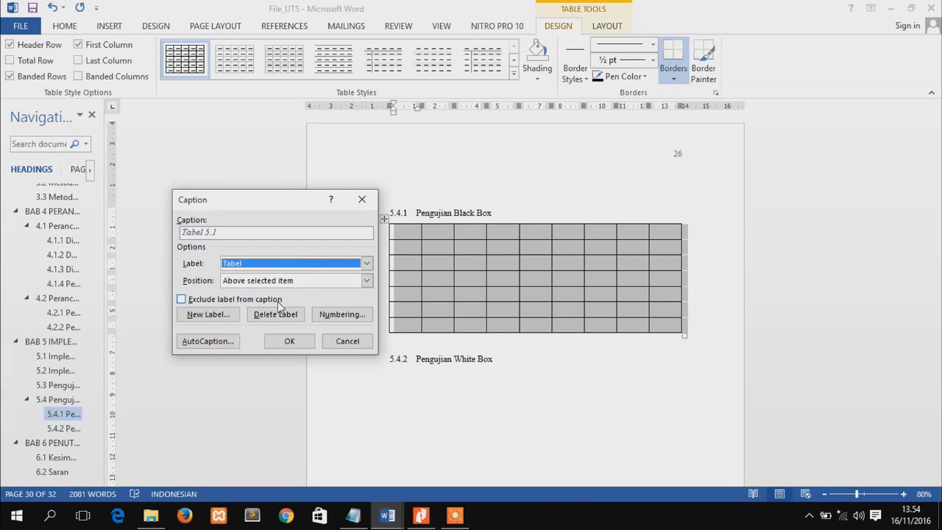
click(254, 233)
text(tab)
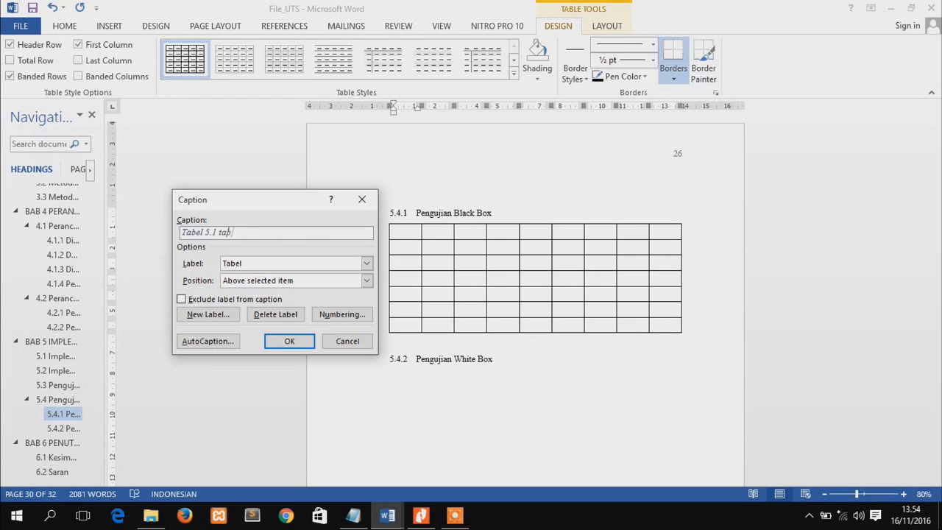
text(el2)
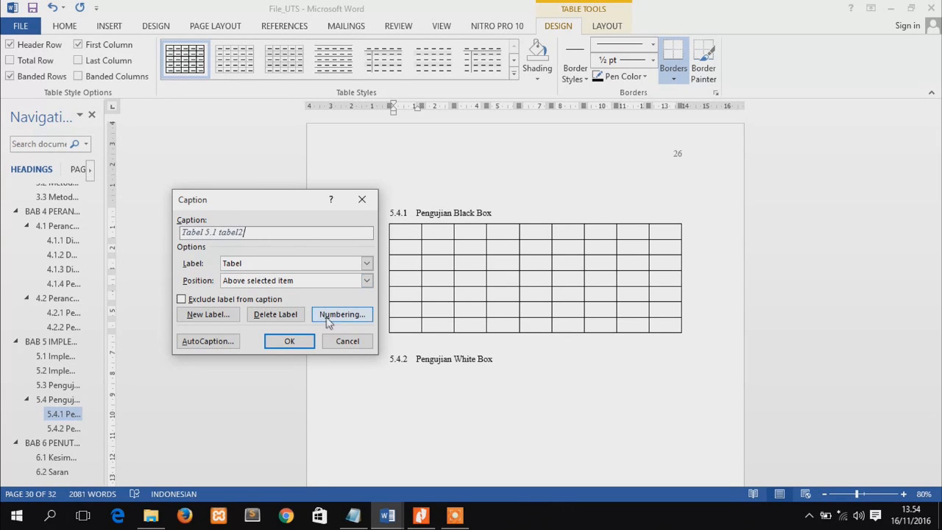
click(289, 342)
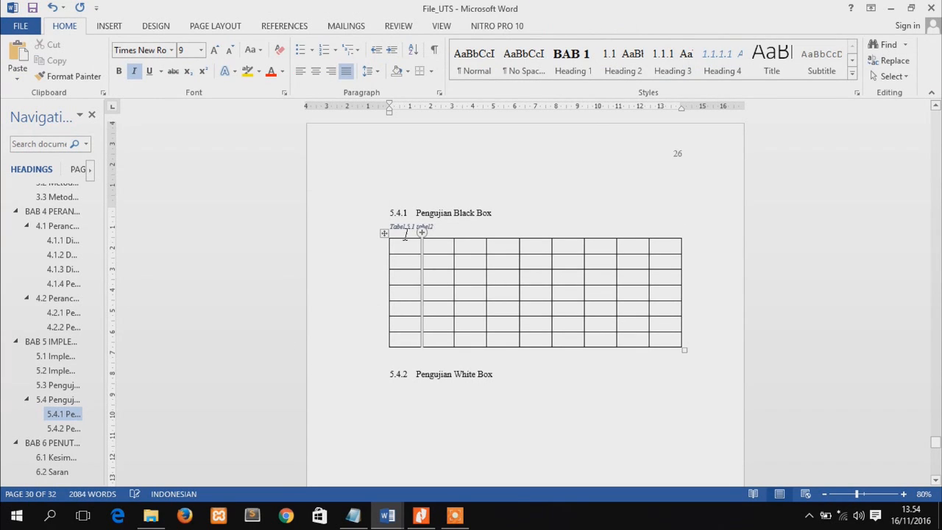
Set the page orientation of the section containing the 5.4.1 table to Landscape and check the pages that follow
click(205, 27)
click(59, 70)
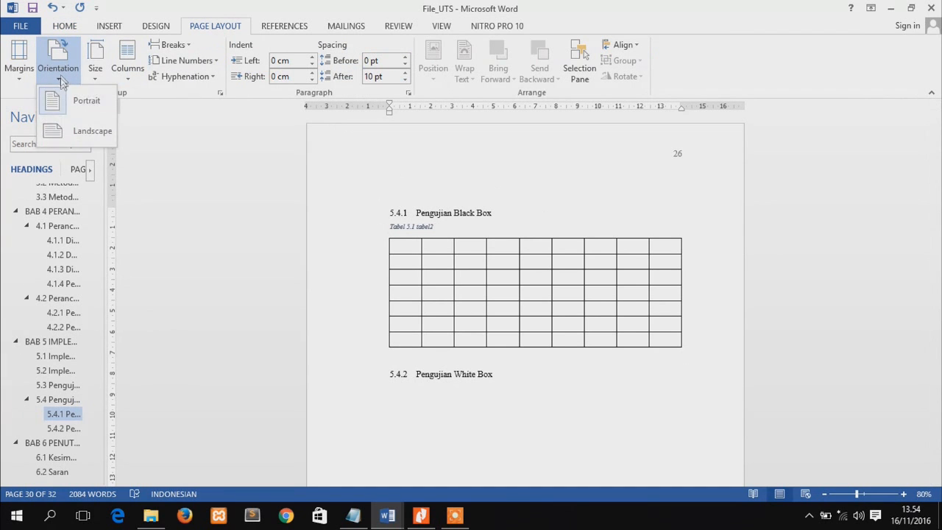
click(74, 134)
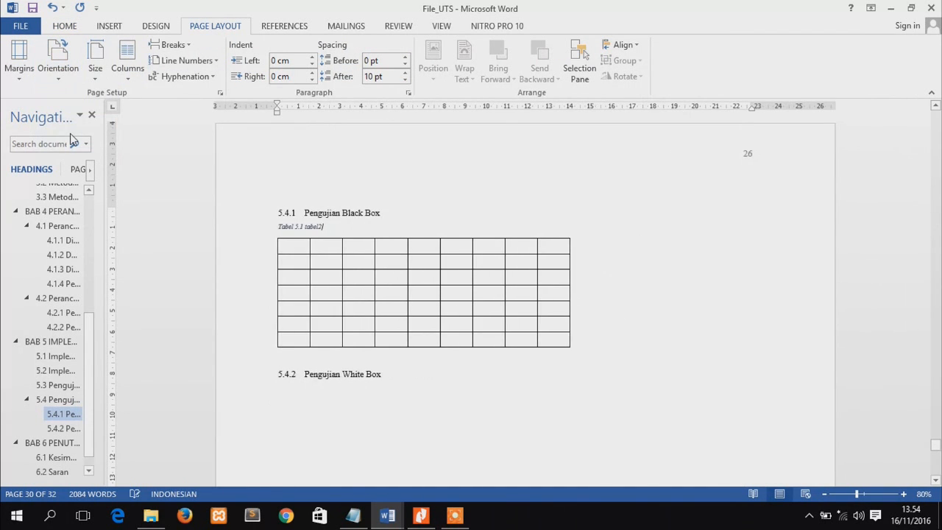
drag(936, 446, 939, 451)
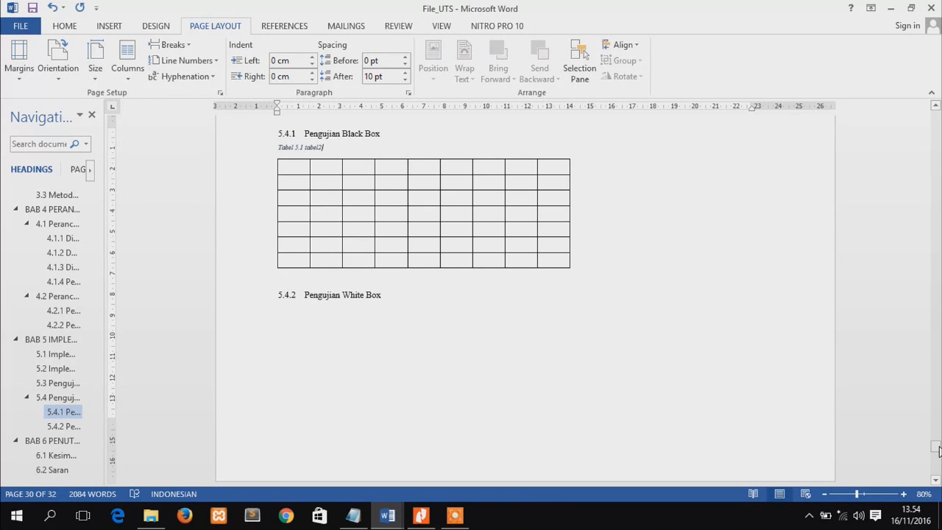
drag(938, 451, 937, 454)
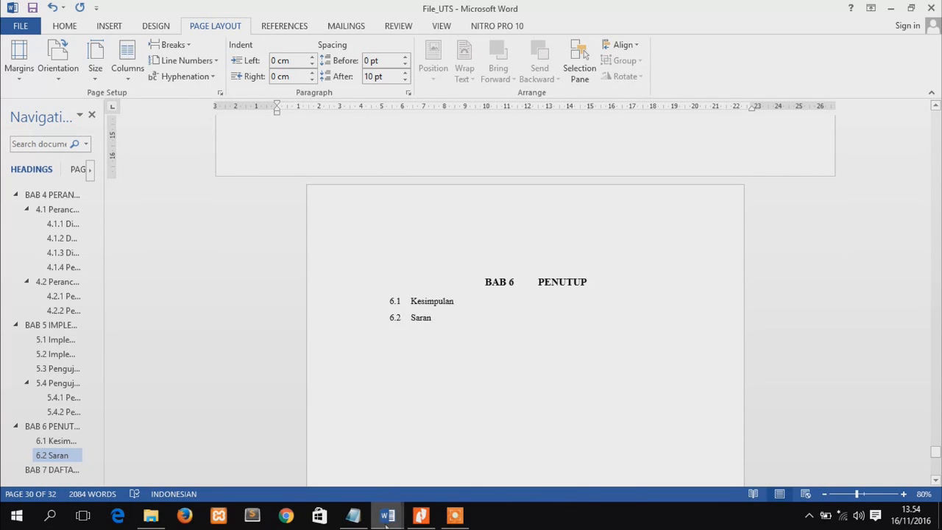
Switch to the STEP file in Notepad and add the line "7. membuat daftar isi, daftar gambar, daftar tabel, serta daftar pustaka"
click(354, 517)
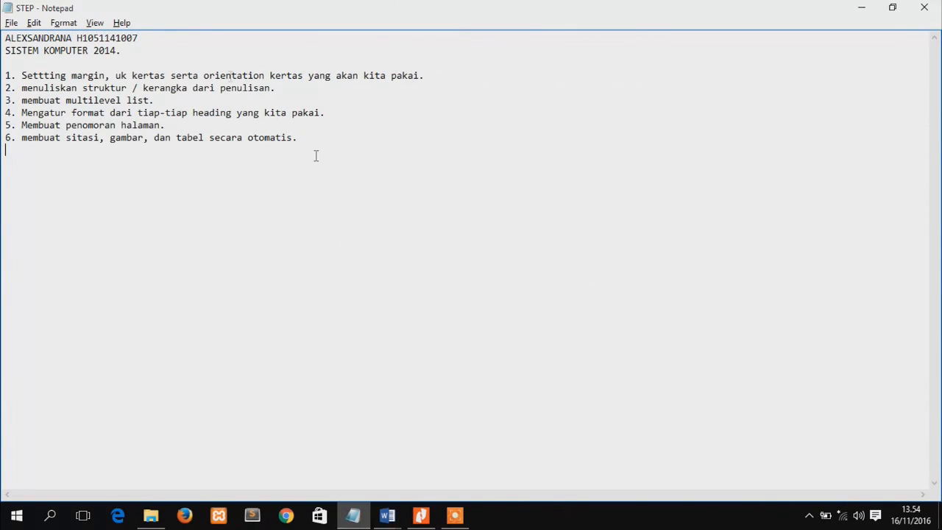
text(7)
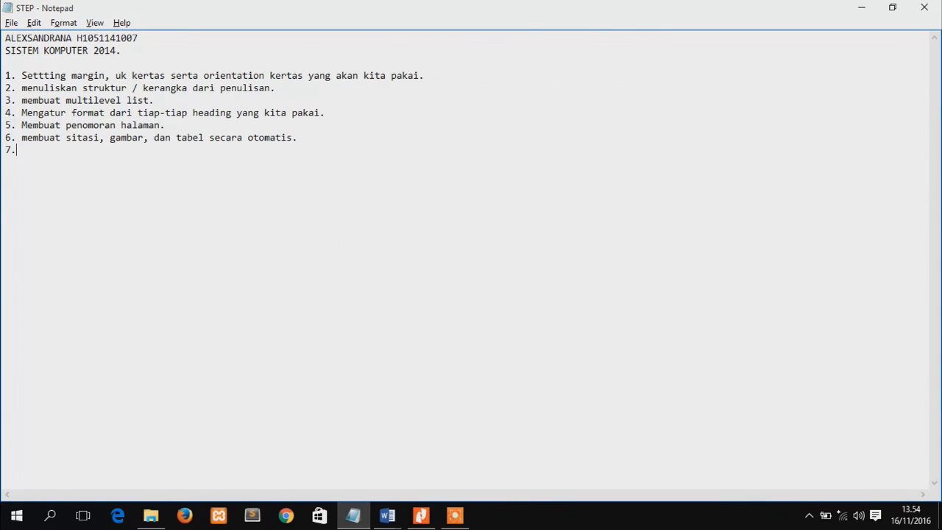
text(. membuat daftar isi, daftar)
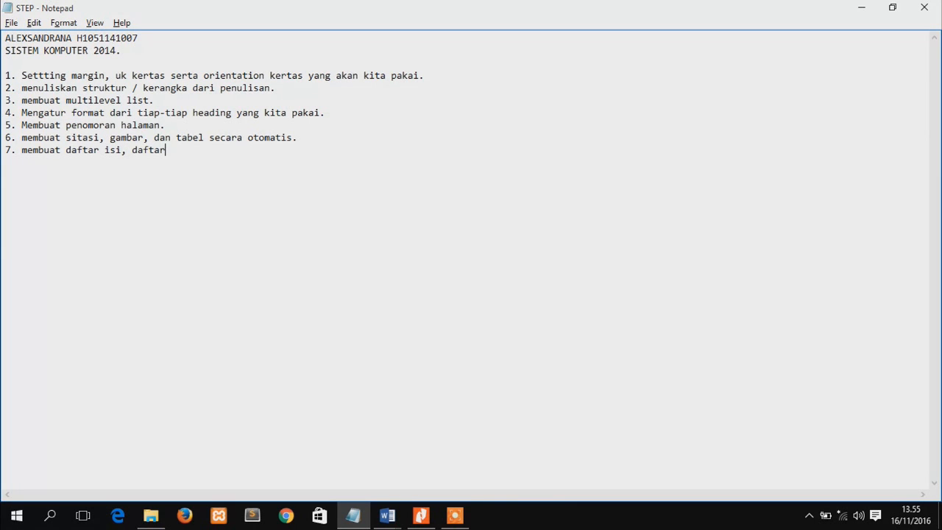
text( gambar, daftar tabe)
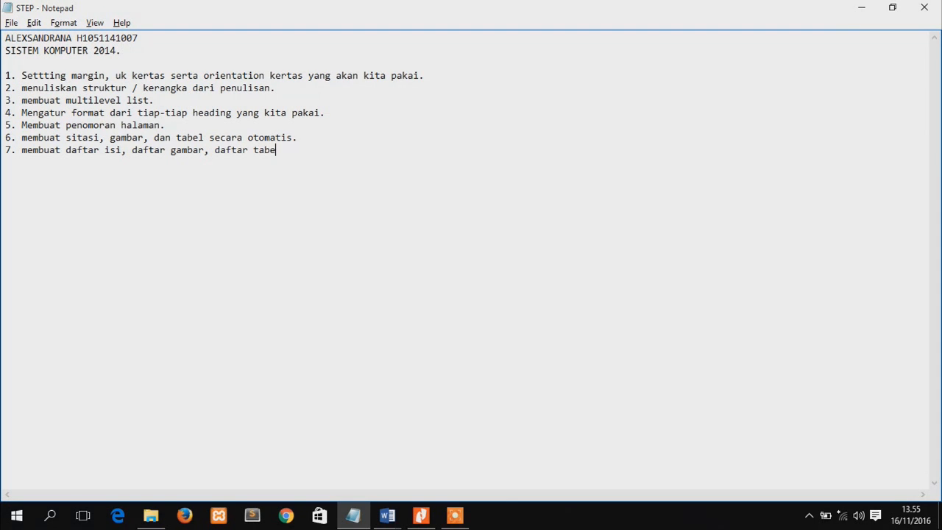
text(l, serta daftar psut)
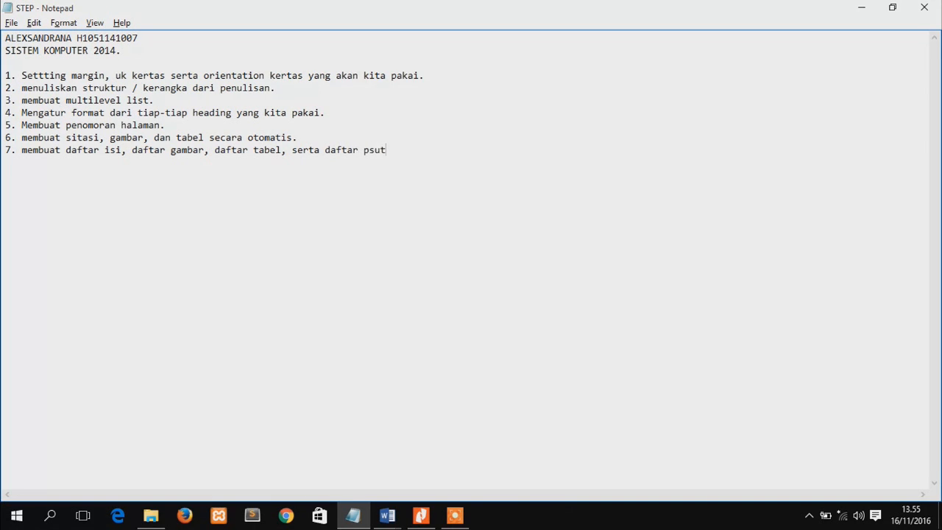
text(ustaka.)
Switch back to Word and insert an Automatic Table 2 table of contents on a new line below the DAFTAR ISI heading
key(alt+Tab)
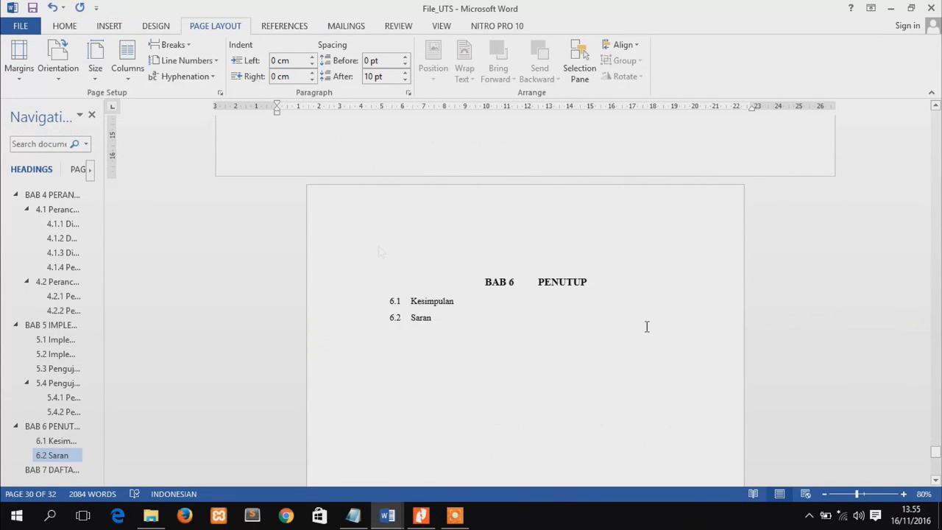
drag(935, 455, 939, 136)
click(580, 240)
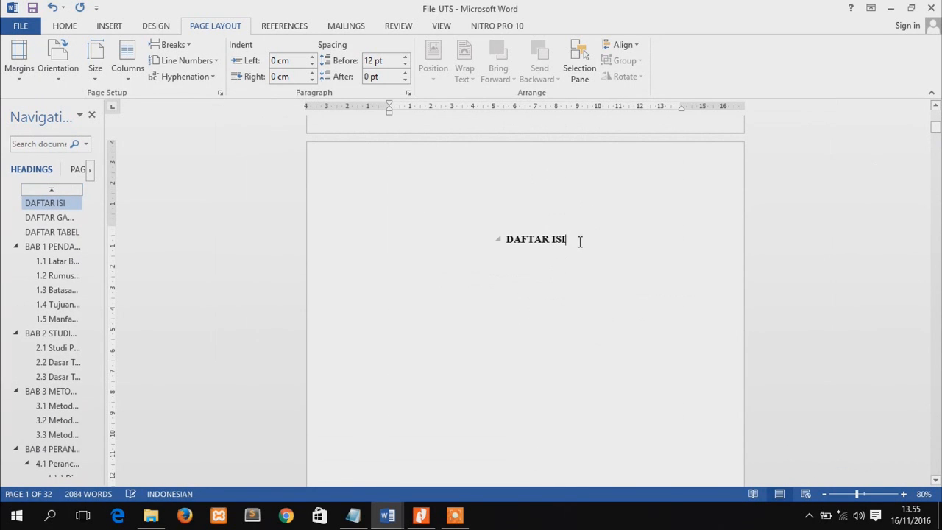
key(Return)
click(278, 28)
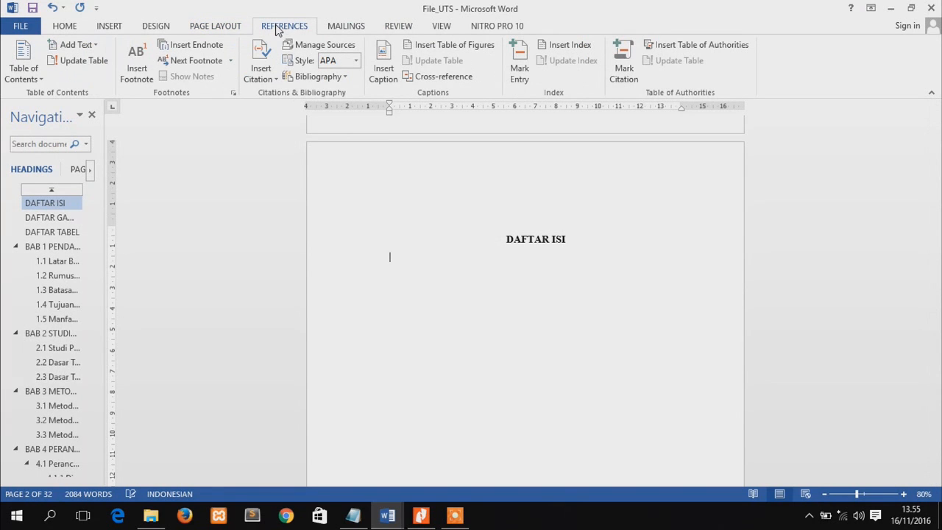
click(41, 80)
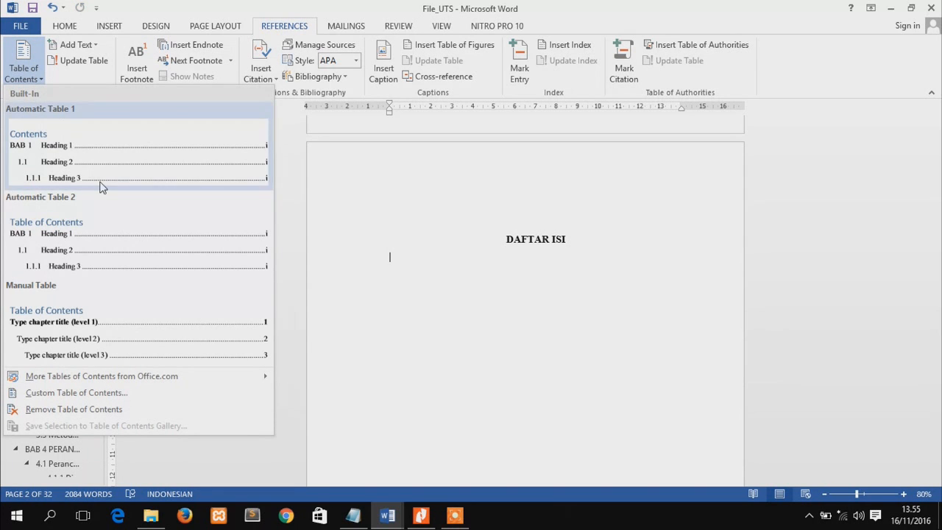
click(101, 266)
scroll(843, 339, down, 3)
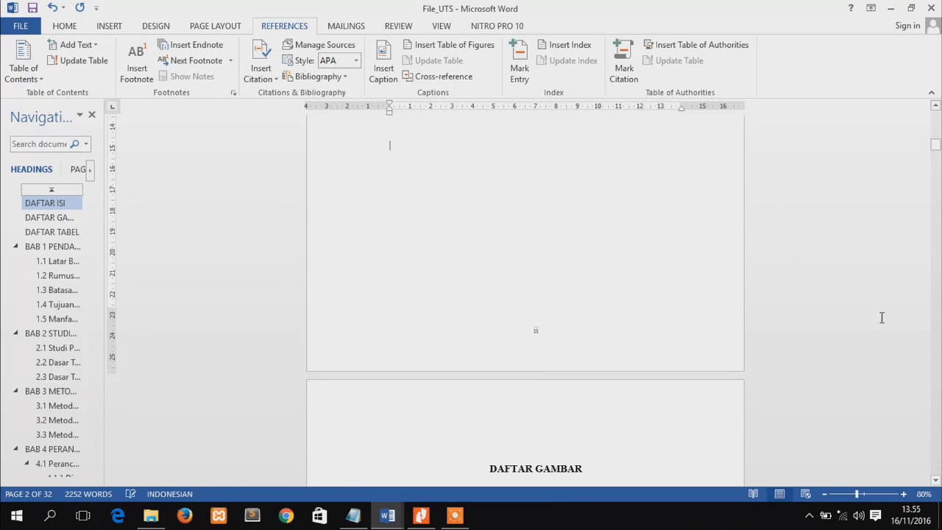
Delete the "Table of Contents" title above the entries of the inserted table of contents
drag(935, 145, 939, 128)
click(489, 134)
key(BackSpace)
key(BackSpace)
key(BackSpace)
key(BackSpace)
key(BackSpace)
key(BackSpace)
key(BackSpace)
key(BackSpace)
key(BackSpace)
key(BackSpace)
key(BackSpace)
key(BackSpace)
key(BackSpace)
key(BackSpace)
key(BackSpace)
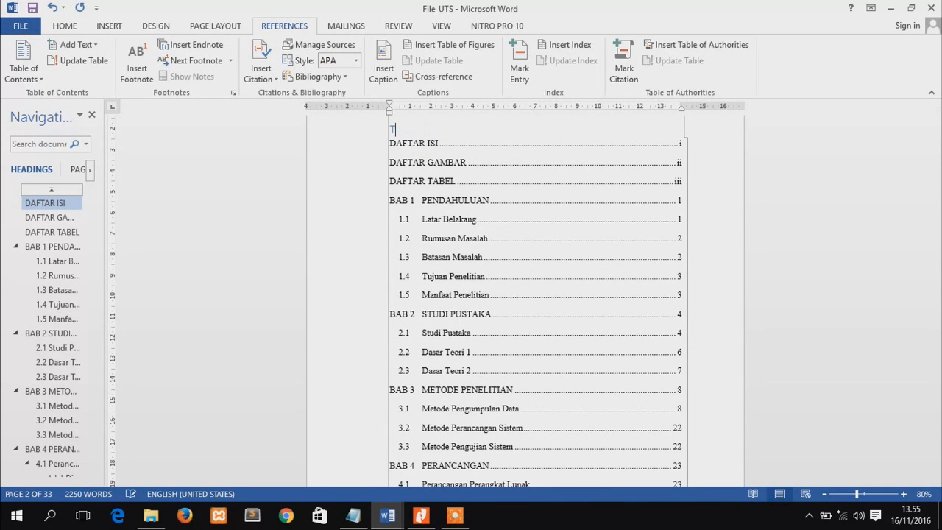
key(BackSpace)
Compare the table of contents entries with the actual page numbers of BAB 2 and heading 2.3
drag(939, 136, 939, 137)
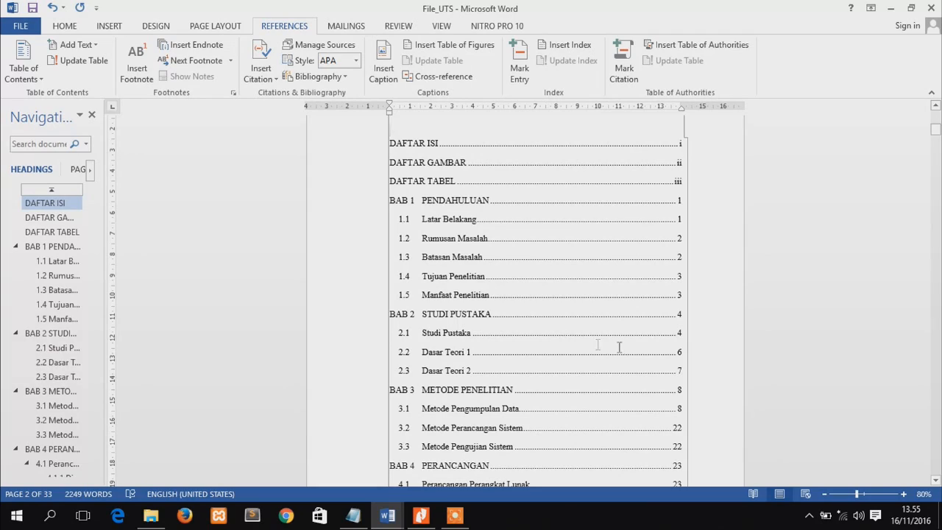
click(52, 335)
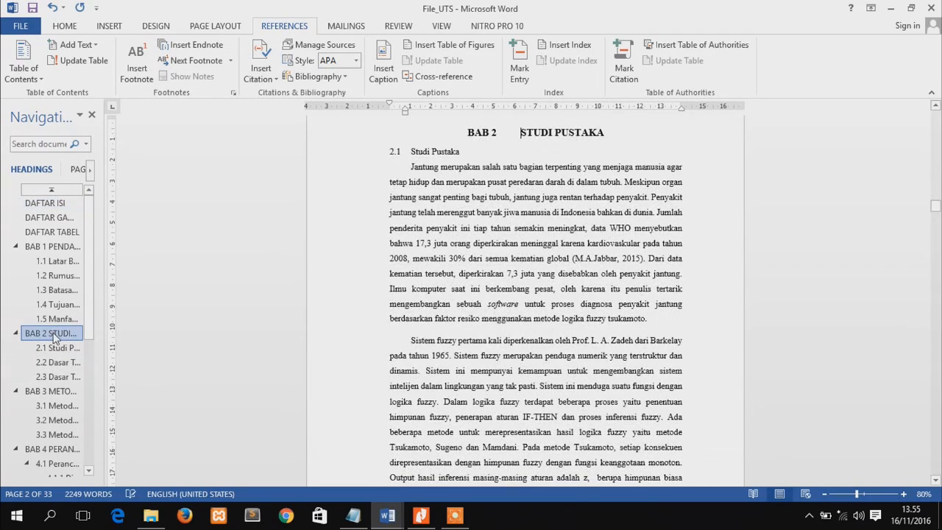
click(936, 482)
click(936, 482)
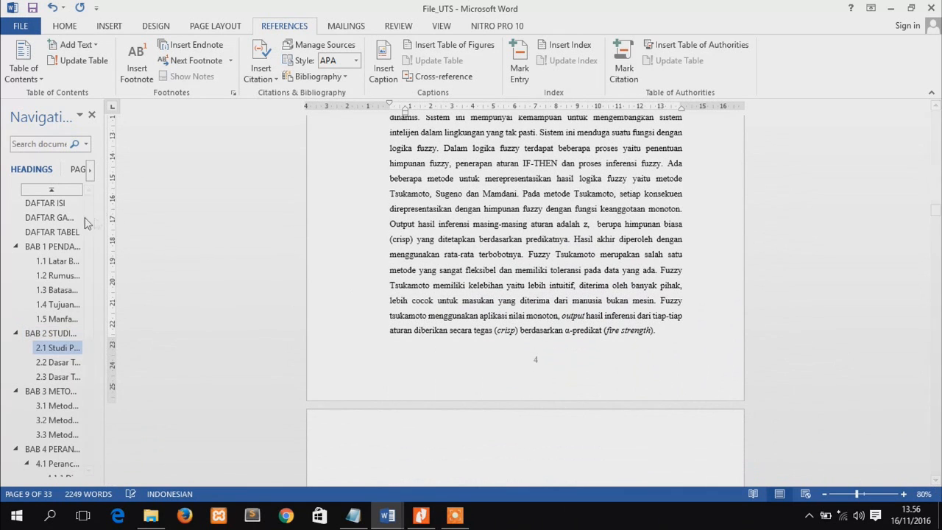
click(57, 377)
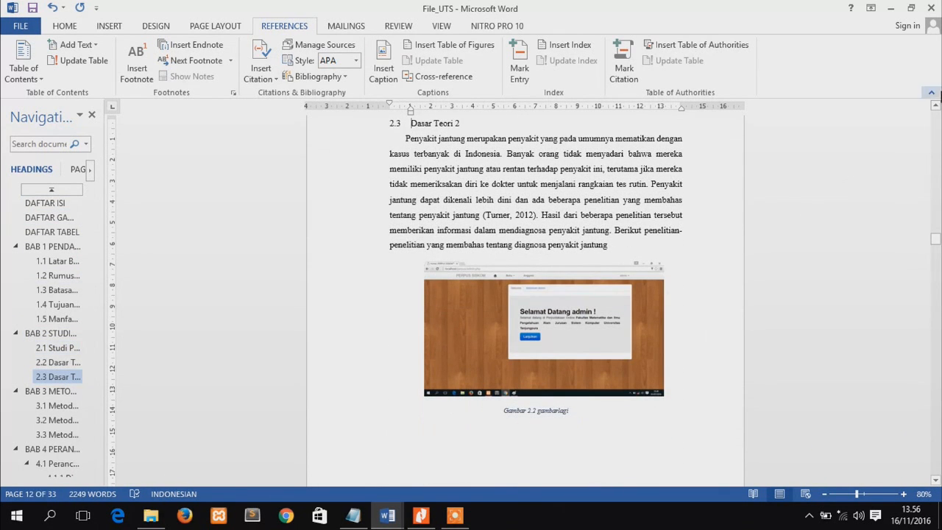
click(936, 107)
click(936, 107)
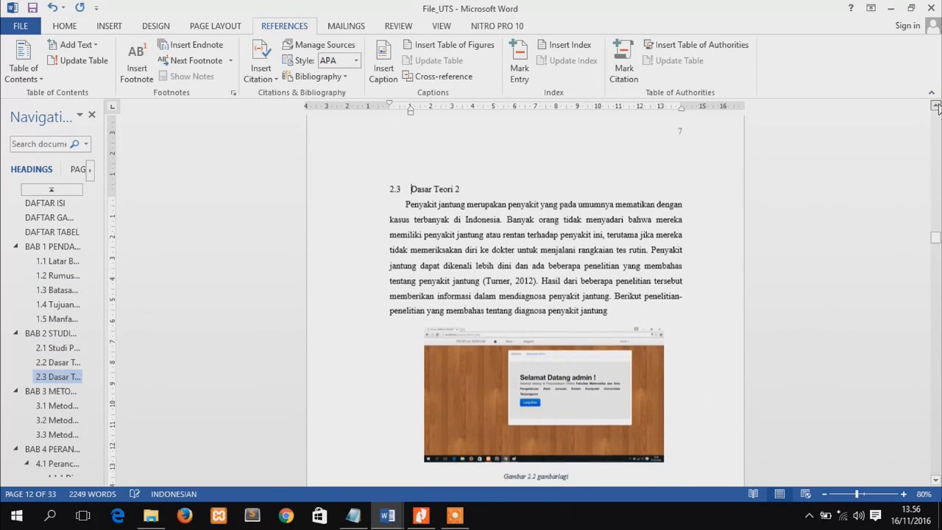
Insert a table of figures for the Gambar caption label on a new line below the DAFTAR GAMBAR heading
click(55, 205)
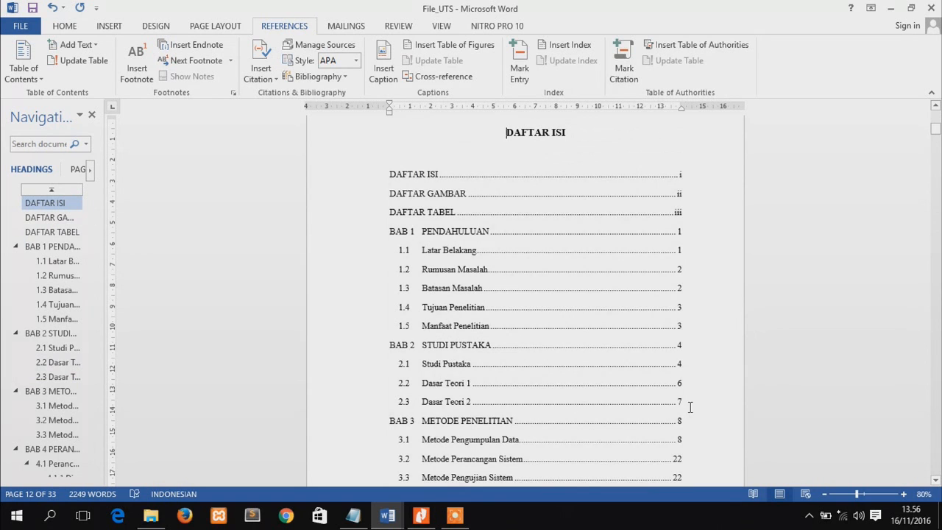
drag(935, 131, 937, 147)
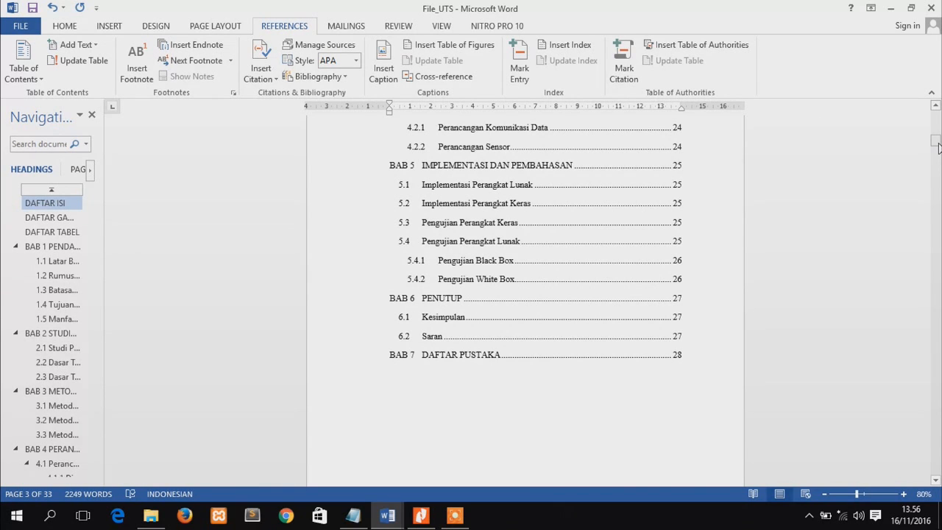
drag(936, 145, 937, 156)
click(585, 128)
key(Return)
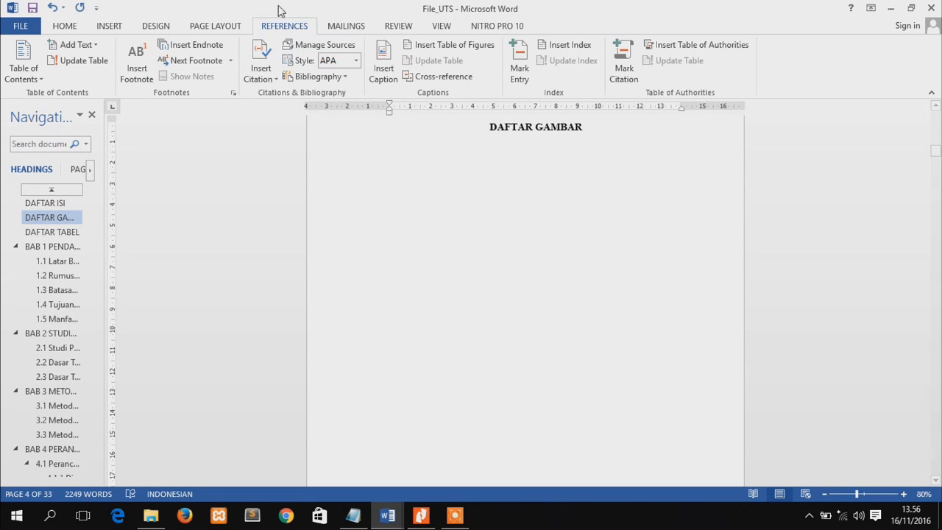
click(382, 74)
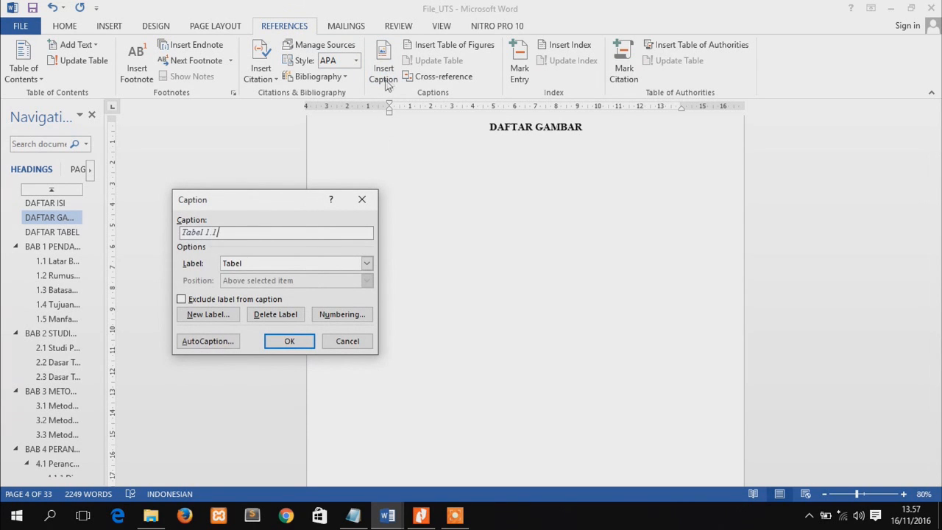
click(362, 199)
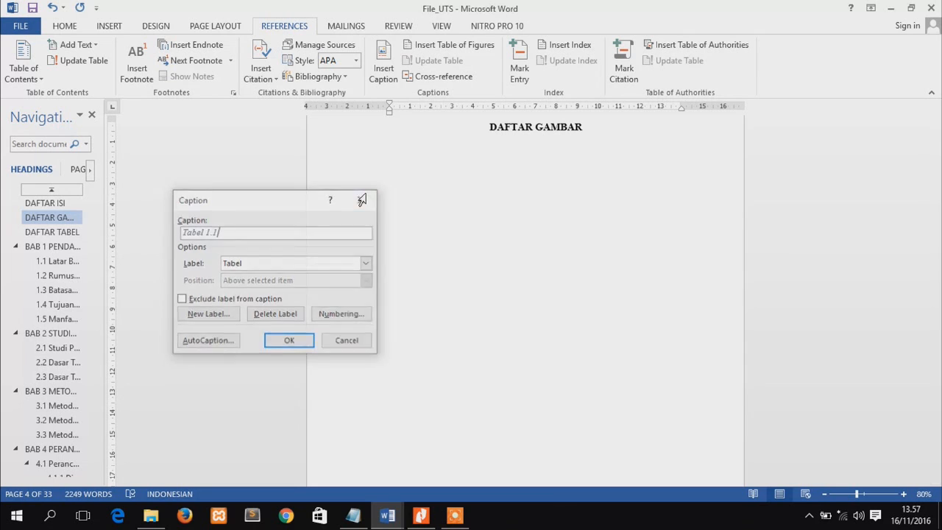
click(447, 47)
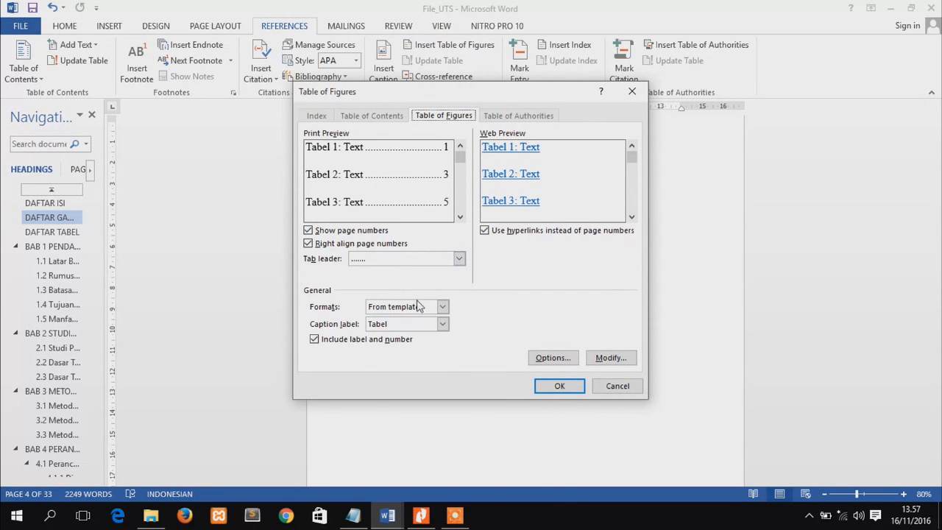
click(441, 325)
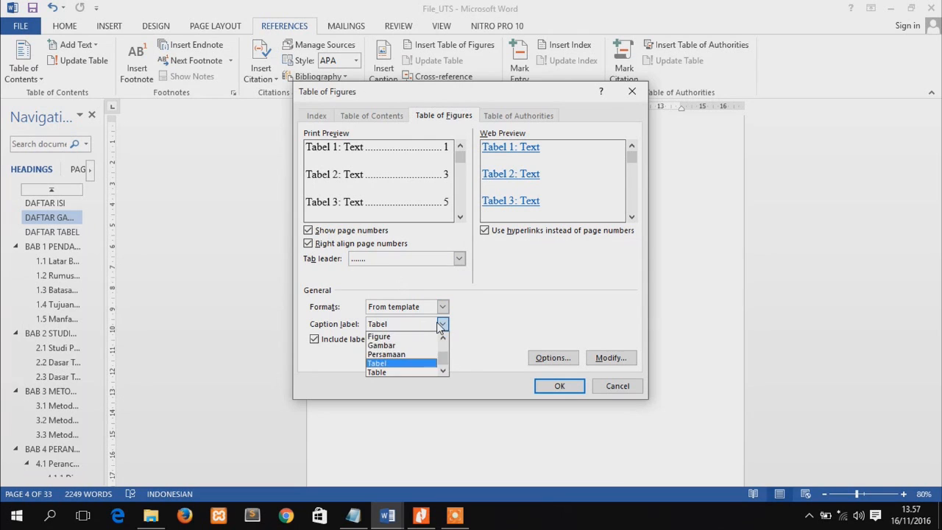
click(408, 347)
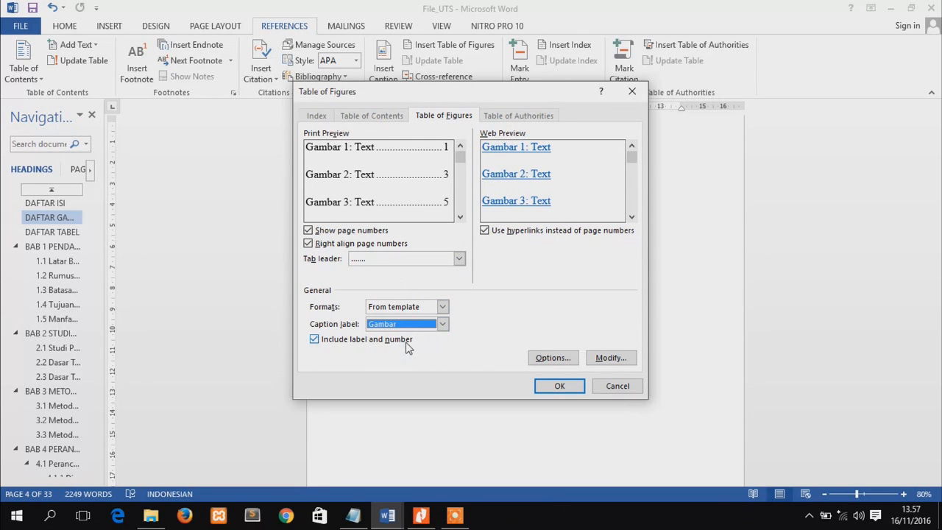
click(559, 386)
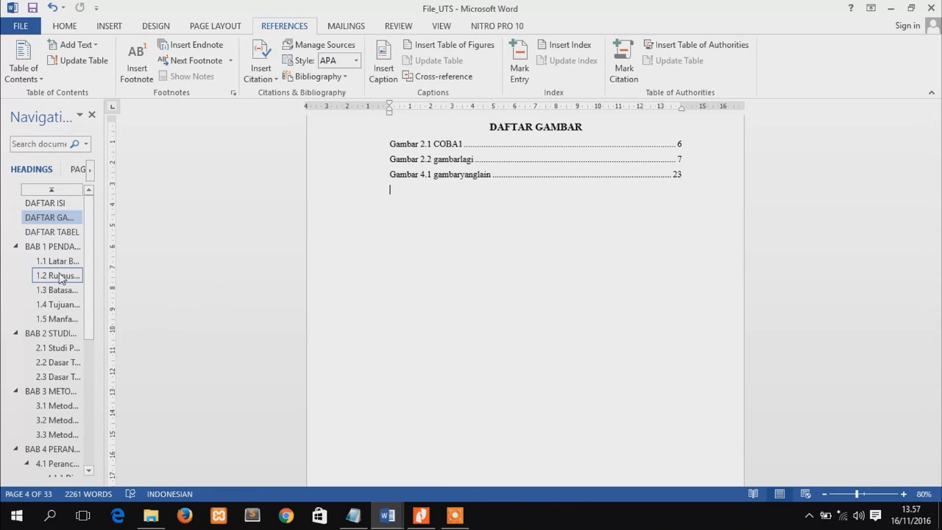
Insert a table of figures for the Tabel caption label on a new line below the DAFTAR TABEL heading
mouse_move(935, 151)
mouse_down()
mouse_move(935, 250)
mouse_move(932, 152)
mouse_up()
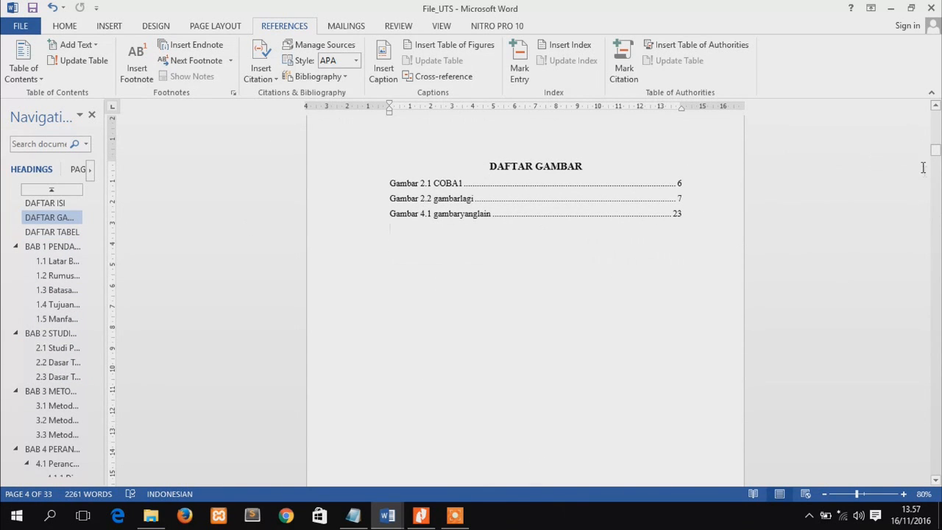
scroll(489, 417, down, 5)
click(579, 432)
key(Return)
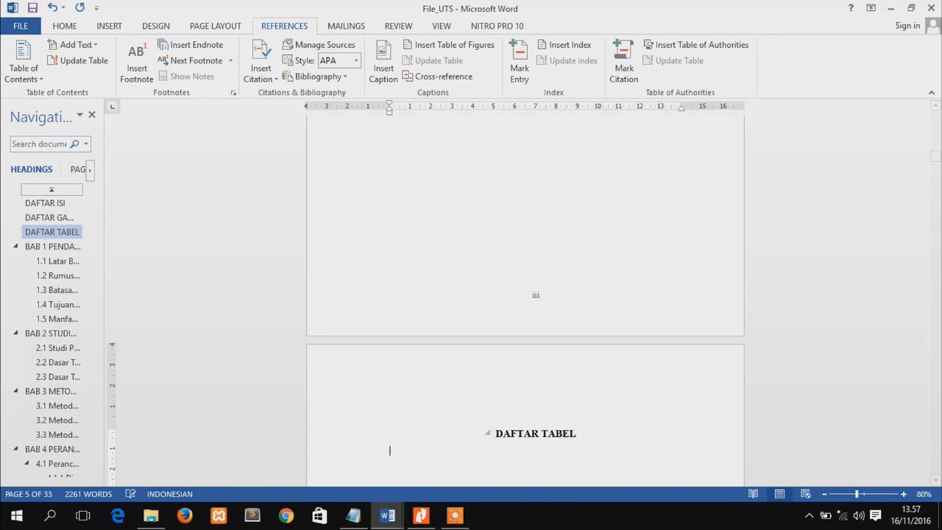
click(428, 49)
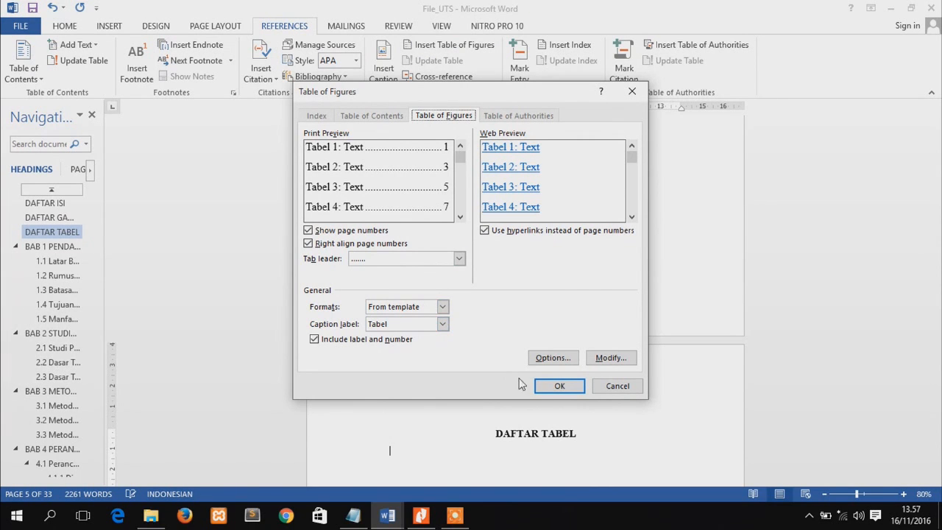
click(552, 386)
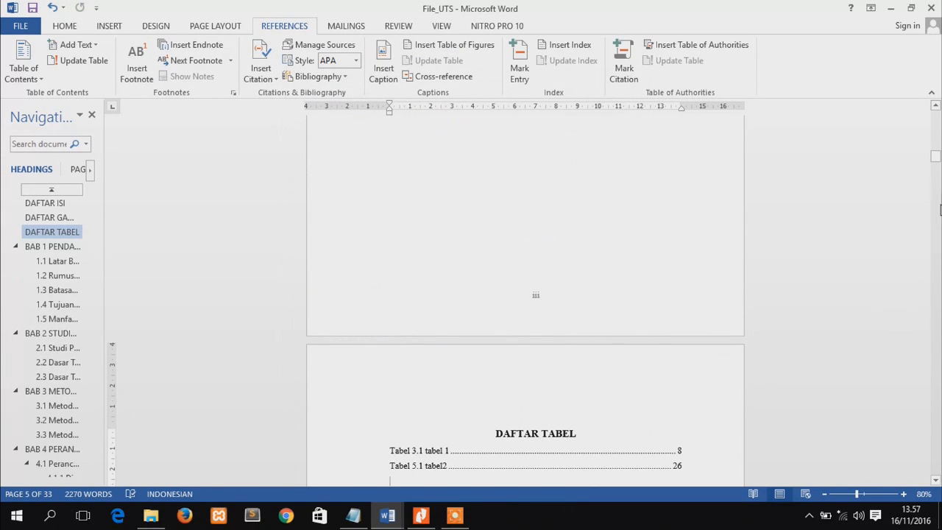
Compare the Tabel 3.1 entry in the list of tables with the actual page number of heading 3.1
drag(937, 165, 937, 169)
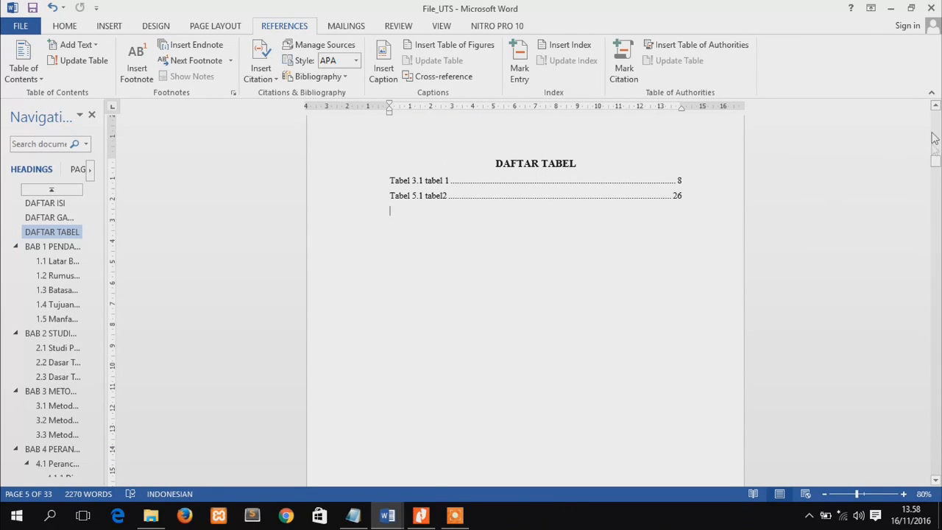
click(74, 405)
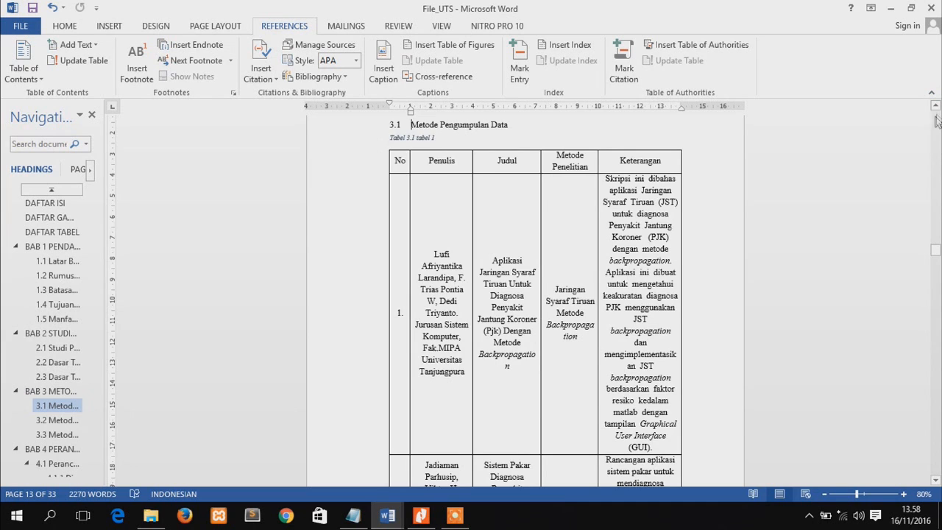
scroll(936, 117, up, 1)
scroll(468, 297, down, 8)
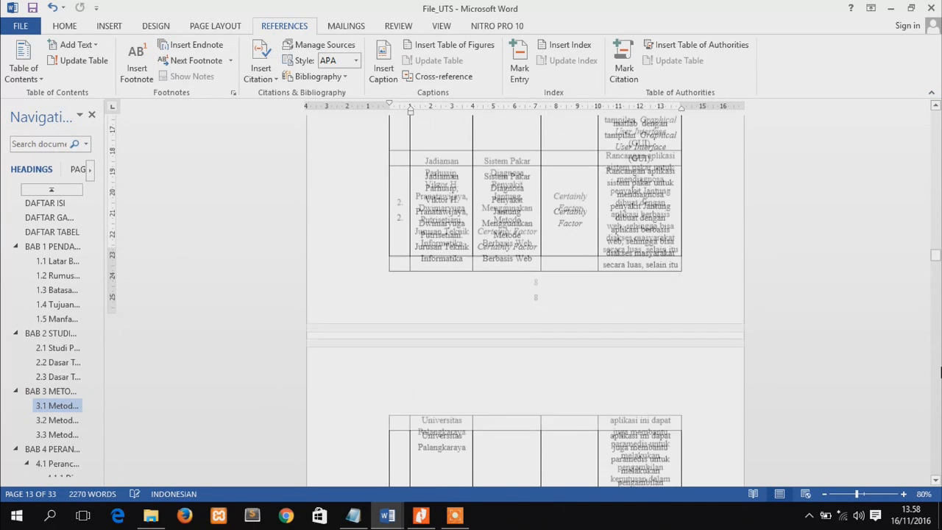
click(59, 232)
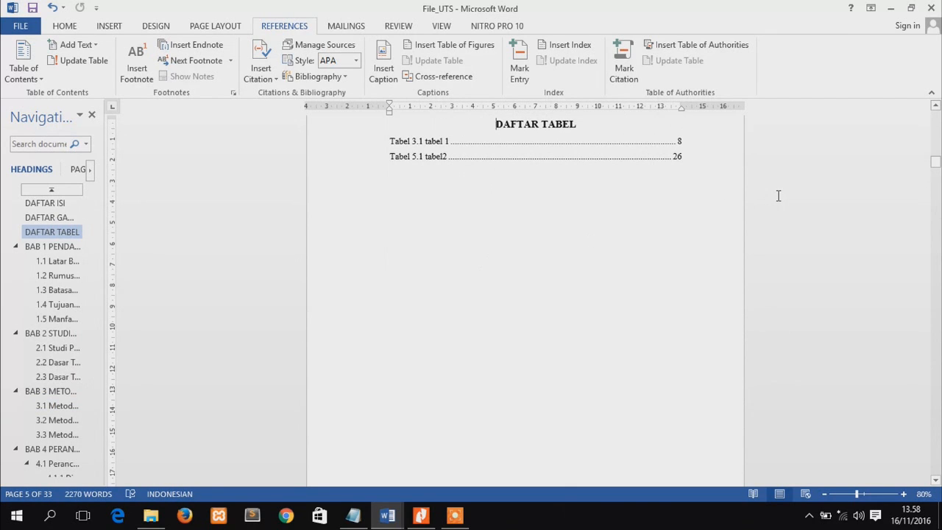
Insert the built-in References bibliography below the BAB 7 DAFTAR PUSTAKA heading and delete that original heading
drag(936, 165, 936, 458)
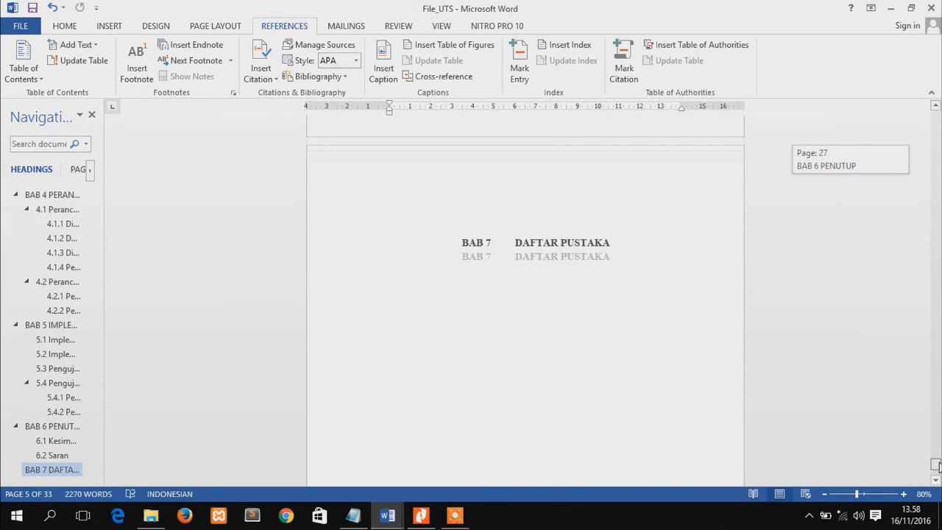
drag(936, 460, 936, 463)
click(508, 293)
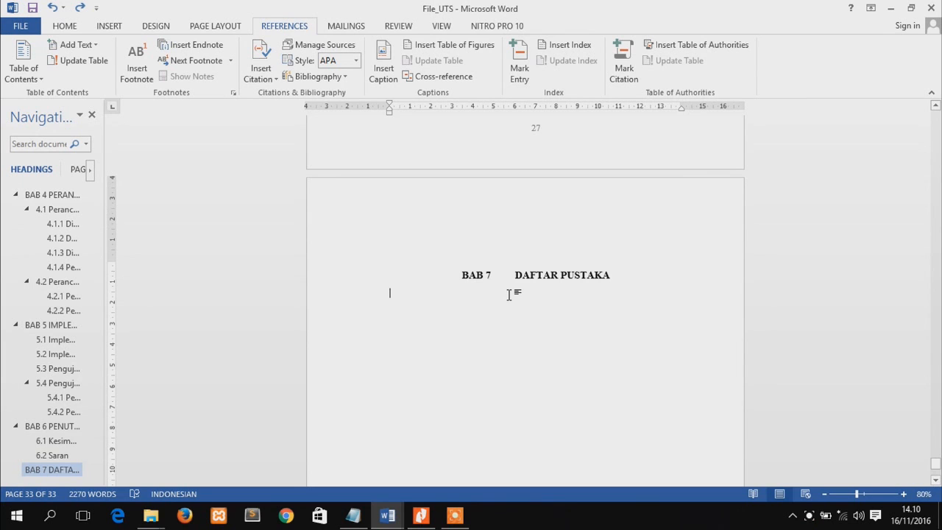
click(348, 79)
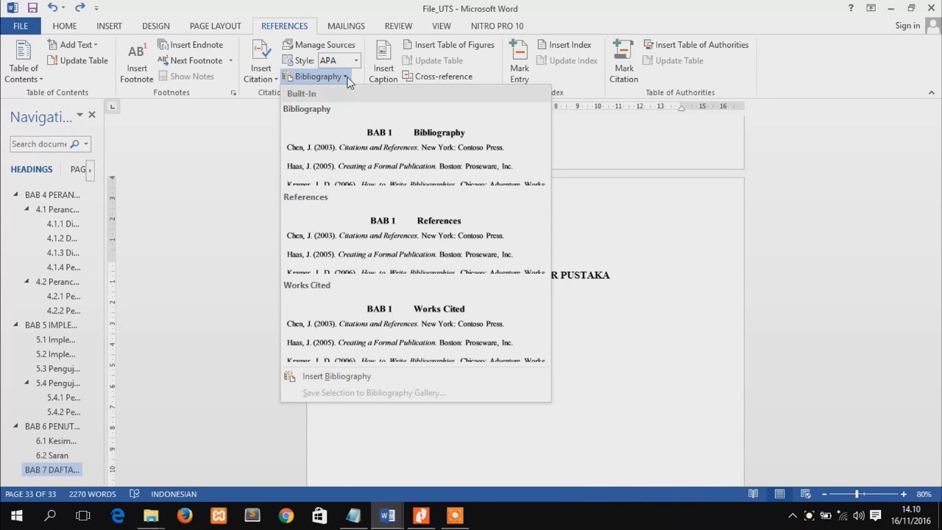
click(388, 243)
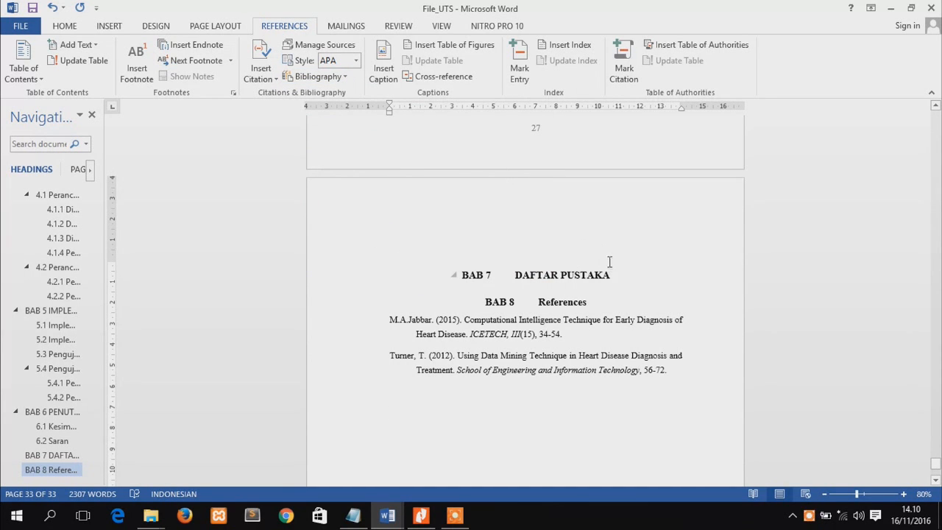
drag(612, 275, 514, 278)
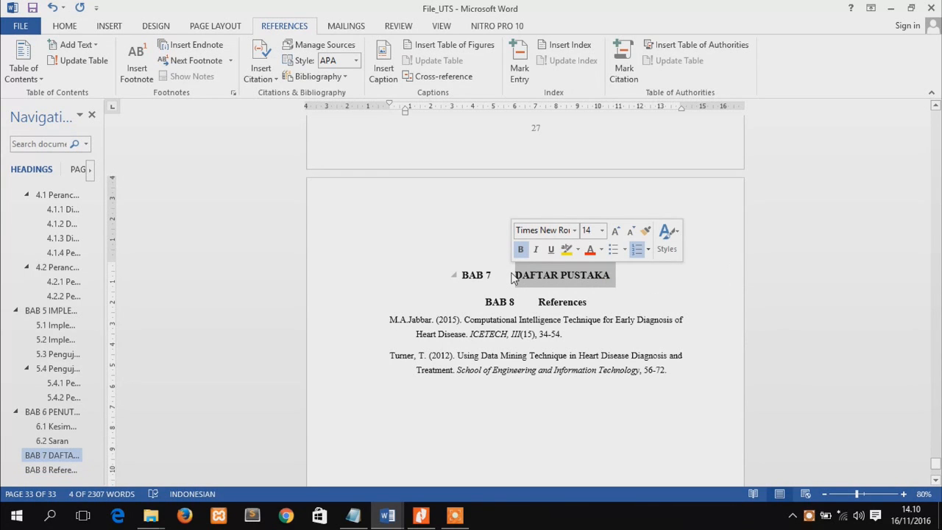
key(Delete)
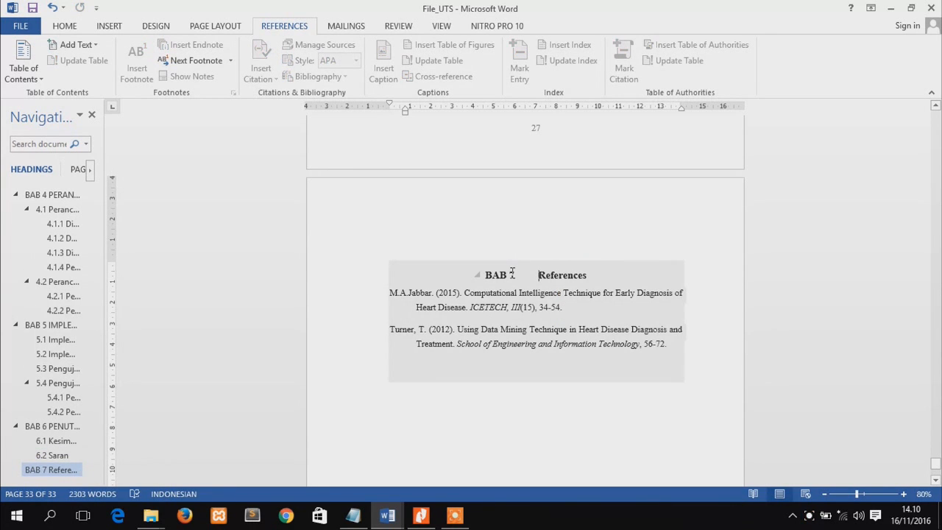
Replace the bibliography's "References" title with "DAFTAR PUSTAKA"
click(65, 25)
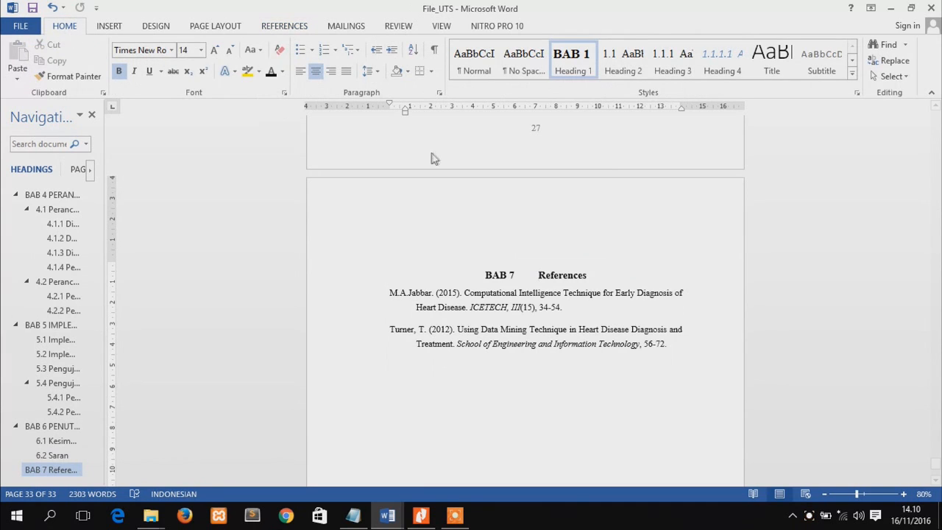
click(589, 275)
key(BackSpace)
key(BackSpace)
key(BackSpace)
key(BackSpace)
key(BackSpace)
key(BackSpace)
key(BackSpace)
key(BackSpace)
key(BackSpace)
key(BackSpace)
text(D)
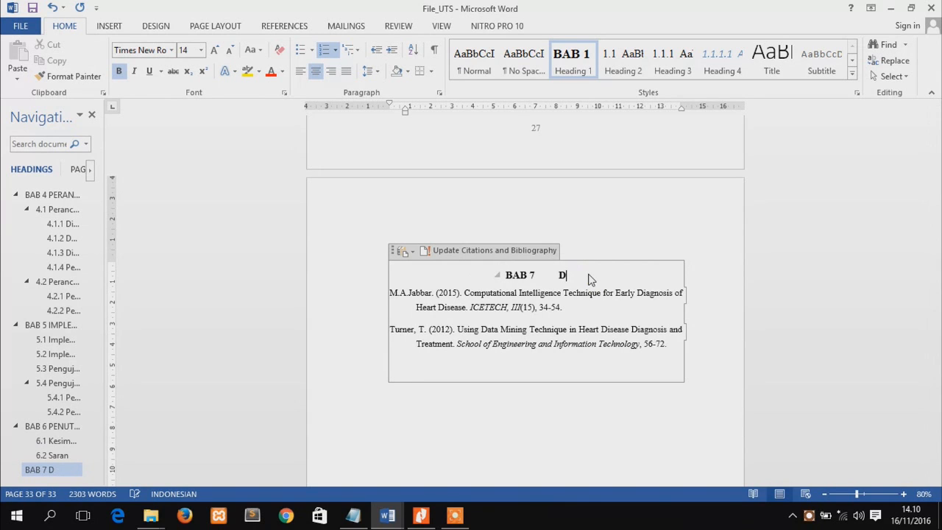
text(AFTAR )
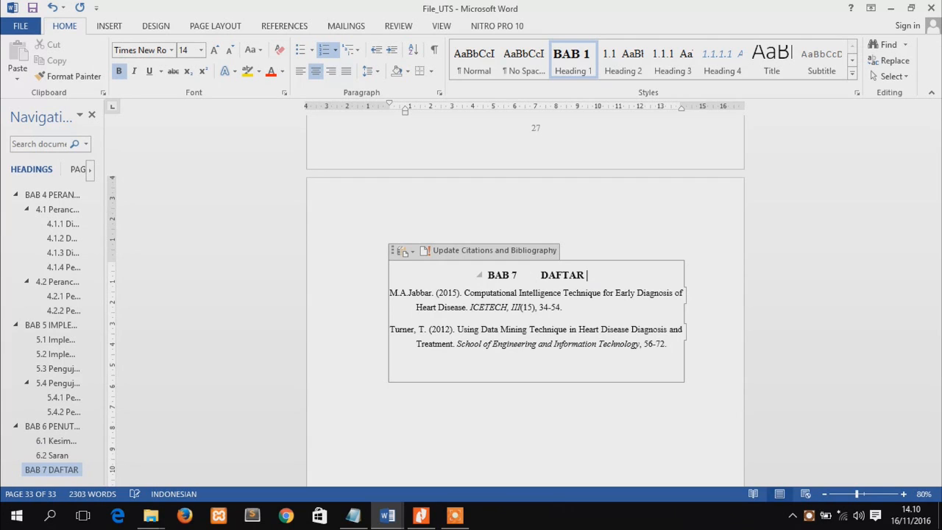
text(PUSTAKA)
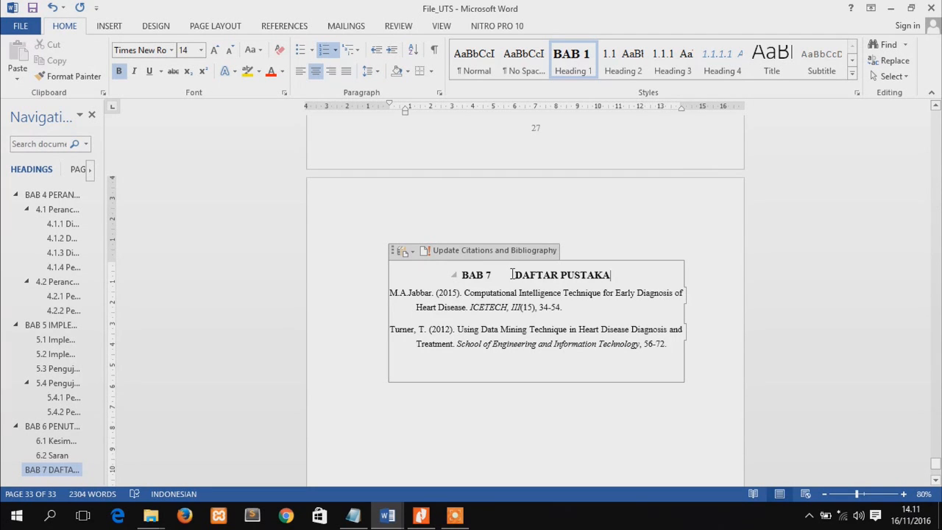
Remove the BAB numbering from the DAFTAR PUSTAKA heading of the bibliography
click(514, 278)
click(325, 53)
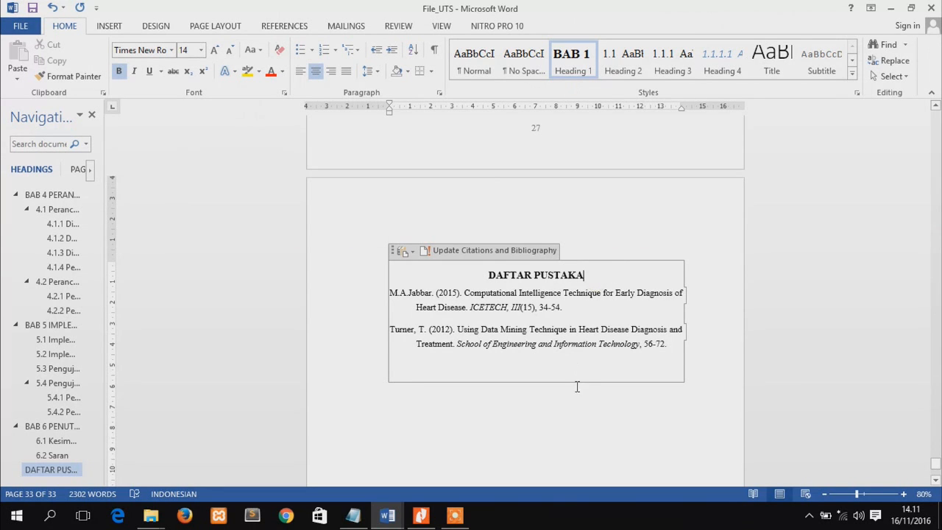
click(575, 414)
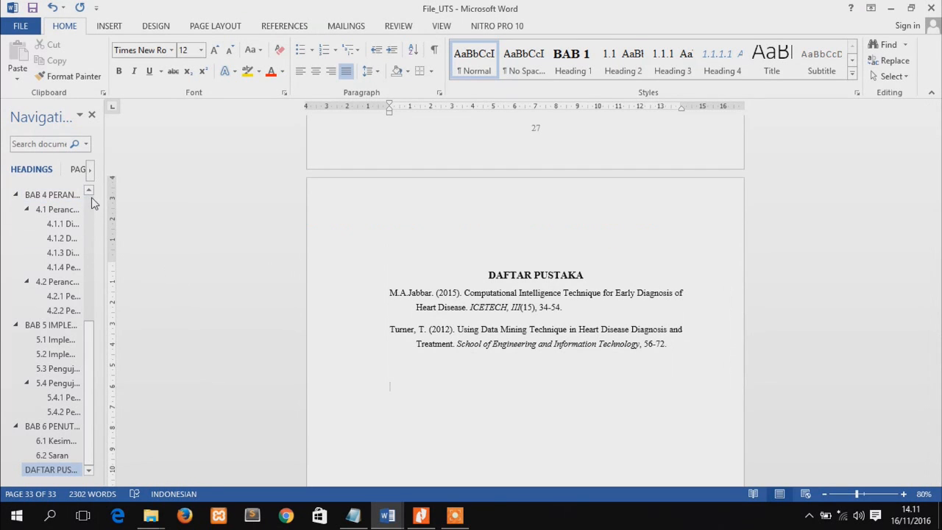
Update the entire table of contents under the DAFTAR ISI heading
scroll(92, 204, up, 10)
click(54, 203)
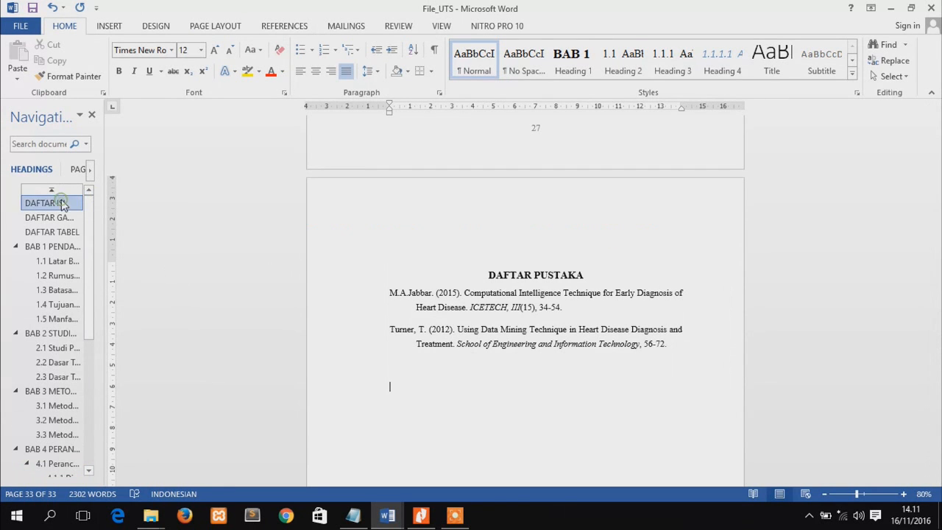
click(936, 140)
drag(936, 139, 939, 131)
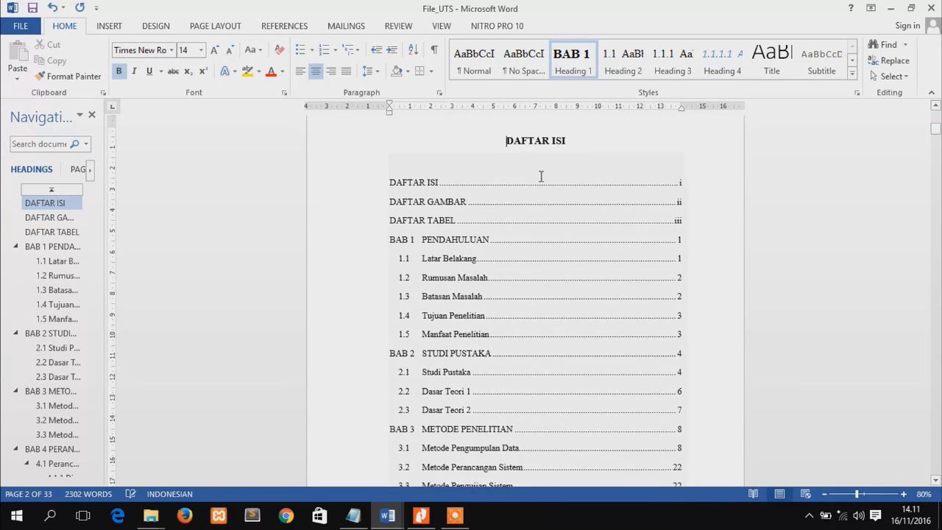
click(452, 206)
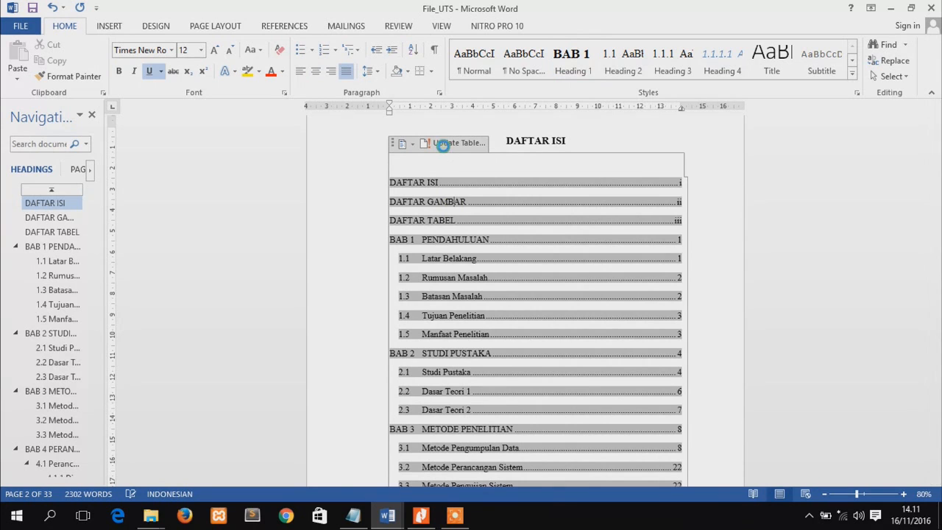
click(444, 146)
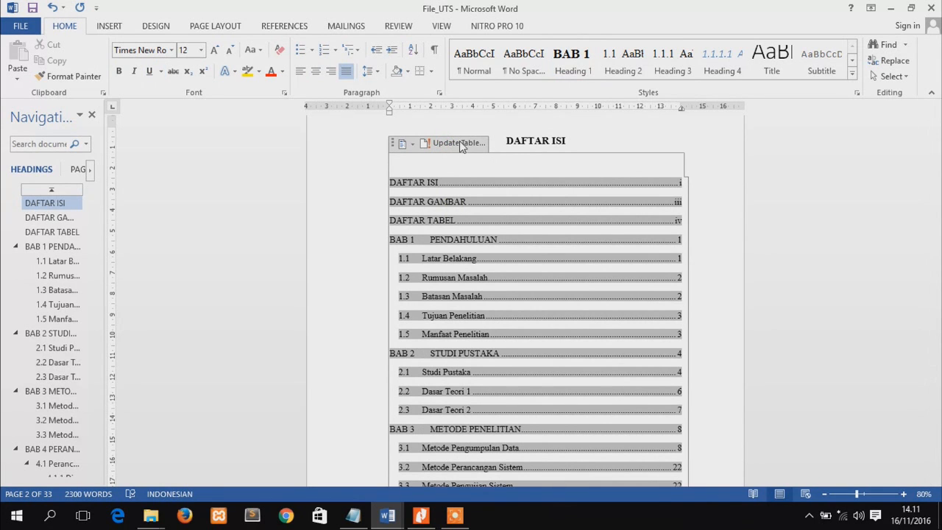
click(460, 144)
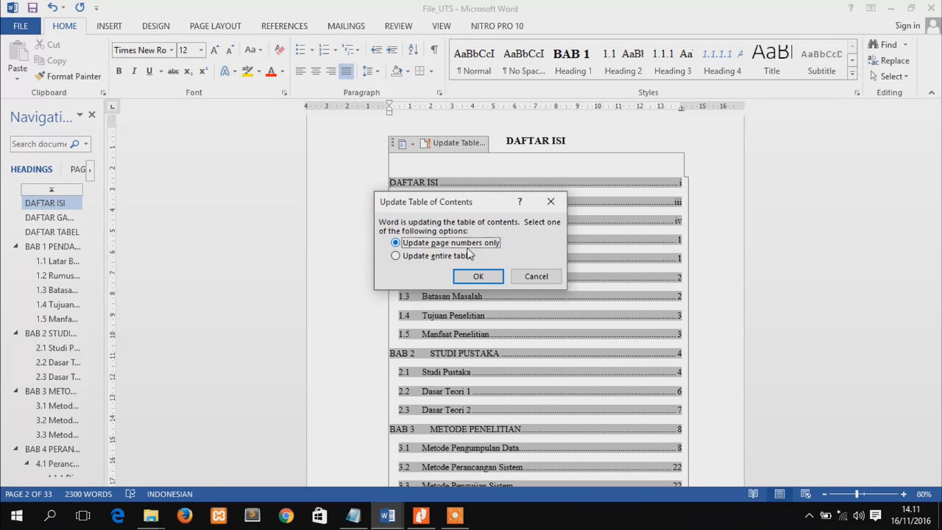
click(450, 256)
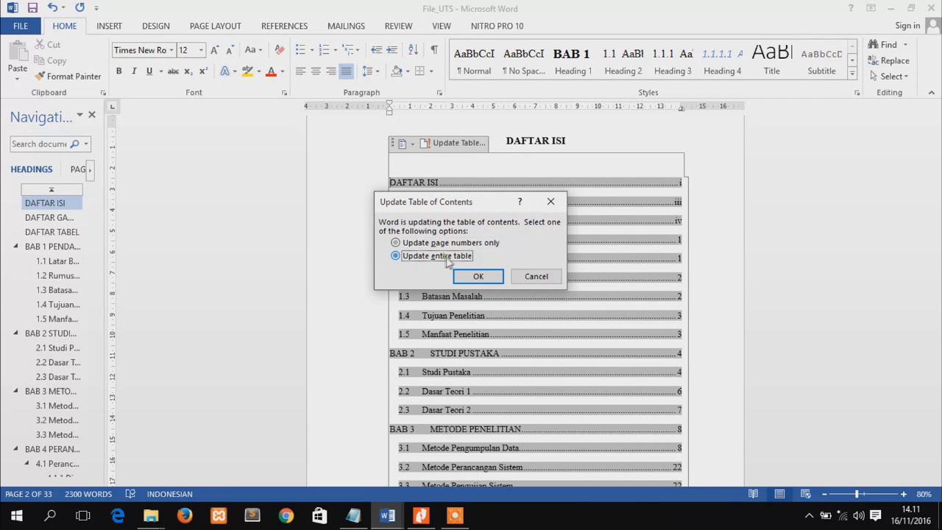
click(480, 277)
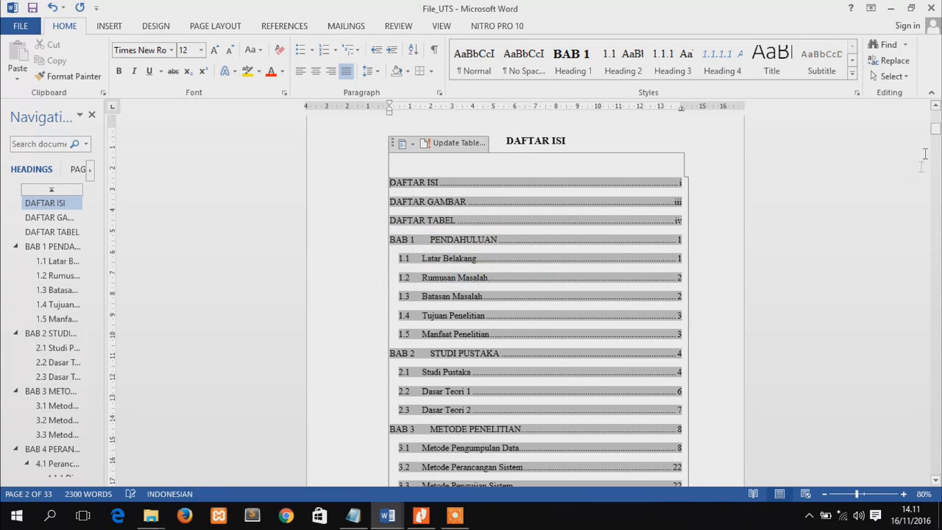
Check the DAFTAR PUSTAKA entry at the end of the table of contents against the bibliography page
drag(935, 125, 936, 145)
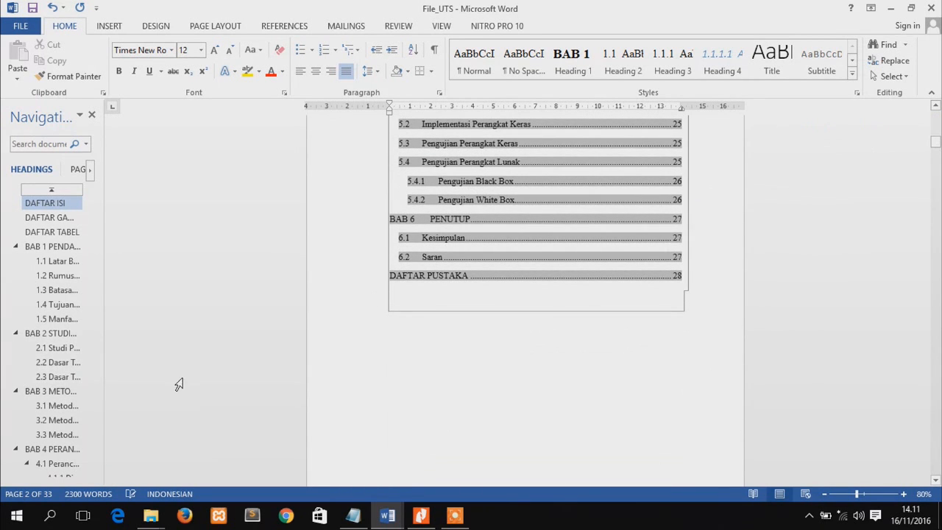
scroll(82, 457, down, 6)
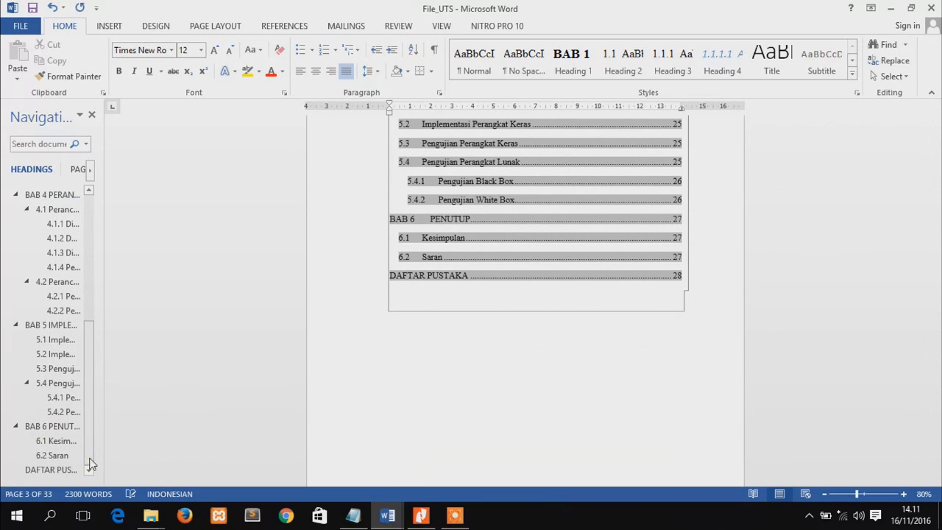
click(50, 465)
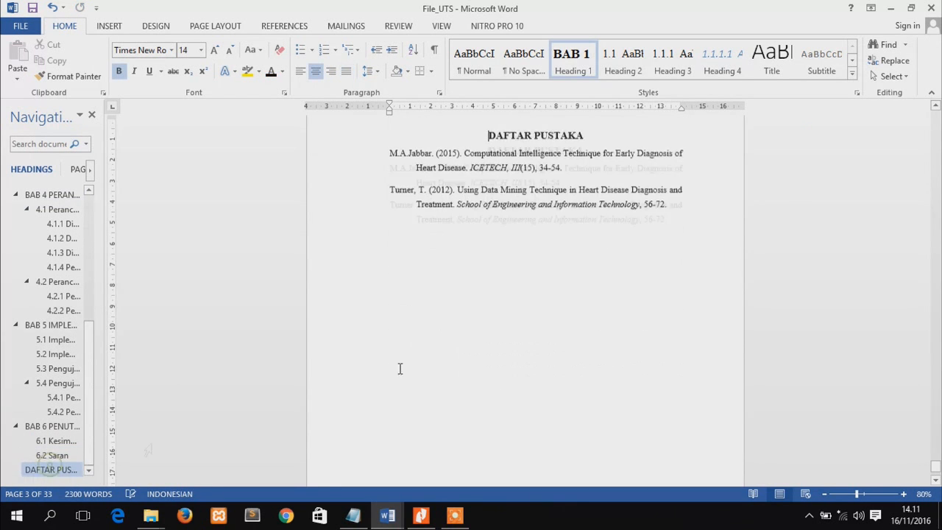